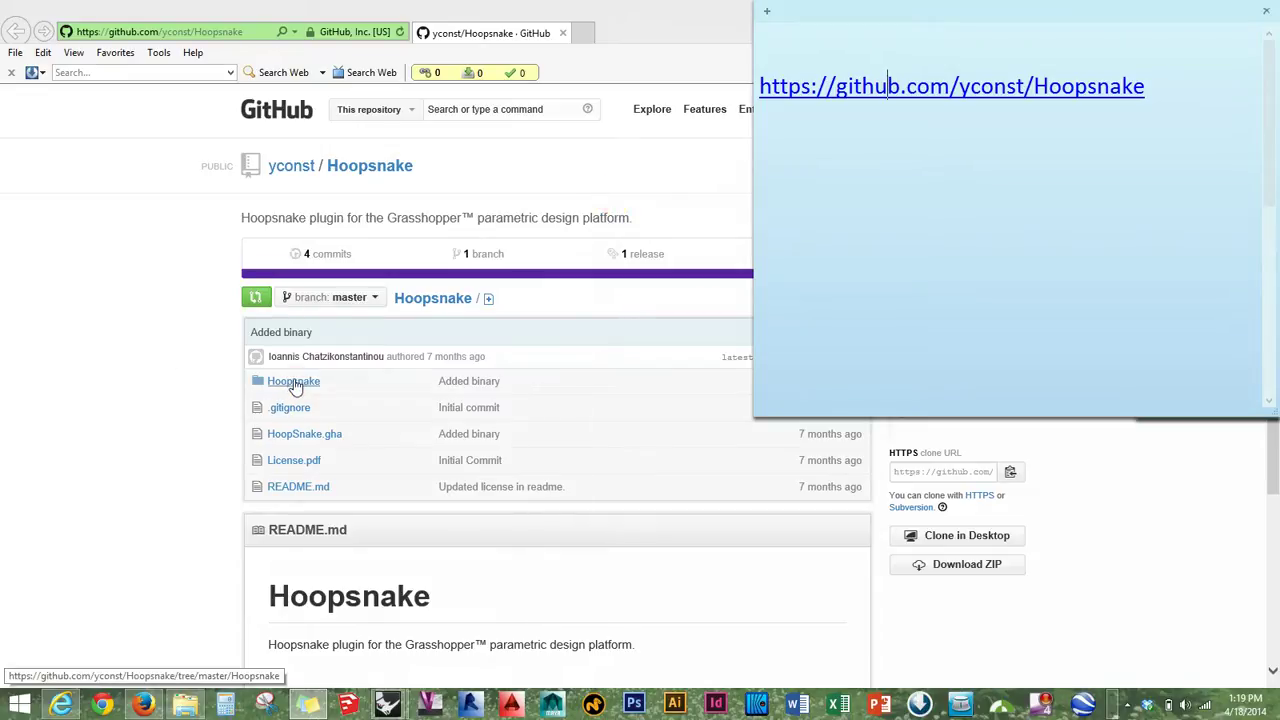
# Start the raw download of HoopSnake.gha from the GitHub repository and cancel the new download.
pyautogui.click(298, 440)
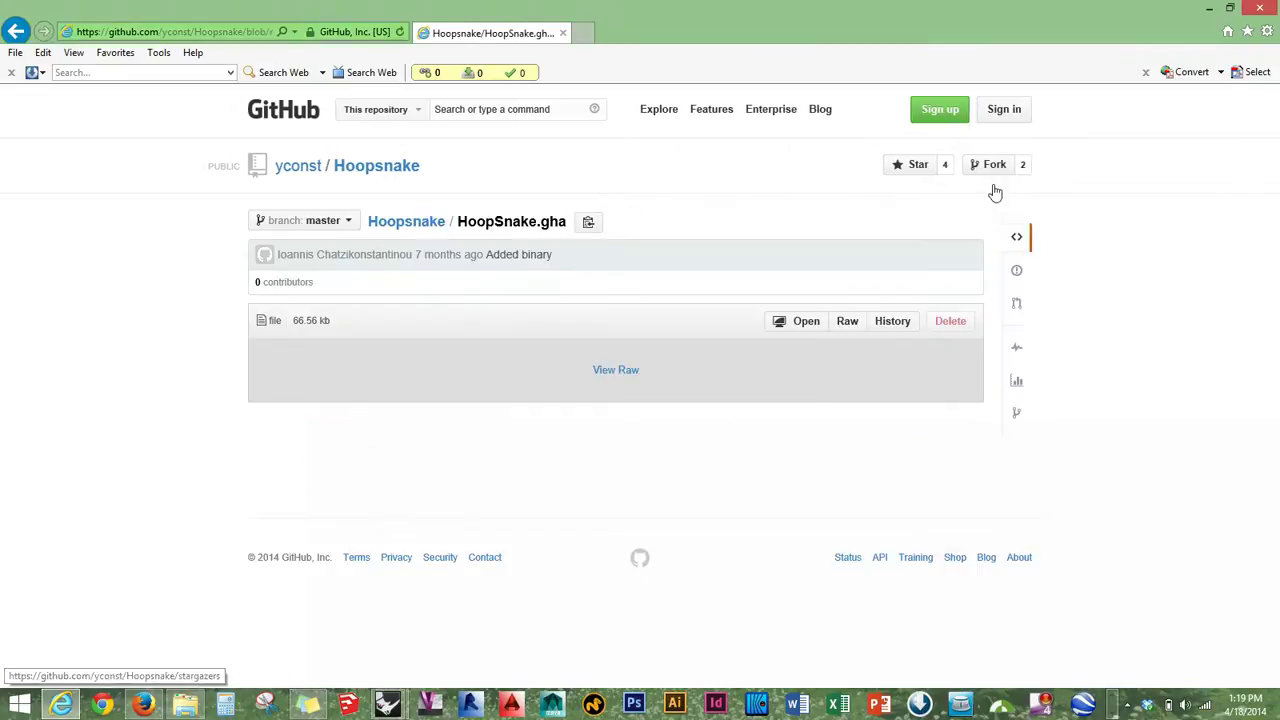
pyautogui.click(846, 323)
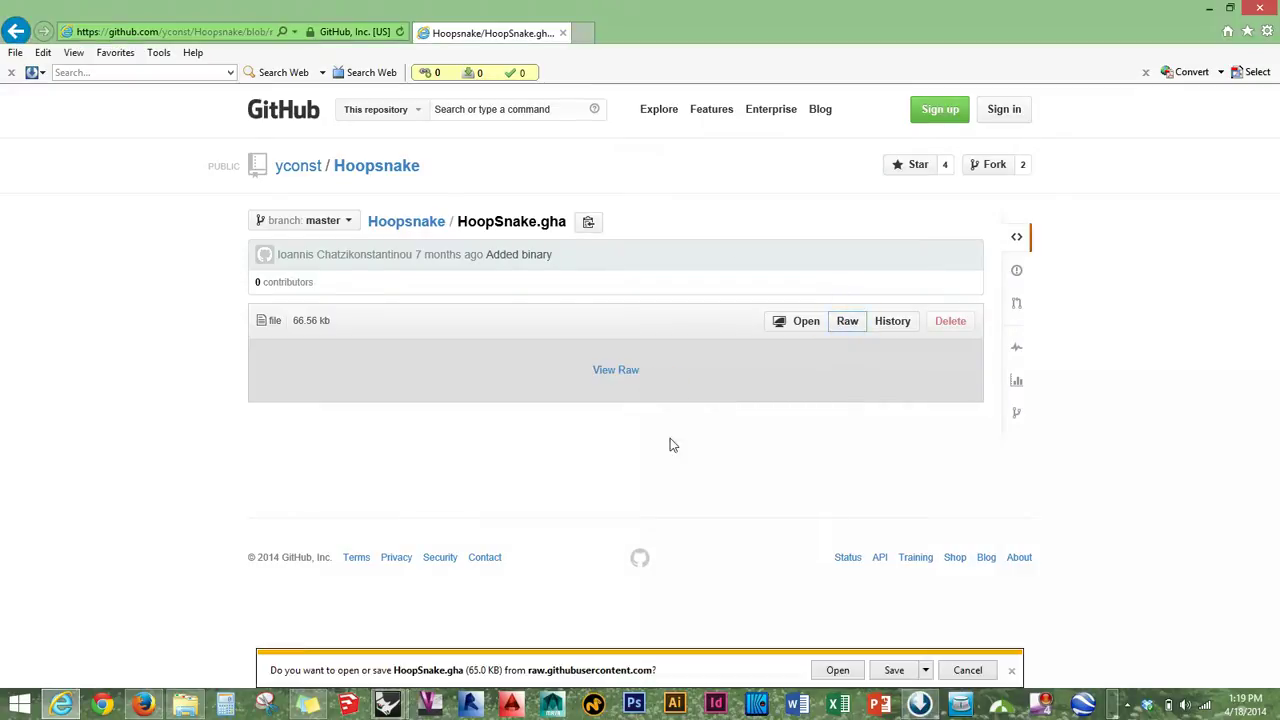
pyautogui.click(894, 670)
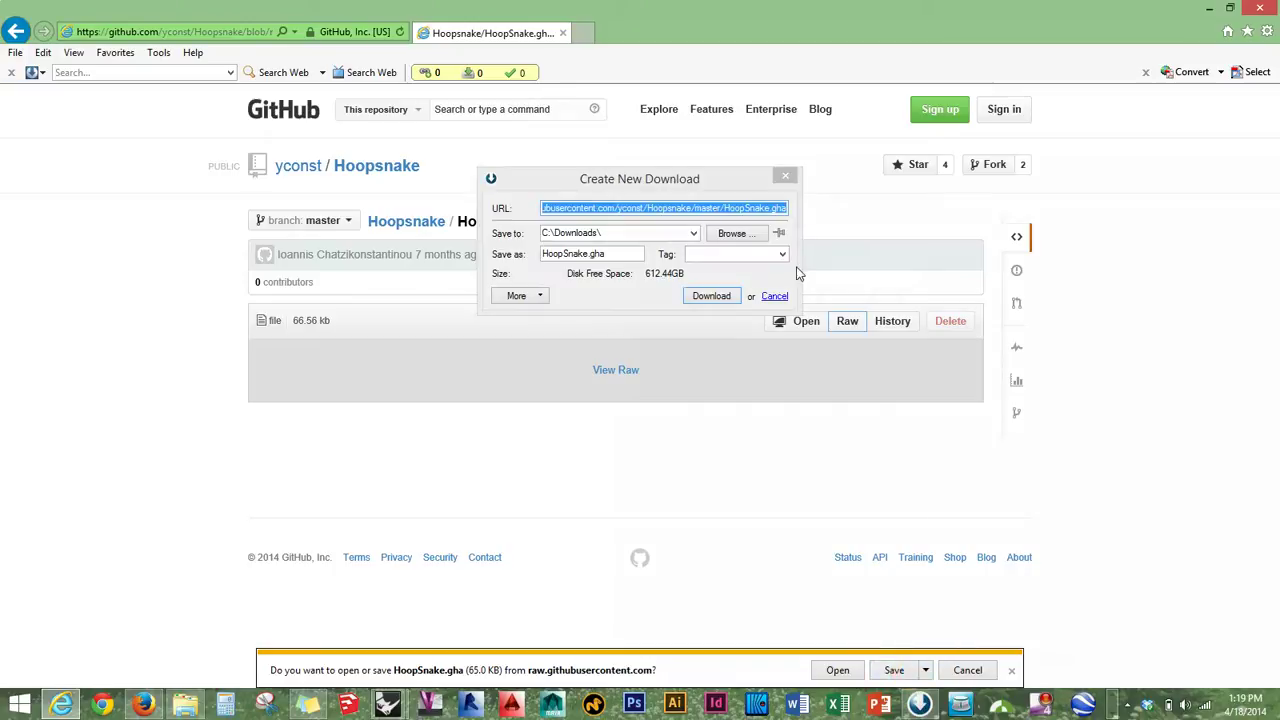
pyautogui.click(775, 297)
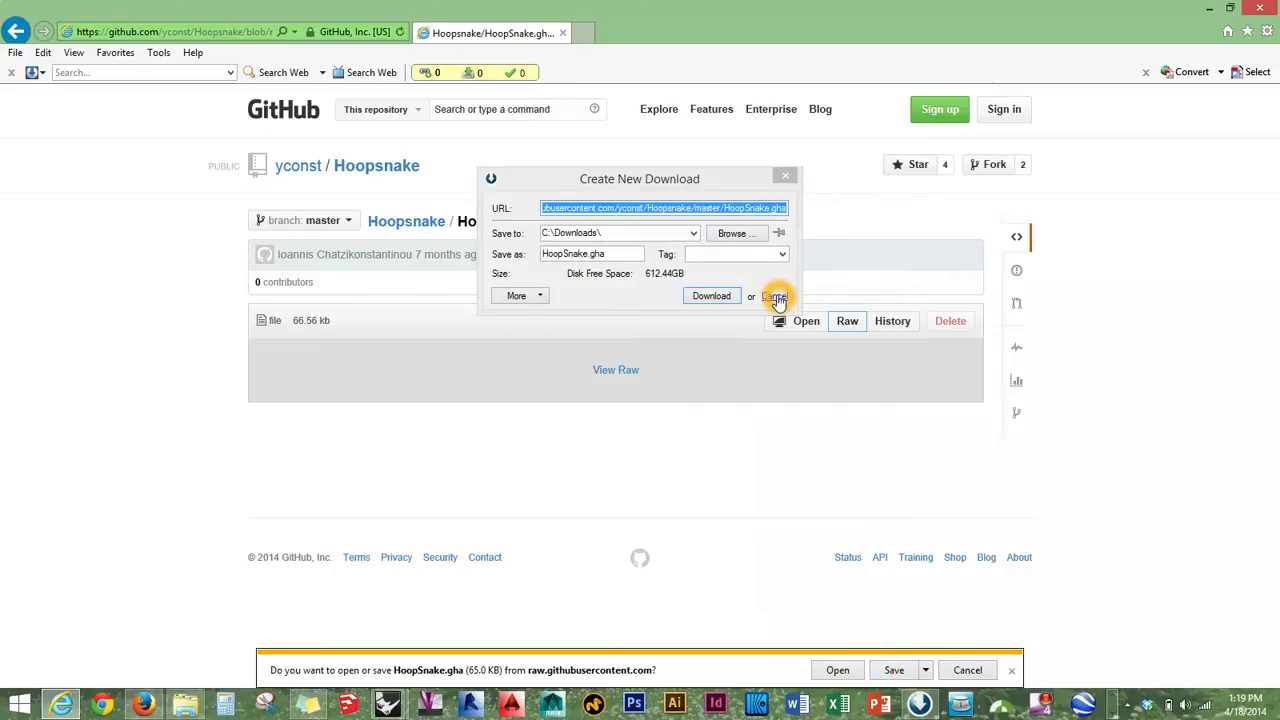
# Close the browser window and hide the sticky note covering the Hoopsnake Info Page without deleting it.
pyautogui.click(1261, 12)
pyautogui.click(1268, 12)
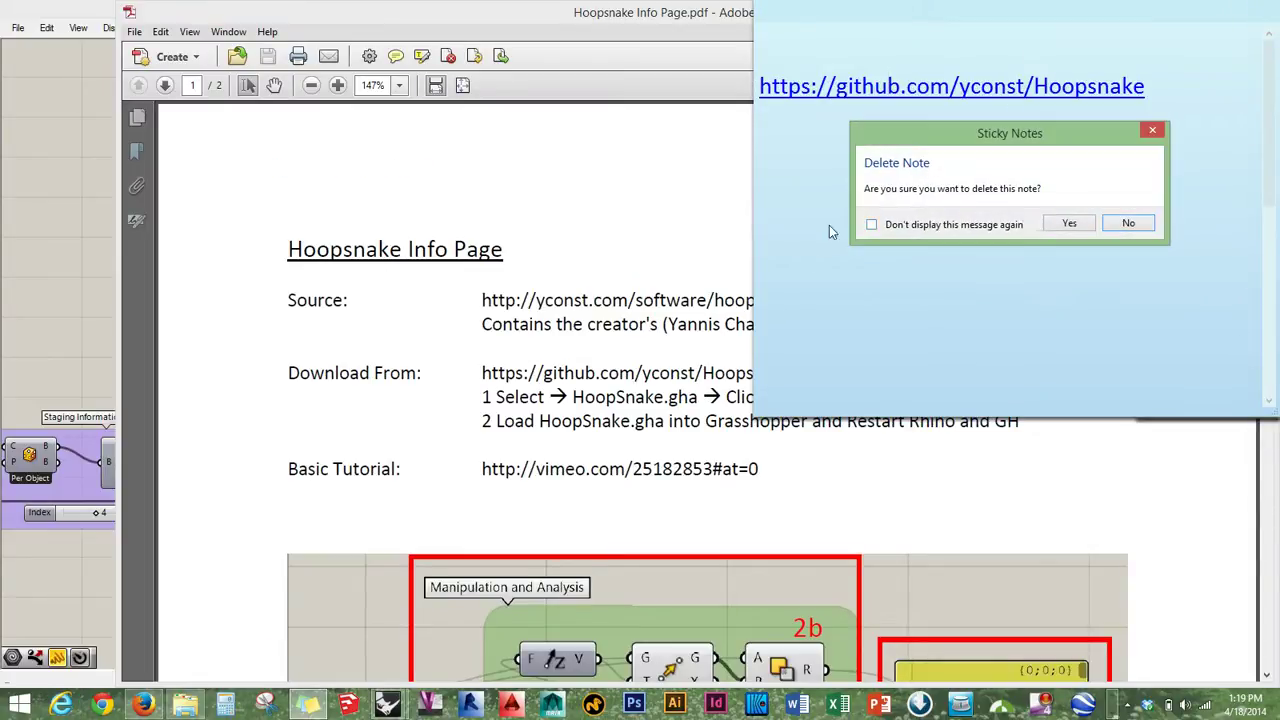
pyautogui.click(1133, 223)
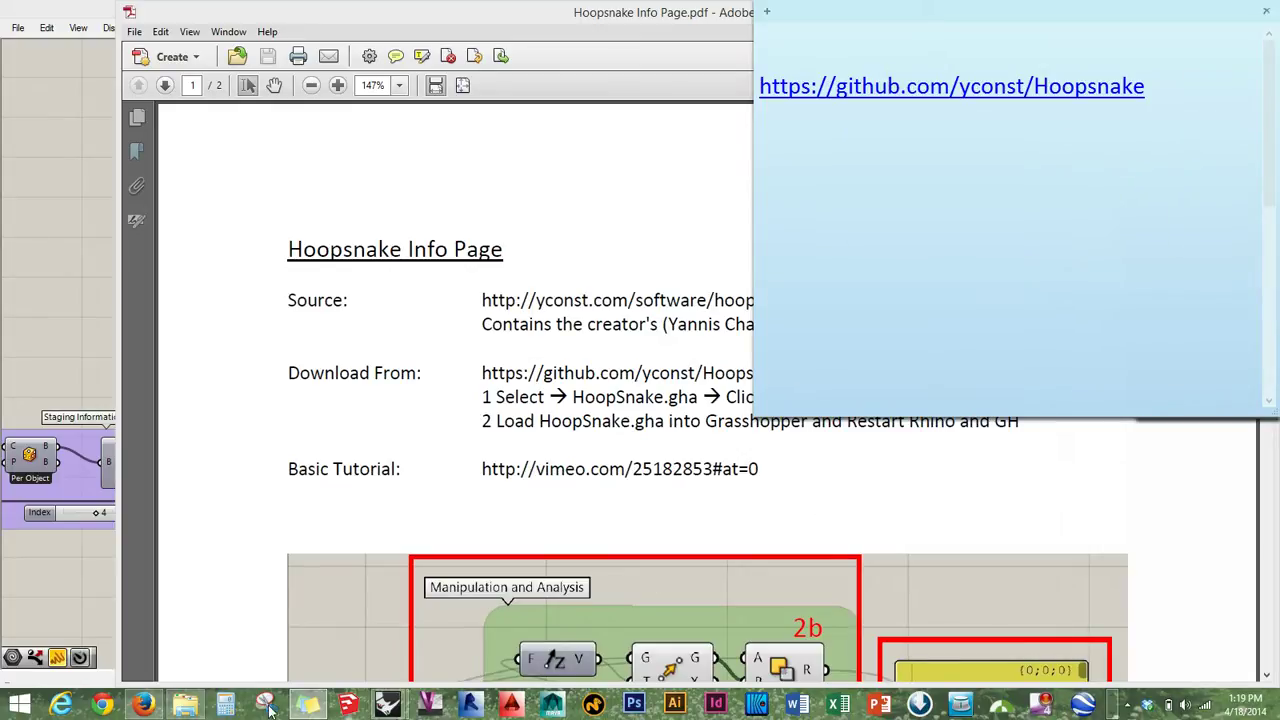
pyautogui.click(308, 705)
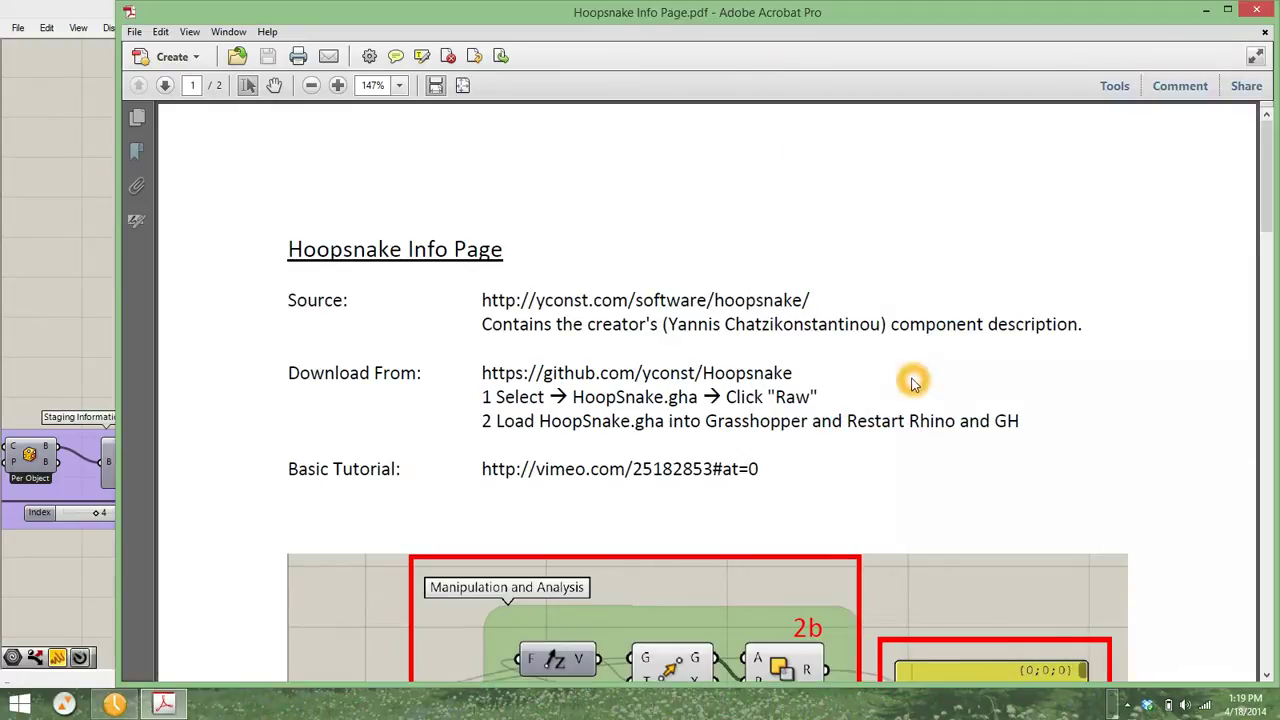
# Read the source link, the HoopSnake.gha download and loading instructions, and the basic tutorial link on the Hoopsnake Info Page.
pyautogui.scroll(-1, 680, 300)
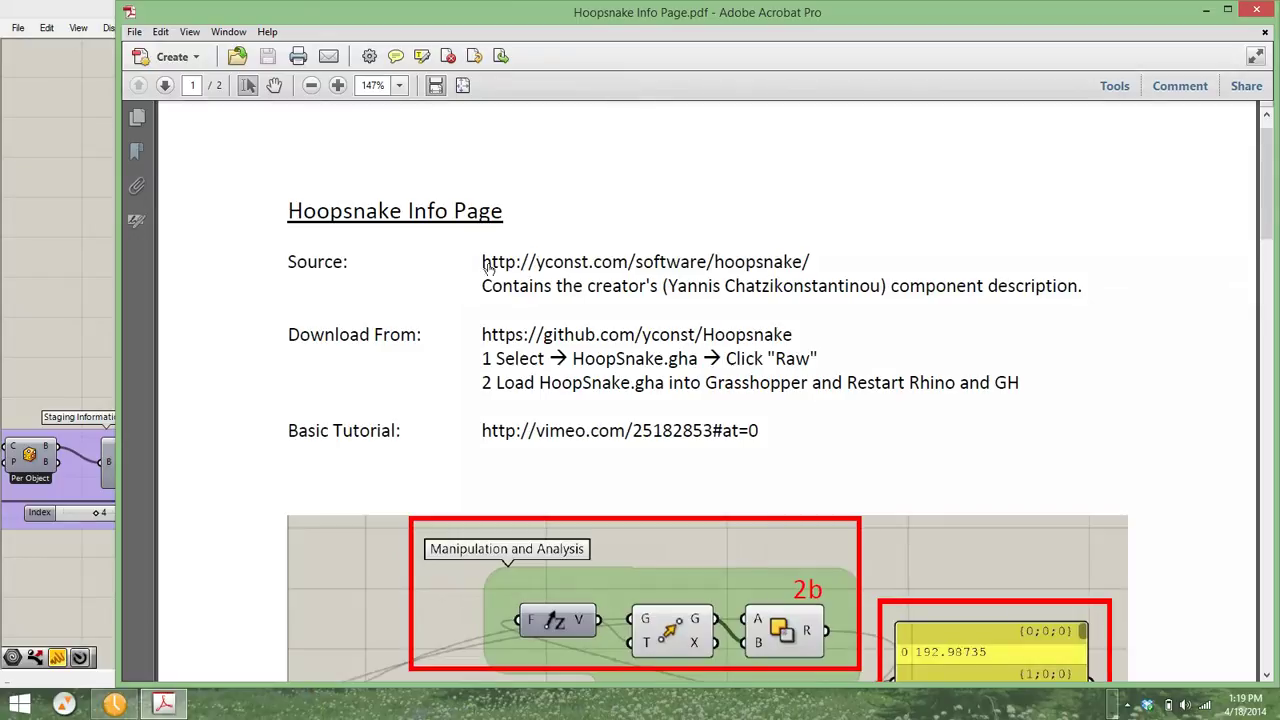
pyautogui.moveTo(813, 263); pyautogui.dragTo(869, 290)
pyautogui.click(701, 279)
pyautogui.click(961, 232)
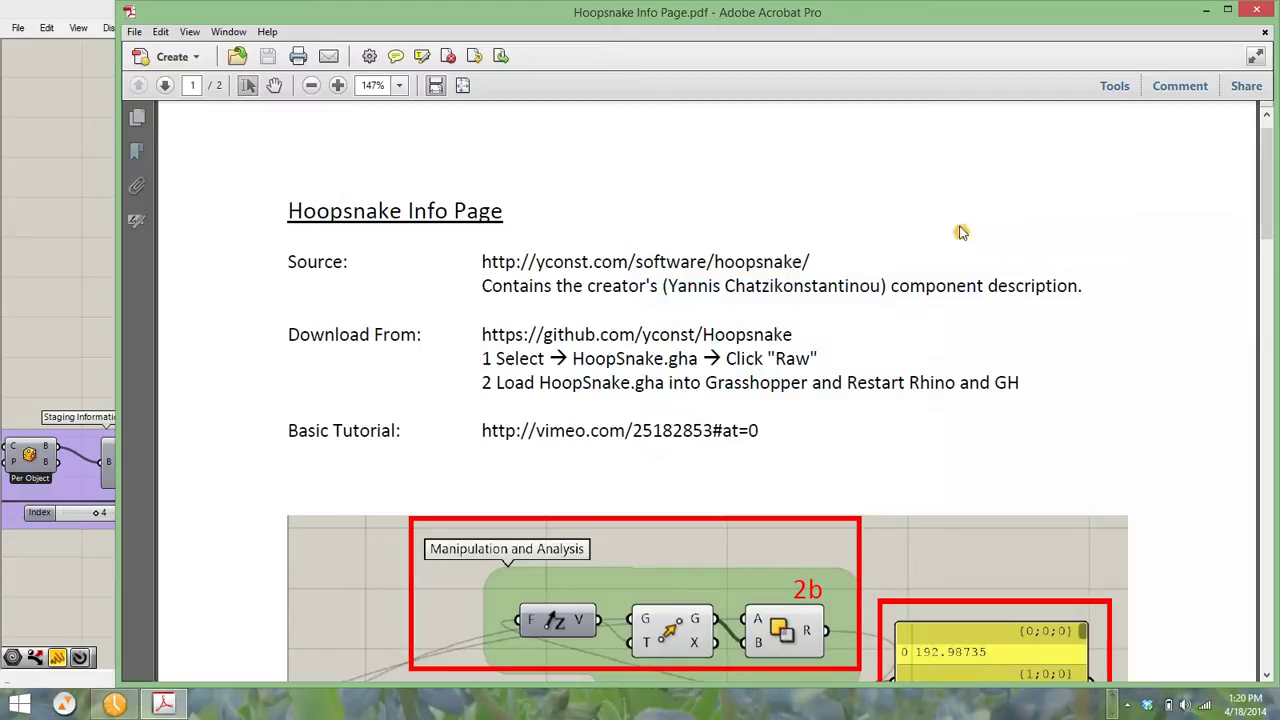
pyautogui.click(487, 307)
pyautogui.click(478, 340)
pyautogui.click(478, 356)
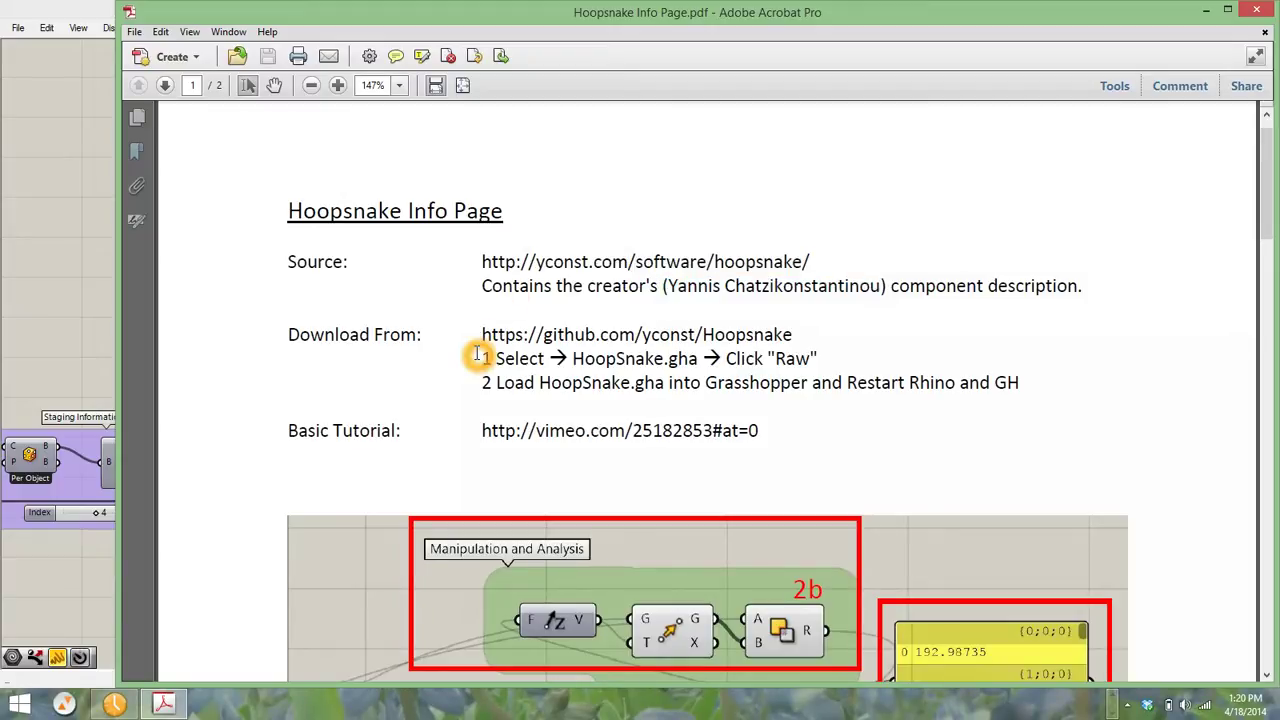
pyautogui.click(616, 357)
pyautogui.click(639, 368)
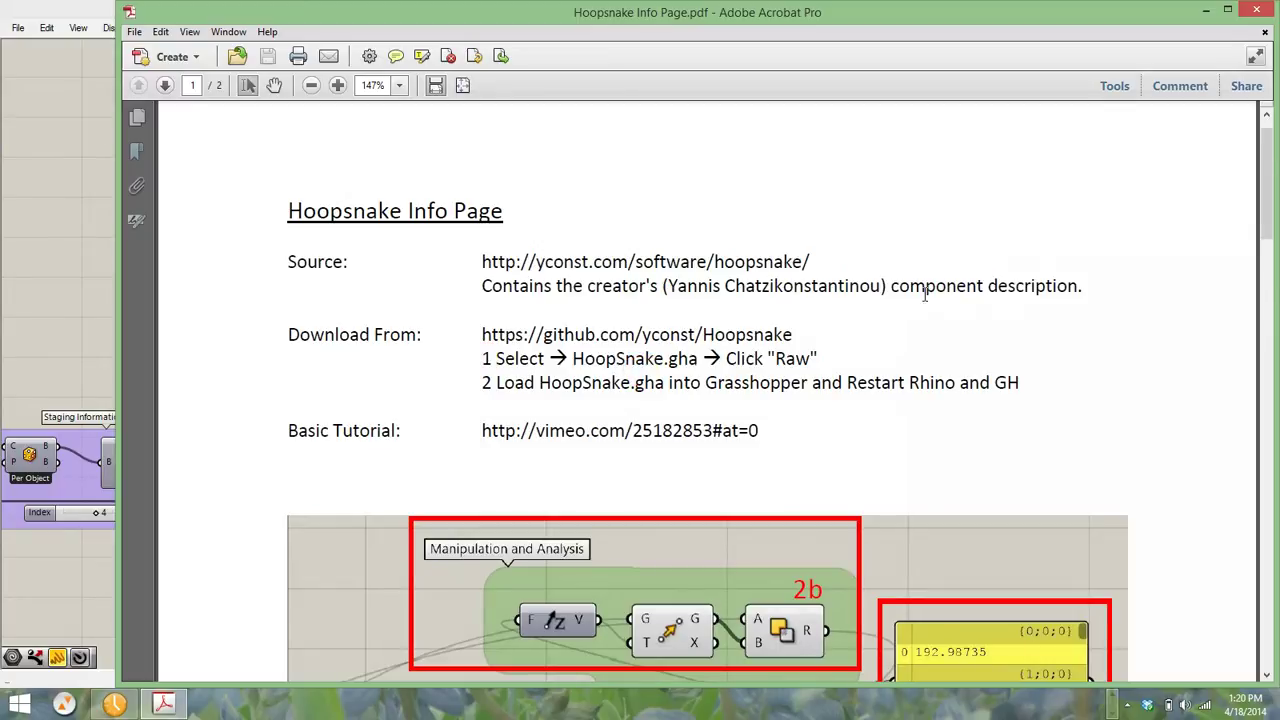
pyautogui.click(289, 717)
pyautogui.click(279, 637)
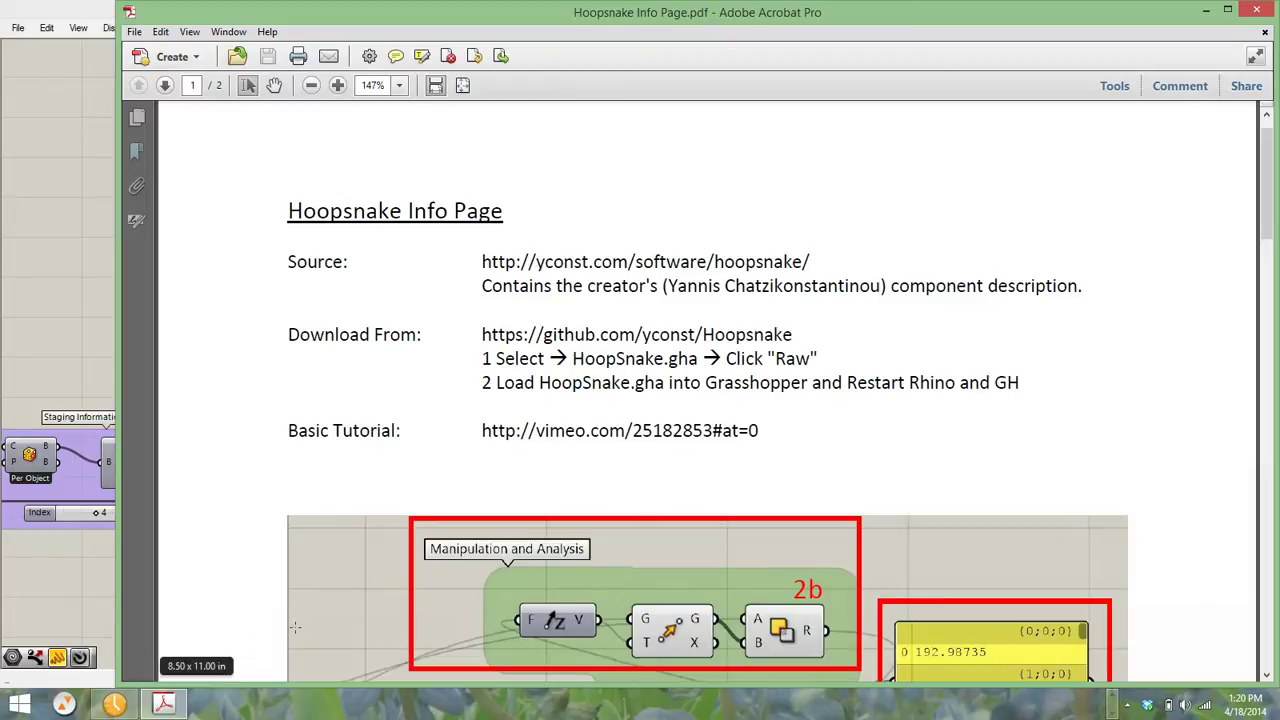
pyautogui.click(296, 626)
pyautogui.click(45, 697)
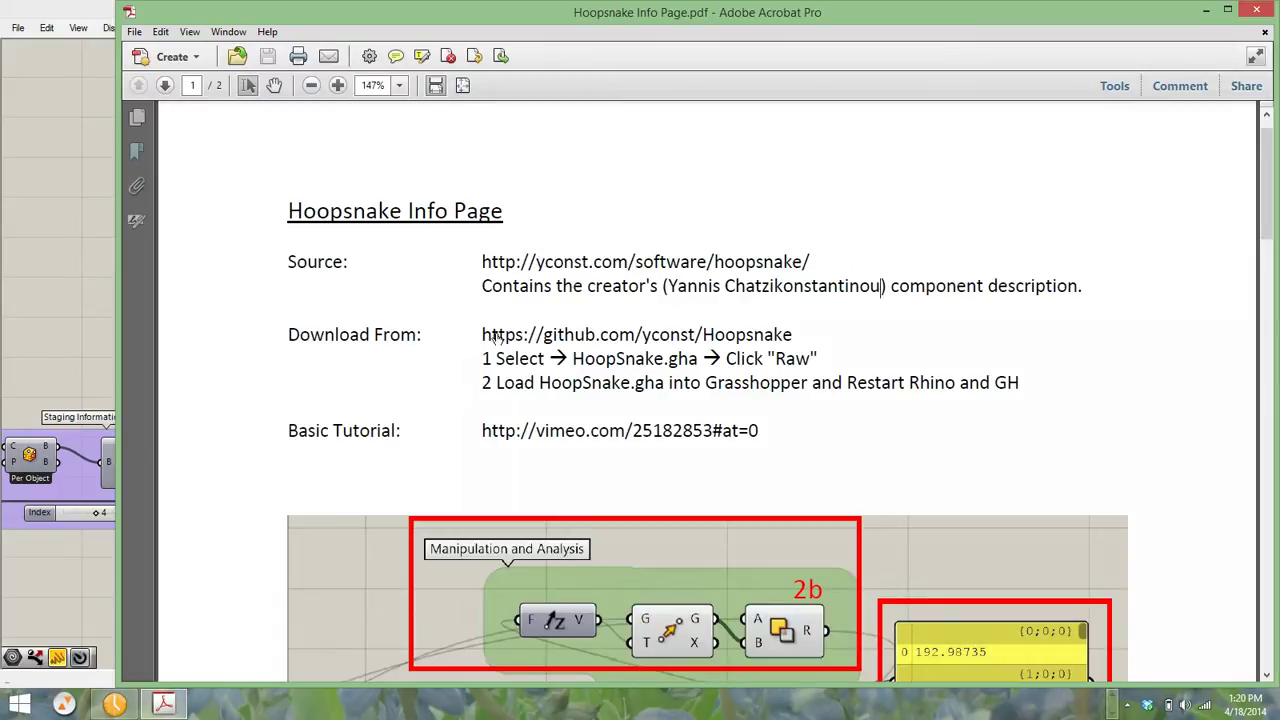
pyautogui.moveTo(486, 370); pyautogui.dragTo(762, 362)
pyautogui.click(608, 444)
# Examine how the starting data, termination conditions, manipulation group and change function feed the Hoopsnake component in the PDF diagram.
pyautogui.scroll(-5, 527, 430)
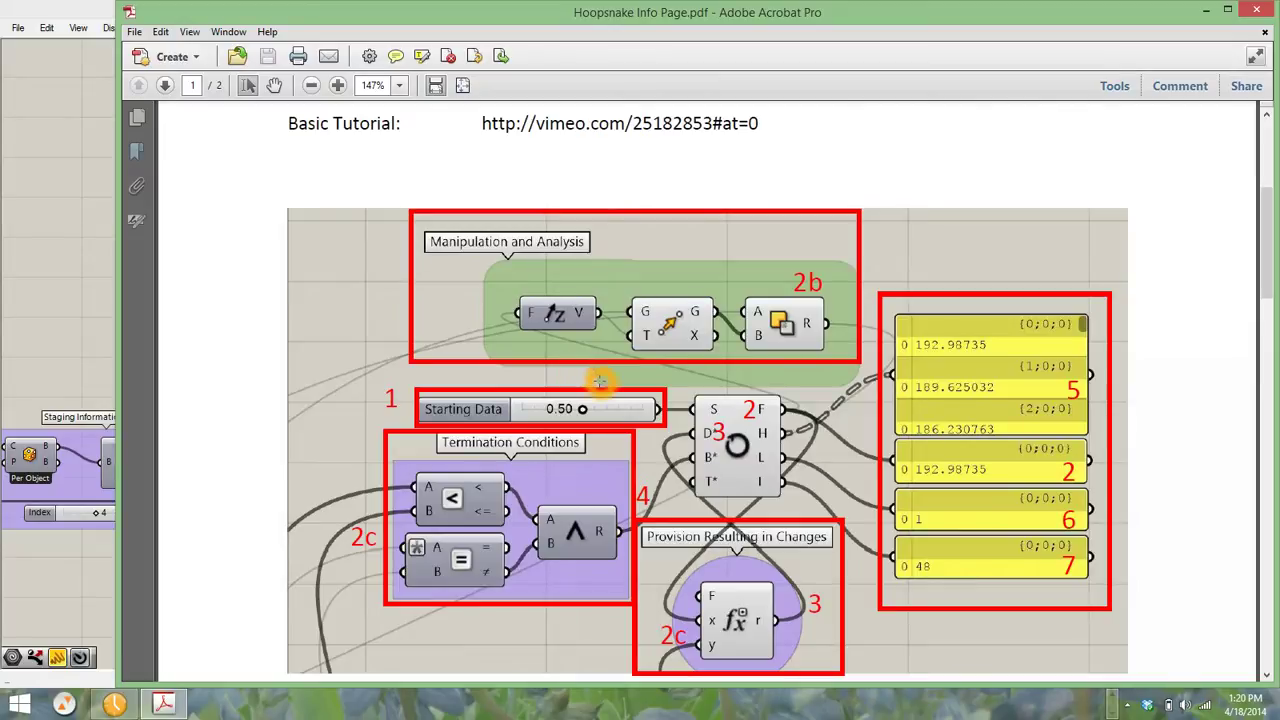
pyautogui.scroll(-2, 676, 226)
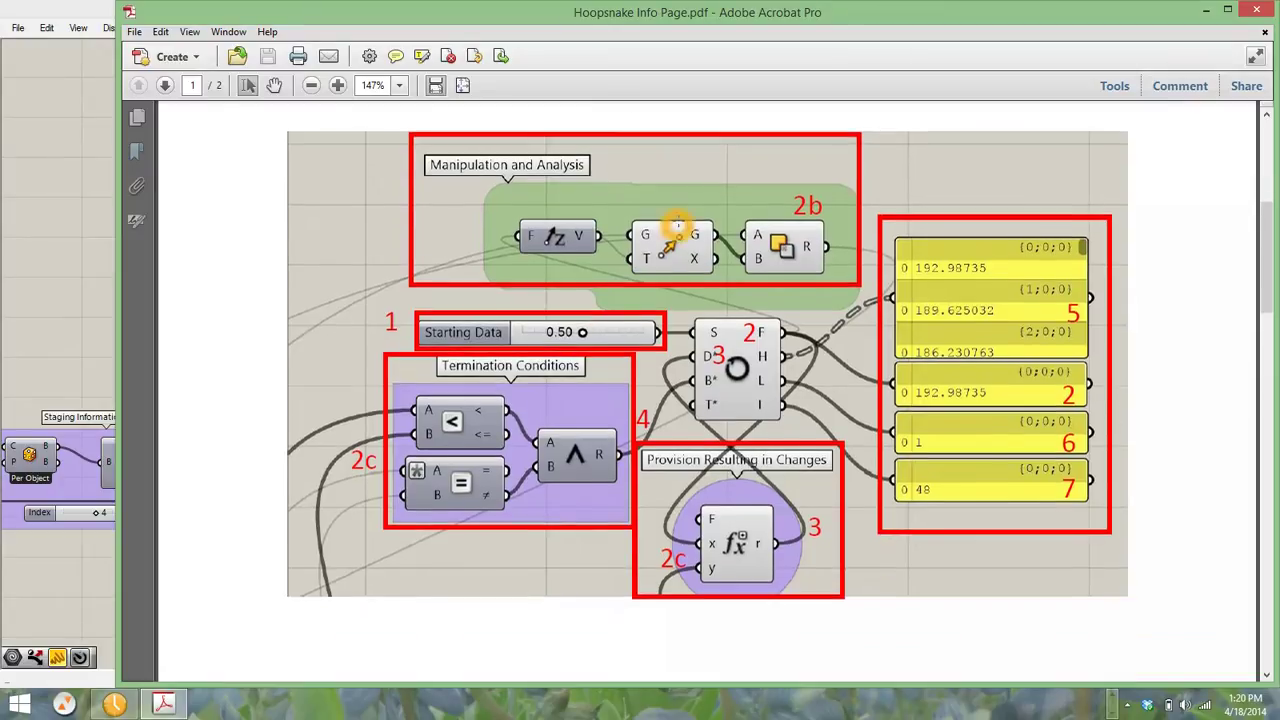
pyautogui.scroll(1, 676, 226)
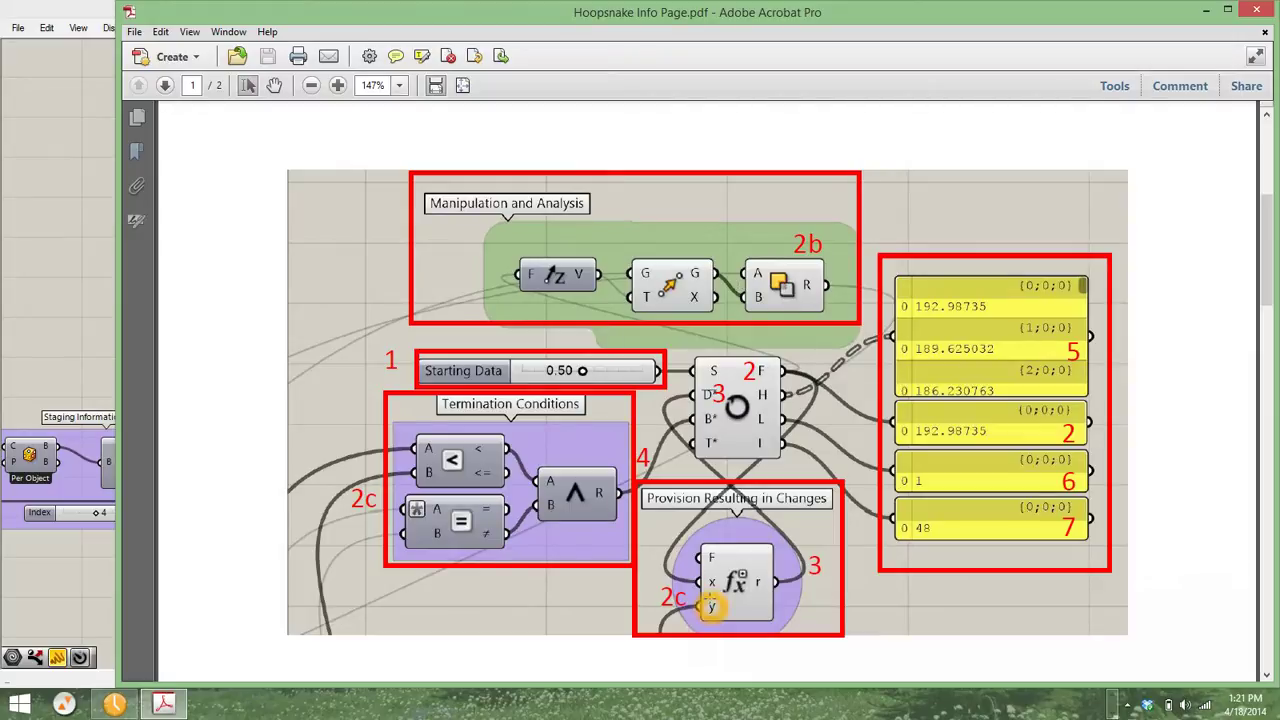
pyautogui.moveTo(710, 583); pyautogui.dragTo(758, 580)
pyautogui.click(729, 565)
pyautogui.click(696, 445)
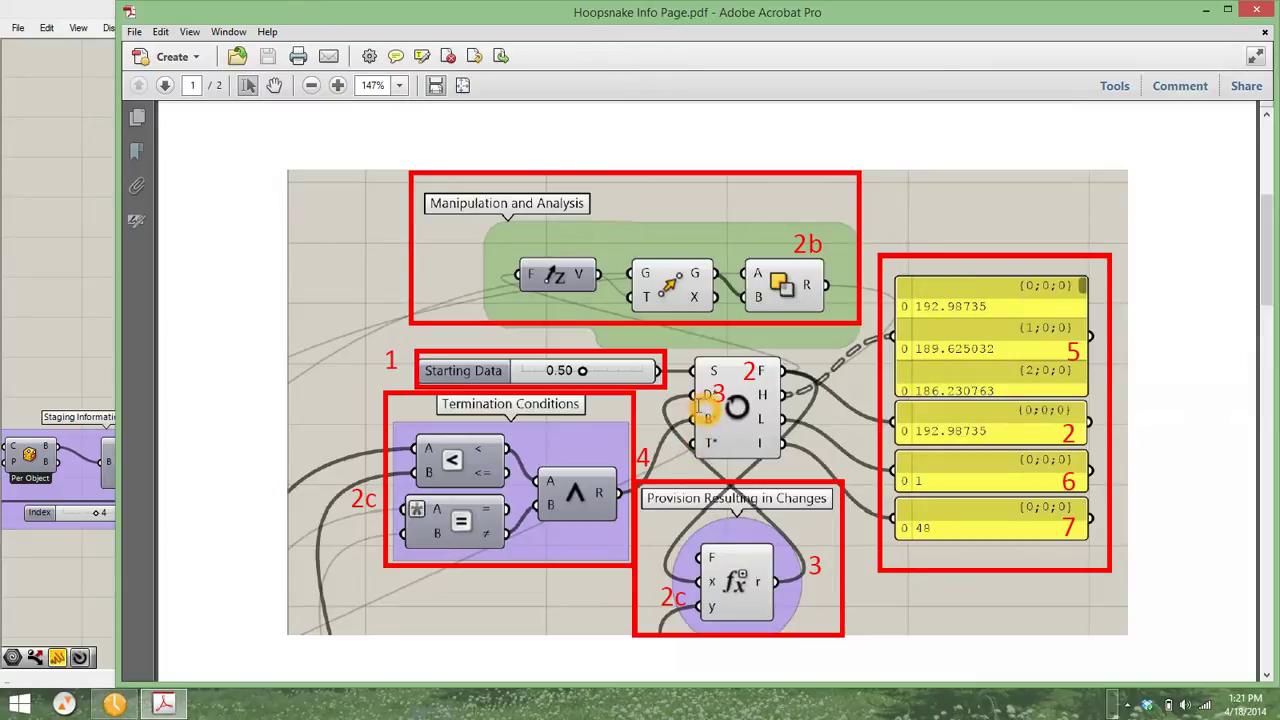
pyautogui.click(869, 483)
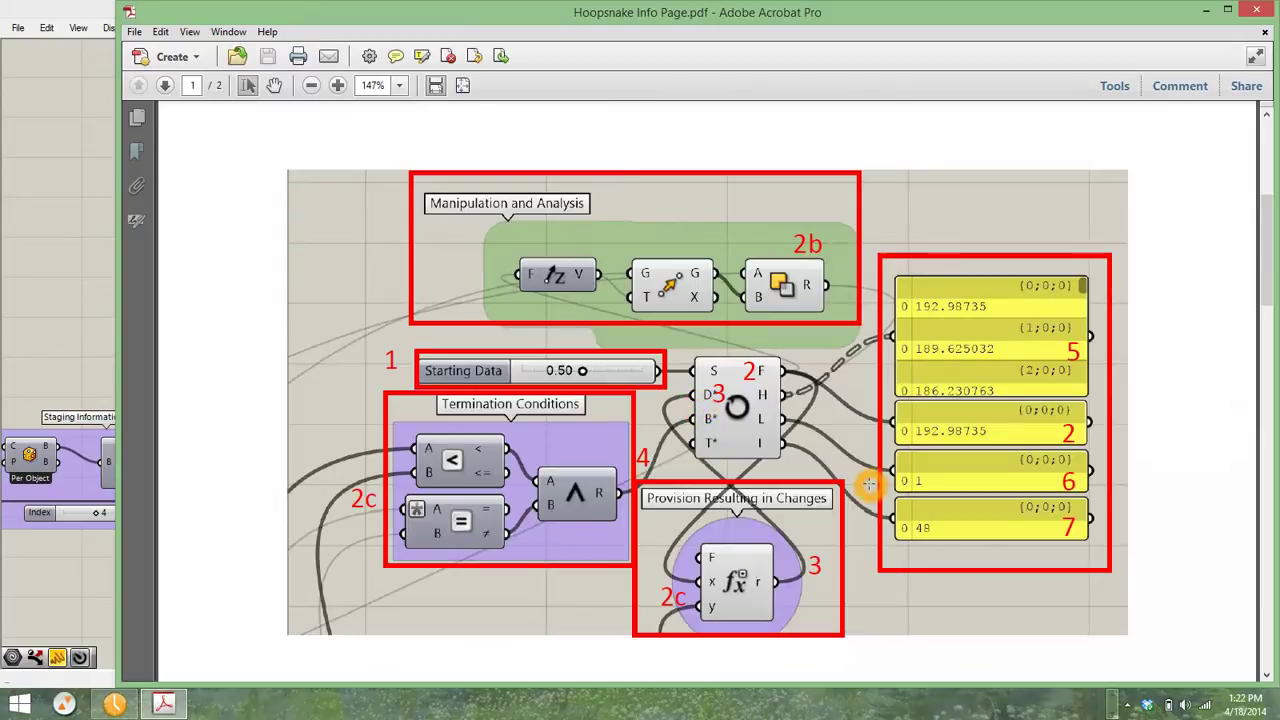
pyautogui.click(643, 447)
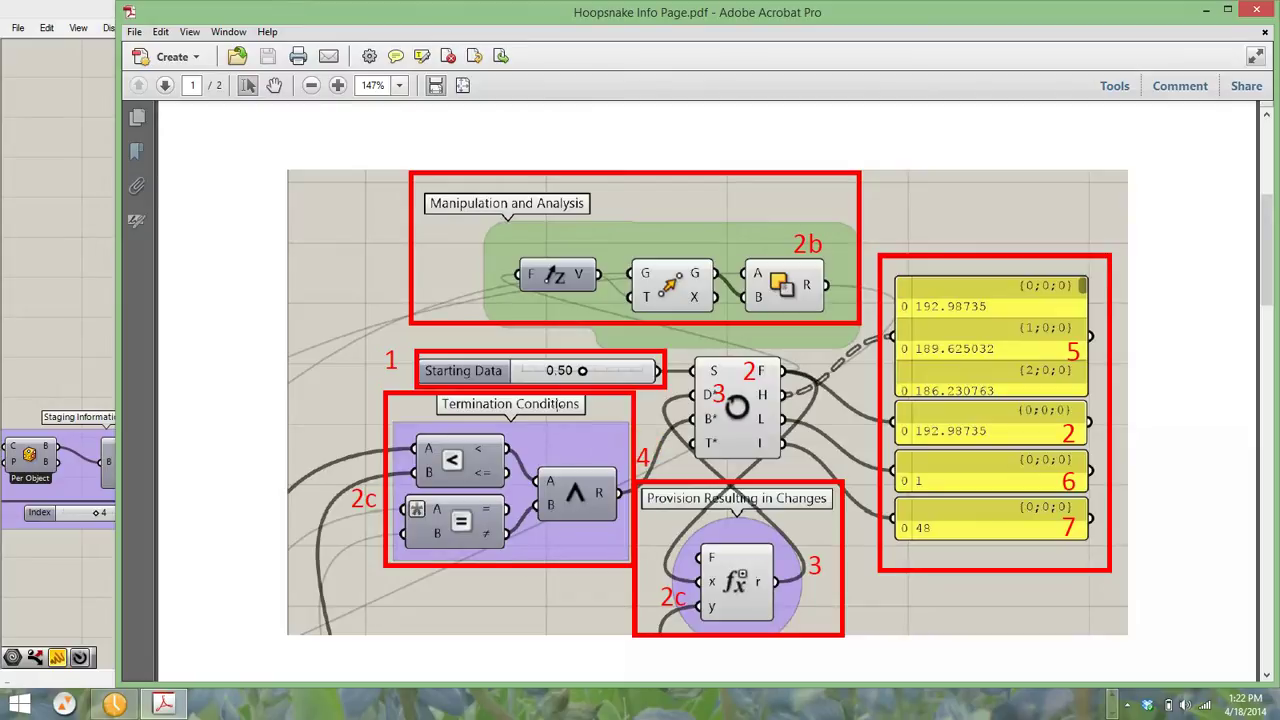
pyautogui.click(507, 564)
pyautogui.click(597, 465)
# Trace the Hoopsnake component's F, H, L and I outputs to their numbered result panels in the PDF diagram.
pyautogui.click(972, 287)
pyautogui.click(786, 395)
pyautogui.click(1037, 331)
pyautogui.click(989, 332)
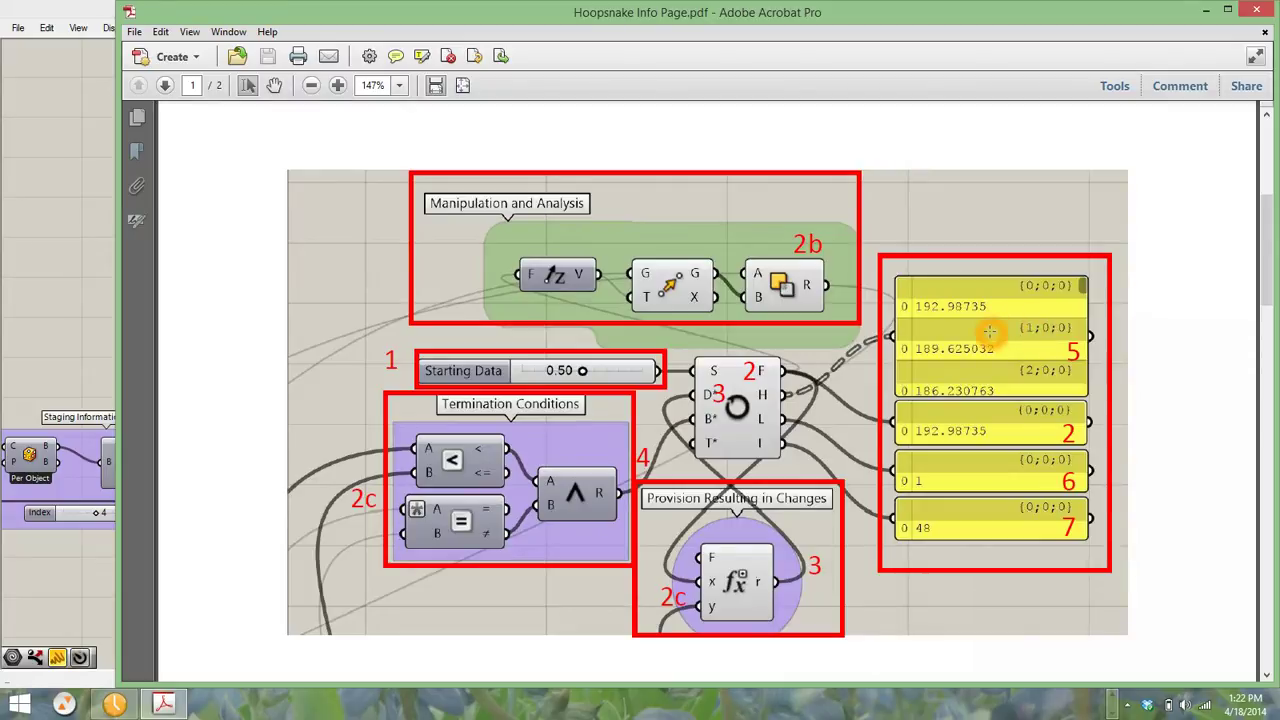
pyautogui.click(784, 371)
pyautogui.moveTo(993, 437)
pyautogui.mouseDown()
pyautogui.moveTo(998, 425)
pyautogui.moveTo(899, 443)
pyautogui.moveTo(951, 409)
pyautogui.moveTo(997, 427)
pyautogui.mouseUp()
pyautogui.click(996, 421)
pyautogui.click(987, 434)
pyautogui.click(952, 432)
pyautogui.click(758, 421)
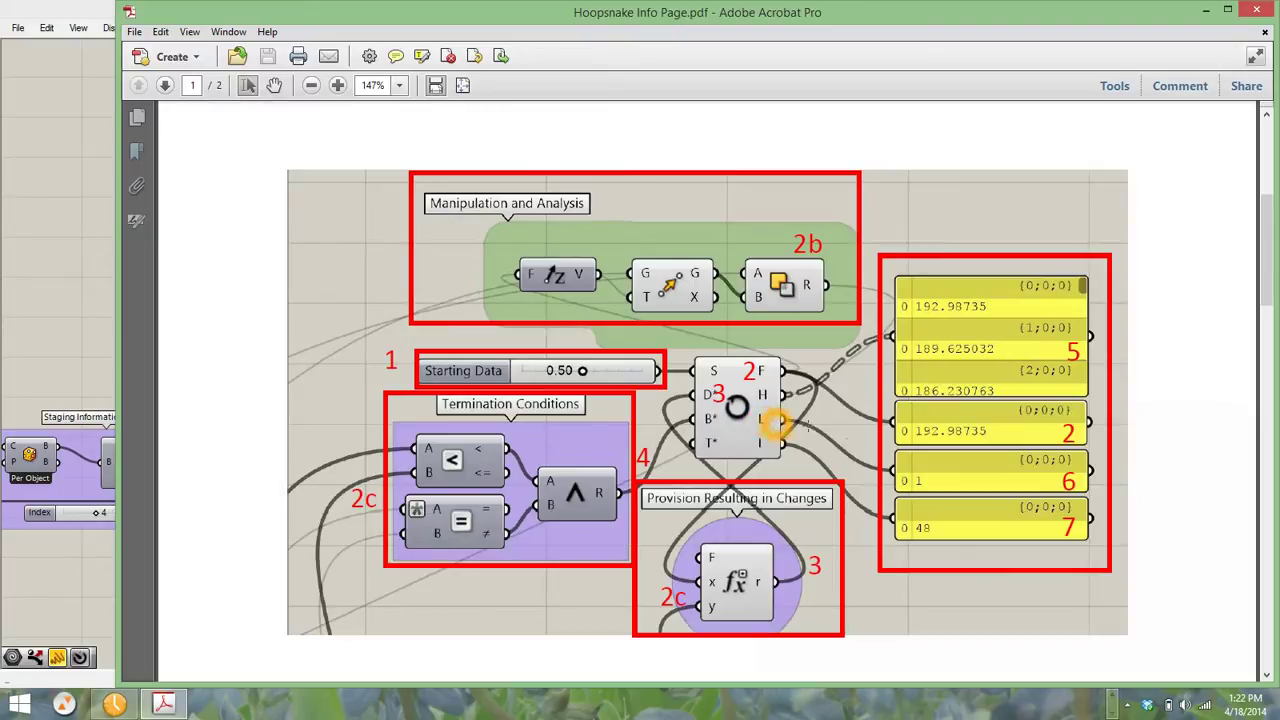
pyautogui.click(738, 407)
pyautogui.click(925, 481)
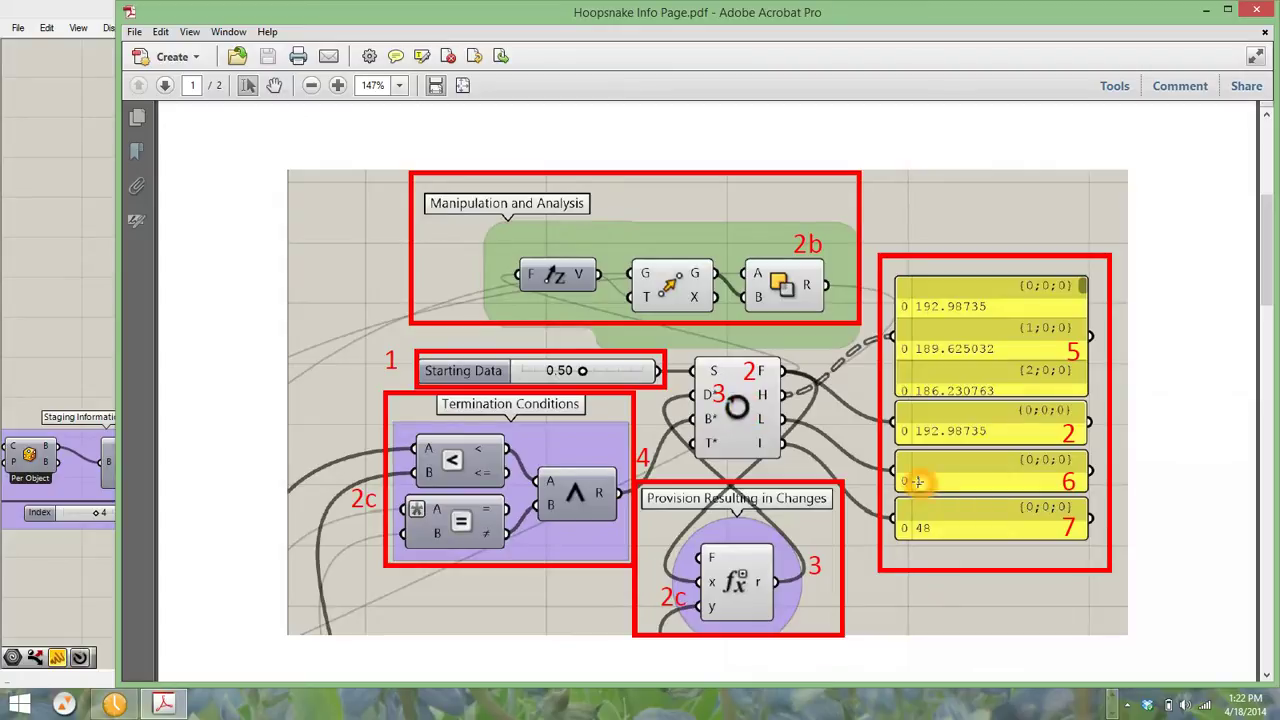
pyautogui.click(938, 533)
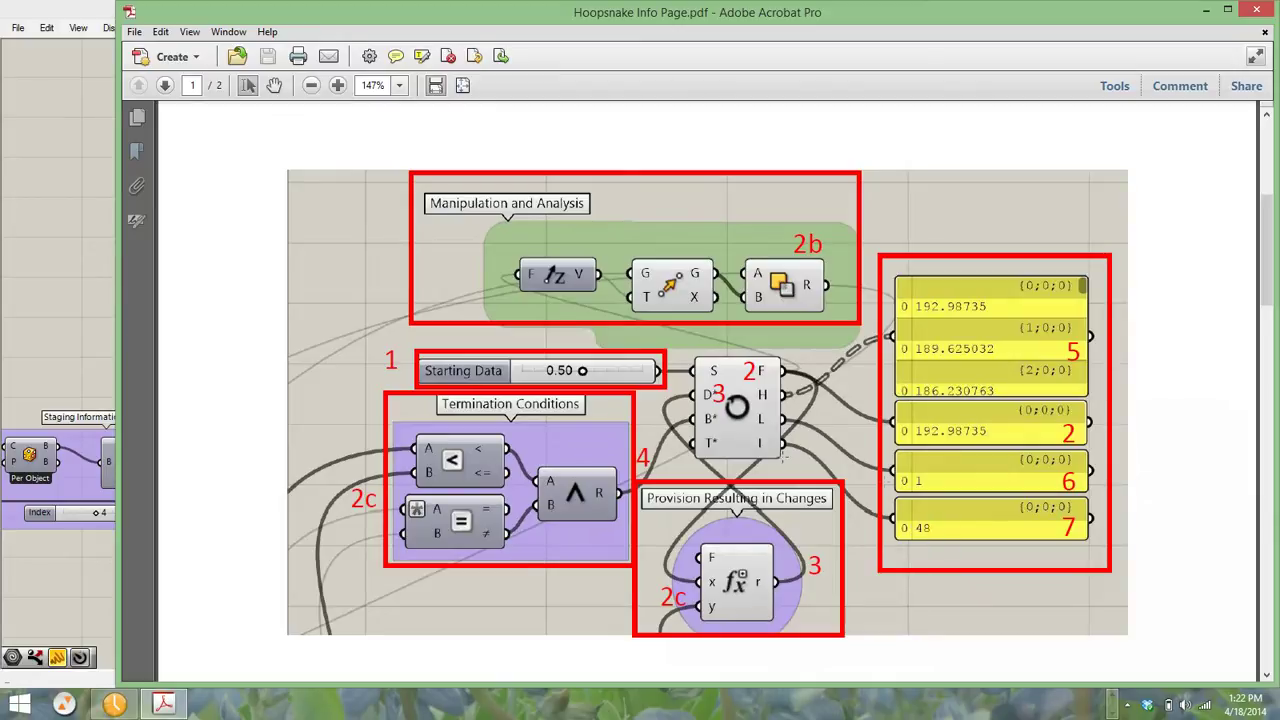
pyautogui.click(914, 535)
pyautogui.click(764, 440)
pyautogui.click(764, 442)
pyautogui.click(928, 525)
pyautogui.click(903, 525)
pyautogui.moveTo(903, 525); pyautogui.dragTo(932, 528)
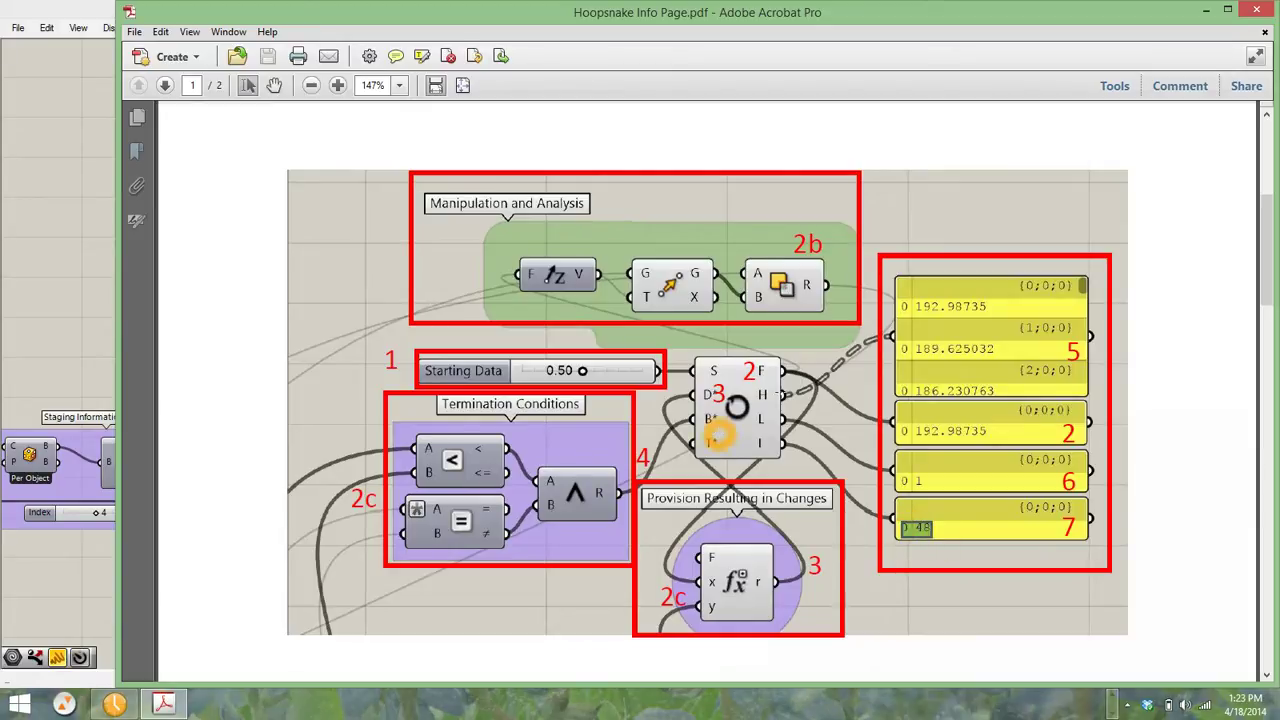
# Read the PDF's tips on rounding and function formats, including the Round signature in the expression function list.
pyautogui.scroll(-6, 712, 360)
pyautogui.scroll(-5, 706, 296)
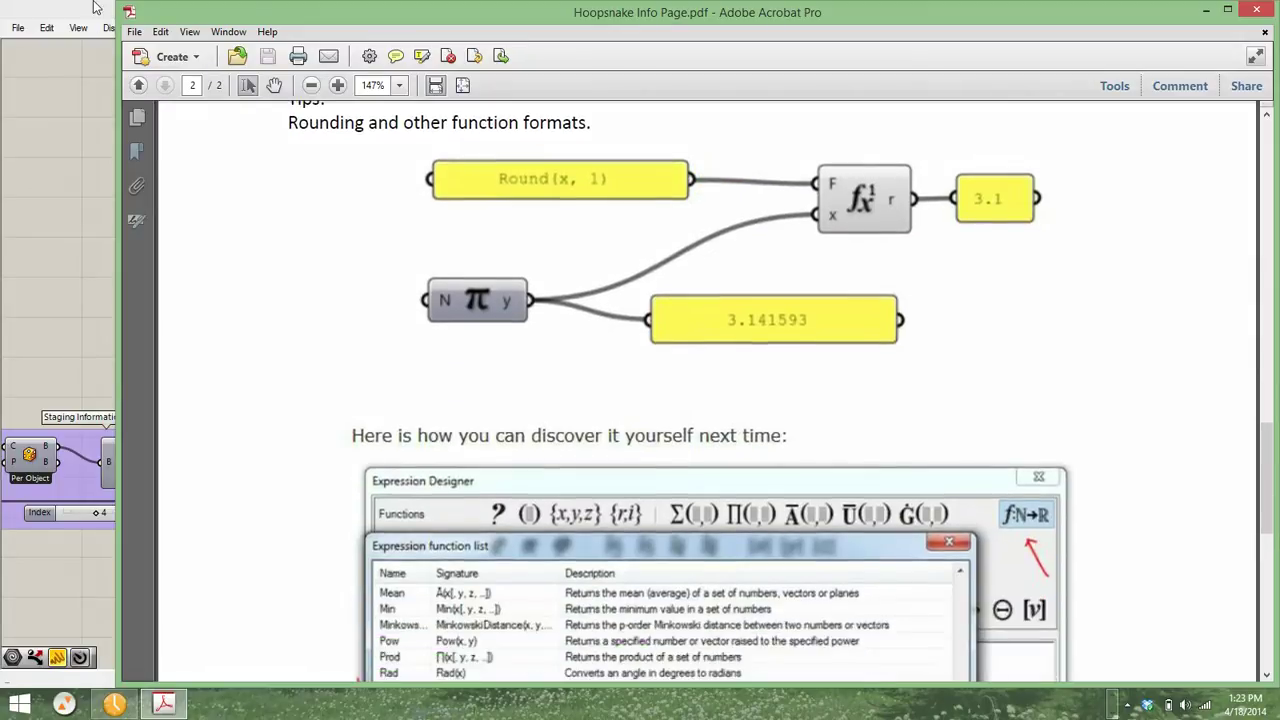
pyautogui.click(789, 208)
pyautogui.scroll(-5, 763, 209)
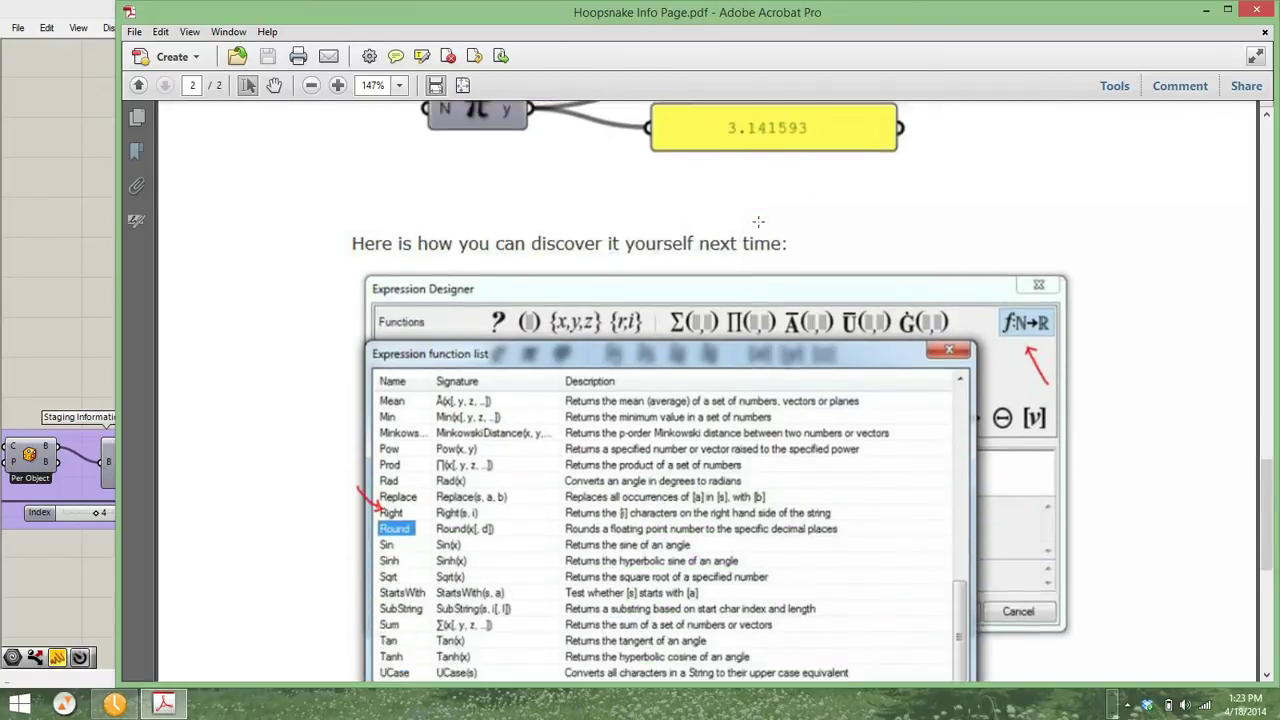
pyautogui.click(736, 253)
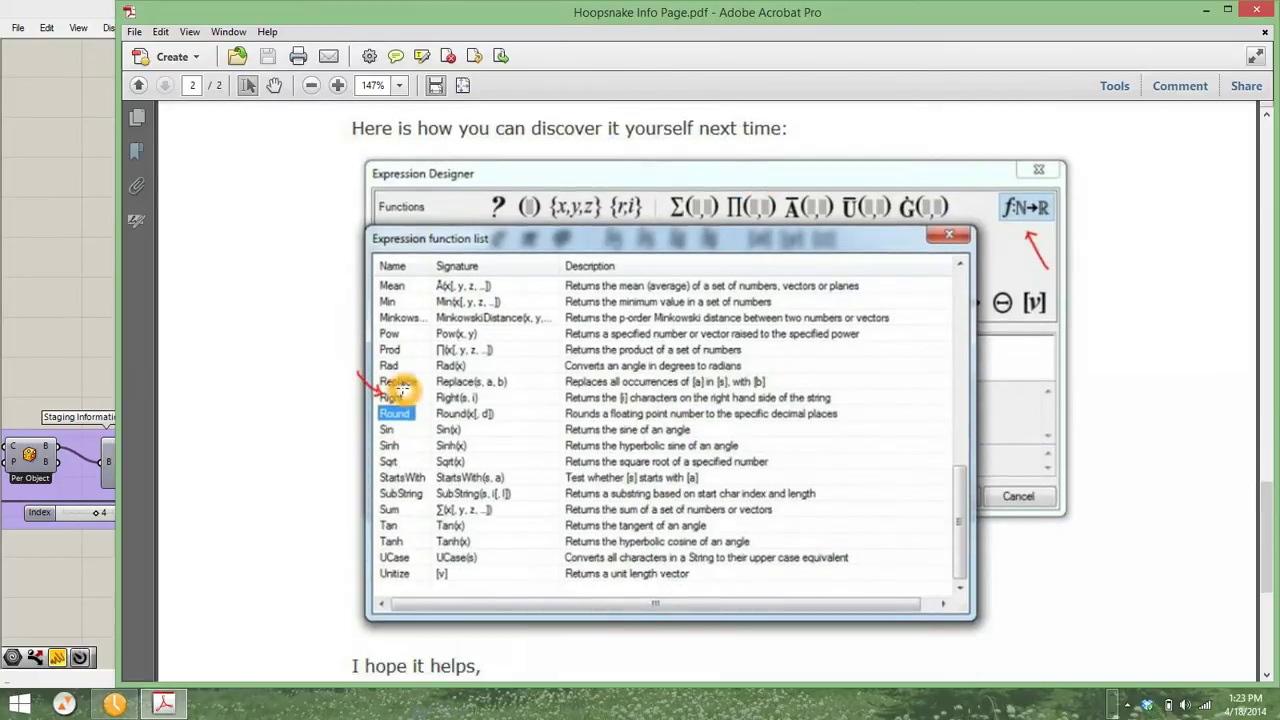
pyautogui.click(692, 248)
pyautogui.click(823, 174)
pyautogui.click(800, 208)
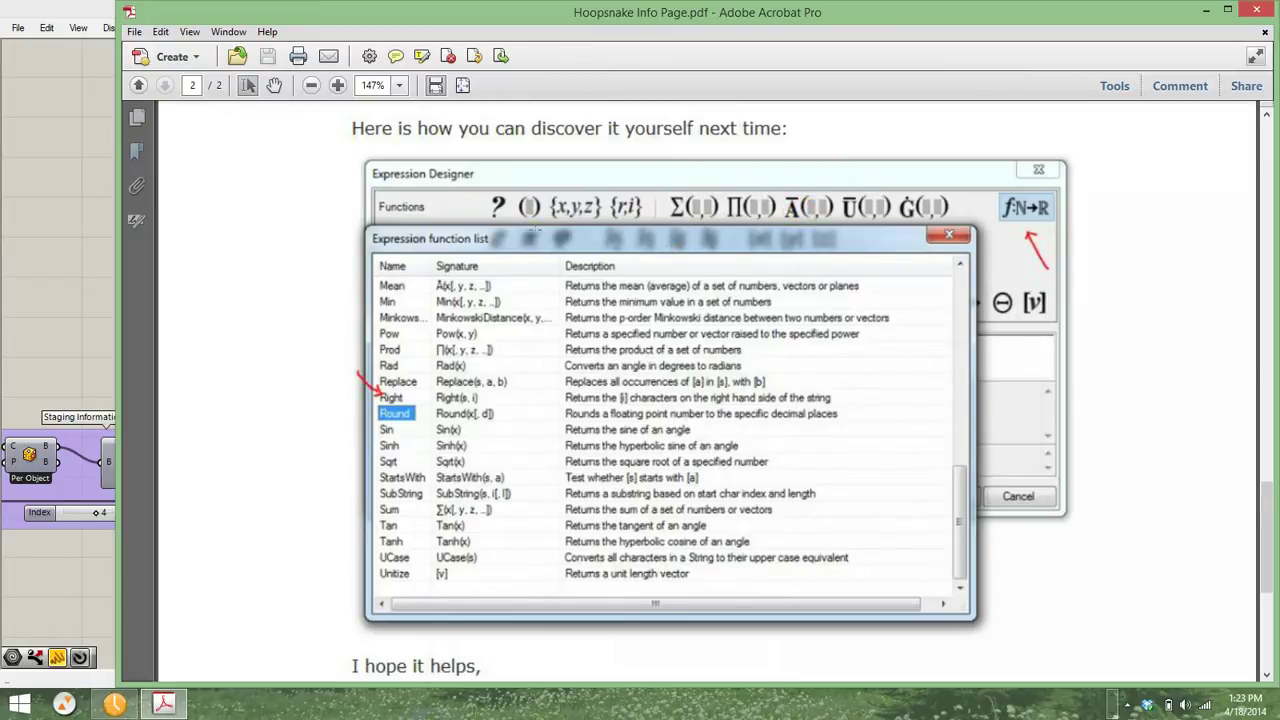
pyautogui.click(368, 224)
pyautogui.click(463, 402)
pyautogui.moveTo(432, 411); pyautogui.dragTo(505, 424)
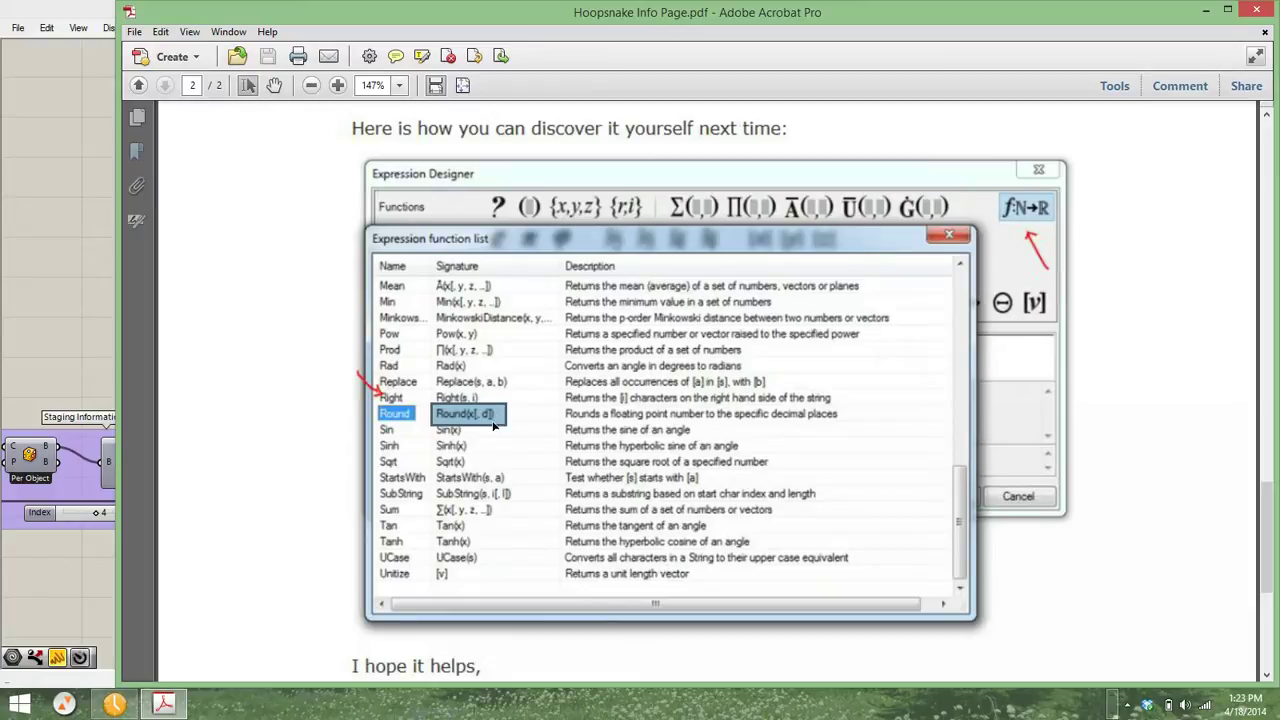
pyautogui.moveTo(462, 418); pyautogui.dragTo(502, 422)
# Leave the PDF for the Grasshopper definition and examine how the Staging Information for System group feeds Manipulation and Analysis.
pyautogui.click(1209, 12)
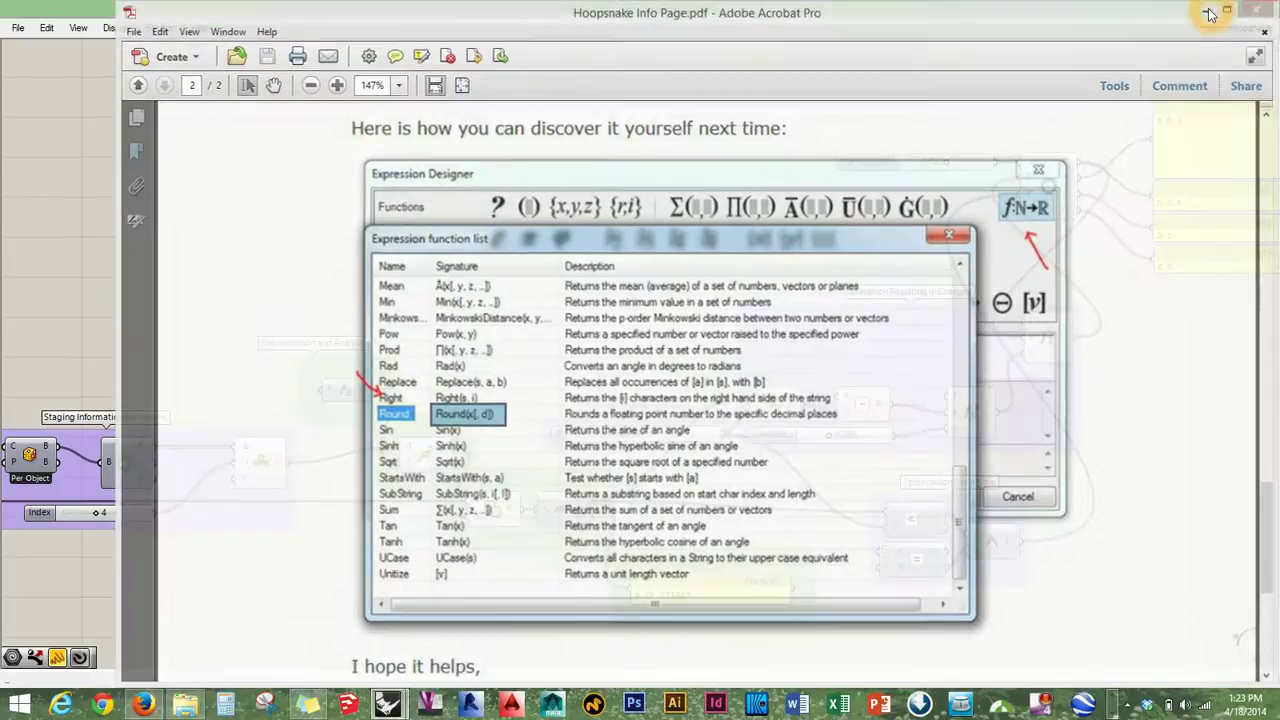
pyautogui.moveTo(390, 289); pyautogui.dragTo(752, 152, button='right')
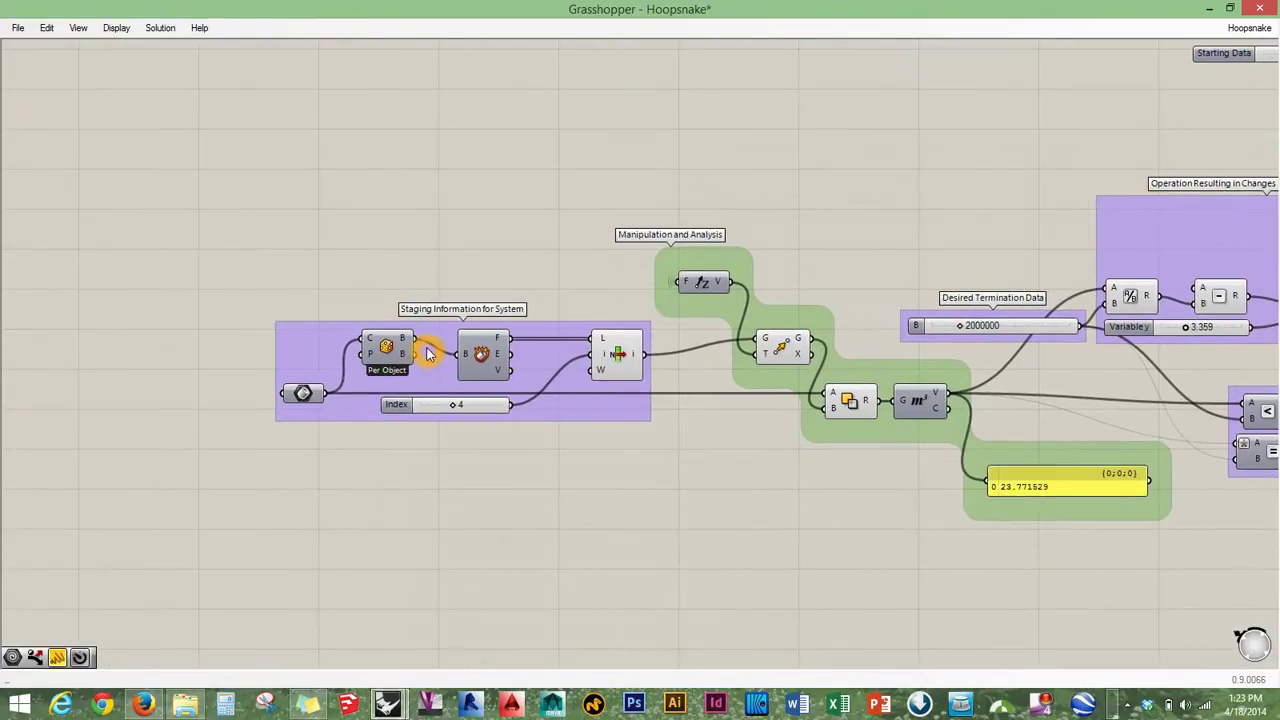
pyautogui.scroll(3, 427, 355)
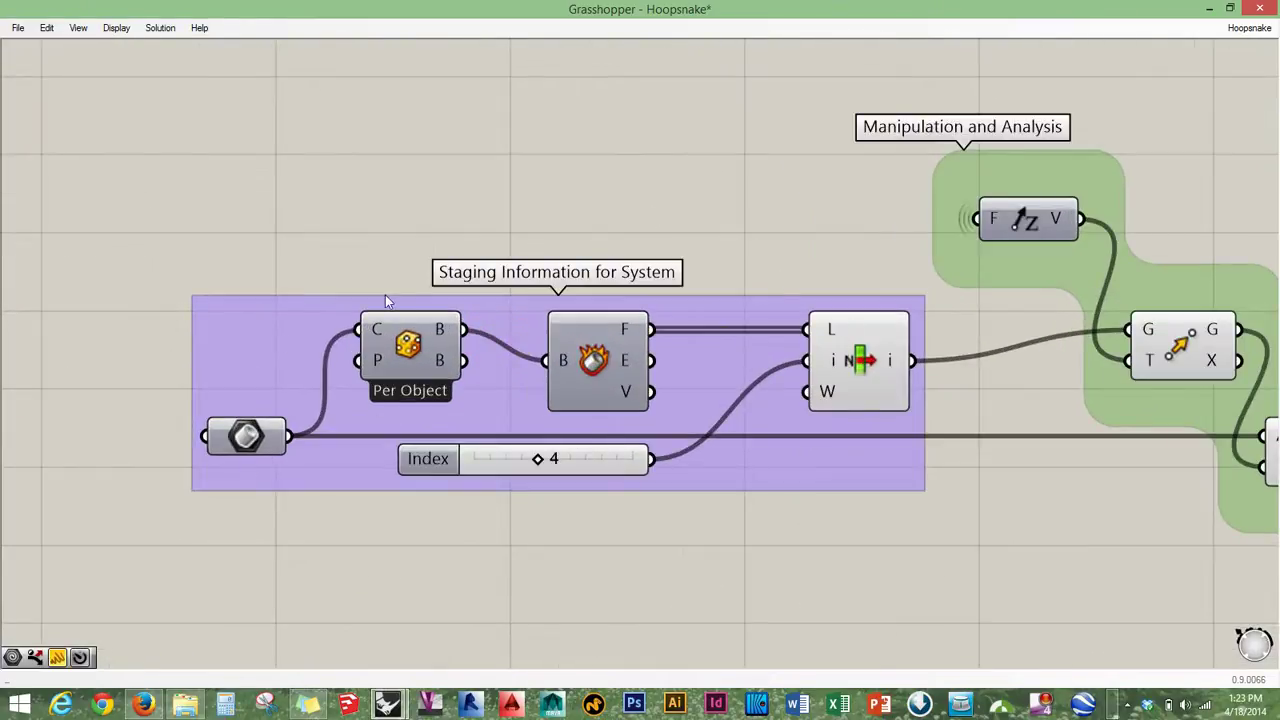
pyautogui.scroll(-2, 537, 361)
pyautogui.moveTo(752, 303); pyautogui.dragTo(583, 395, button='right')
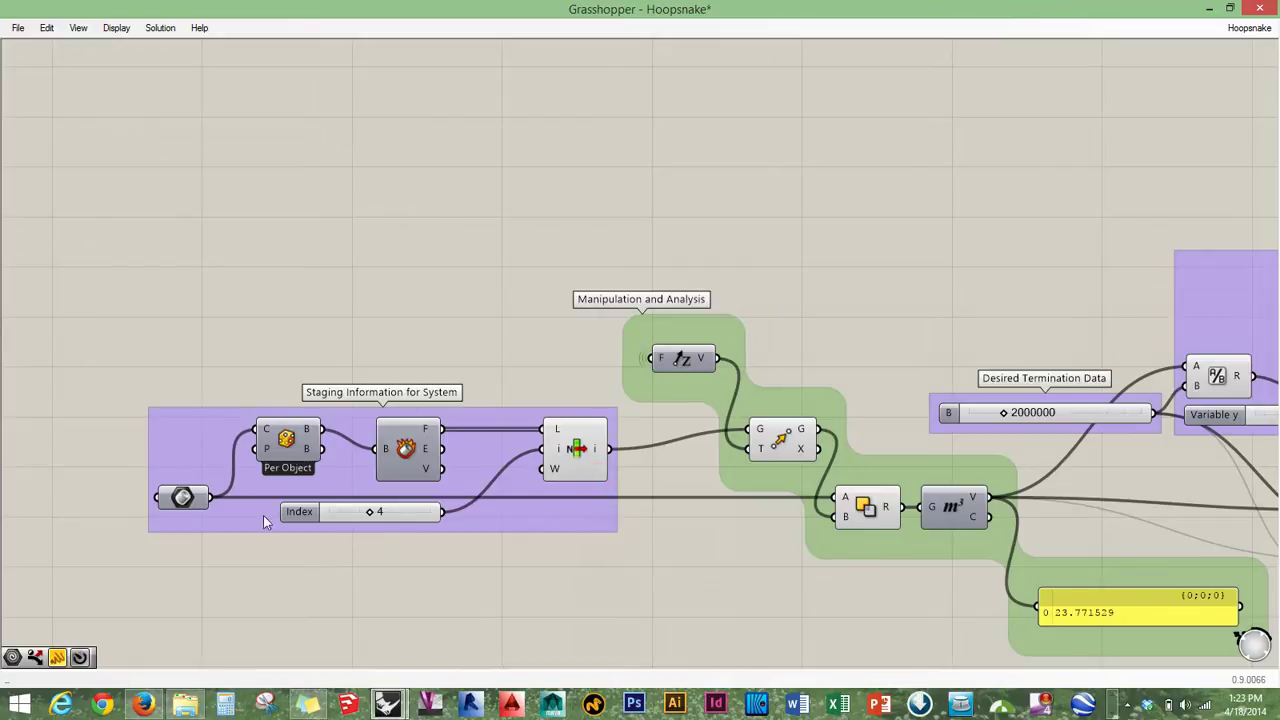
pyautogui.moveTo(748, 490); pyautogui.dragTo(322, 462, button='right')
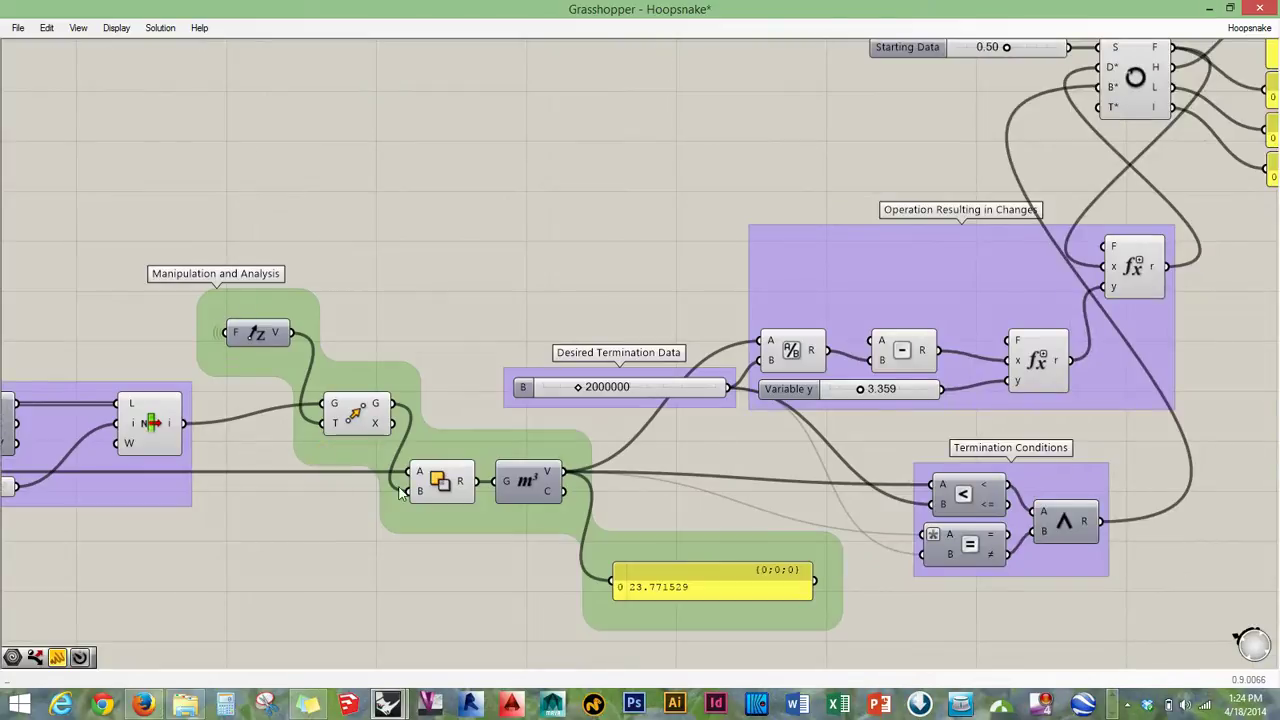
# Set the wire display of the Unit Z component's F input to Faint.
pyautogui.rightClick(228, 333)
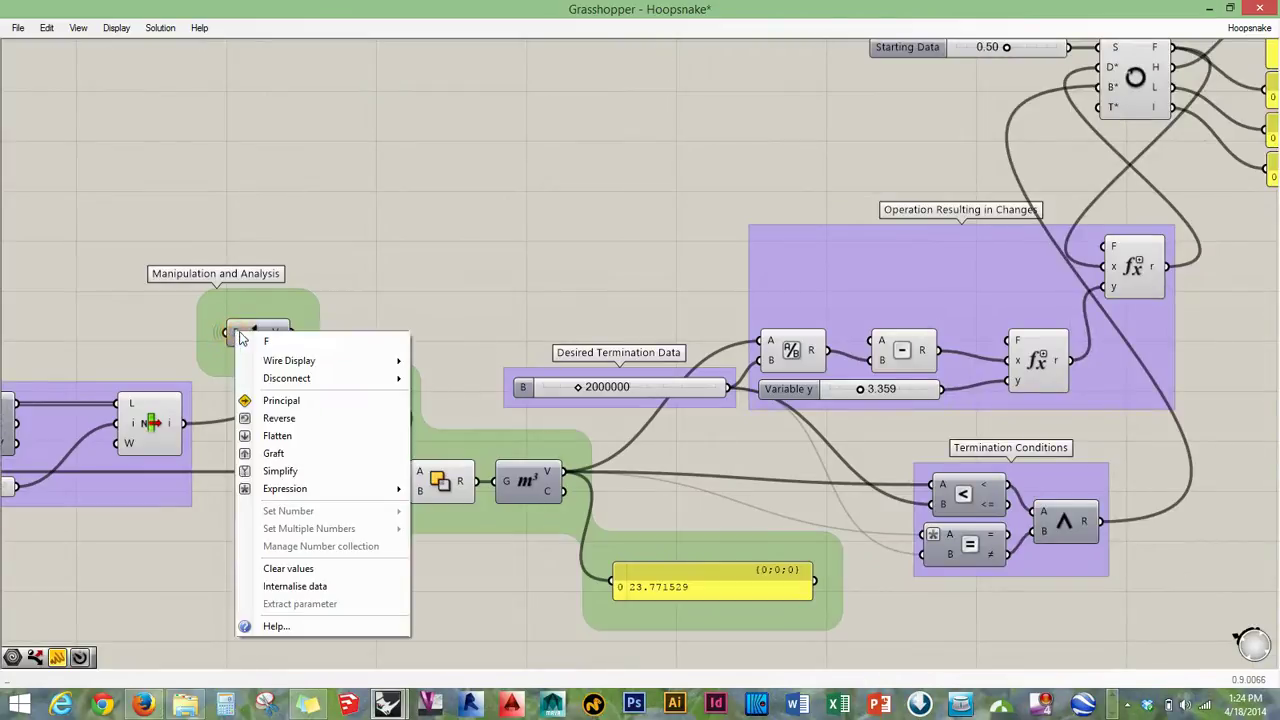
pyautogui.moveTo(354, 362)
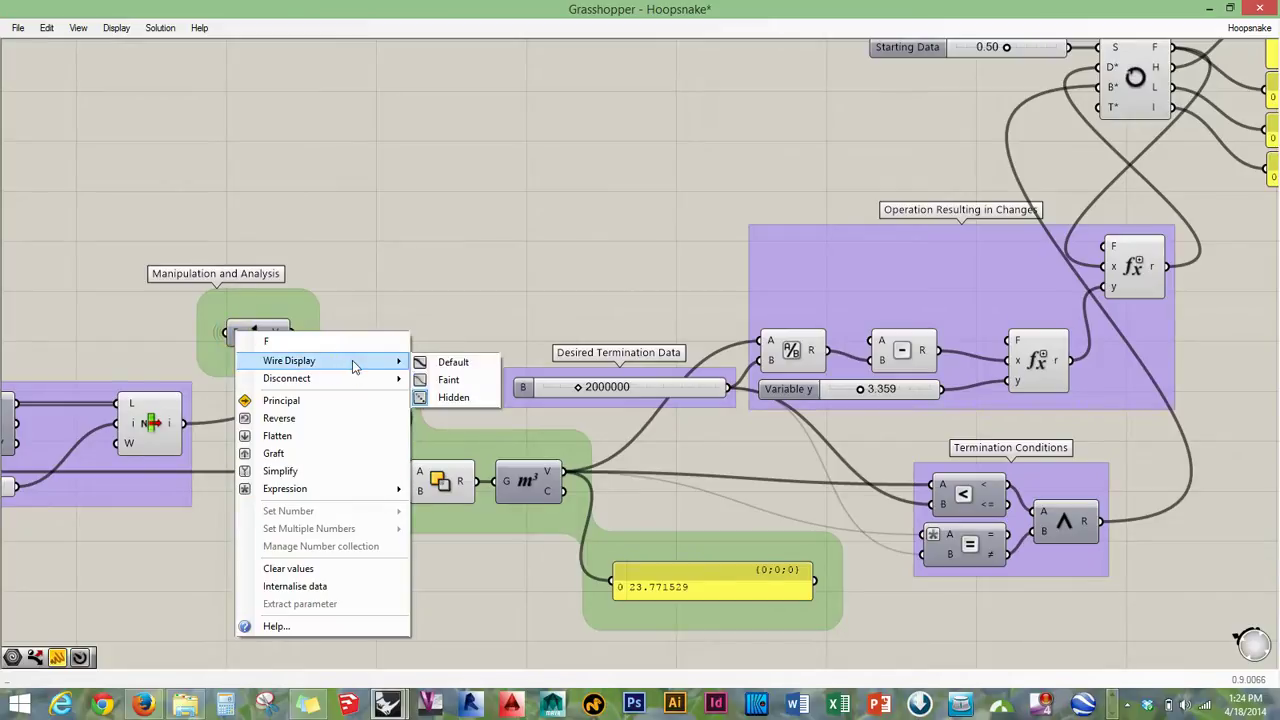
pyautogui.click(447, 380)
pyautogui.moveTo(966, 124); pyautogui.dragTo(909, 237, button='right')
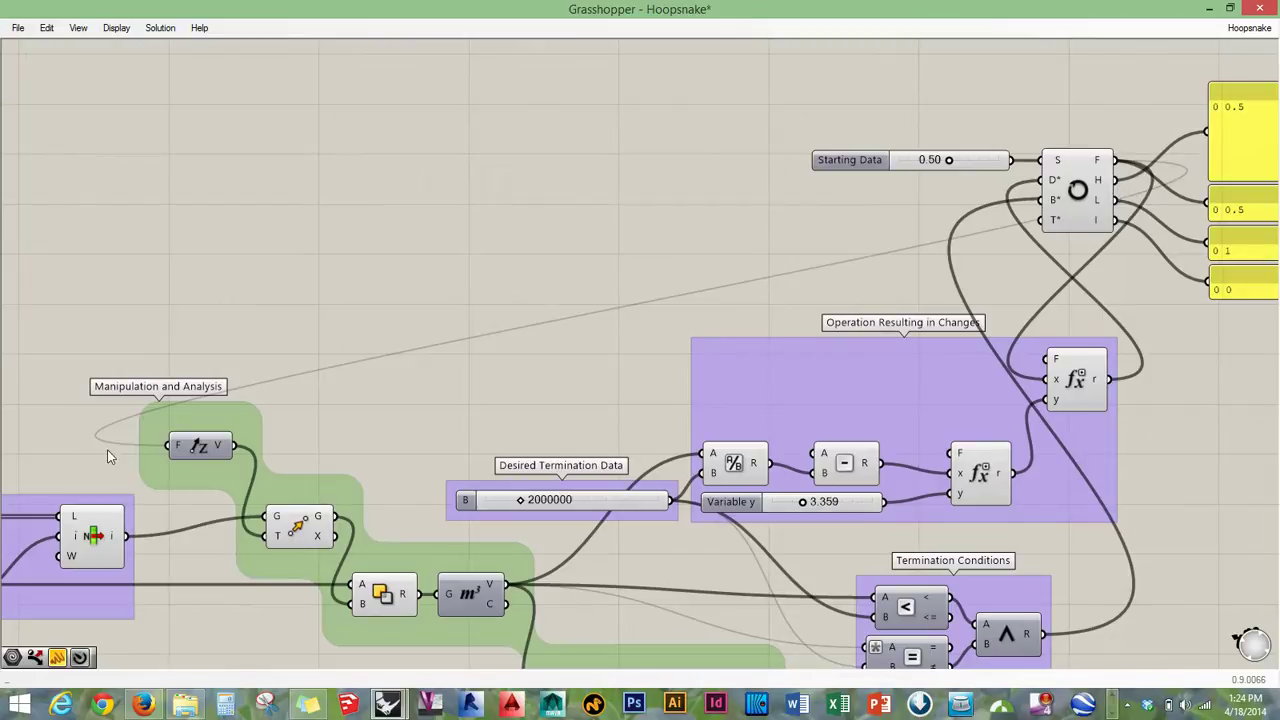
# Move the volume result panel slightly closer to the Volume component in the Manipulation and Analysis group.
pyautogui.moveTo(181, 461); pyautogui.dragTo(118, 325, button='right')
pyautogui.moveTo(433, 478); pyautogui.dragTo(341, 486, button='right')
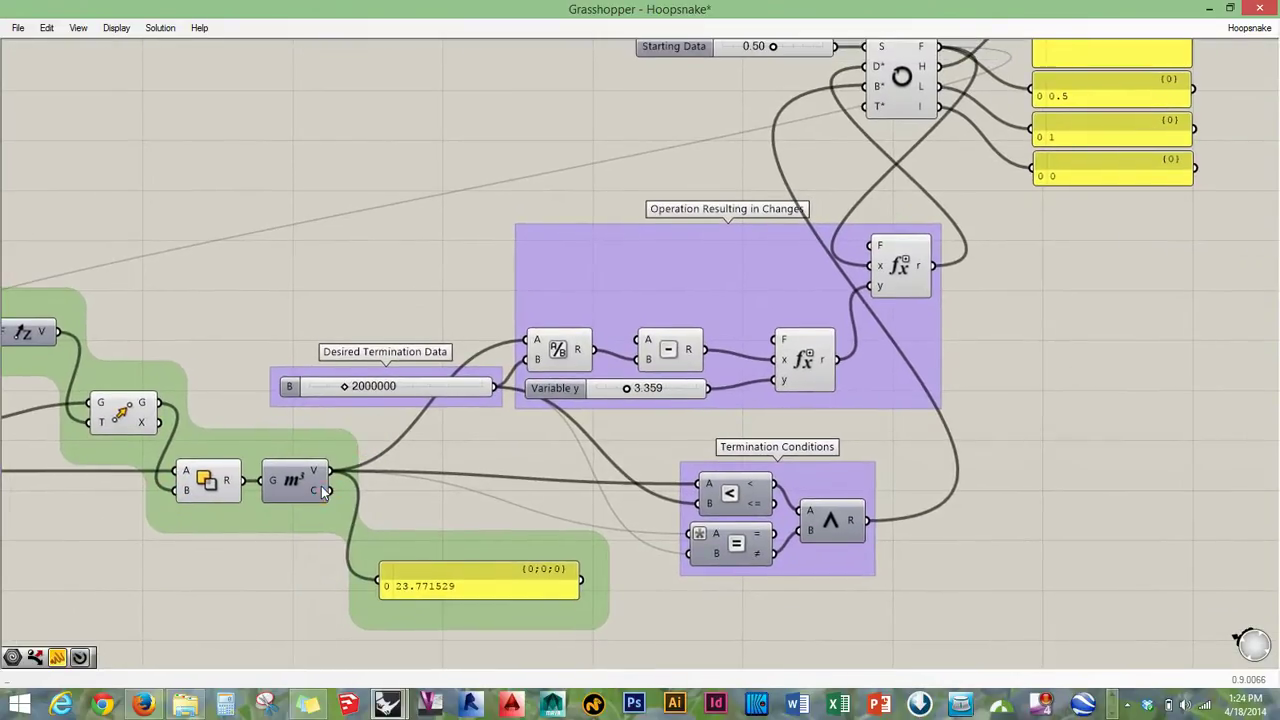
pyautogui.moveTo(462, 569); pyautogui.dragTo(440, 558)
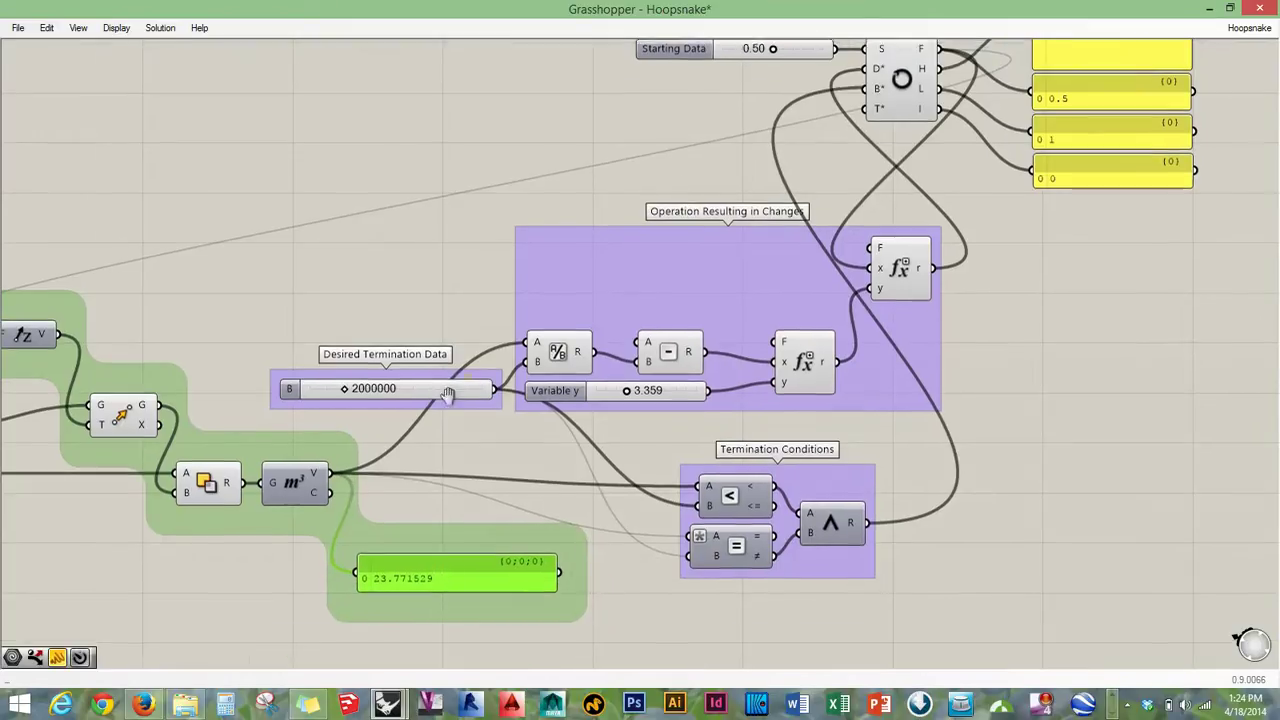
# Examine how the measured volume and the Desired Termination Data feed the Operation Resulting in Changes and Termination Conditions groups.
pyautogui.moveTo(466, 380); pyautogui.dragTo(409, 437, button='right')
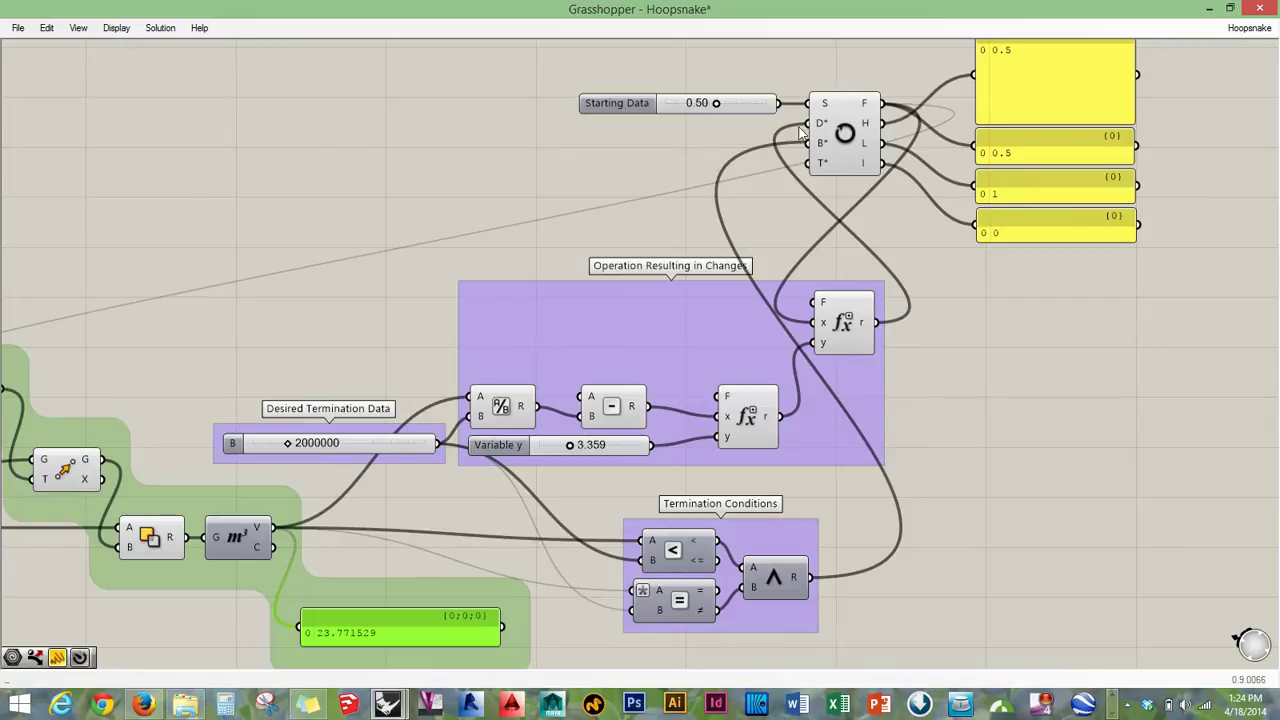
pyautogui.moveTo(806, 426); pyautogui.dragTo(742, 403, button='right')
pyautogui.click(500, 366)
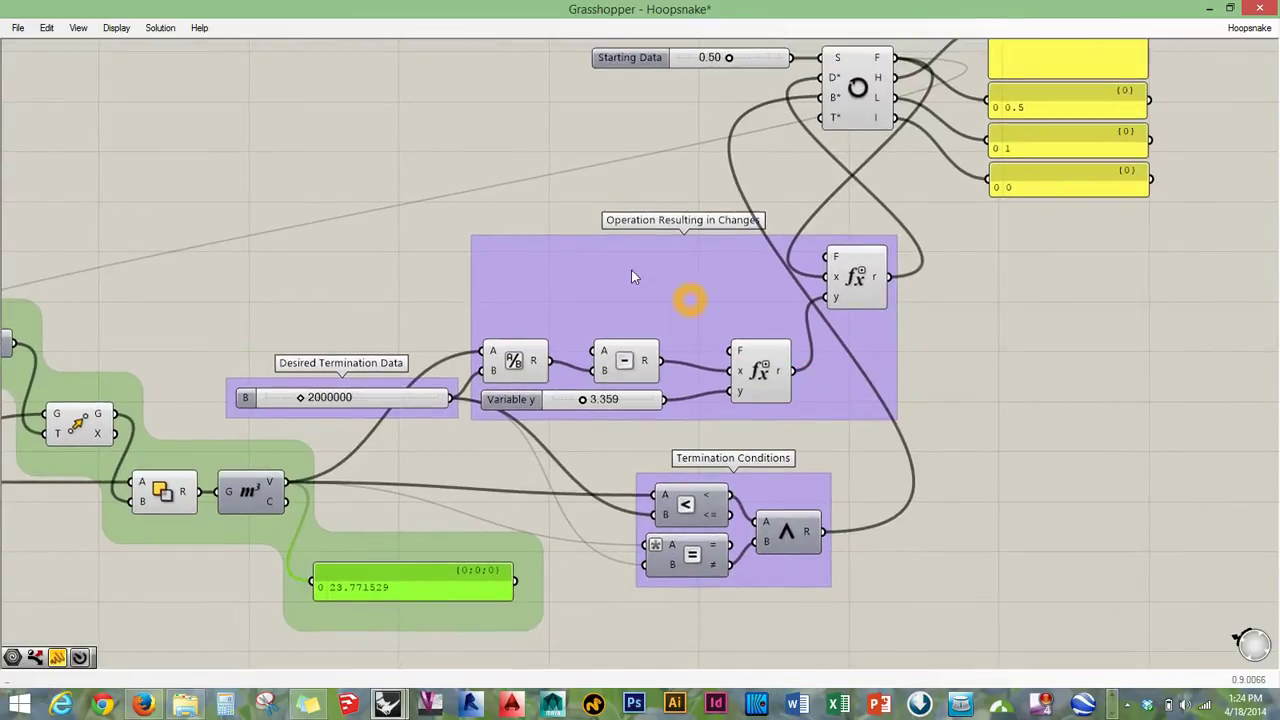
pyautogui.click(286, 418)
pyautogui.moveTo(619, 421); pyautogui.dragTo(531, 354, button='right')
pyautogui.moveTo(121, 259); pyautogui.dragTo(284, 226)
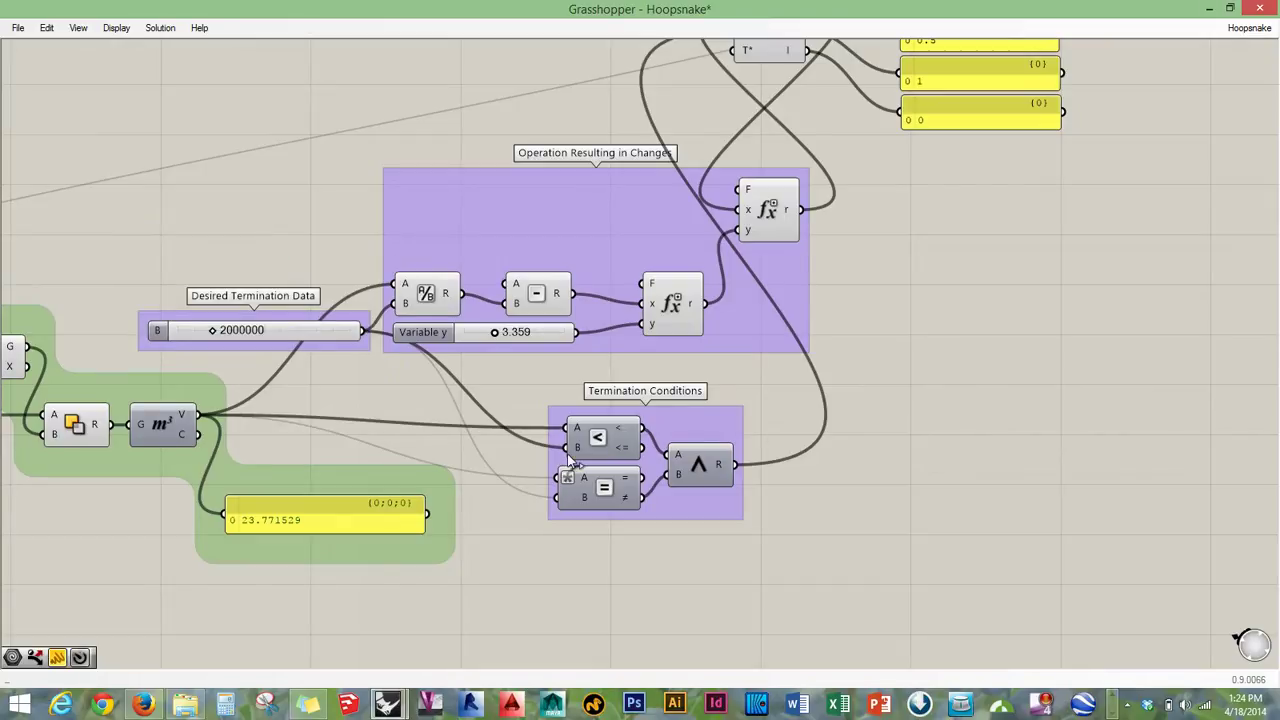
pyautogui.moveTo(518, 381); pyautogui.dragTo(594, 366)
pyautogui.moveTo(594, 366); pyautogui.dragTo(717, 432, button='right')
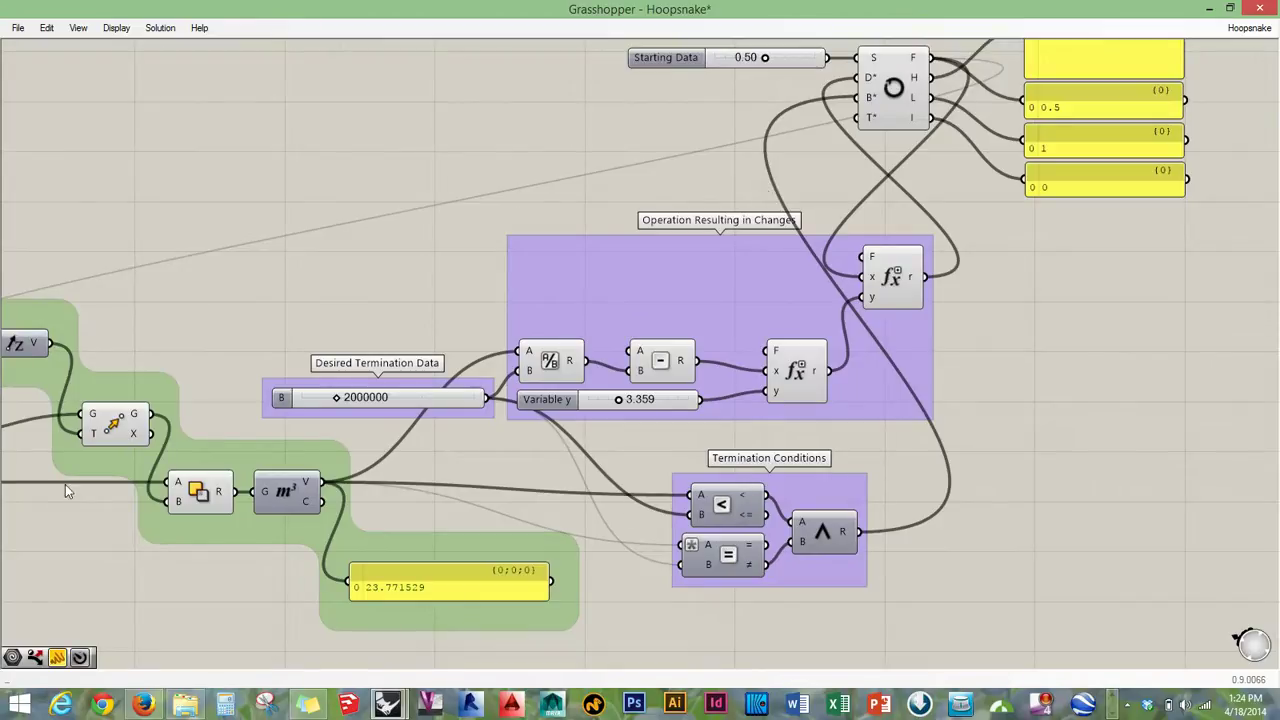
pyautogui.moveTo(297, 372); pyautogui.dragTo(494, 421)
pyautogui.click(930, 447)
# Trace the wires between the Hoopsnake component, the change function and the result panels, and review the whole definition.
pyautogui.moveTo(923, 371); pyautogui.dragTo(732, 602, button='right')
pyautogui.scroll(1, 658, 346)
pyautogui.moveTo(927, 265); pyautogui.dragTo(792, 344, button='right')
pyautogui.moveTo(218, 285)
pyautogui.mouseDown()
pyautogui.moveTo(486, 386)
pyautogui.moveTo(543, 366)
pyautogui.moveTo(531, 367)
pyautogui.moveTo(536, 320)
pyautogui.moveTo(517, 323)
pyautogui.moveTo(530, 366)
pyautogui.moveTo(524, 314)
pyautogui.mouseUp()
pyautogui.moveTo(731, 209); pyautogui.dragTo(500, 217, button='right')
pyautogui.moveTo(495, 211); pyautogui.dragTo(534, 192)
pyautogui.scroll(-6, 393, 463)
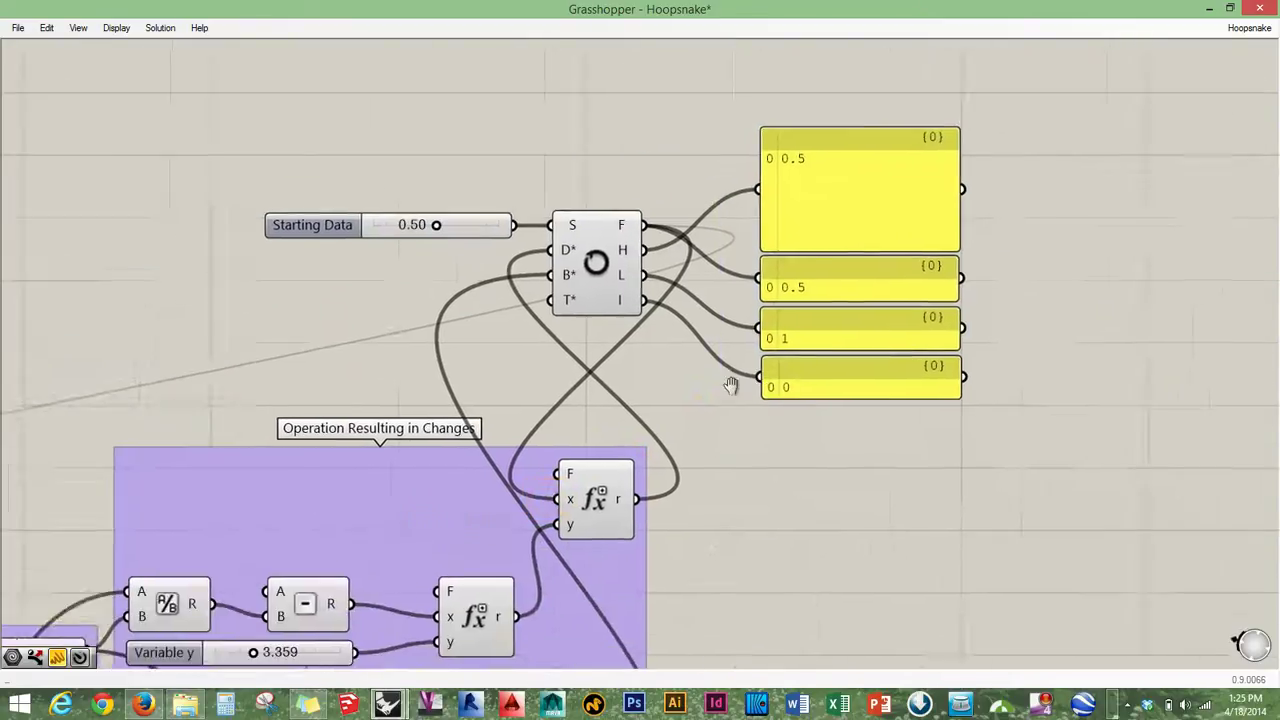
pyautogui.moveTo(597, 389); pyautogui.dragTo(560, 405, button='right')
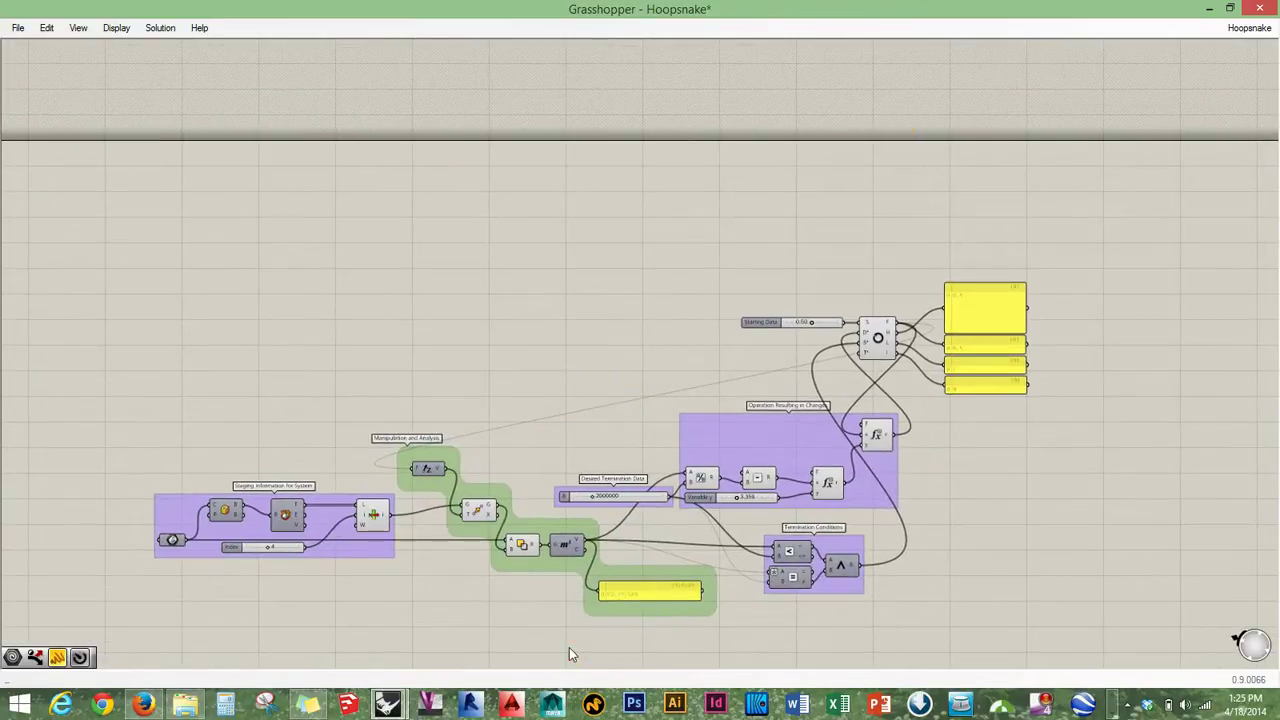
# Switch to the Hoopsnake model in Rhino and arrange it side by side with the Grasshopper definition.
pyautogui.moveTo(388, 708)
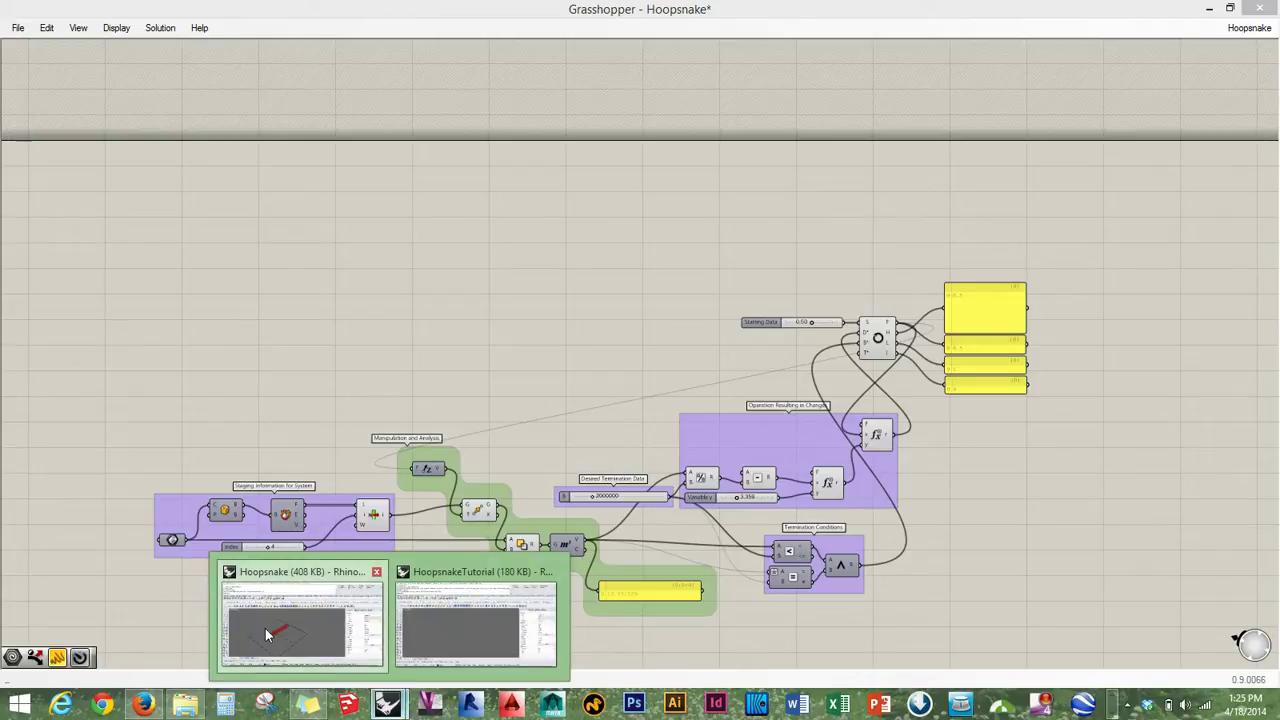
pyautogui.click(304, 585)
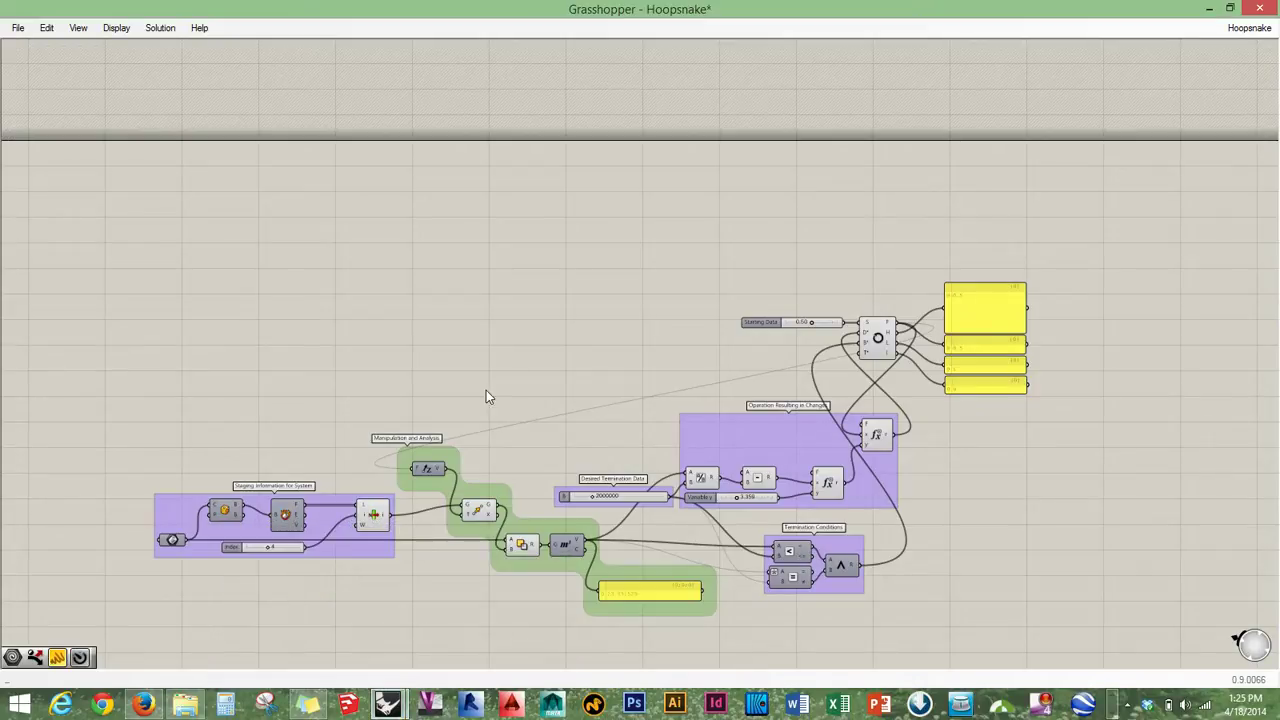
pyautogui.doubleClick(416, 7)
pyautogui.press('super+Right')
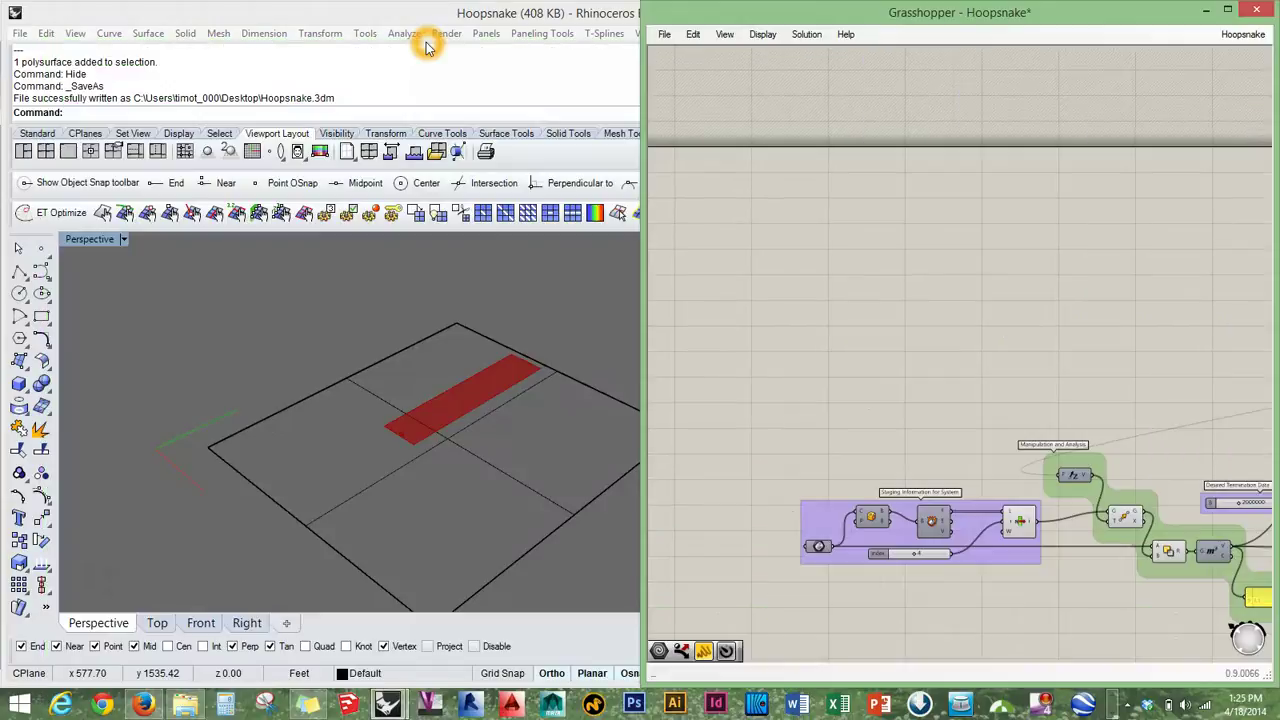
# Open the Hoopsnake component's control dialog and move it clear of the component's result panels.
pyautogui.moveTo(1112, 384); pyautogui.dragTo(643, 360, button='right')
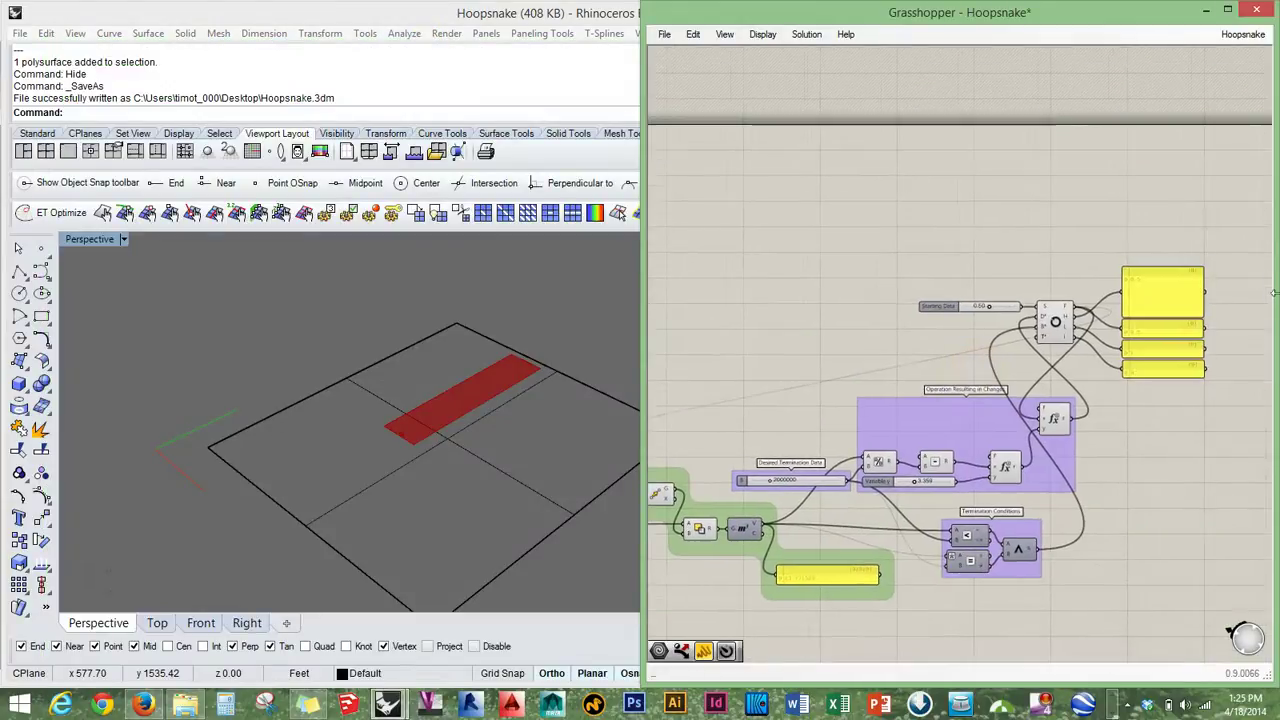
pyautogui.moveTo(1084, 237); pyautogui.dragTo(952, 288, button='right')
pyautogui.scroll(4, 920, 410)
pyautogui.doubleClick(920, 400)
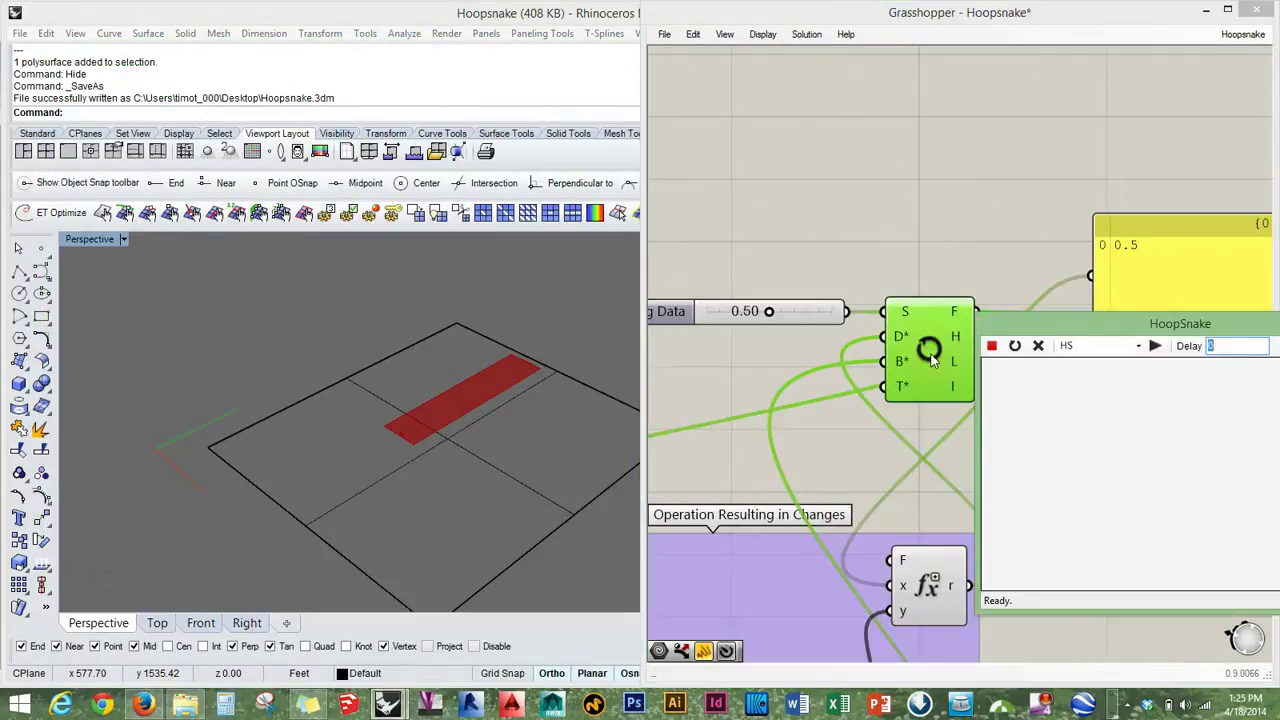
pyautogui.moveTo(960, 275); pyautogui.dragTo(824, 72)
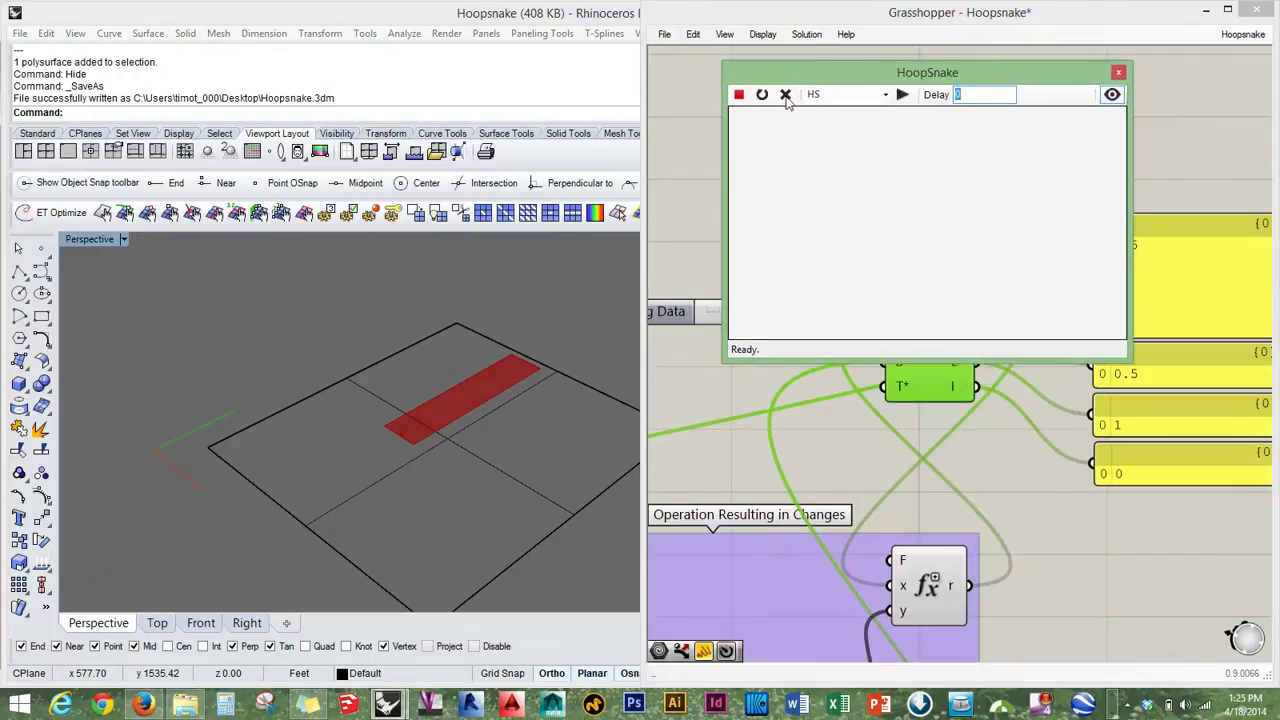
# Reset the Hoopsnake component and advance it manually through several single iterations.
pyautogui.click(785, 94)
pyautogui.click(904, 95)
pyautogui.click(904, 95)
pyautogui.click(904, 95)
pyautogui.click(904, 95)
pyautogui.click(904, 95)
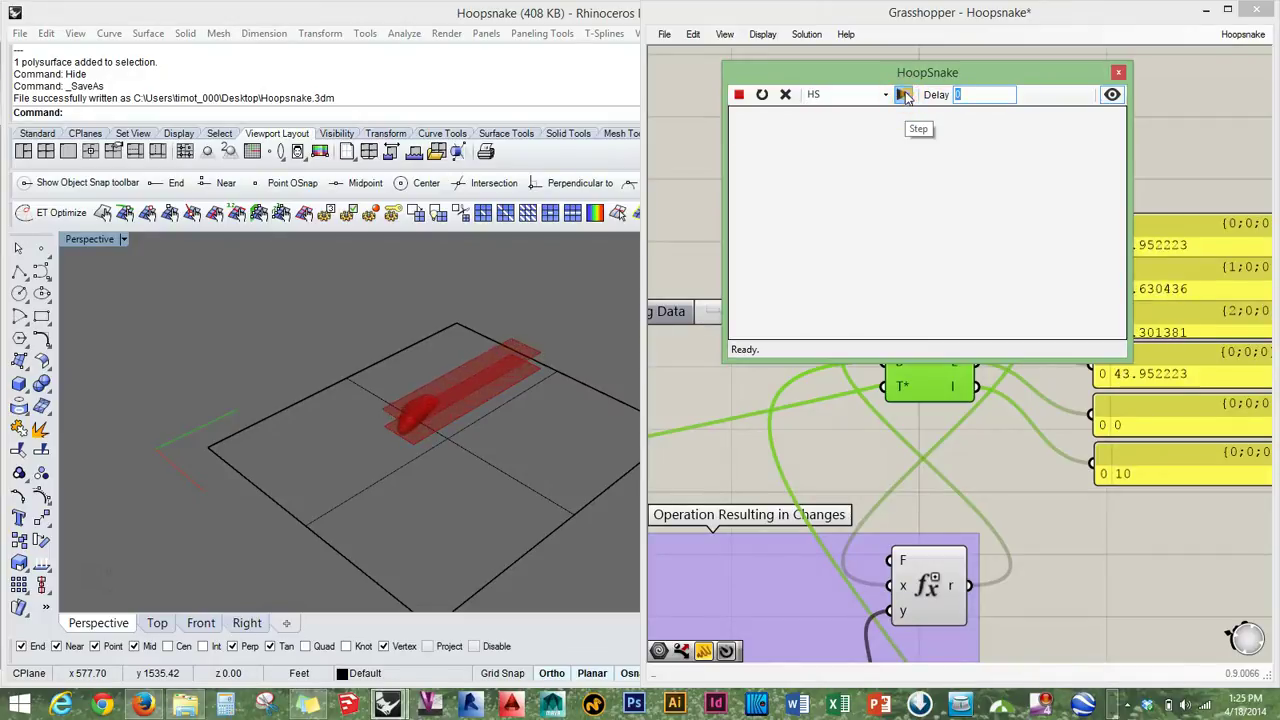
# Run the Hoopsnake loop automatically until it terminates, watching the moving surface and intersection in the model, and close the control dialog.
pyautogui.click(770, 94)
pyautogui.click(763, 95)
pyautogui.click(435, 386)
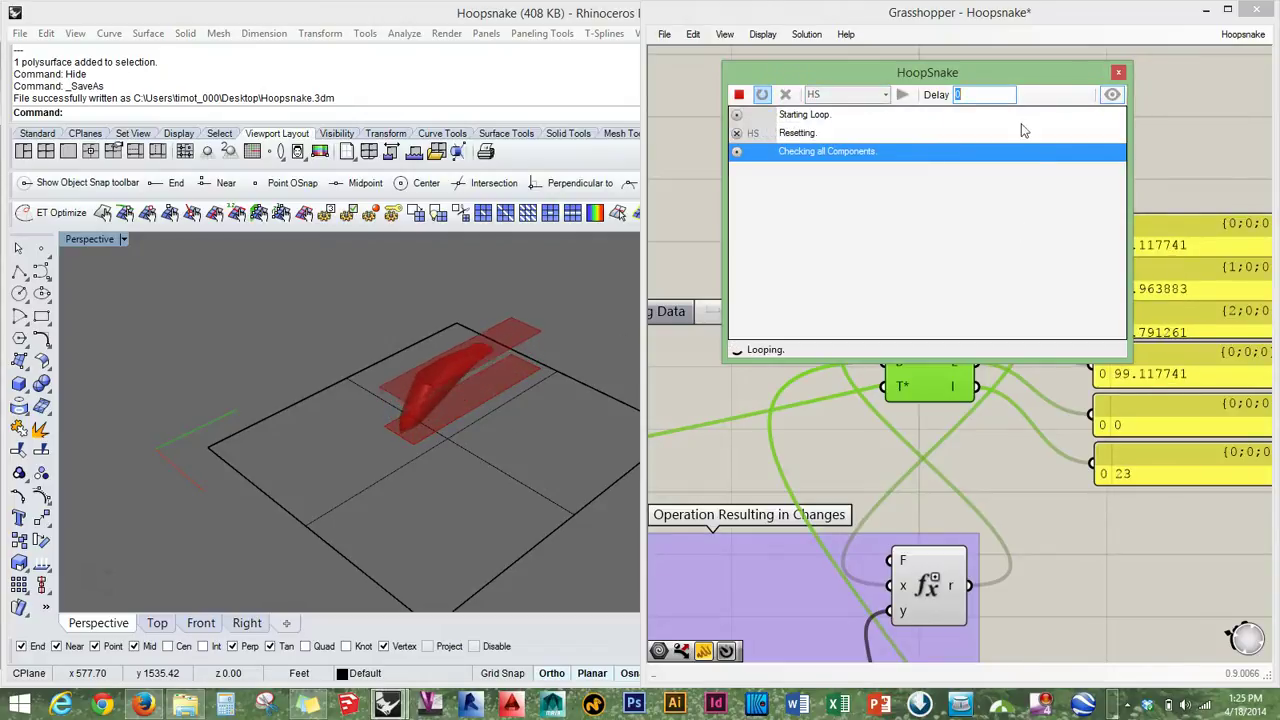
pyautogui.click(822, 113)
pyautogui.click(443, 338)
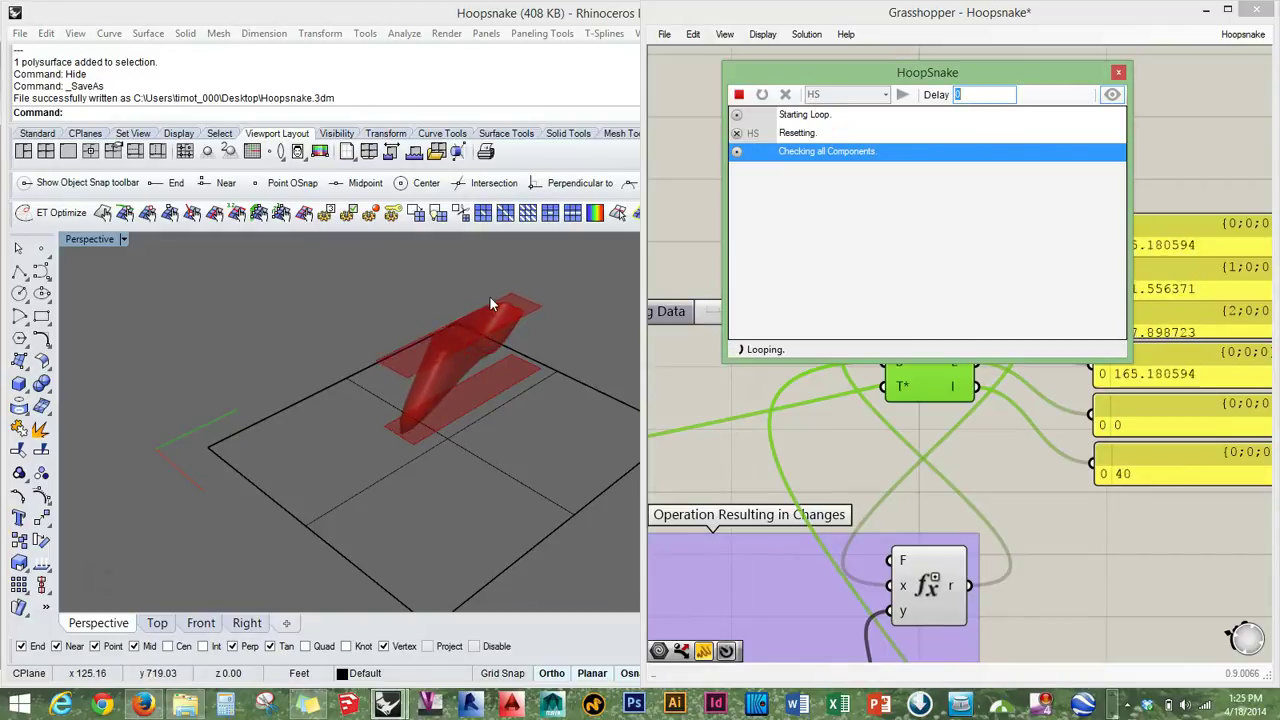
pyautogui.click(461, 336)
pyautogui.click(476, 313)
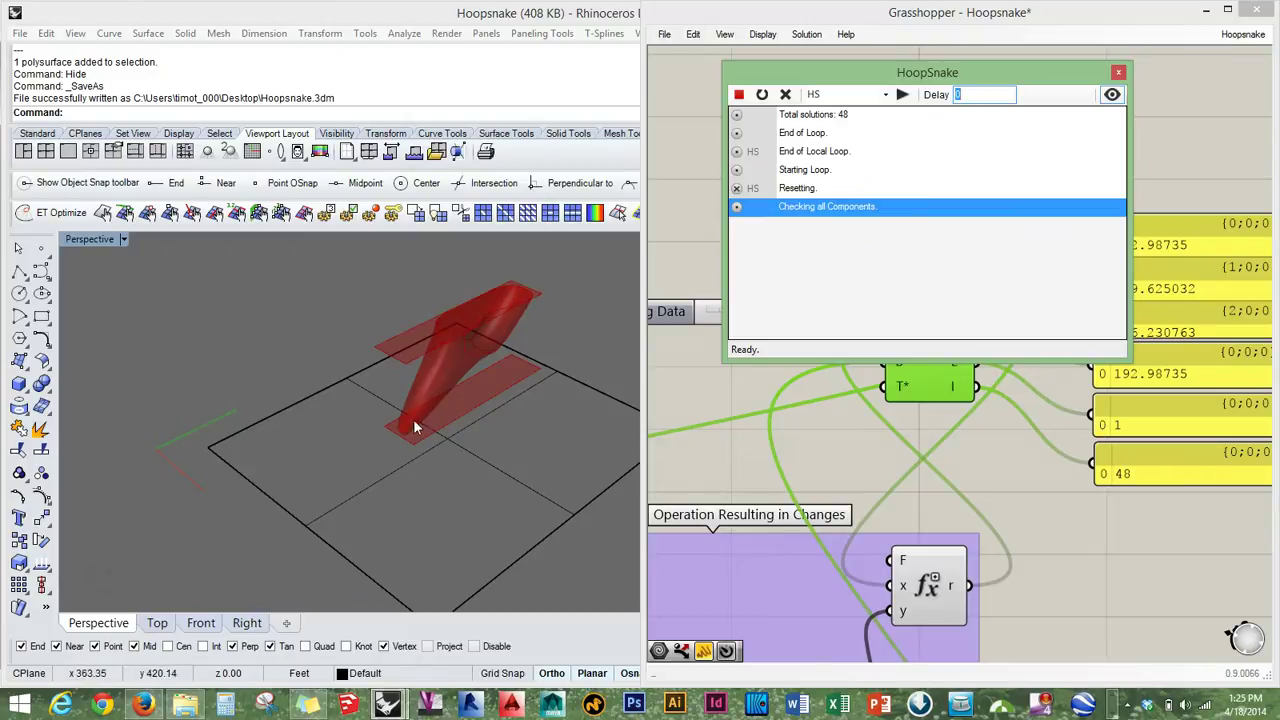
pyautogui.click(478, 303)
pyautogui.click(1119, 74)
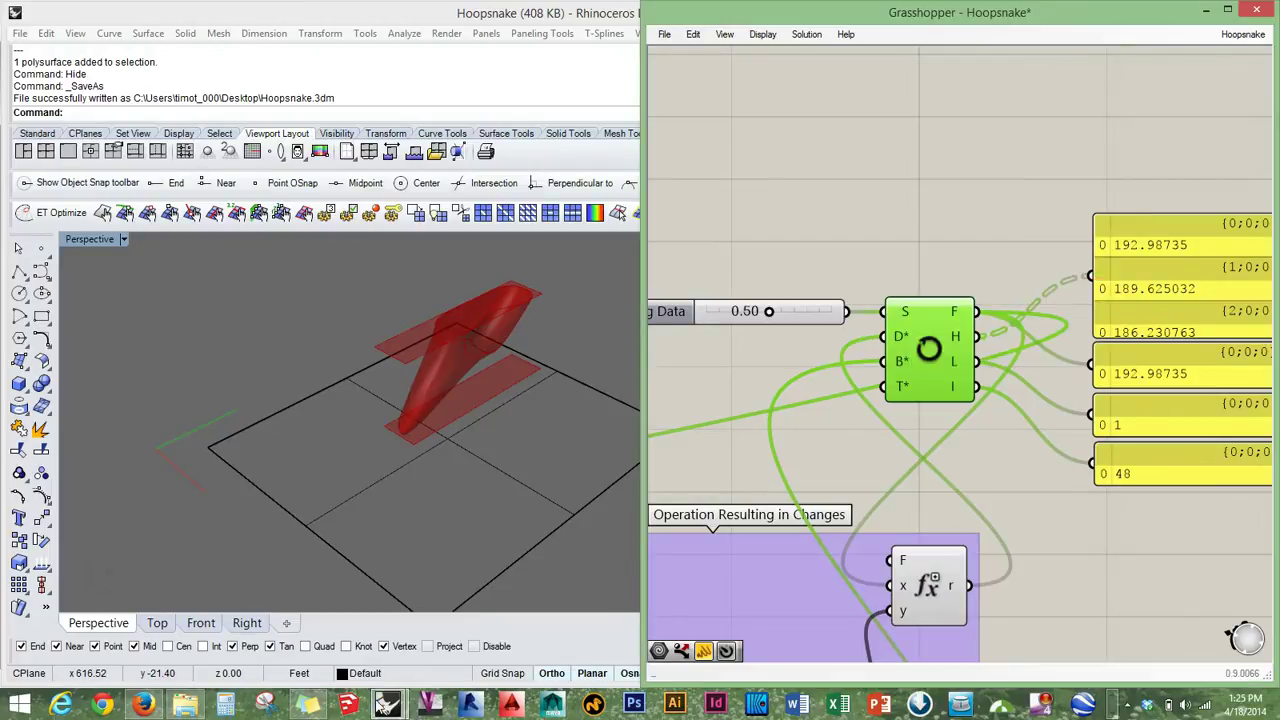
# Switch to the HoopsnakeTutorial model in Rhino and arrange it side by side with its blank Grasshopper canvas.
pyautogui.moveTo(387, 704)
pyautogui.click(439, 613)
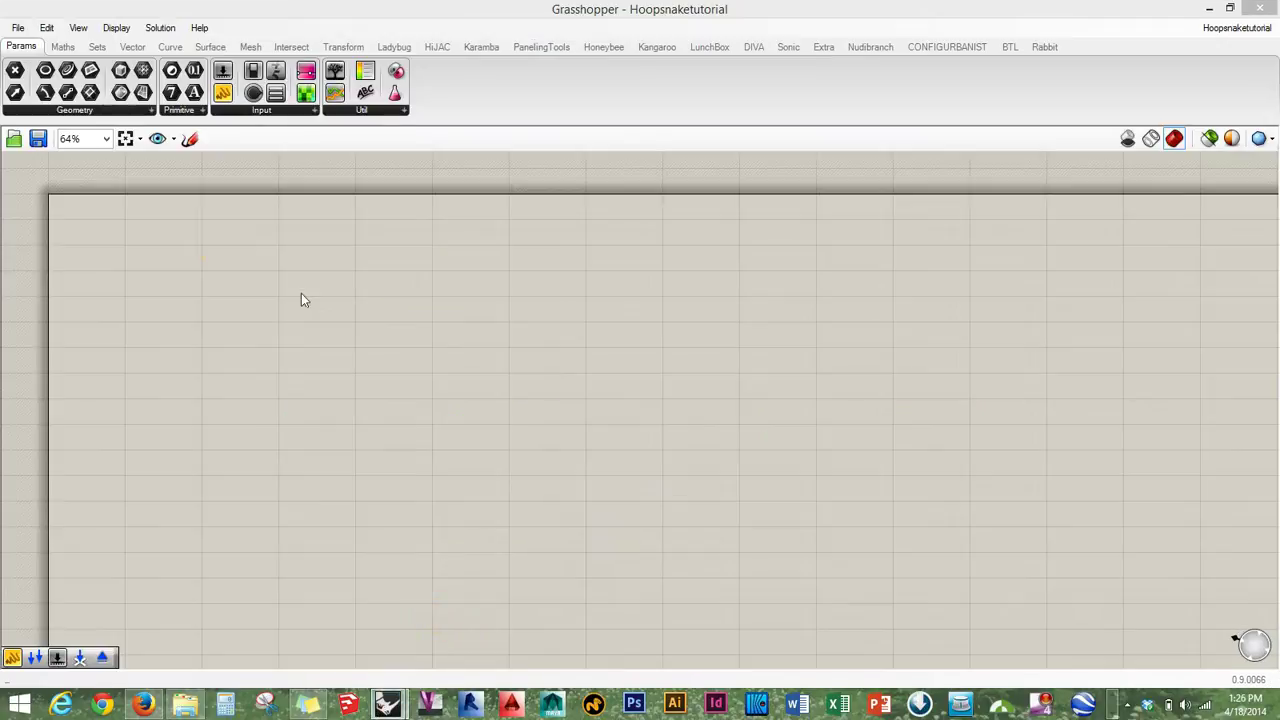
pyautogui.click(619, 8)
pyautogui.doubleClick(619, 8)
pyautogui.press('super+Right')
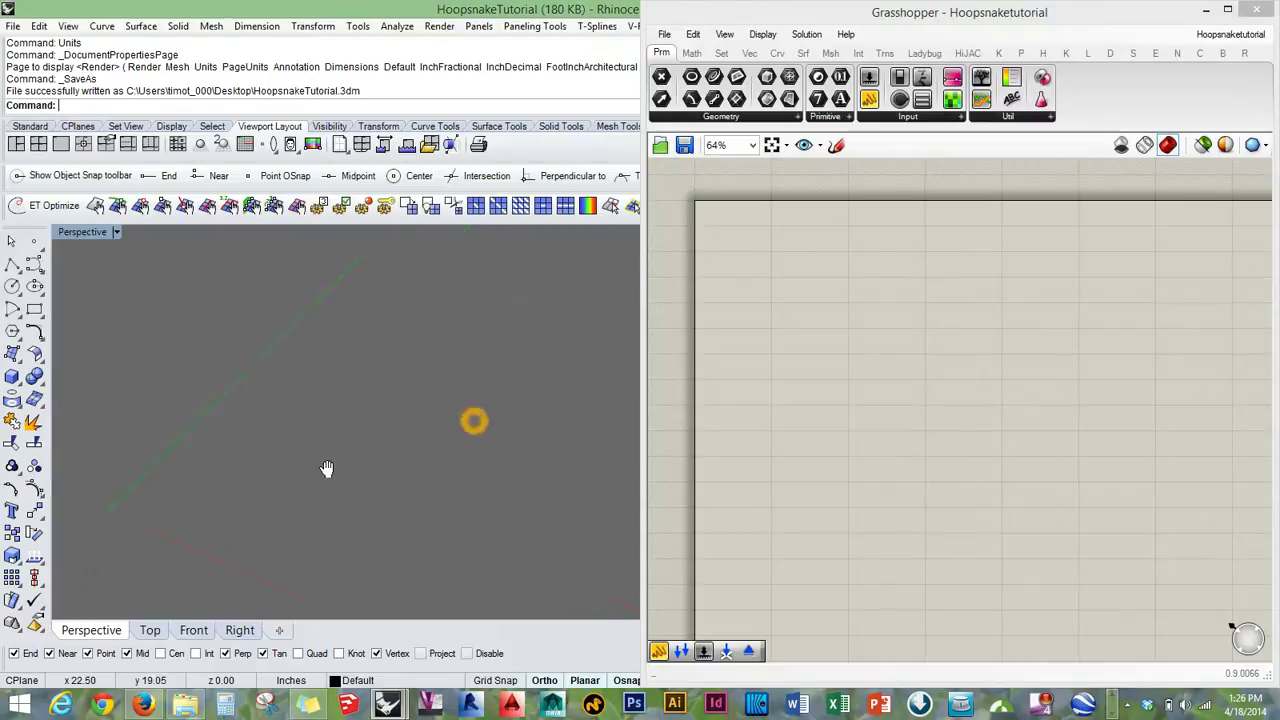
# Draw an elongated solid box freehand near the origin in the Perspective view.
pyautogui.click(10, 378)
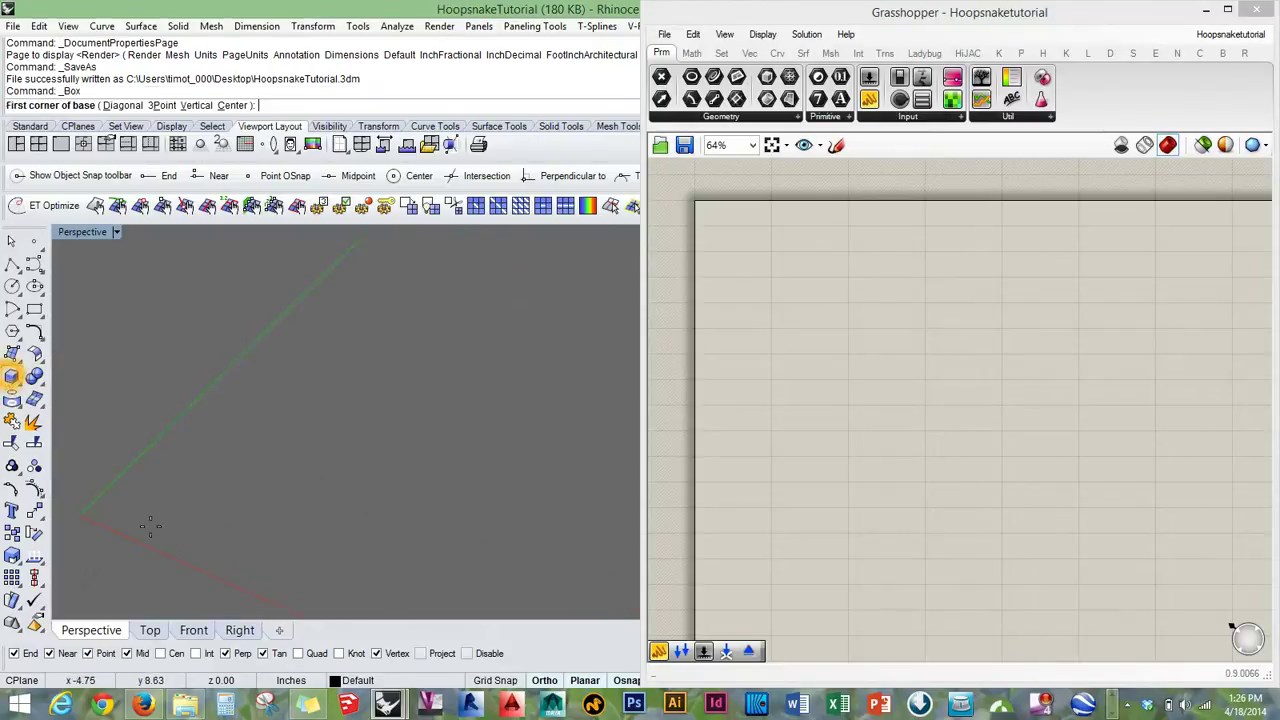
pyautogui.click(202, 510)
pyautogui.click(384, 393)
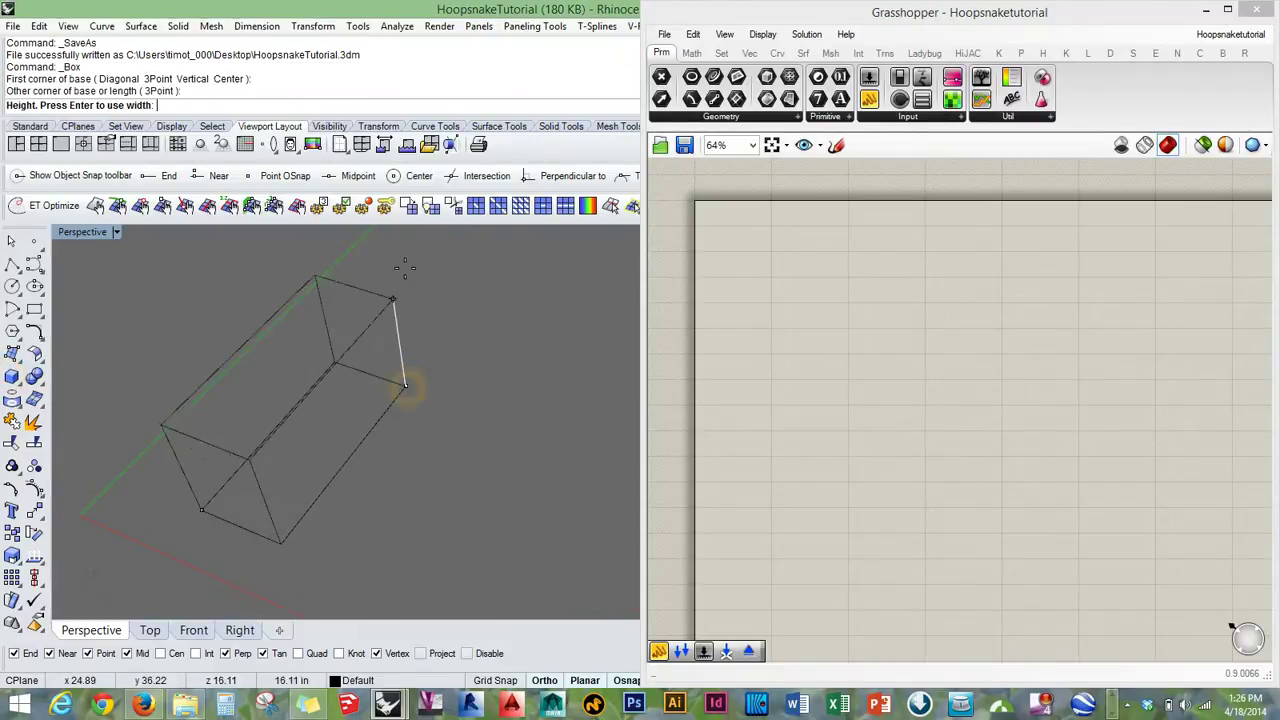
pyautogui.click(391, 266)
pyautogui.moveTo(229, 457)
pyautogui.mouseDown(button='right')
pyautogui.moveTo(566, 460)
pyautogui.moveTo(420, 458)
pyautogui.moveTo(463, 469)
pyautogui.moveTo(417, 423)
pyautogui.moveTo(403, 449)
pyautogui.mouseUp(button='right')
pyautogui.click(409, 415)
pyautogui.click(553, 408)
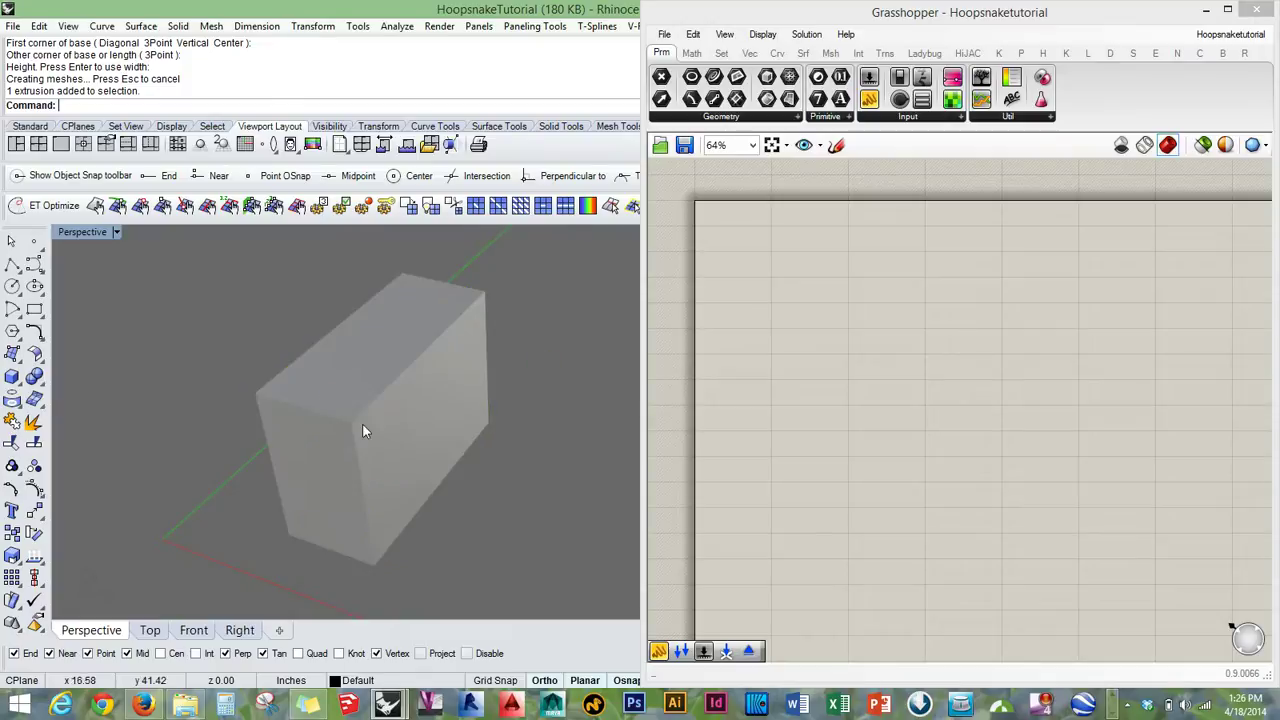
# Add a Brep parameter to the blank Grasshopper canvas.
pyautogui.click(413, 384)
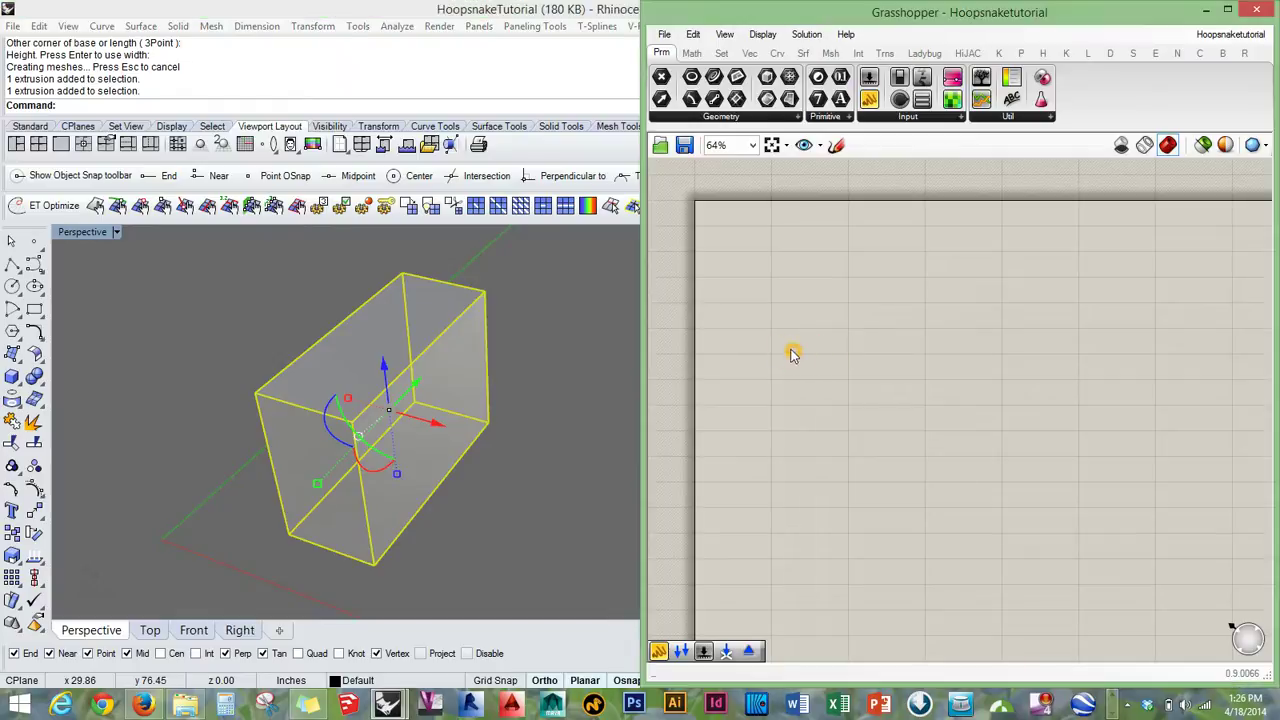
pyautogui.doubleClick(820, 323)
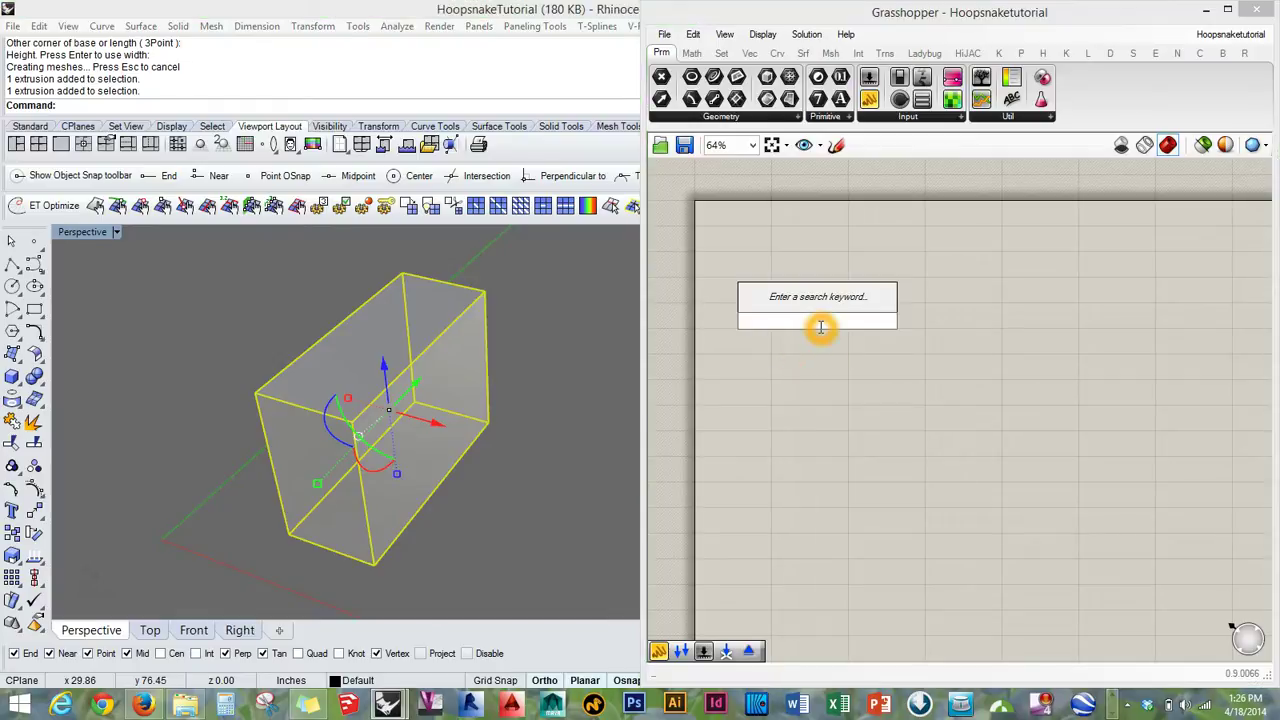
pyautogui.write('br')
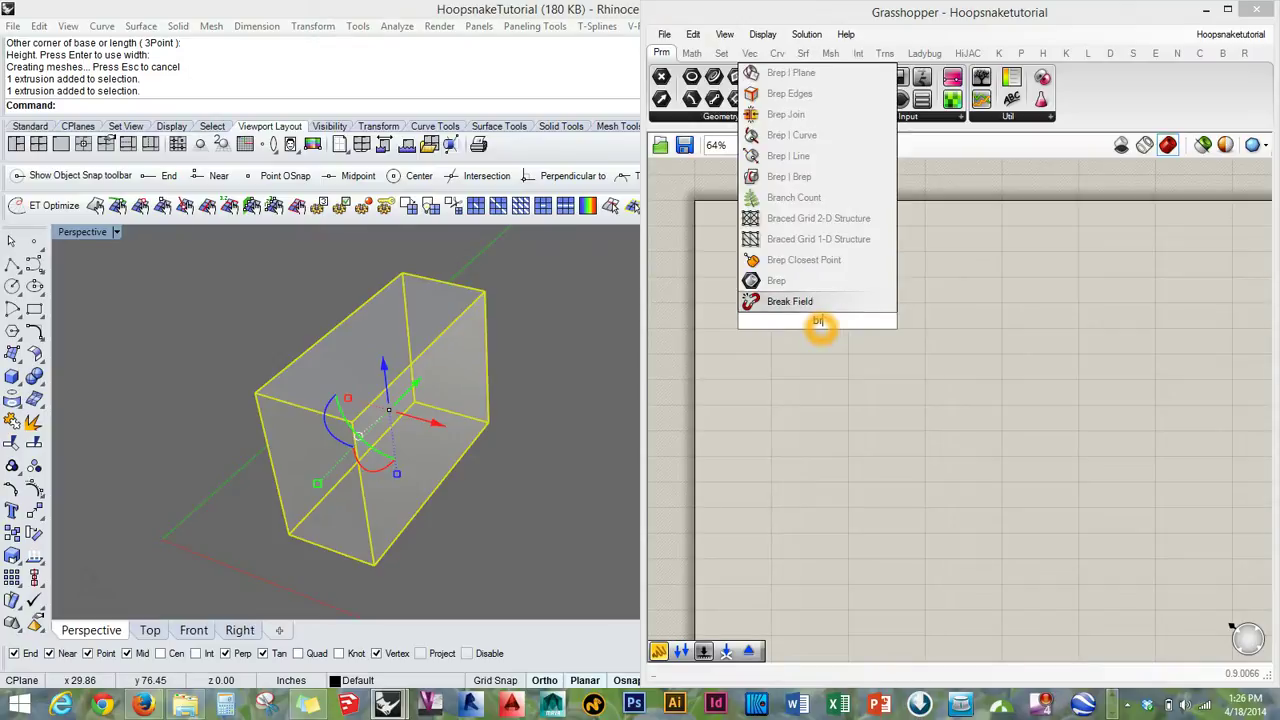
pyautogui.write('ep')
pyautogui.press('Return')
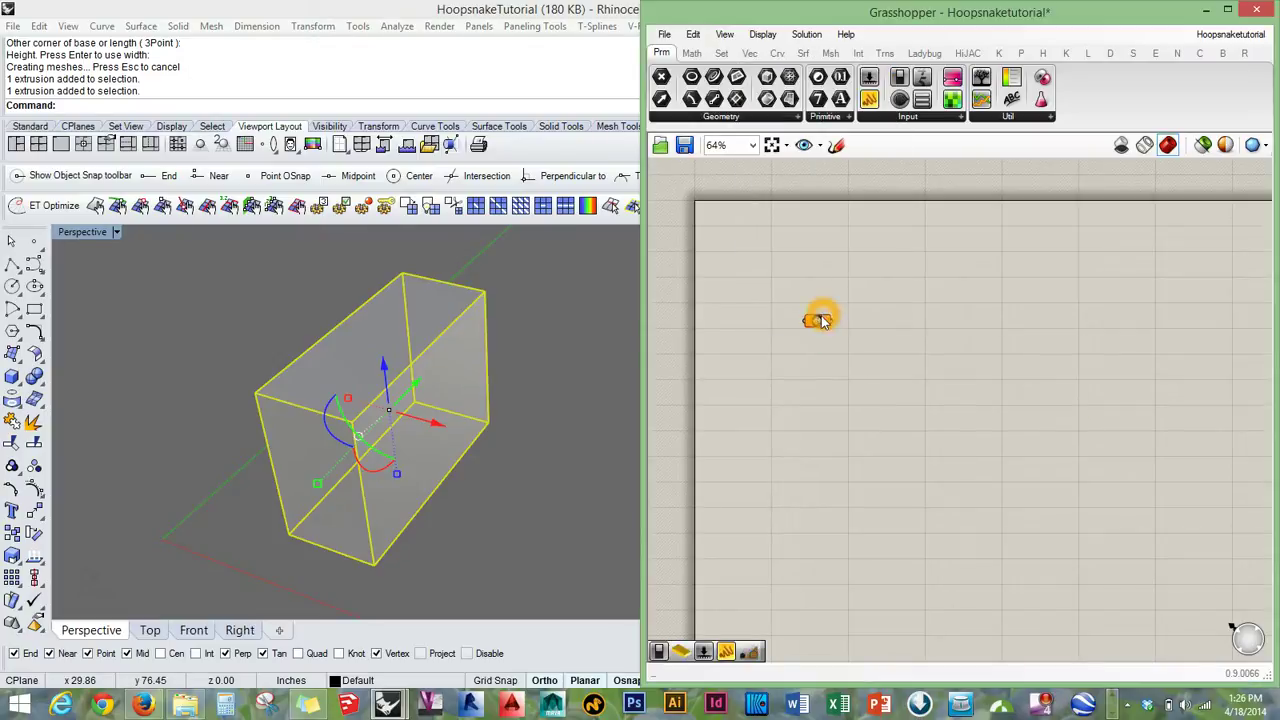
# Reference the solid box in the Brep parameter and hide the original box in Rhino.
pyautogui.rightClick(826, 326)
pyautogui.click(883, 535)
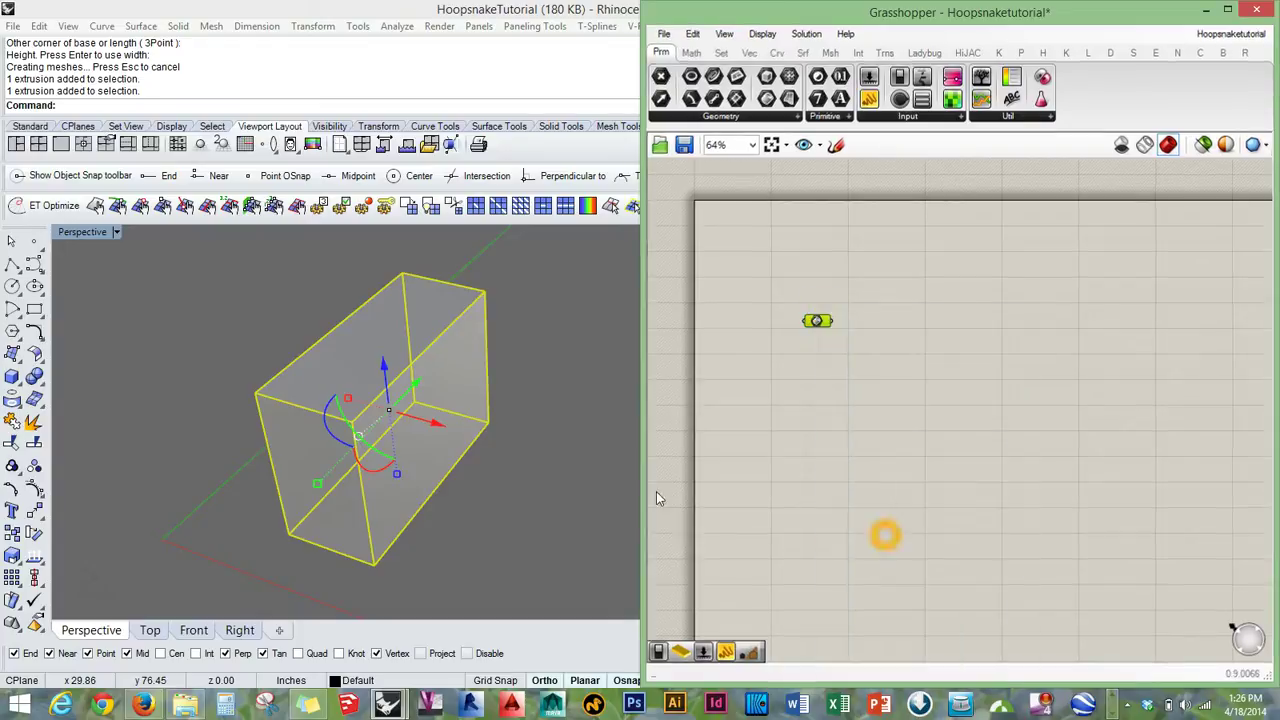
pyautogui.click(413, 371)
pyautogui.rightClick(525, 270)
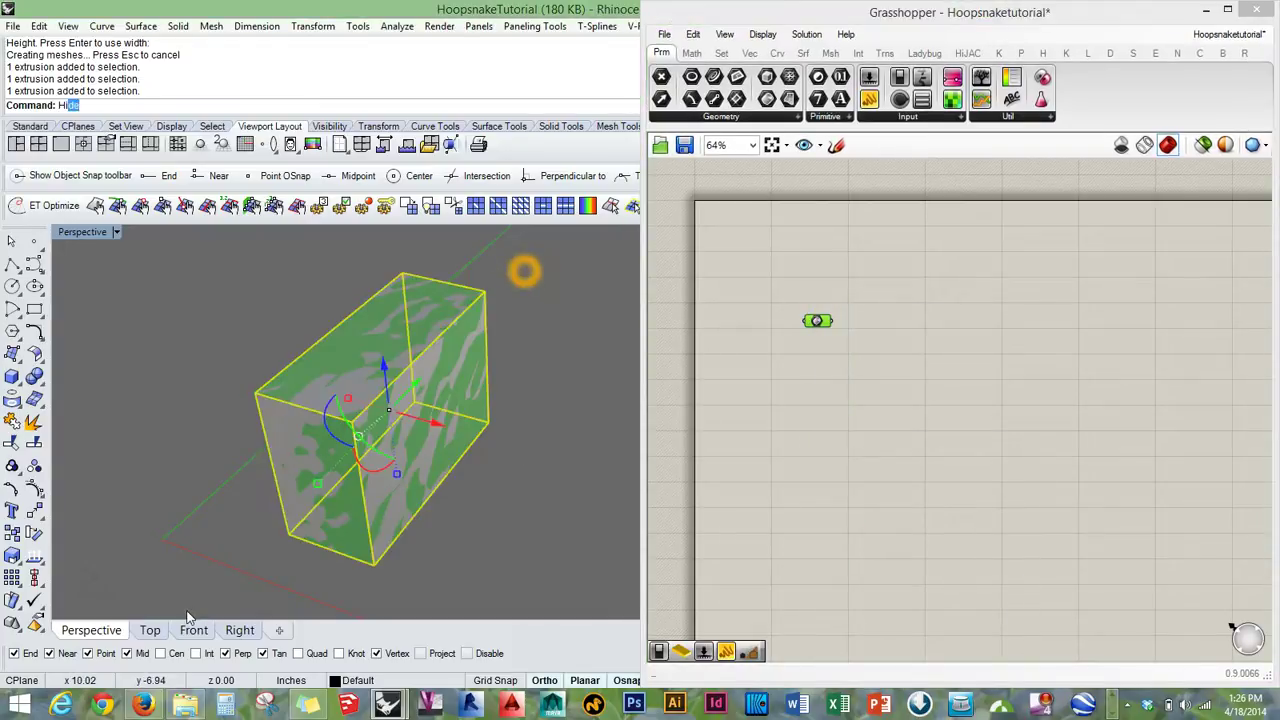
pyautogui.press('Return')
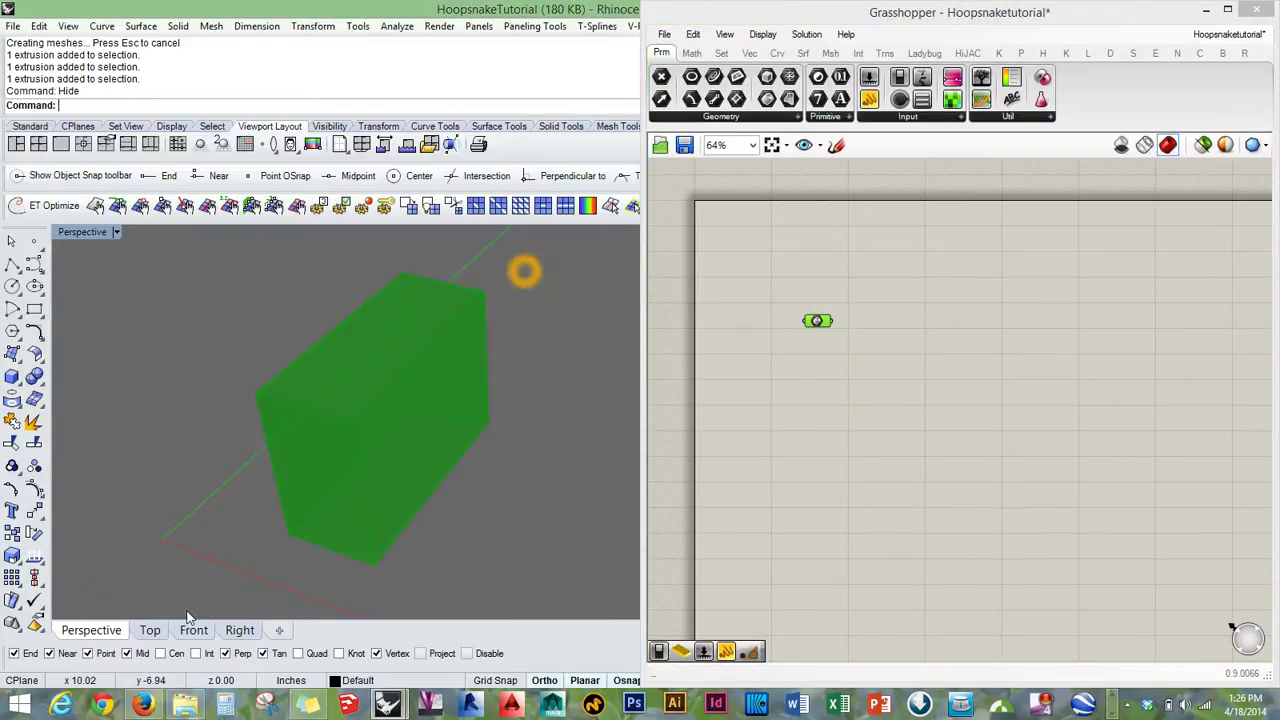
# Add a Bounding Box component and connect the Brep parameter to its content (C) input.
pyautogui.doubleClick(899, 316)
pyautogui.write('boun')
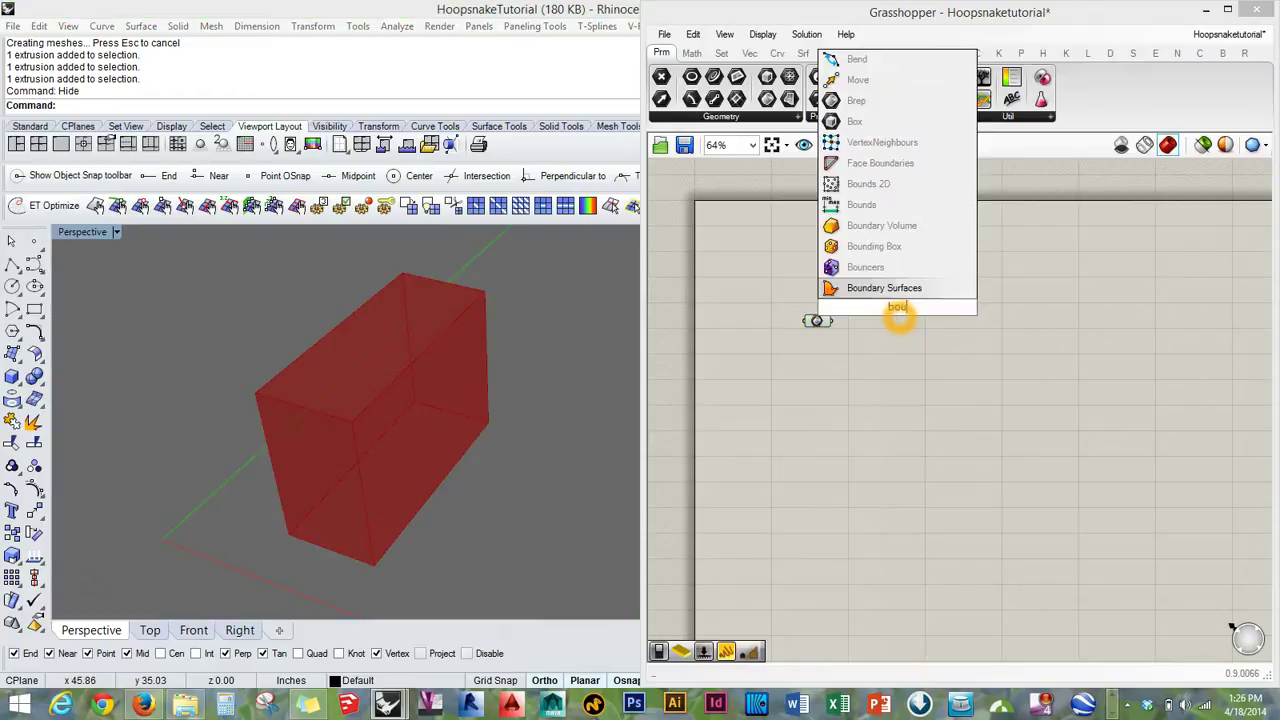
pyautogui.write('ding')
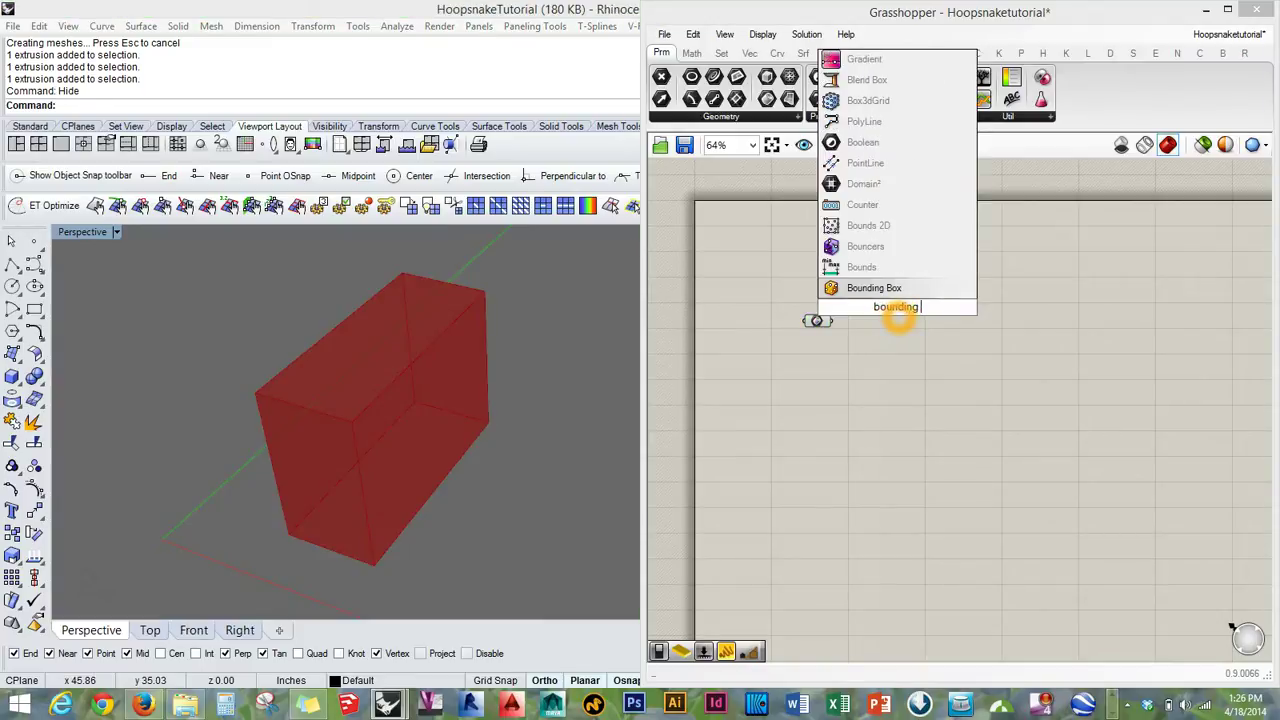
pyautogui.press('Return')
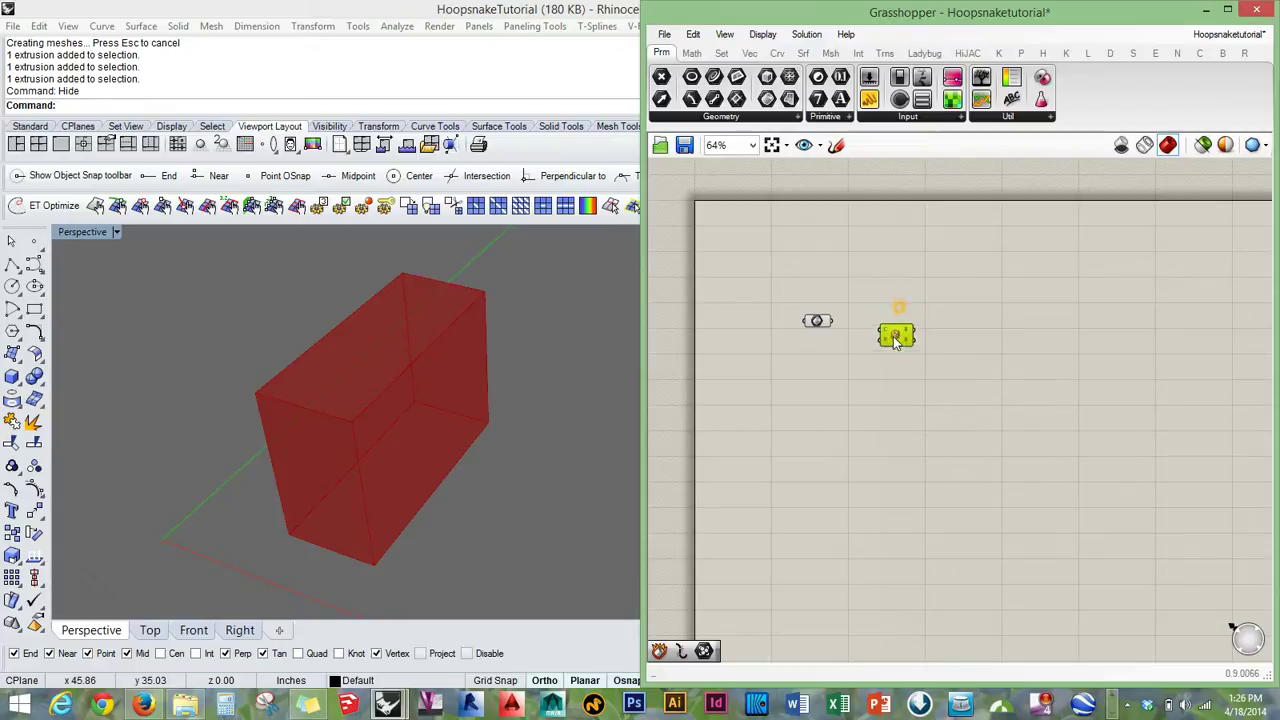
pyautogui.scroll(3, 898, 319)
pyautogui.moveTo(831, 318); pyautogui.dragTo(922, 282)
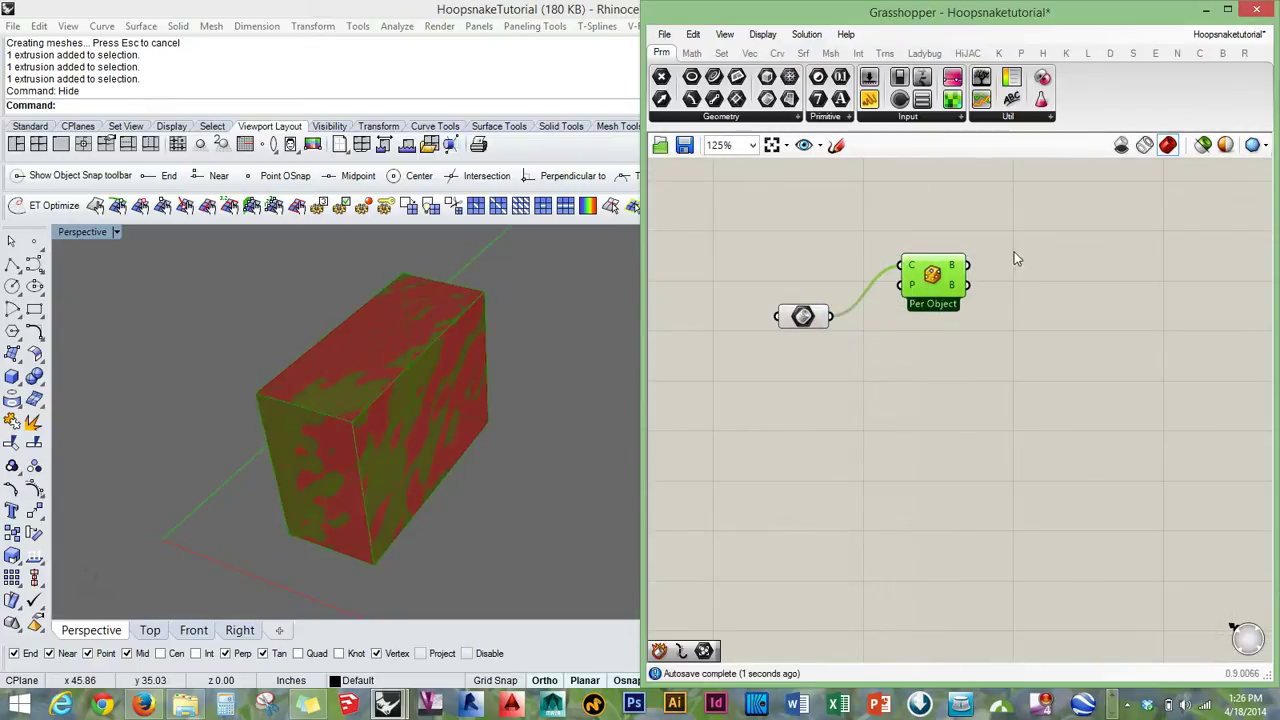
# Add a Deconstruct Brep component and feed it the box (B) output of the Bounding Box component.
pyautogui.moveTo(1060, 280); pyautogui.dragTo(917, 337, button='right')
pyautogui.doubleClick(910, 345)
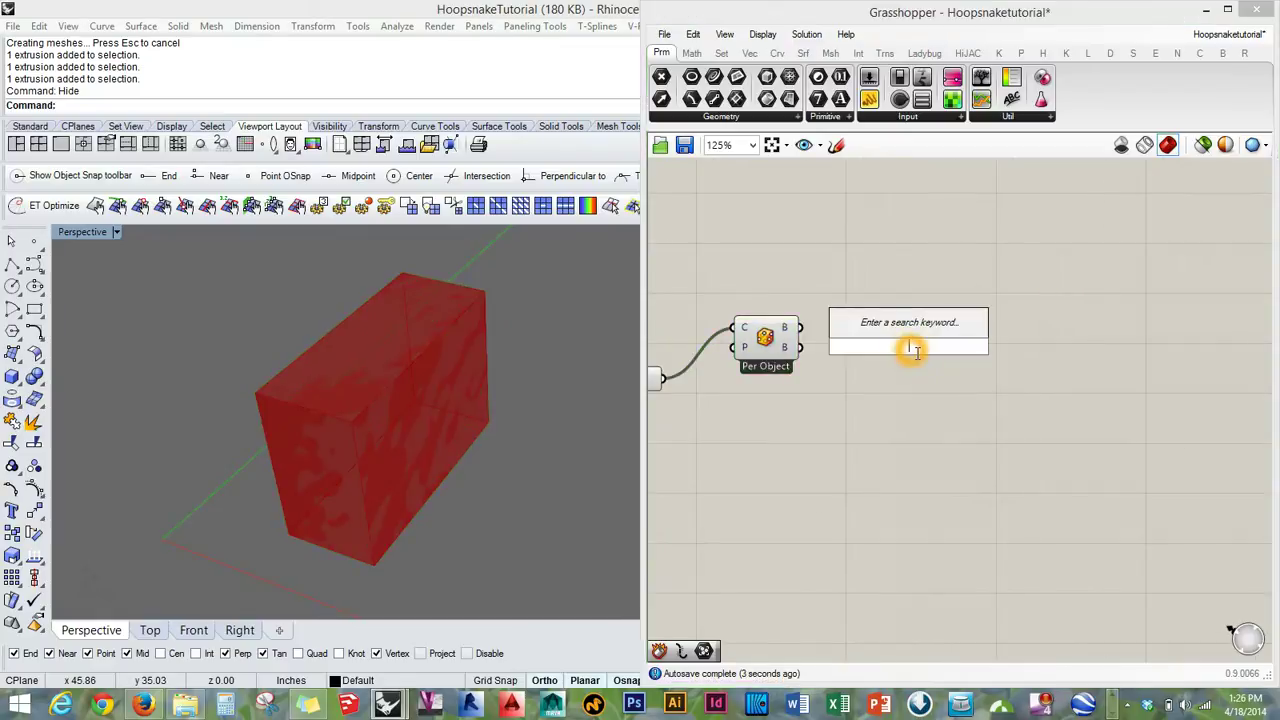
pyautogui.write('deconst')
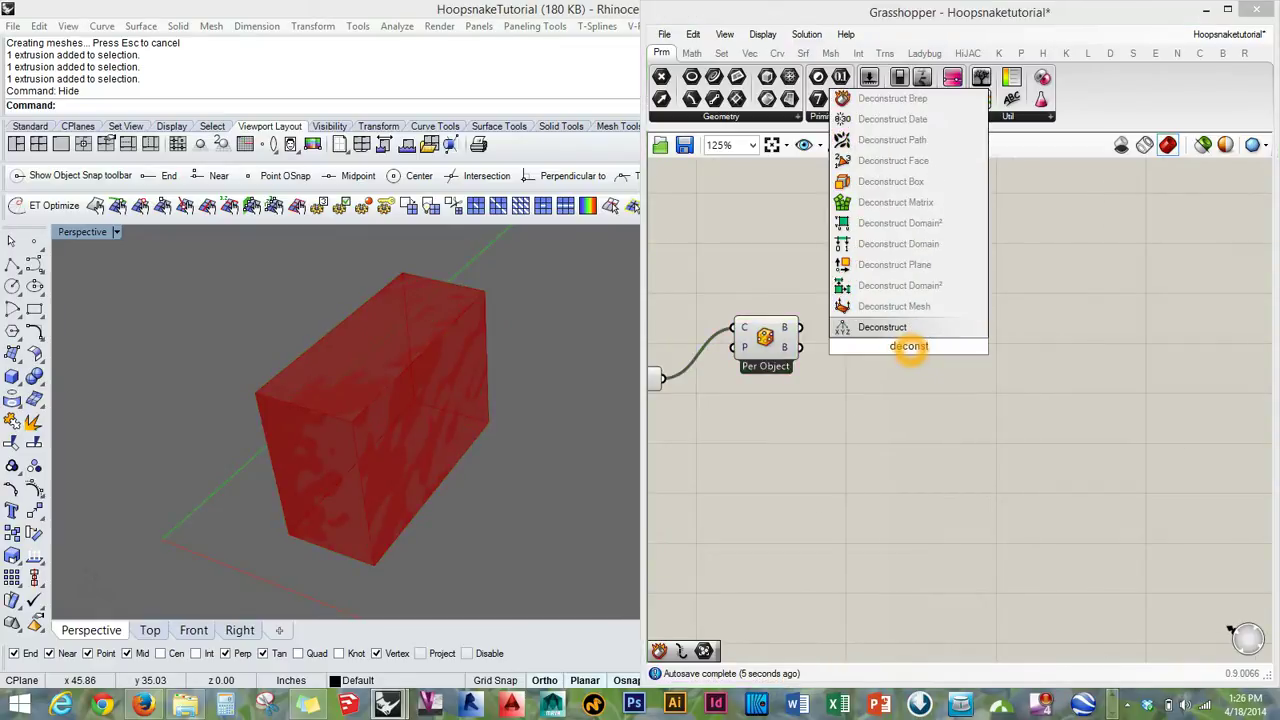
pyautogui.write('ruct b')
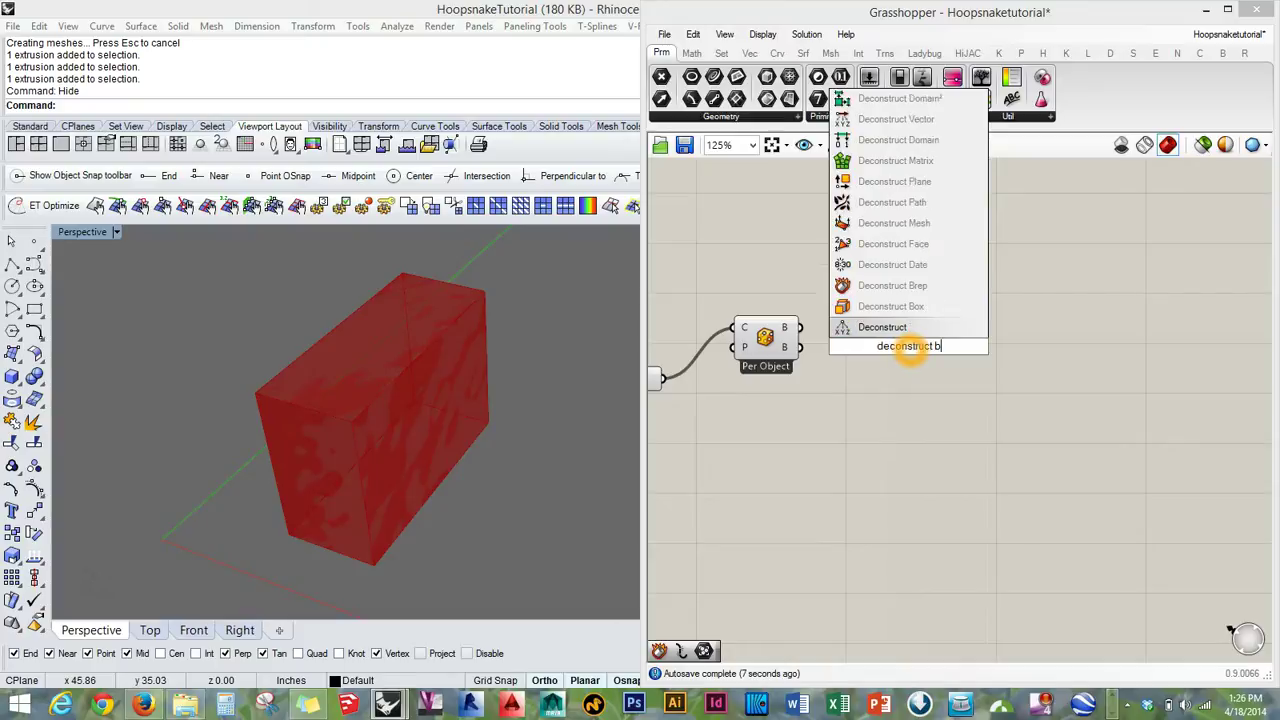
pyautogui.press('Up')
pyautogui.press('Up')
pyautogui.press('Return')
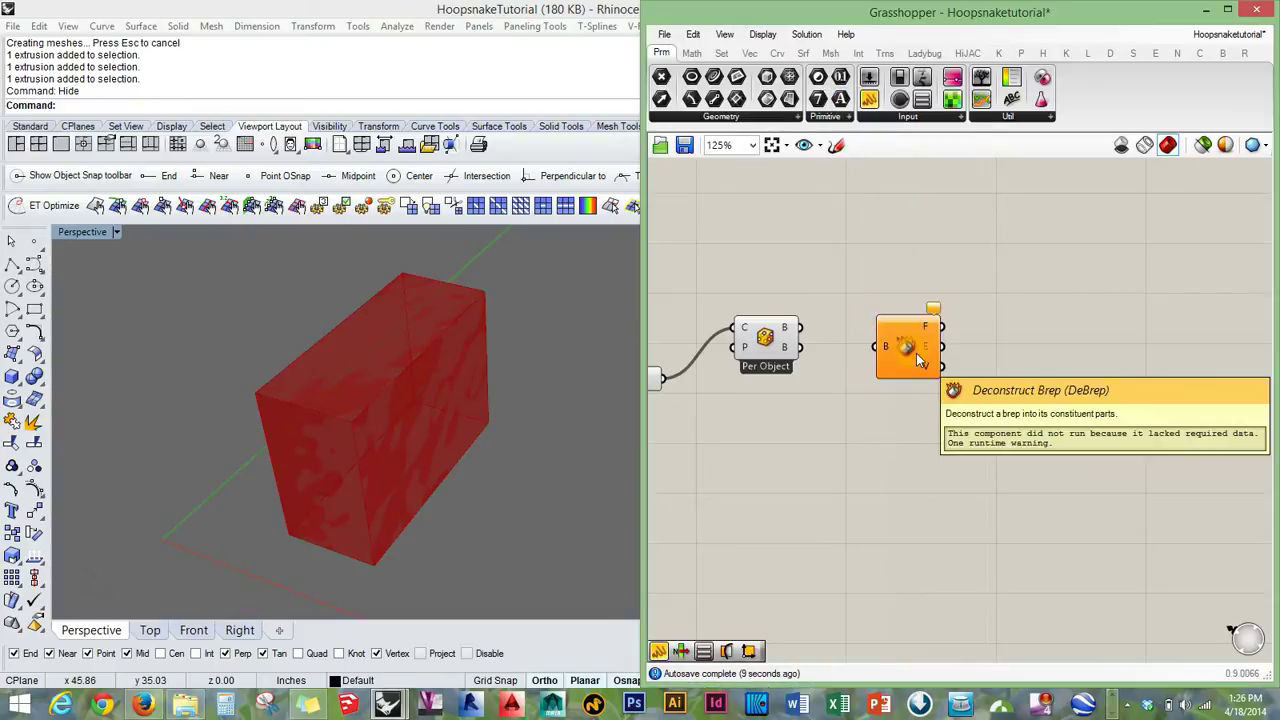
pyautogui.moveTo(801, 328)
pyautogui.mouseDown()
pyautogui.moveTo(876, 346)
pyautogui.moveTo(881, 326)
pyautogui.mouseUp()
pyautogui.click(242, 378)
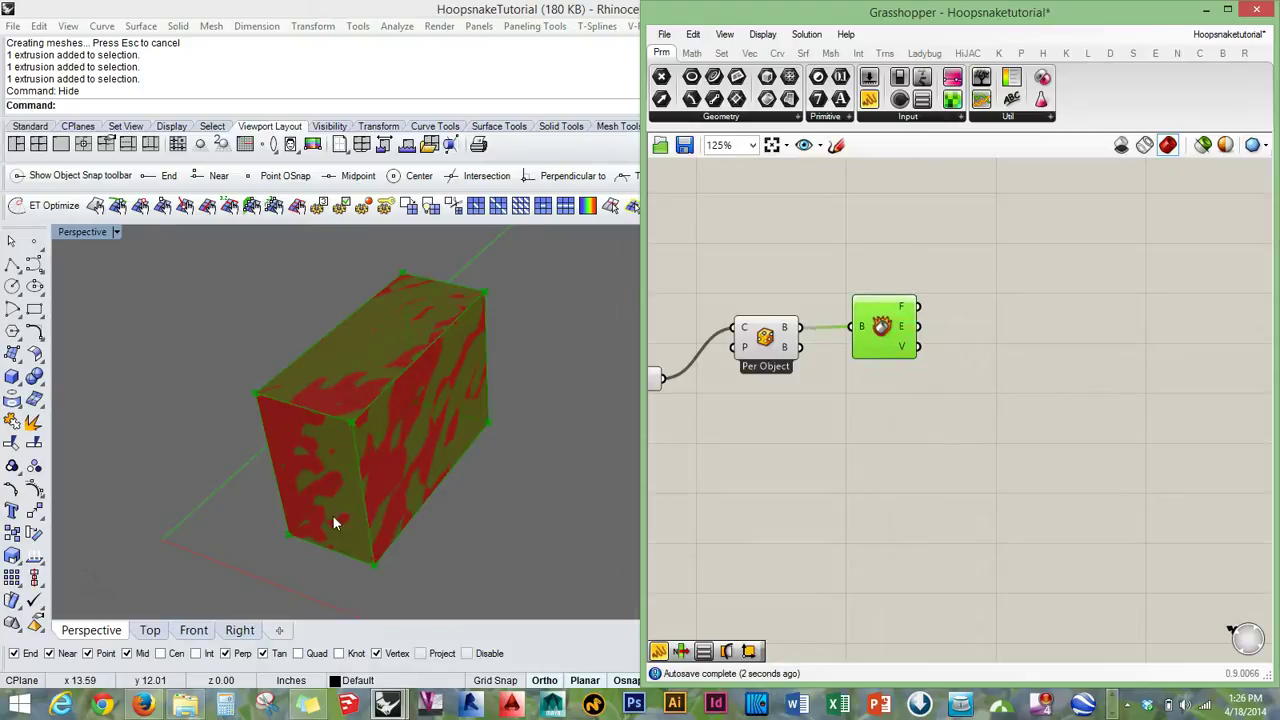
pyautogui.moveTo(405, 443)
pyautogui.mouseDown(button='right')
pyautogui.moveTo(366, 449)
pyautogui.moveTo(400, 434)
pyautogui.mouseUp(button='right')
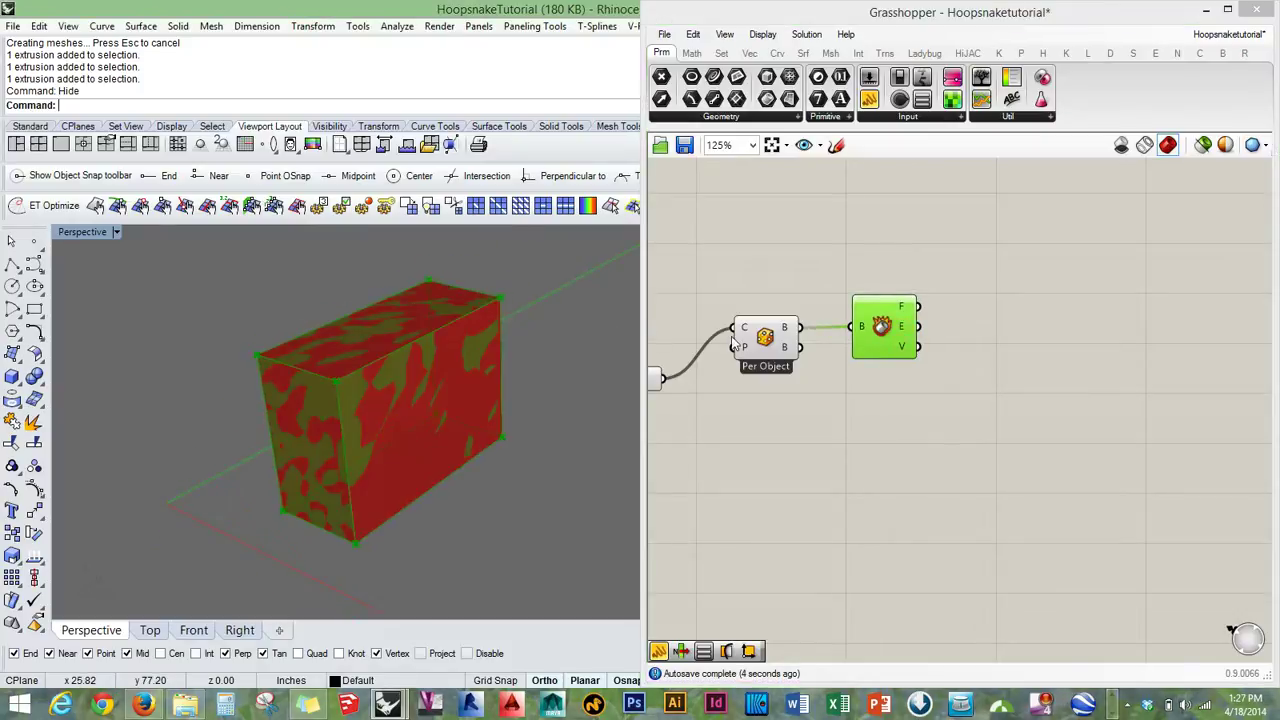
# Move Deconstruct Brep farther along the canvas and turn off the preview of the Brep parameter and Bounding Box component.
pyautogui.moveTo(883, 333); pyautogui.dragTo(911, 336)
pyautogui.moveTo(791, 460); pyautogui.dragTo(940, 452, button='right')
pyautogui.click(954, 411)
pyautogui.moveTo(1024, 380); pyautogui.dragTo(969, 364, button='right')
pyautogui.moveTo(894, 294); pyautogui.dragTo(740, 436)
pyautogui.middleClick(885, 345)
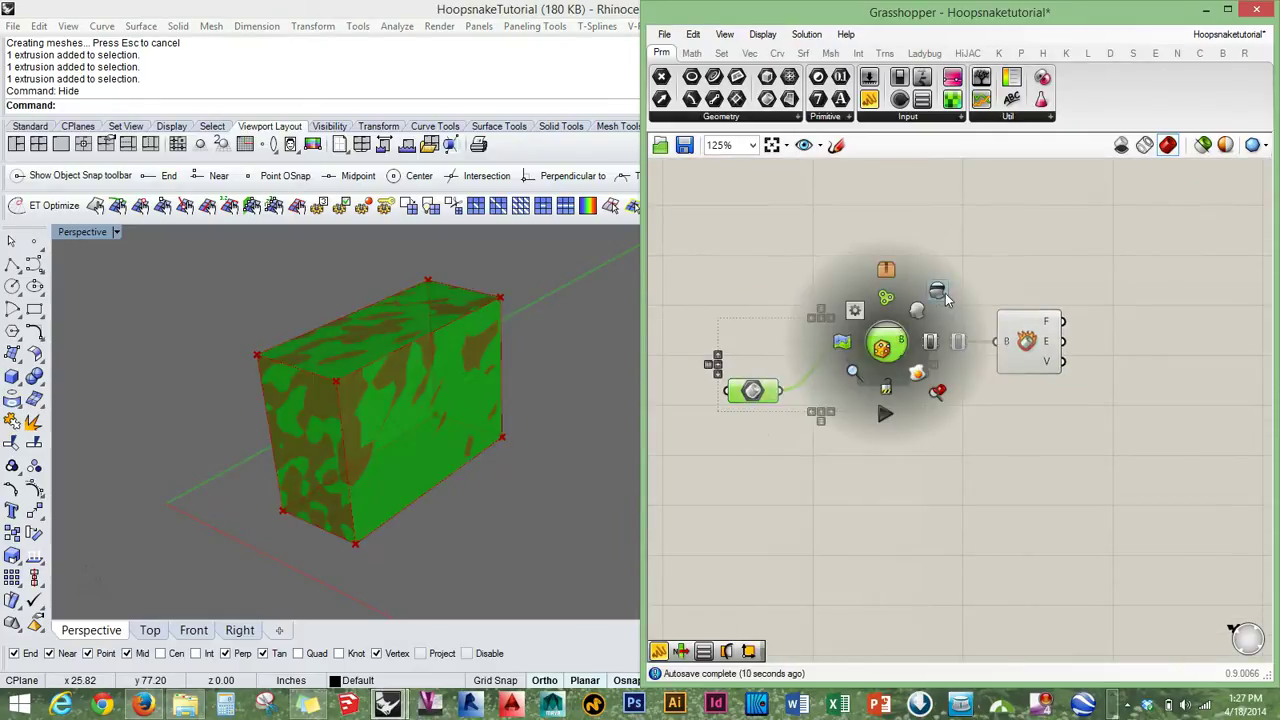
pyautogui.click(948, 308)
# Add a List Item component and connect the faces (F) output of Deconstruct Brep to its list (L) input.
pyautogui.moveTo(1105, 290); pyautogui.dragTo(803, 340, button='right')
pyautogui.doubleClick(850, 380)
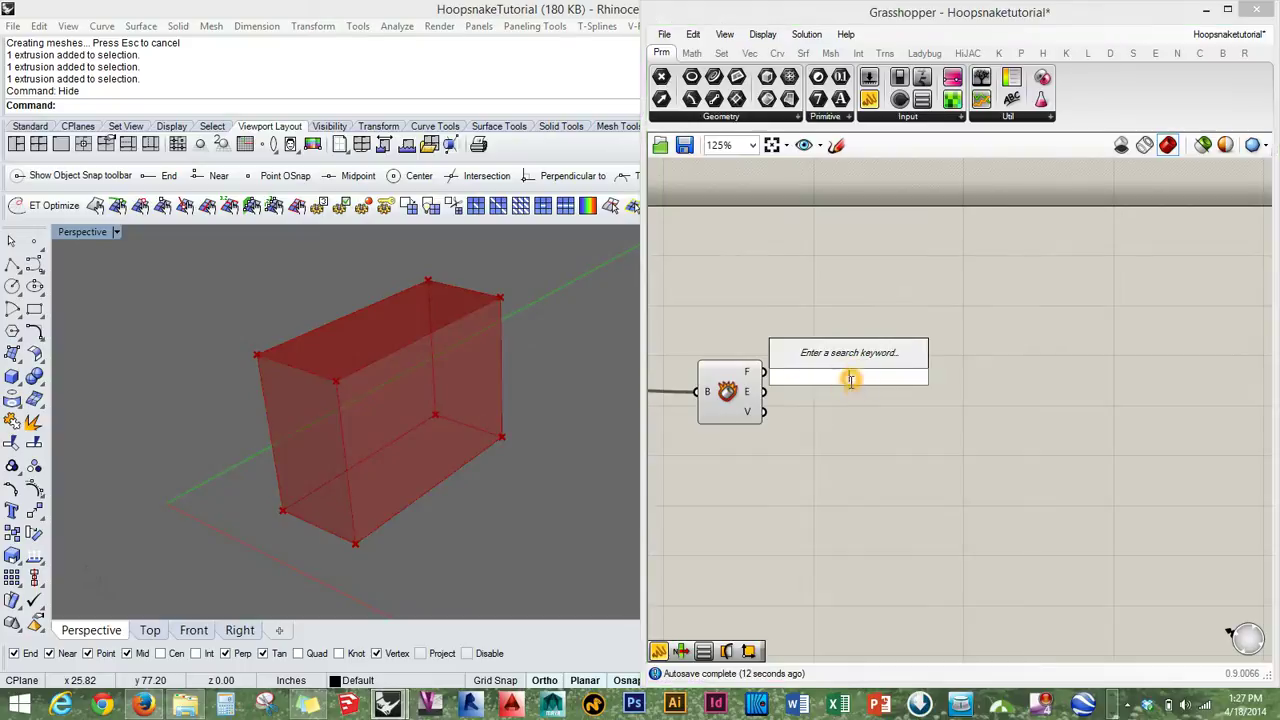
pyautogui.write('li')
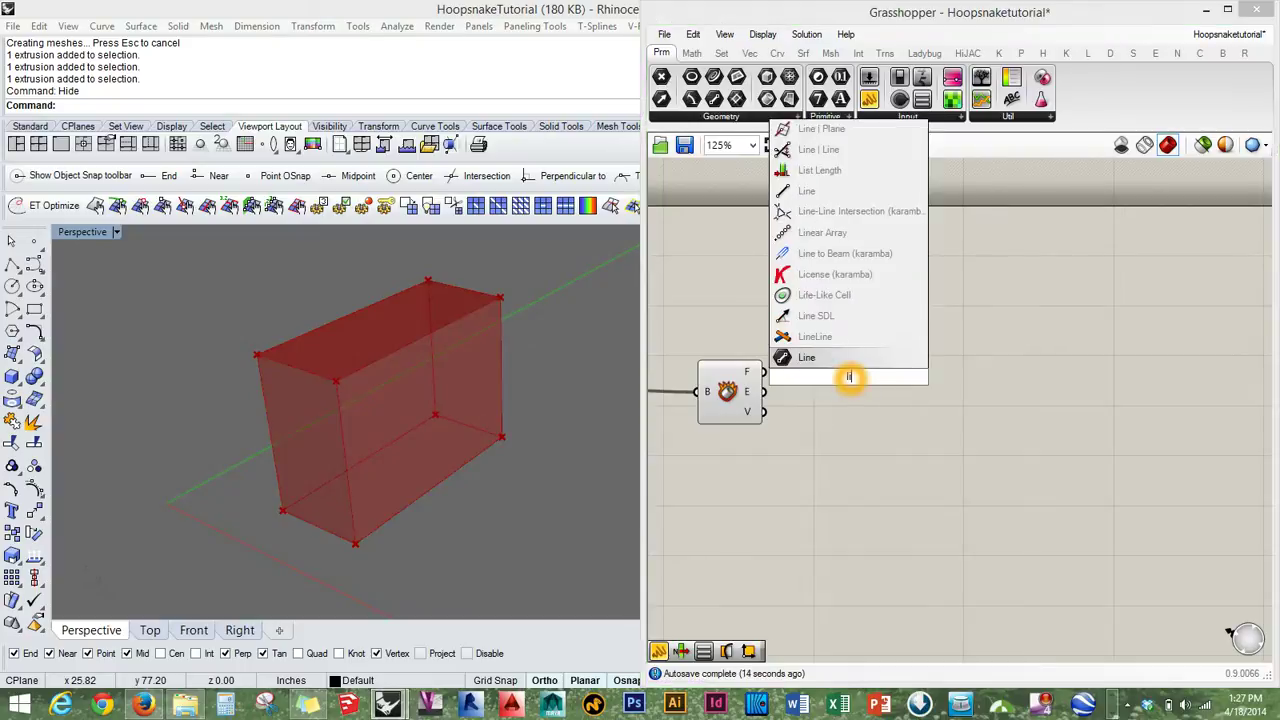
pyautogui.write('st it i')
pyautogui.press('Return')
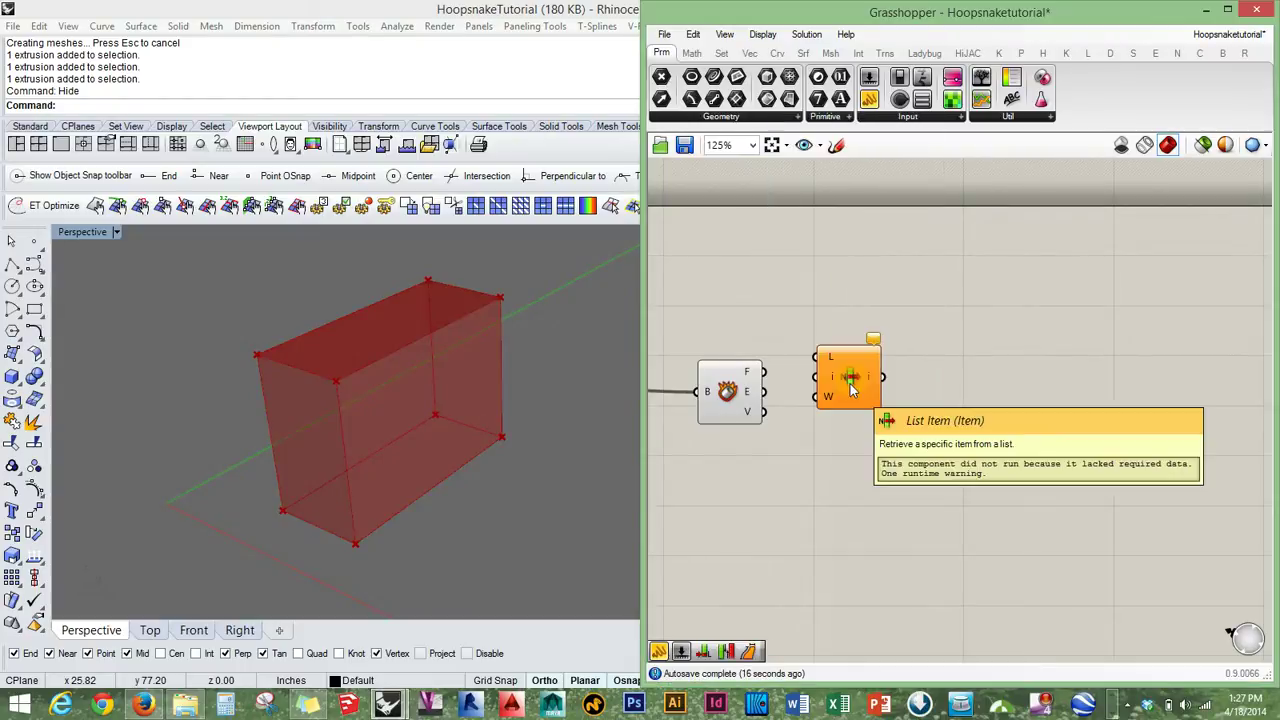
pyautogui.moveTo(850, 390); pyautogui.dragTo(878, 441)
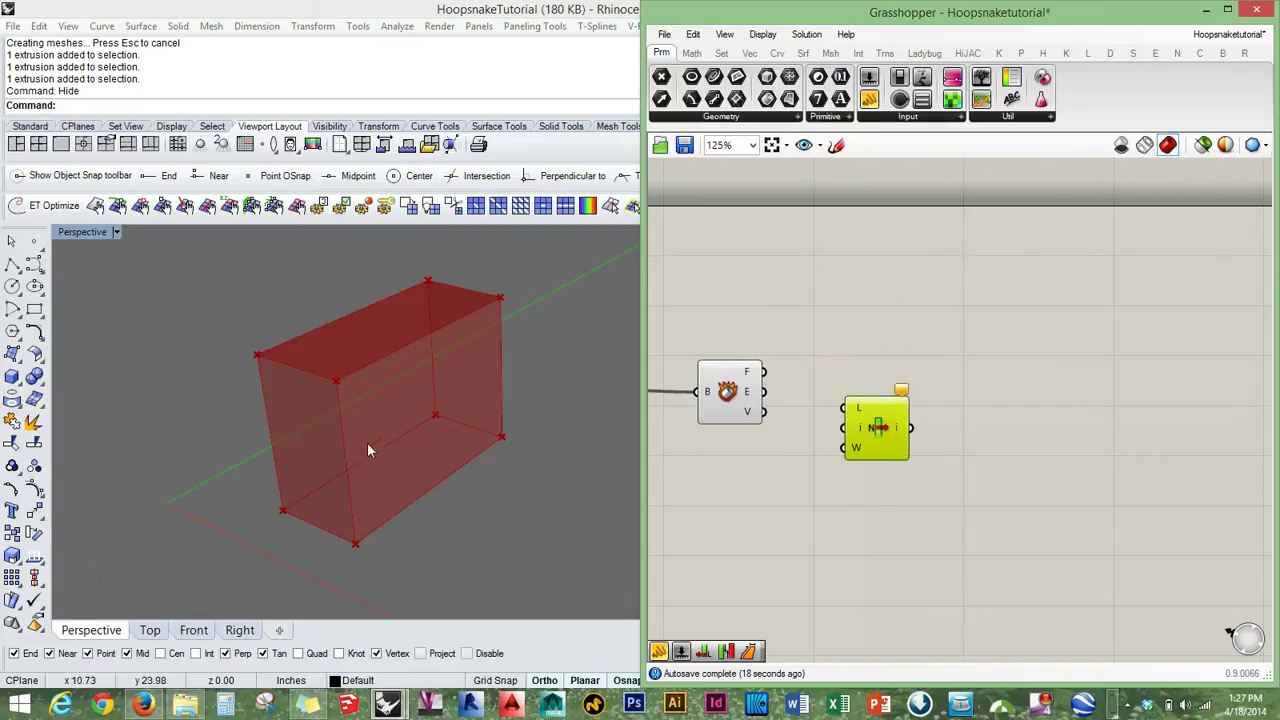
pyautogui.moveTo(764, 372); pyautogui.dragTo(844, 408)
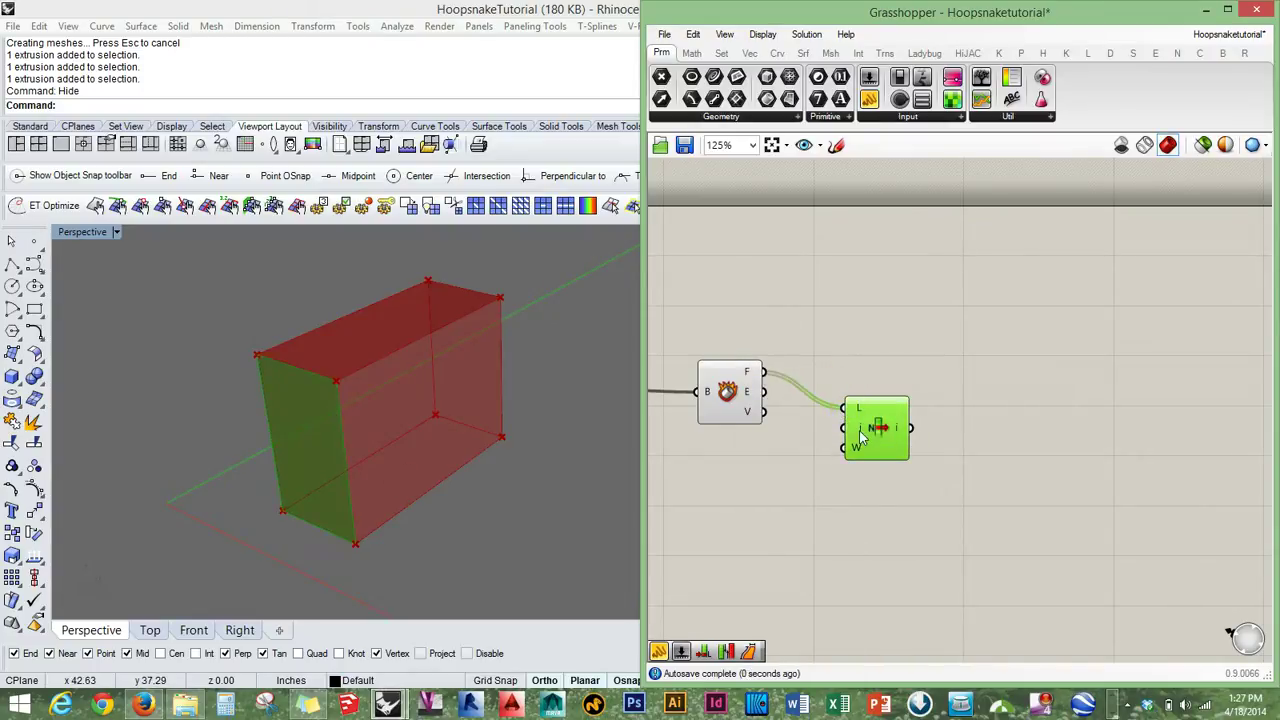
# Create a number slider set to 4, connect it to List Item's index (i) input, and check the selected face in the model.
pyautogui.click(748, 484)
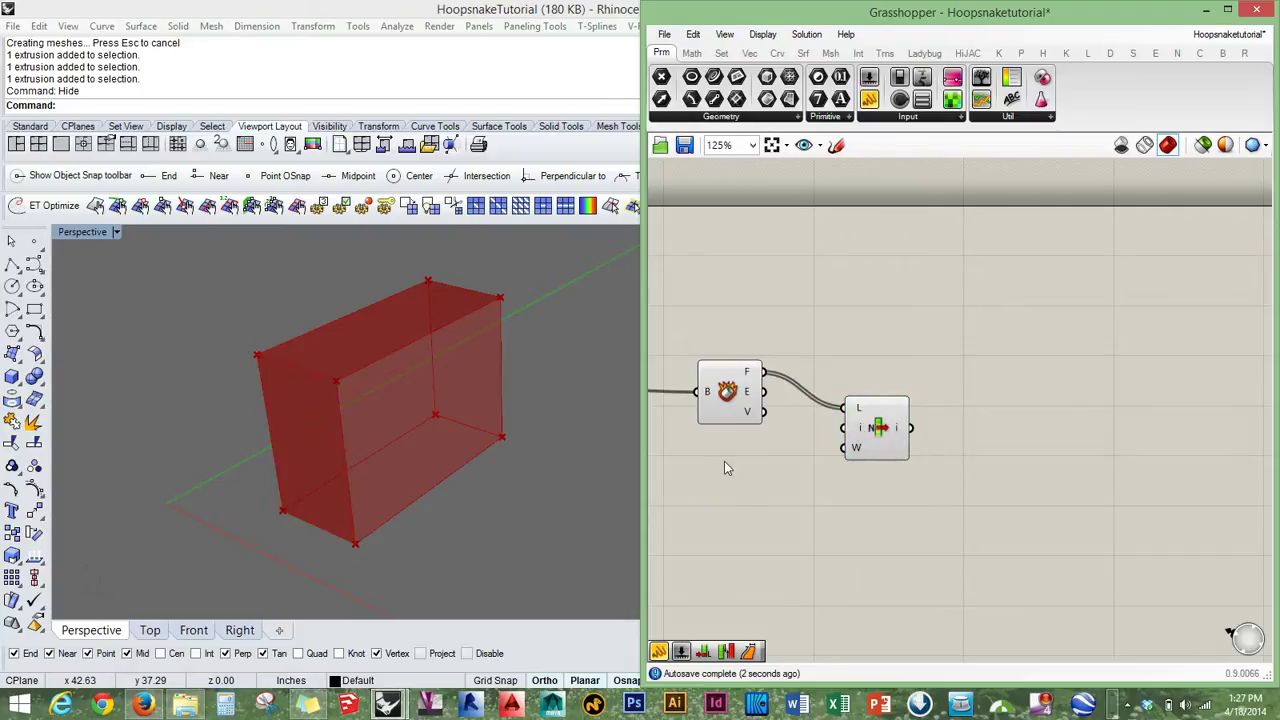
pyautogui.doubleClick(759, 463)
pyautogui.write('4')
pyautogui.press('Return')
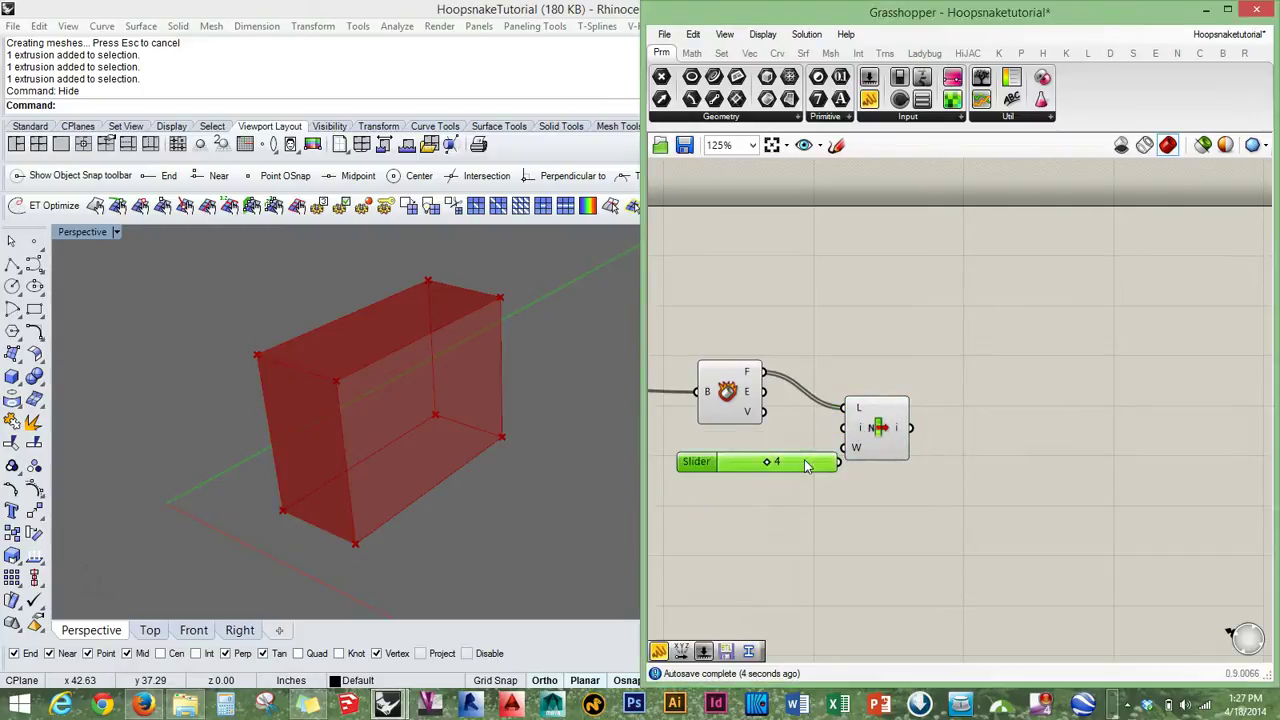
pyautogui.moveTo(813, 451); pyautogui.dragTo(850, 428)
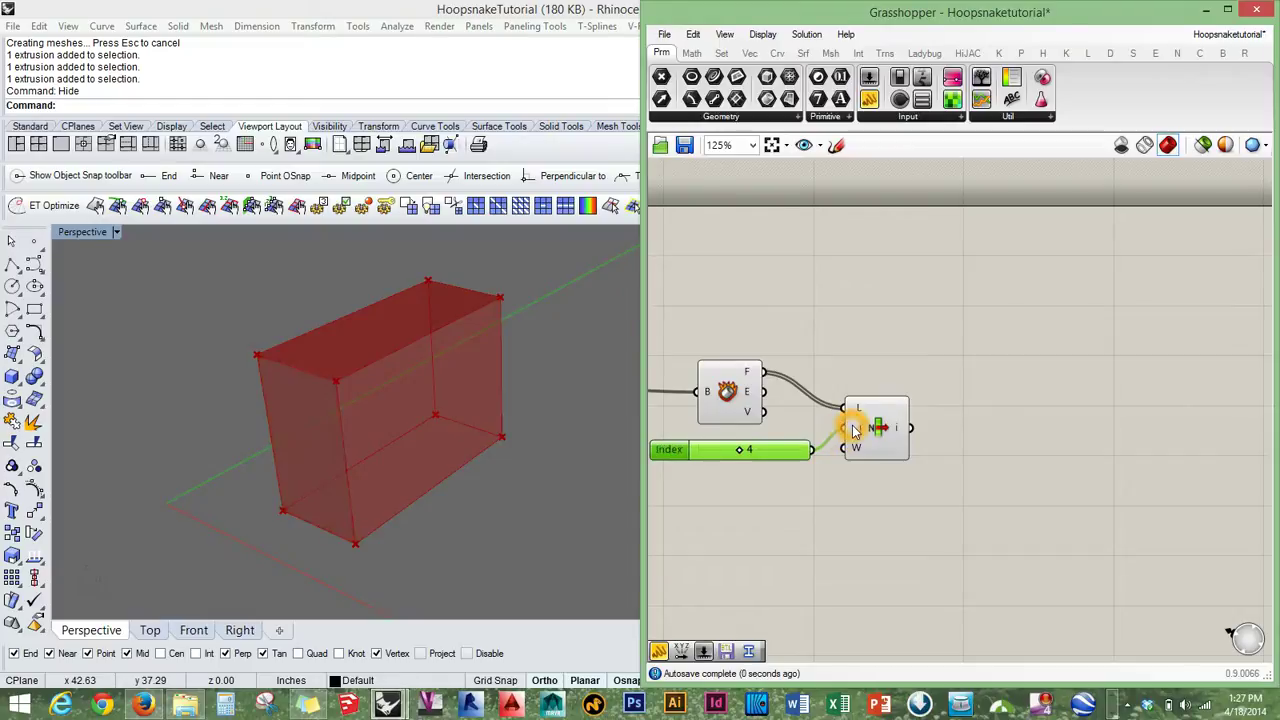
pyautogui.click(866, 430)
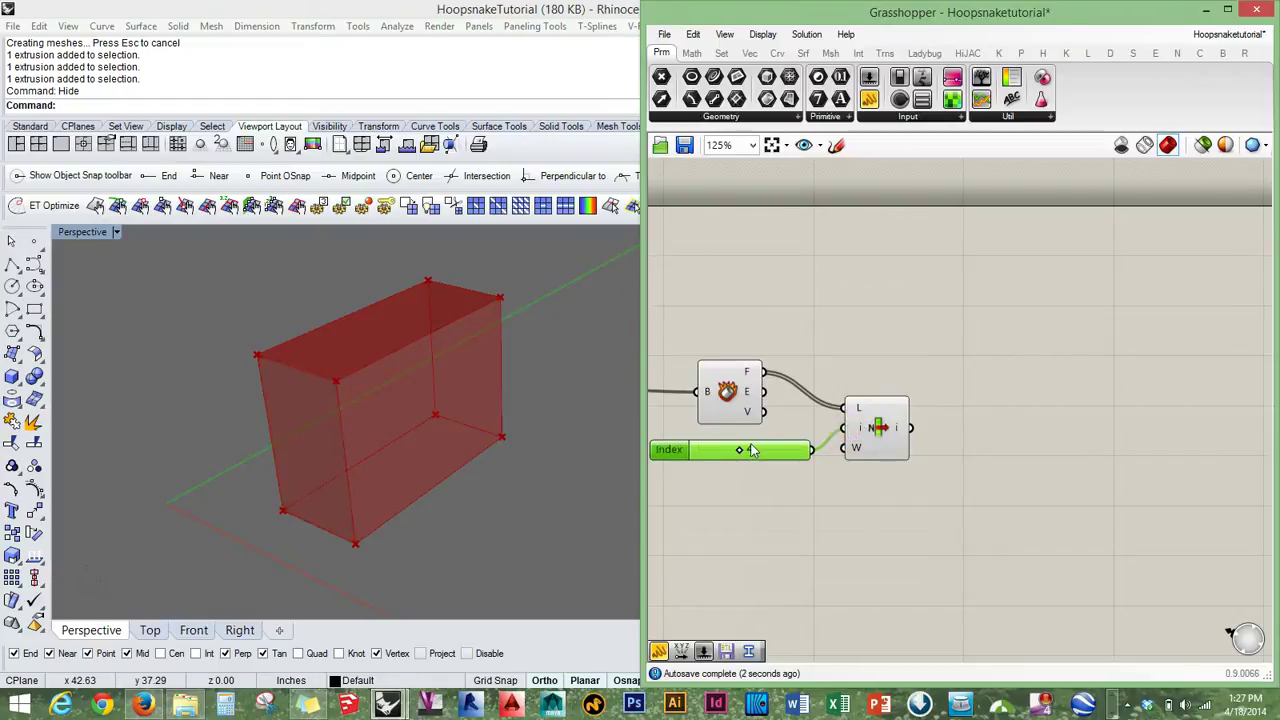
pyautogui.click(890, 292)
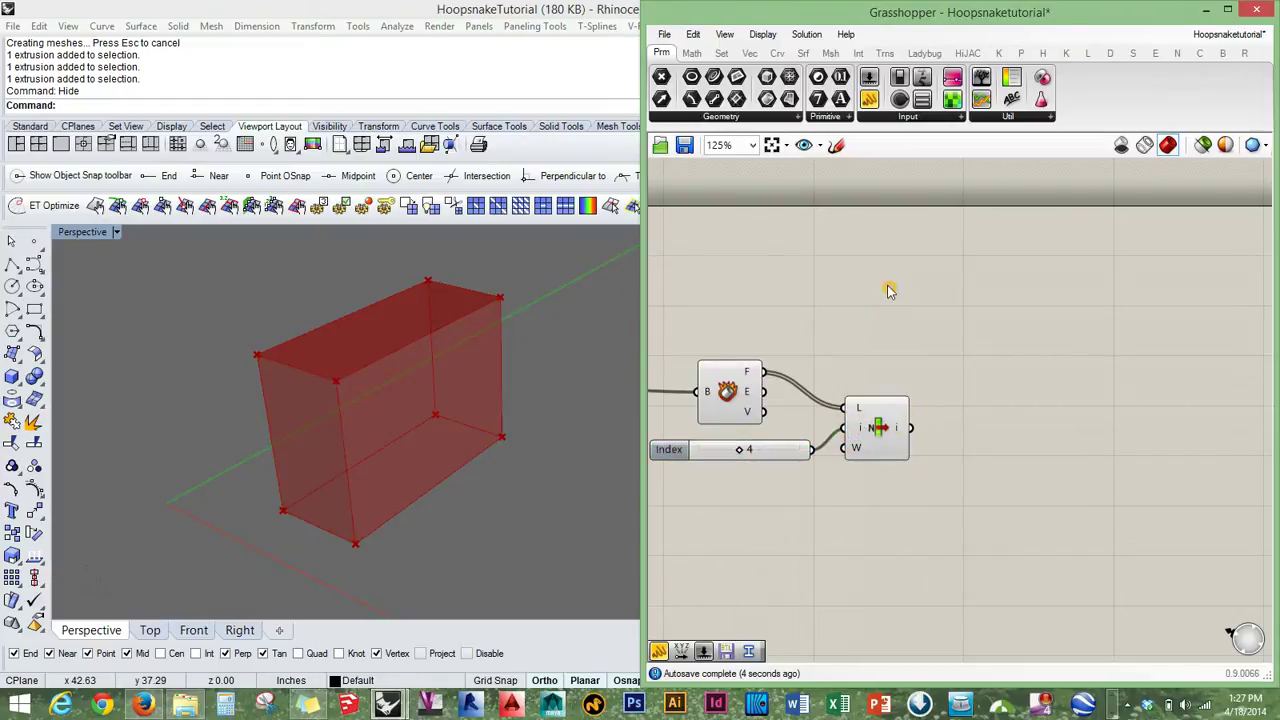
pyautogui.click(880, 441)
pyautogui.click(392, 511)
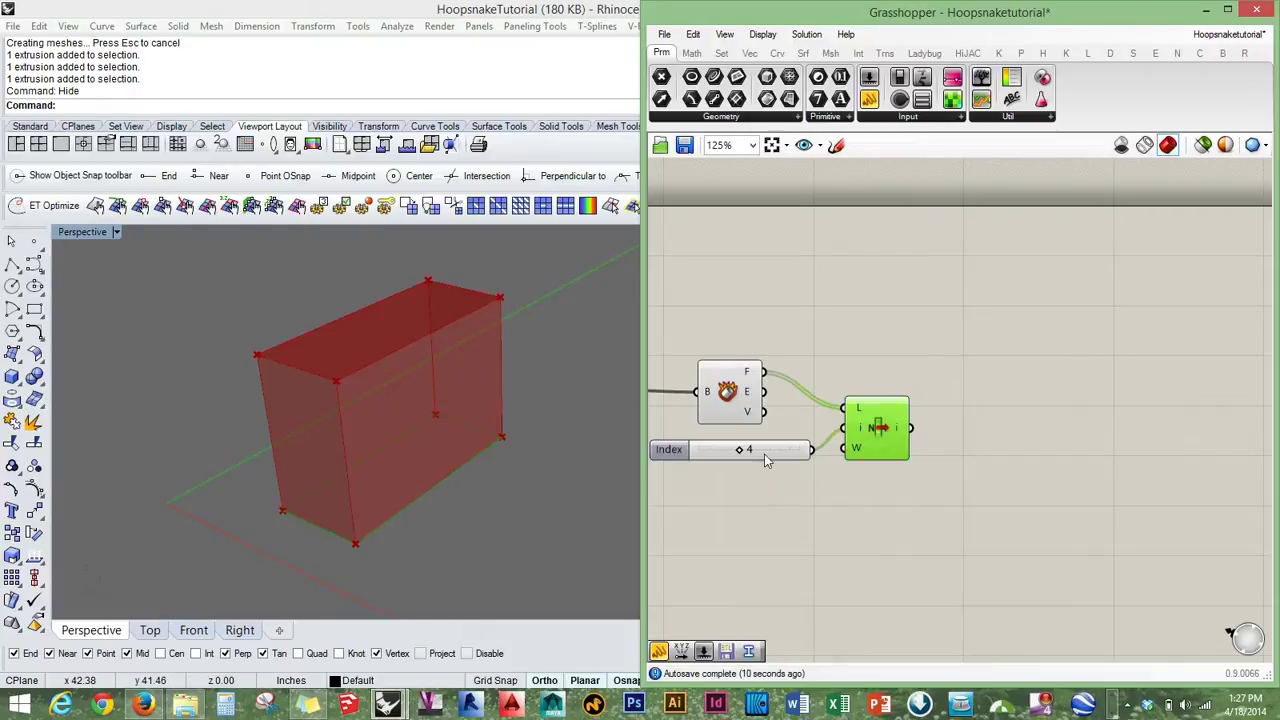
# Turn off the preview of the Deconstruct Brep component.
pyautogui.moveTo(870, 519); pyautogui.dragTo(710, 403, button='right')
pyautogui.moveTo(909, 448); pyautogui.dragTo(980, 460, button='right')
pyautogui.click(735, 350)
pyautogui.middleClick(735, 350)
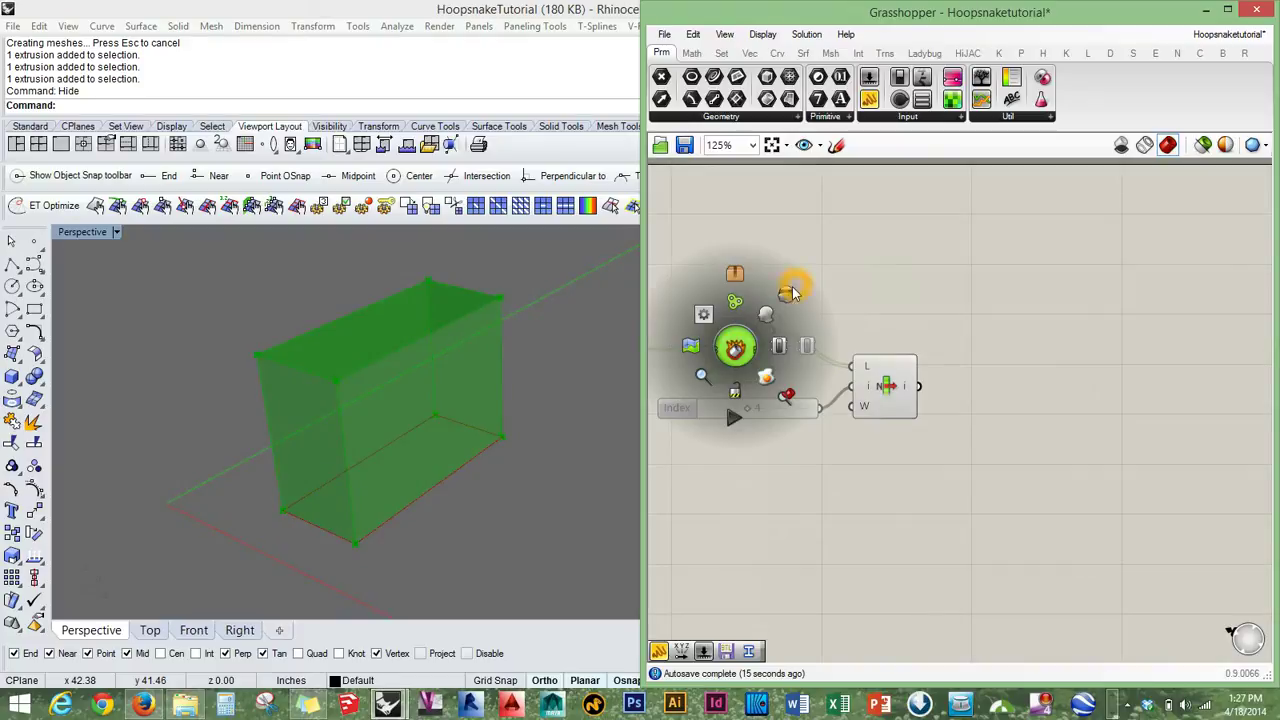
pyautogui.click(788, 296)
# Add a Move component beside List Item and connect the selected face to its geometry (G) input.
pyautogui.moveTo(986, 286); pyautogui.dragTo(889, 349, button='right')
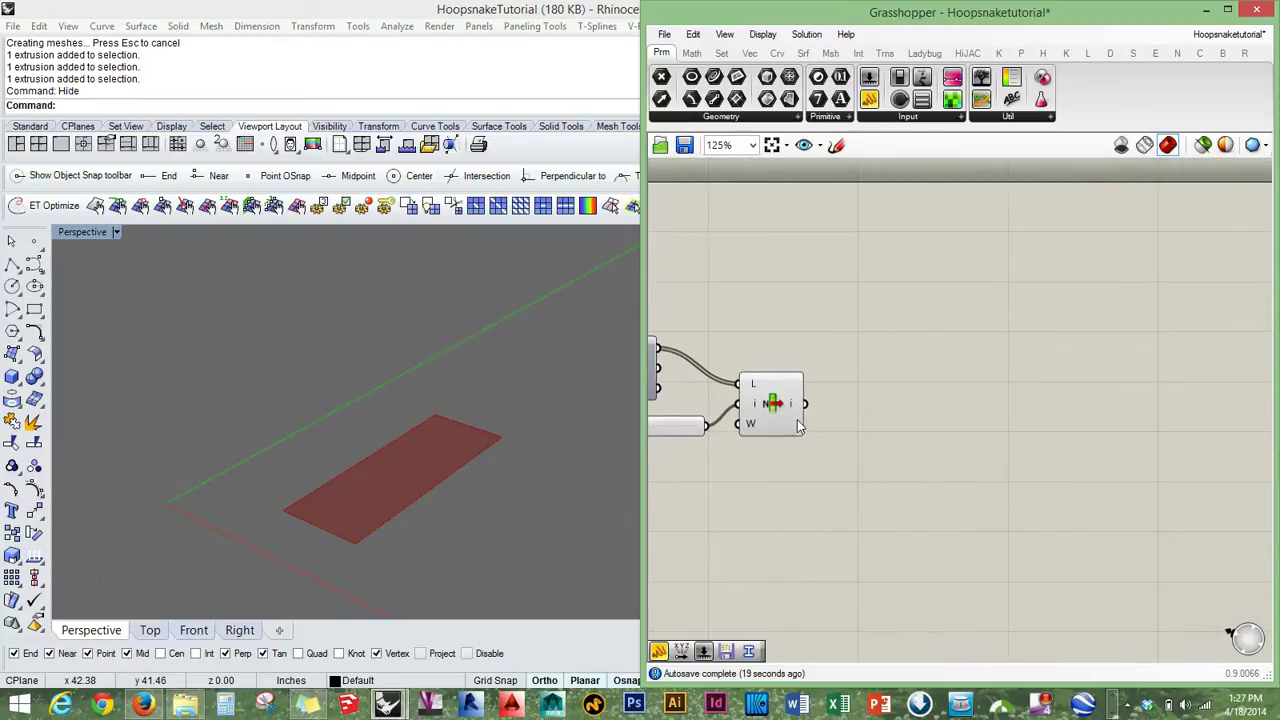
pyautogui.doubleClick(884, 395)
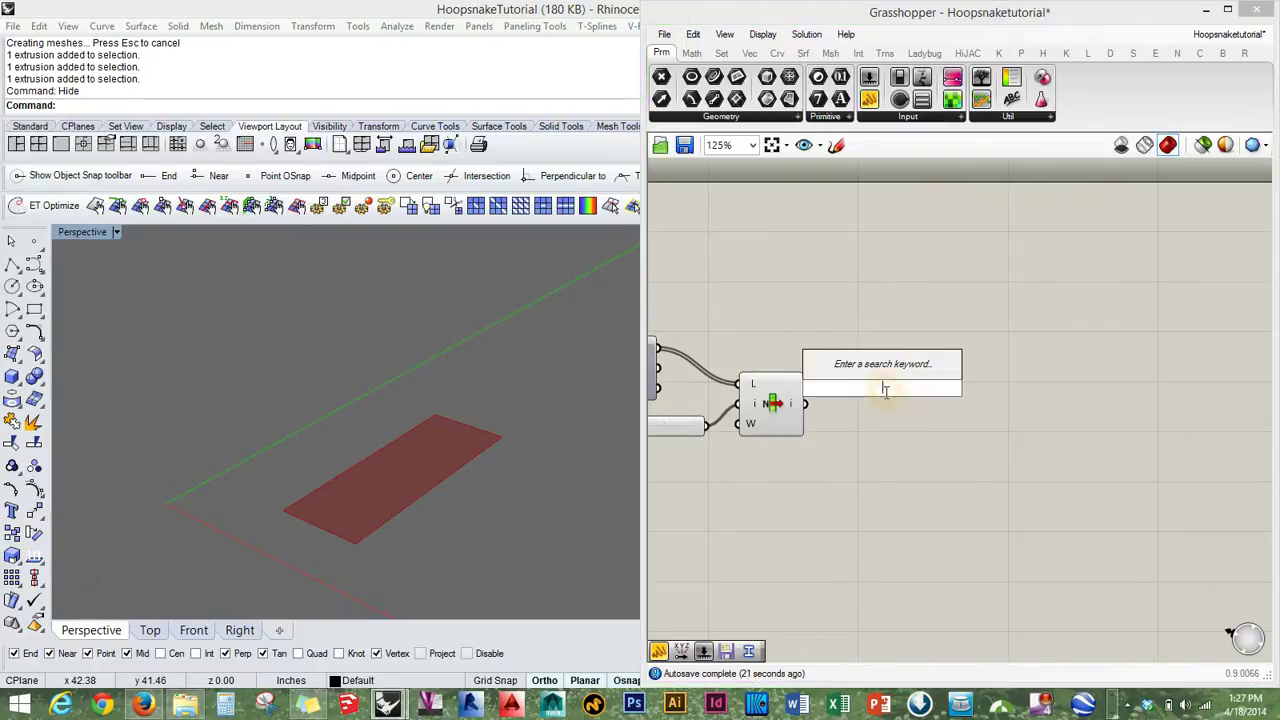
pyautogui.write('move')
pyautogui.press('Return')
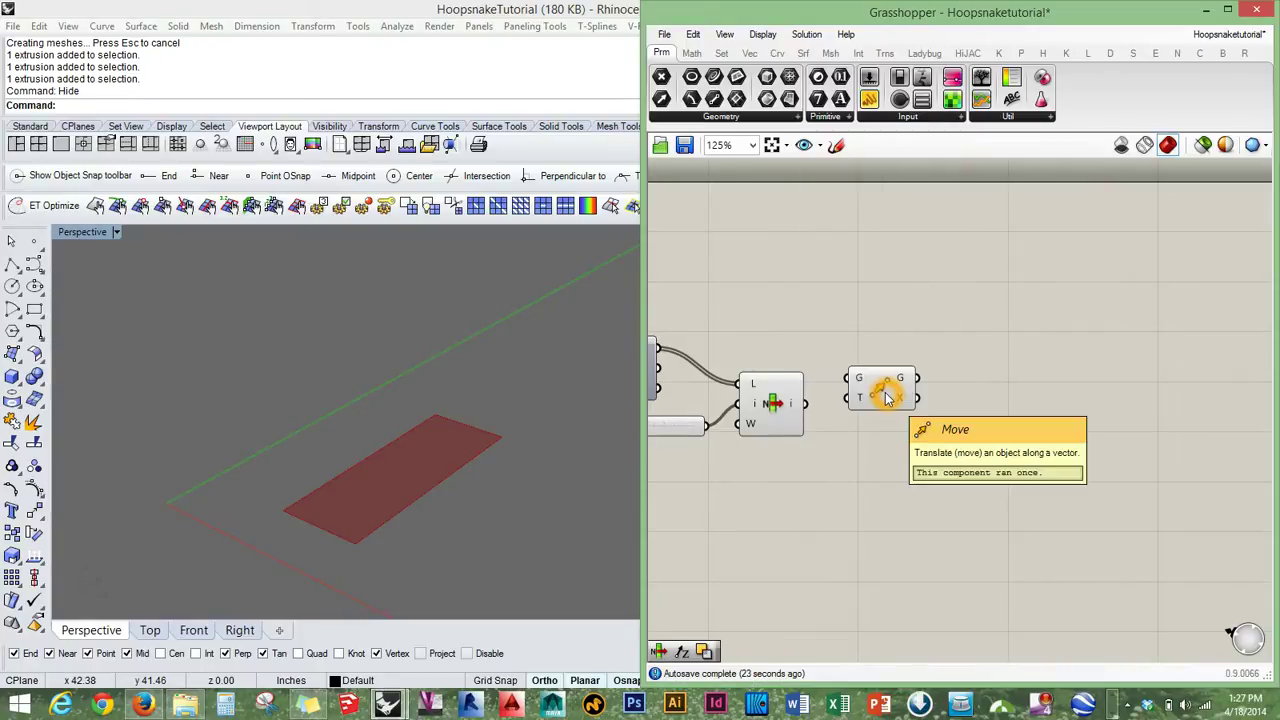
pyautogui.moveTo(886, 397)
pyautogui.mouseDown()
pyautogui.moveTo(912, 417)
pyautogui.moveTo(871, 417)
pyautogui.mouseUp()
pyautogui.moveTo(403, 463)
pyautogui.mouseDown(button='right')
pyautogui.moveTo(363, 500)
pyautogui.moveTo(384, 450)
pyautogui.mouseUp(button='right')
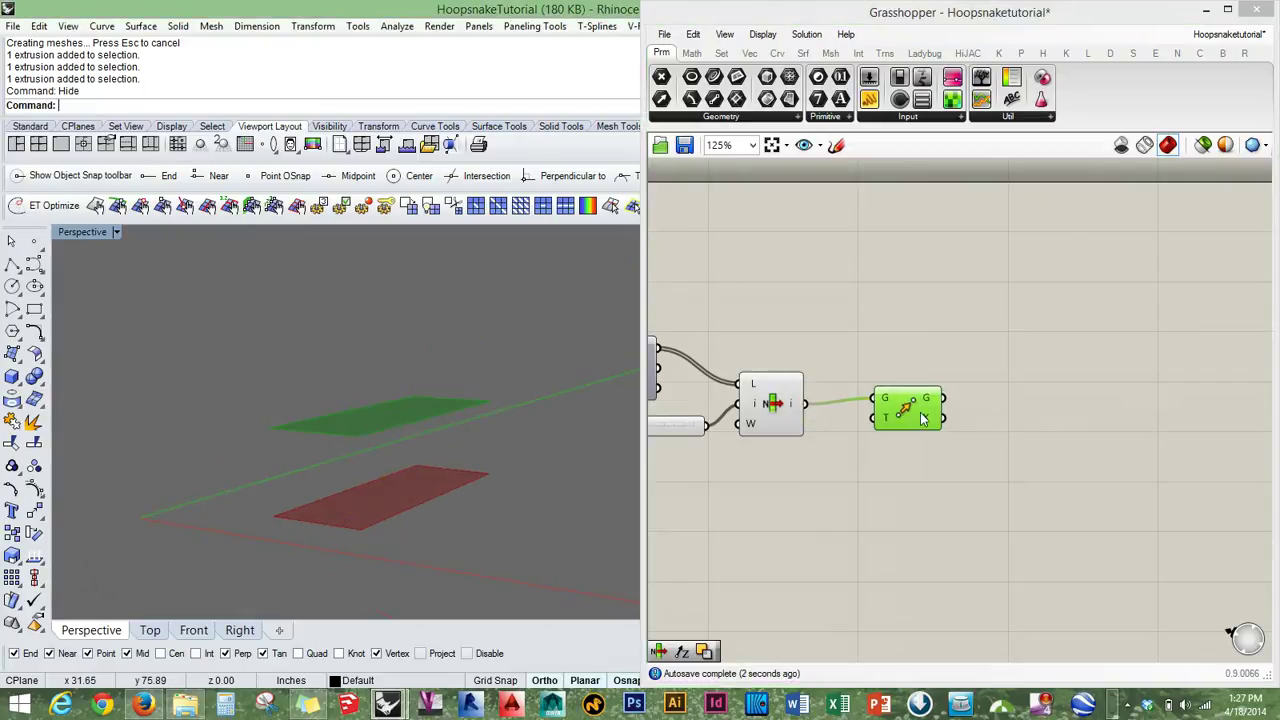
pyautogui.moveTo(899, 407); pyautogui.dragTo(949, 412)
pyautogui.moveTo(949, 515); pyautogui.dragTo(830, 488, button='right')
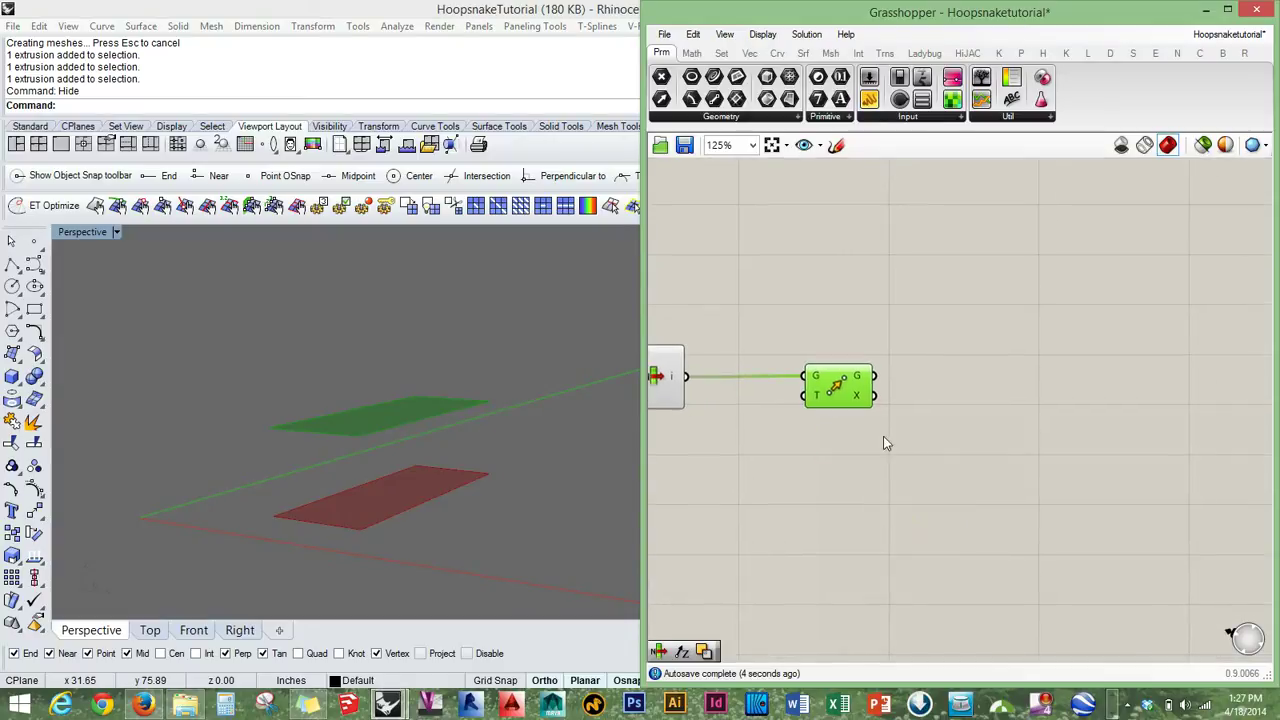
# Search for a difference operation and add a Solid Difference component beside Move.
pyautogui.doubleClick(965, 399)
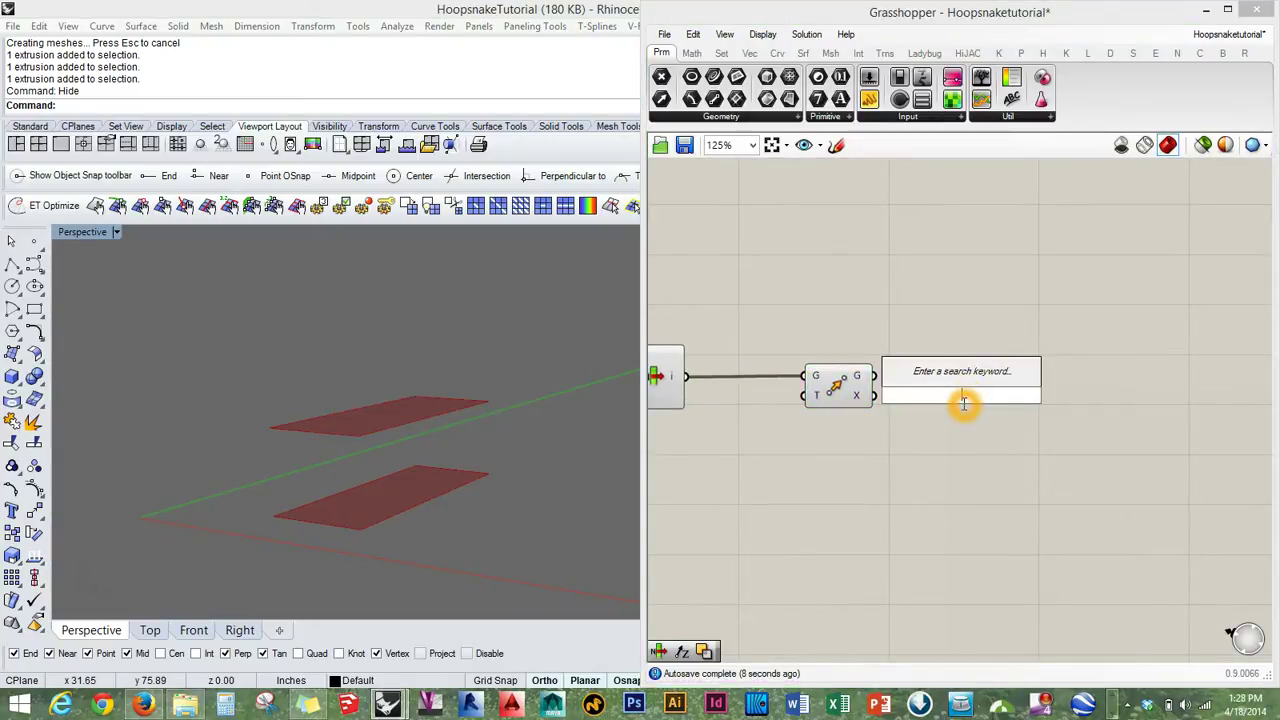
pyautogui.write('sphere')
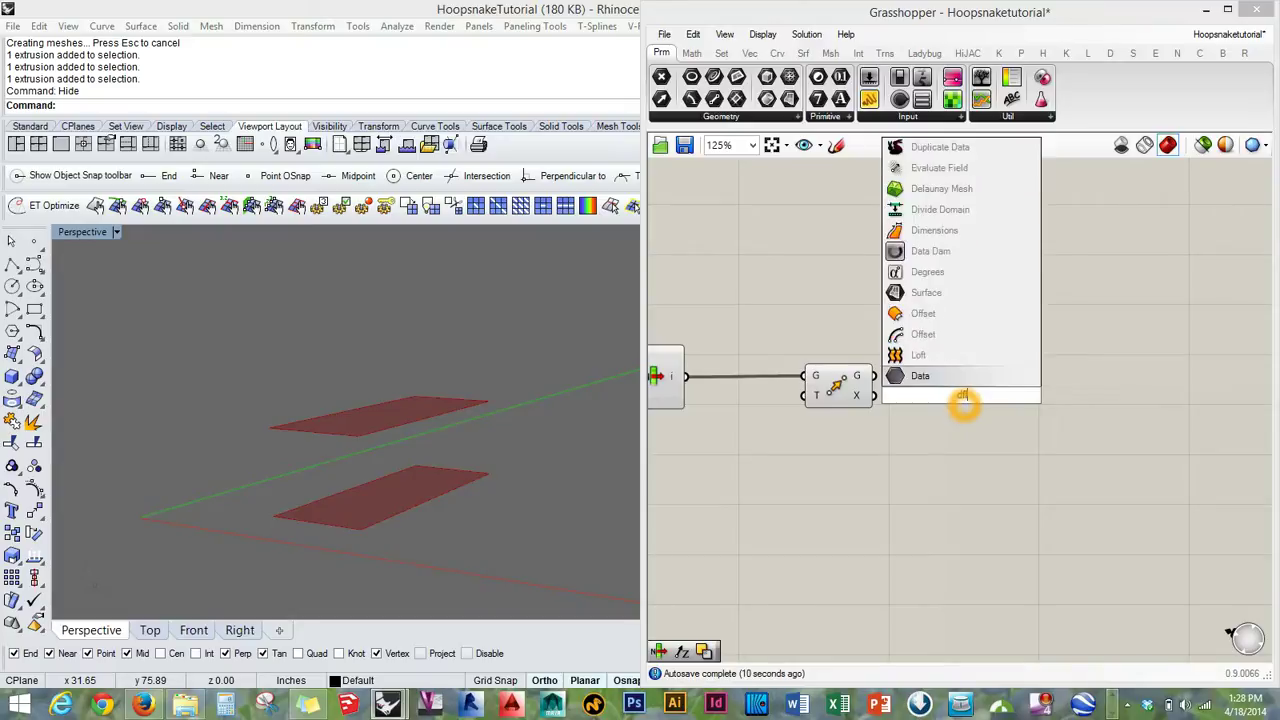
pyautogui.write('c')
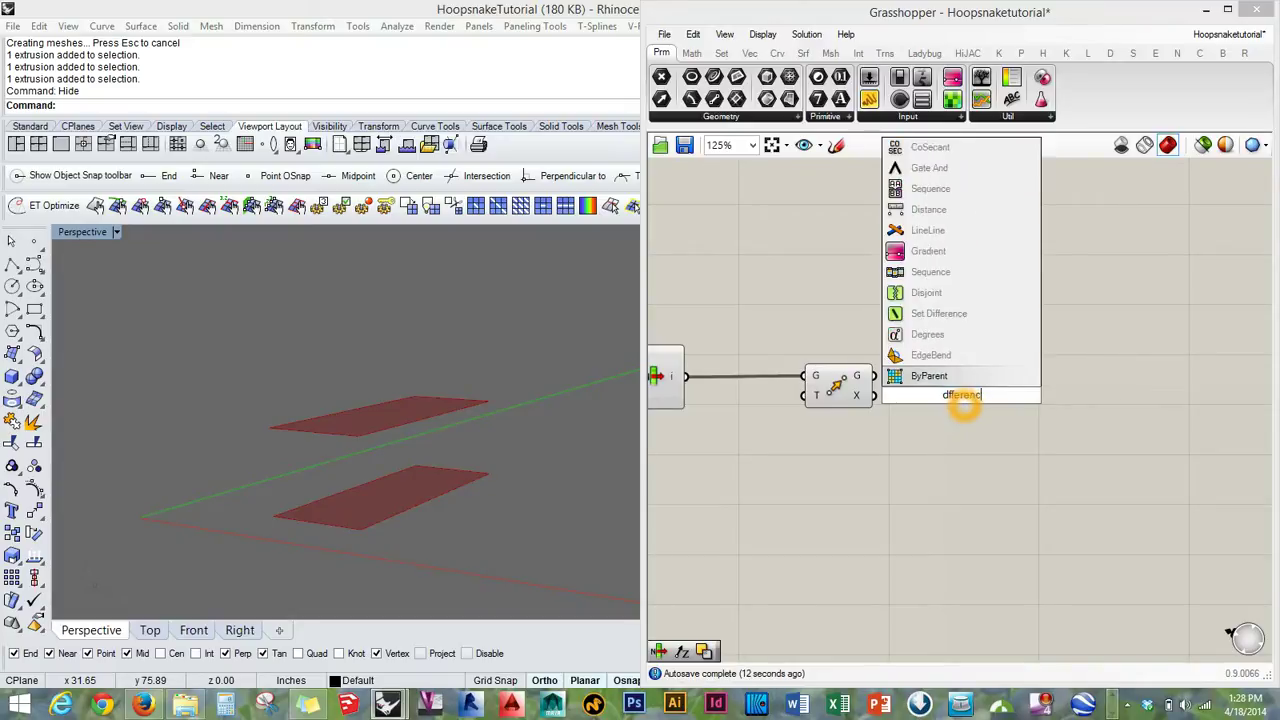
pyautogui.write('e between')
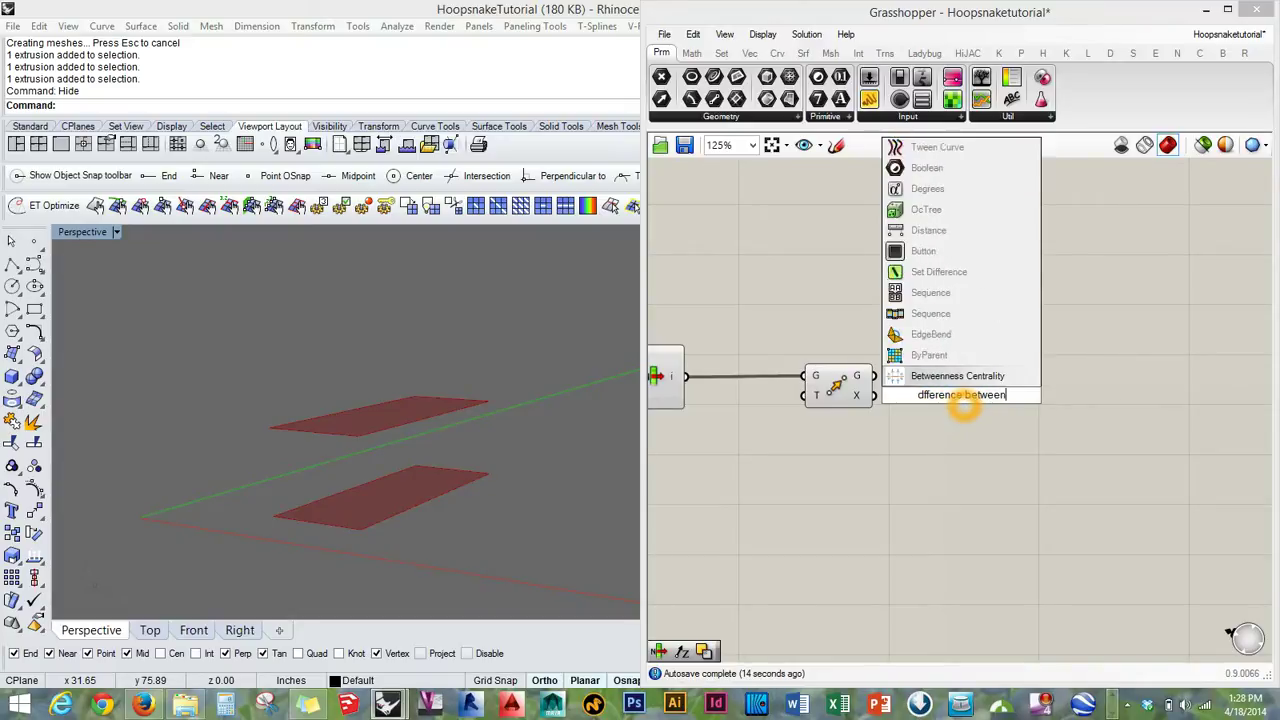
pyautogui.press('BackSpace')
pyautogui.press('BackSpace')
pyautogui.press('BackSpace')
pyautogui.press('BackSpace')
pyautogui.press('BackSpace')
pyautogui.press('BackSpace')
pyautogui.press('BackSpace')
pyautogui.press('BackSpace')
pyautogui.press('BackSpace')
pyautogui.press('BackSpace')
pyautogui.press('BackSpace')
pyautogui.press('BackSpace')
pyautogui.press('BackSpace')
pyautogui.press('BackSpace')
pyautogui.press('BackSpace')
pyautogui.press('BackSpace')
pyautogui.press('BackSpace')
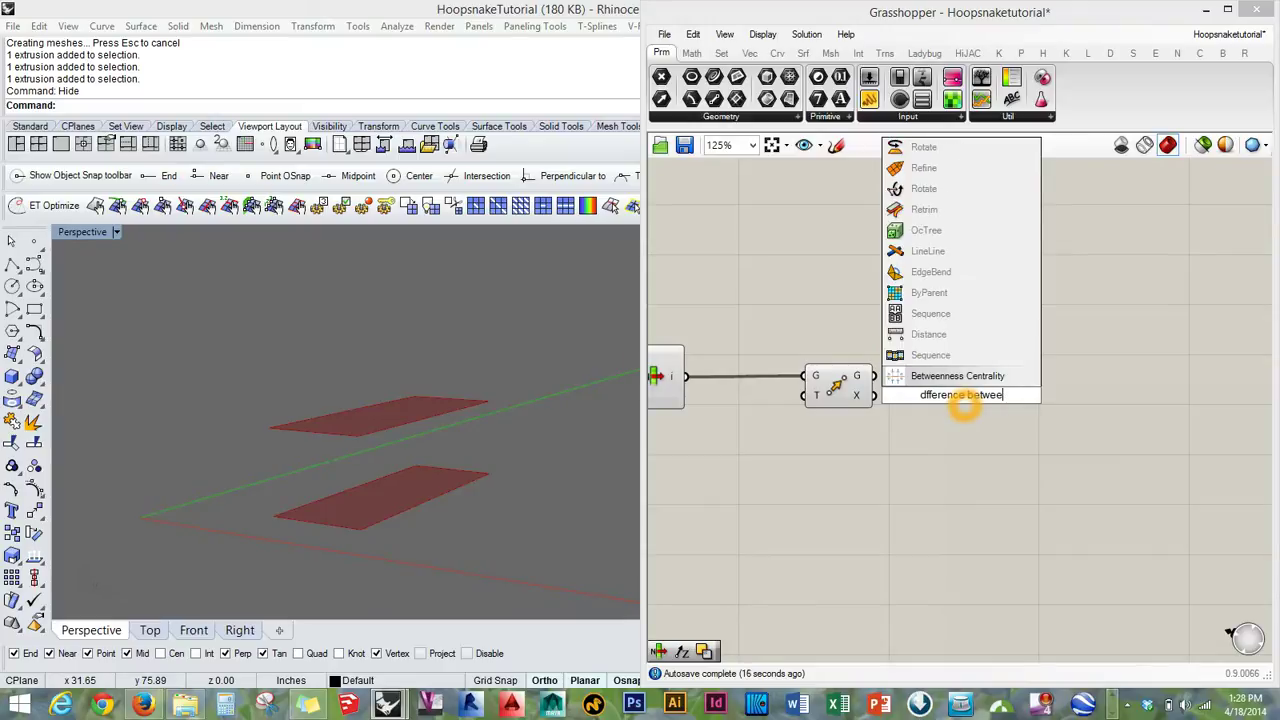
pyautogui.write('differe')
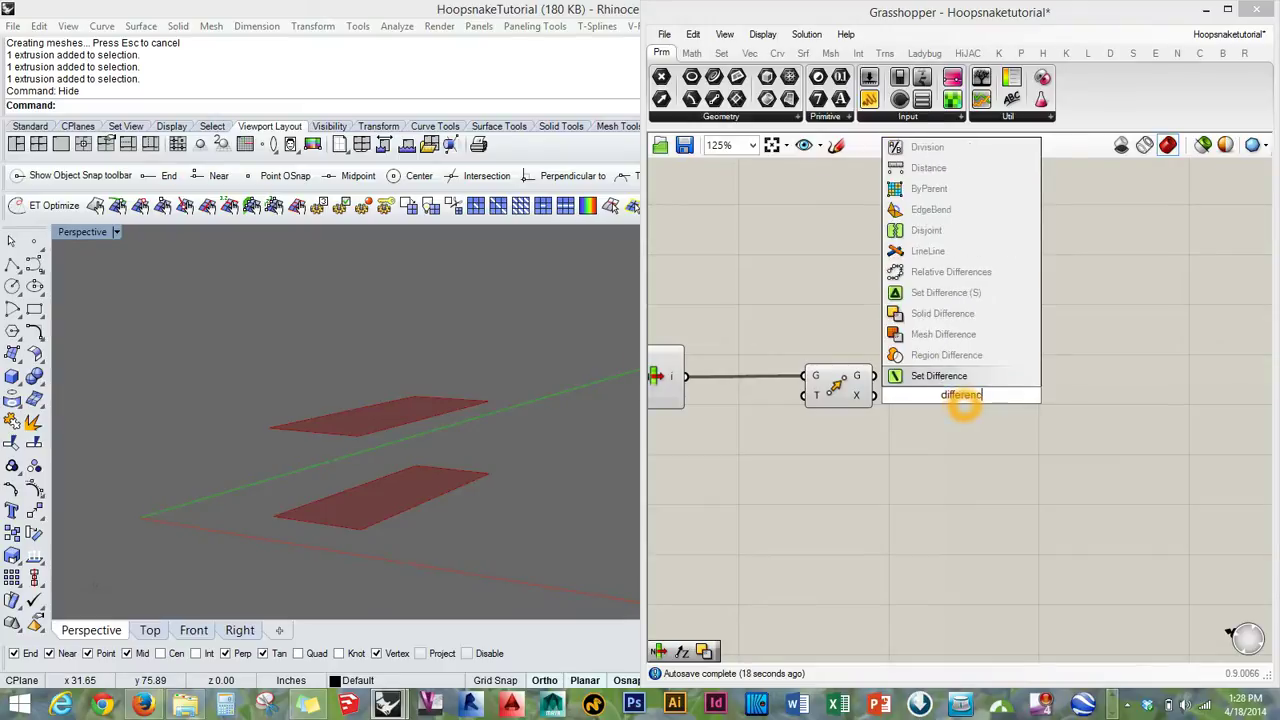
pyautogui.press('BackSpace')
pyautogui.press('BackSpace')
pyautogui.press('BackSpace')
pyautogui.press('BackSpace')
pyautogui.press('BackSpace')
pyautogui.press('BackSpace')
pyautogui.press('BackSpace')
pyautogui.write('solid')
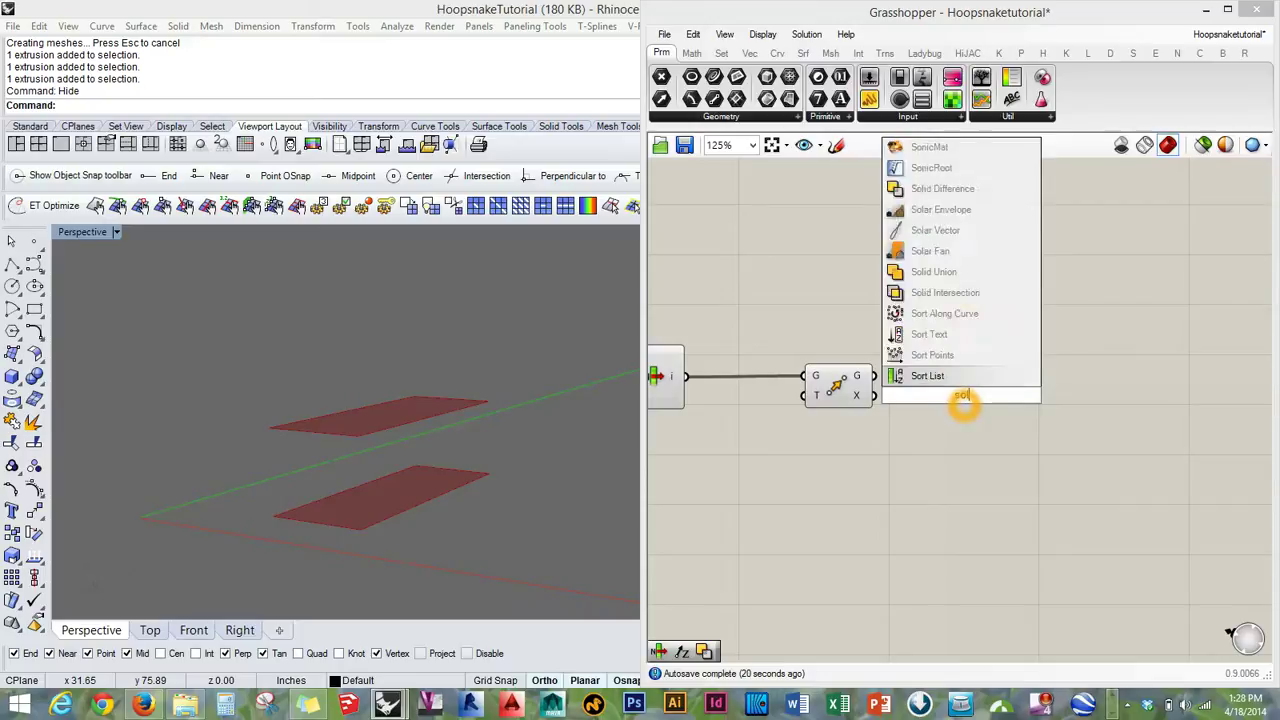
pyautogui.write(' diff')
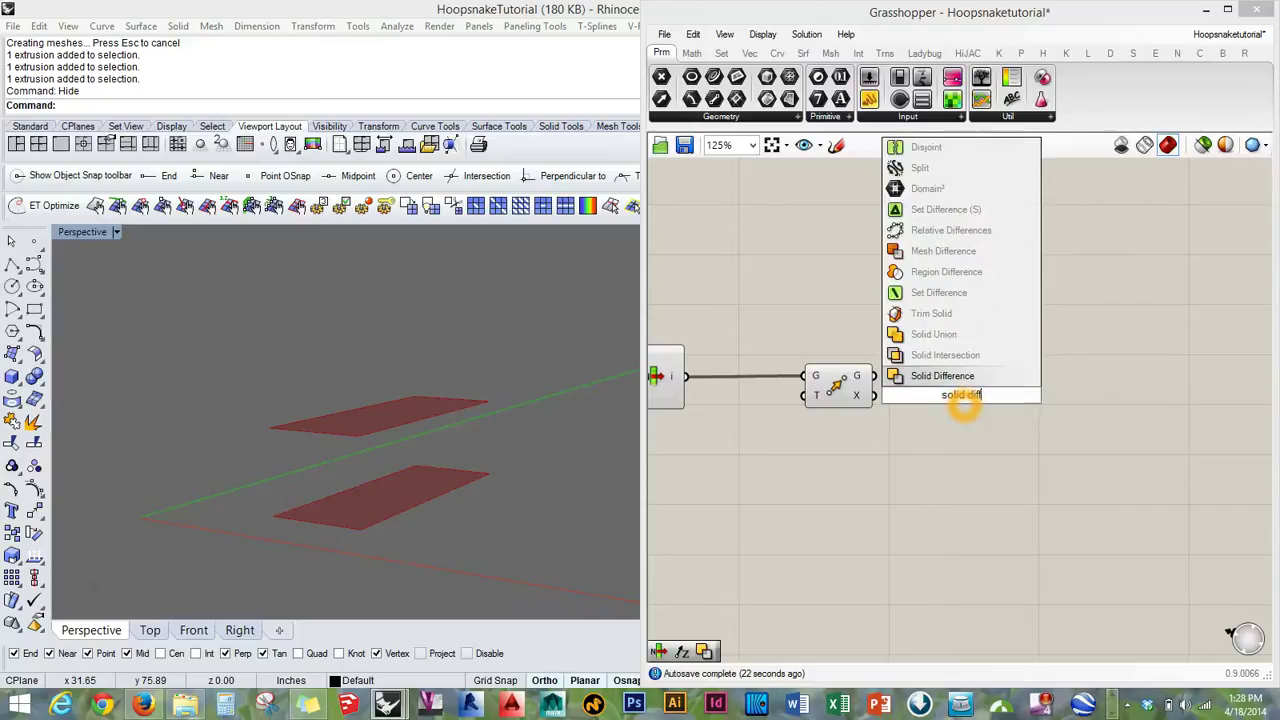
pyautogui.press('Return')
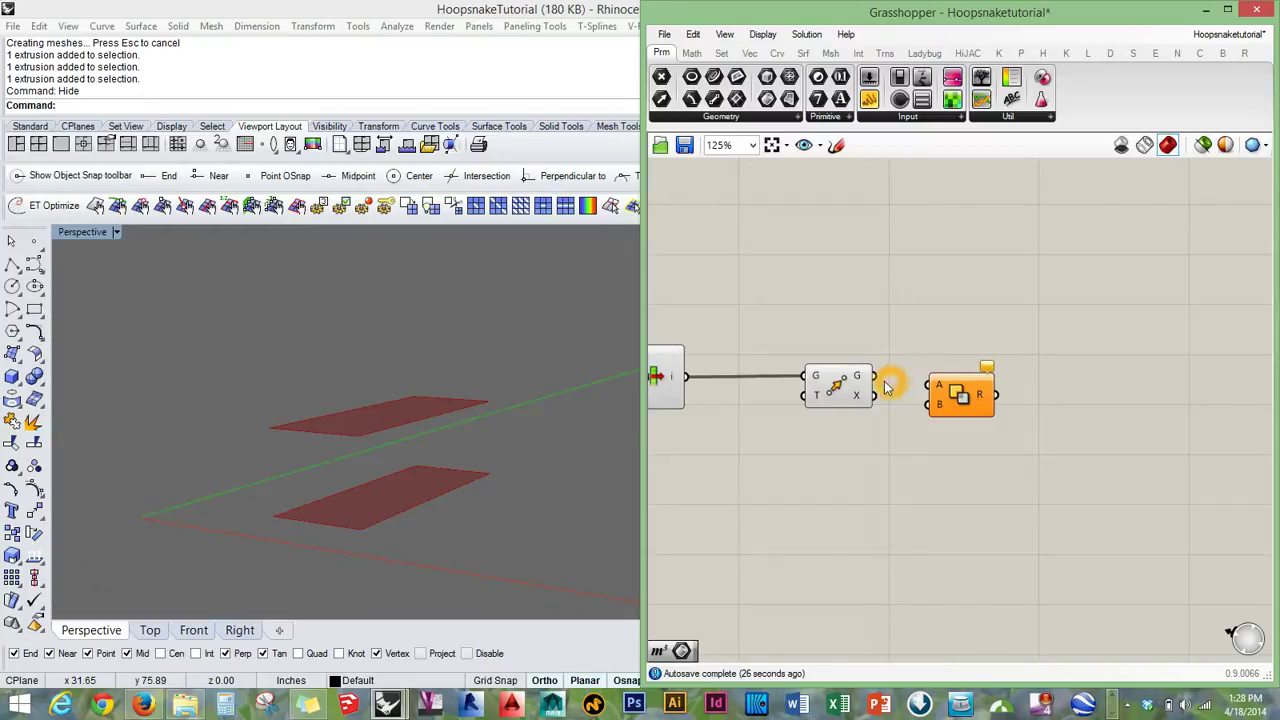
# Connect Move's geometry (G) output to Solid Difference's B input and the original Brep to A, and check the moved face in the model.
pyautogui.moveTo(864, 375); pyautogui.dragTo(1004, 450)
pyautogui.moveTo(850, 461); pyautogui.dragTo(1126, 444, button='right')
pyautogui.scroll(-1, 948, 408)
pyautogui.scroll(-2, 790, 360)
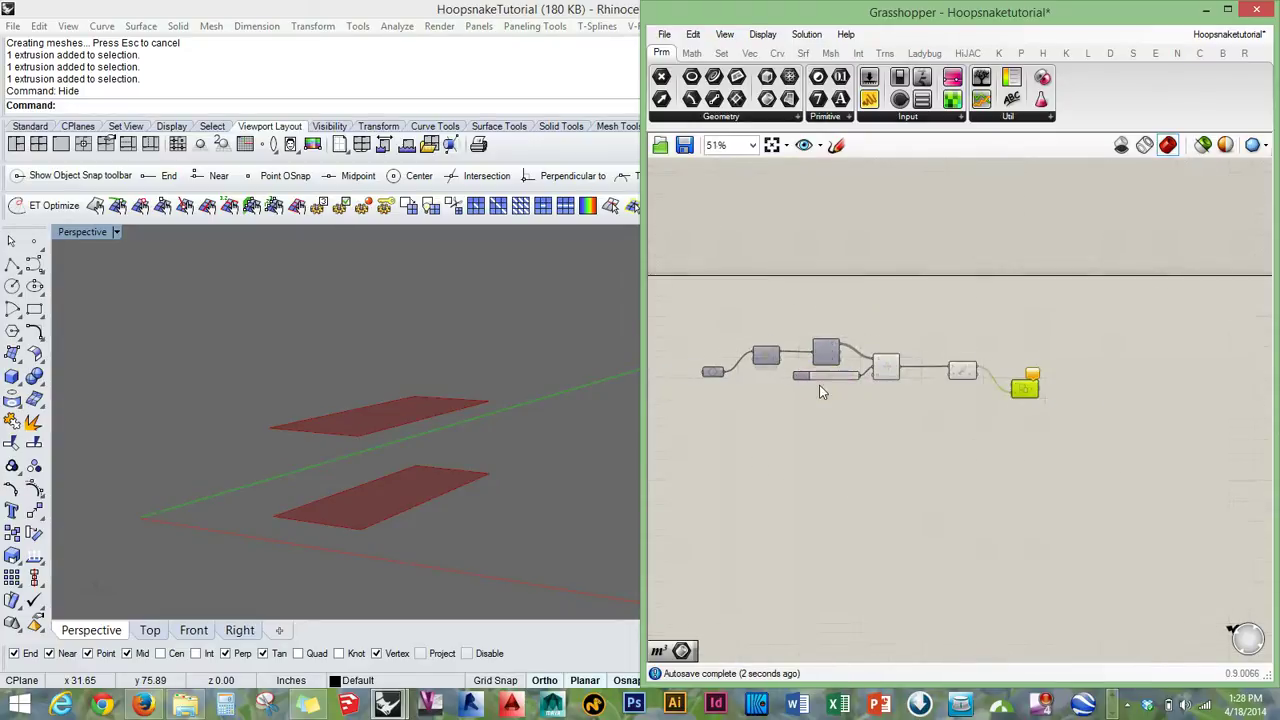
pyautogui.moveTo(703, 372); pyautogui.dragTo(1060, 385)
pyautogui.moveTo(1060, 385); pyautogui.dragTo(945, 379, button='right')
pyautogui.click(945, 379)
pyautogui.scroll(2, 940, 392)
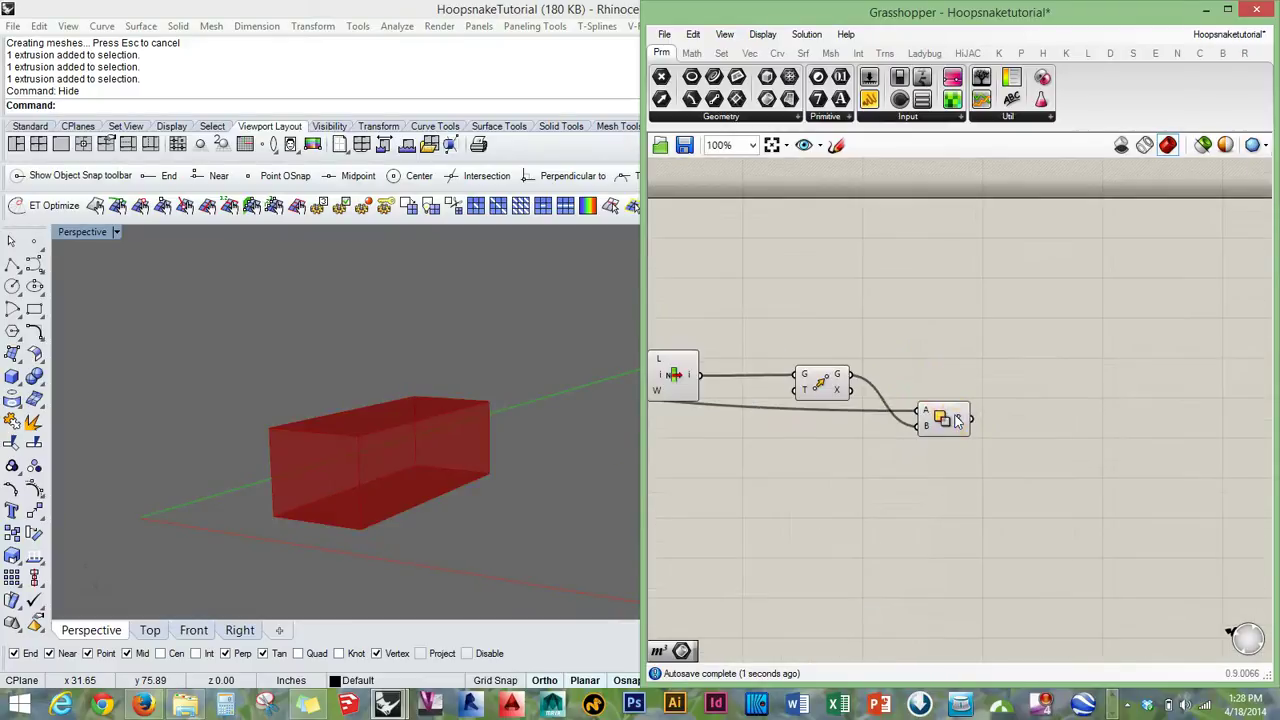
pyautogui.moveTo(837, 377); pyautogui.dragTo(662, 420, button='right')
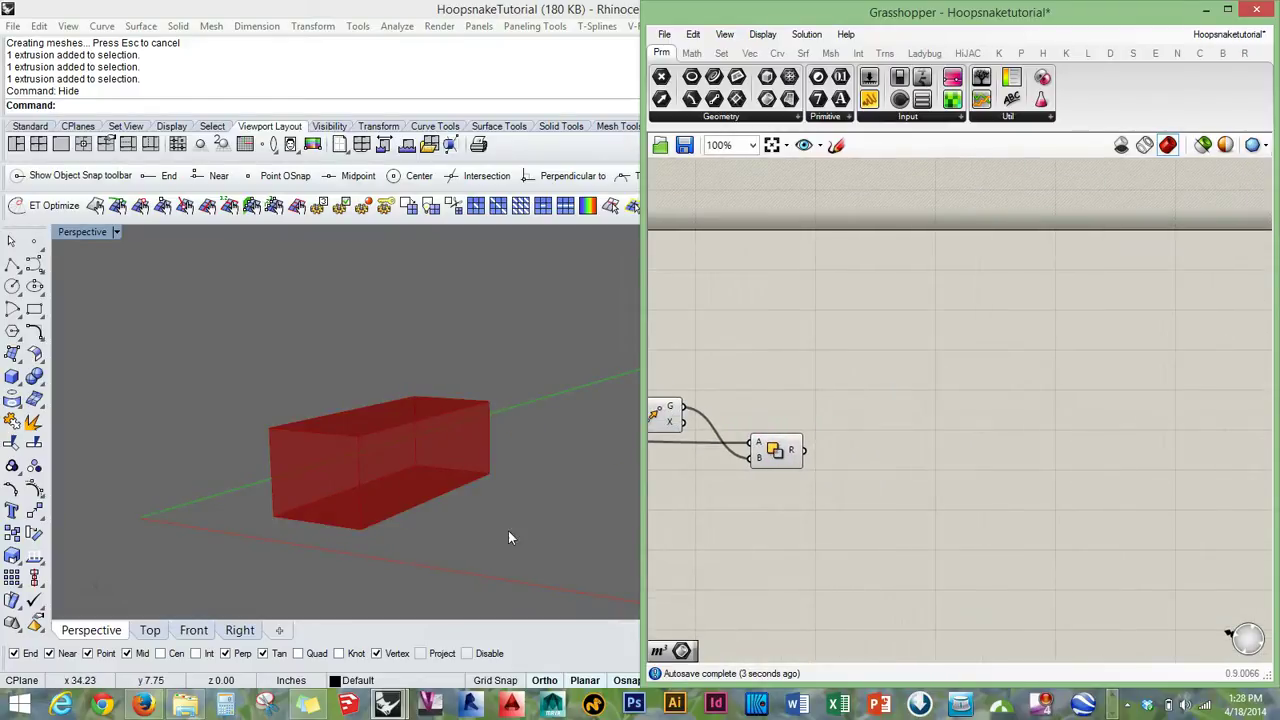
pyautogui.moveTo(891, 363); pyautogui.dragTo(1022, 331, button='right')
pyautogui.moveTo(785, 388); pyautogui.dragTo(893, 388, button='right')
pyautogui.click(893, 385)
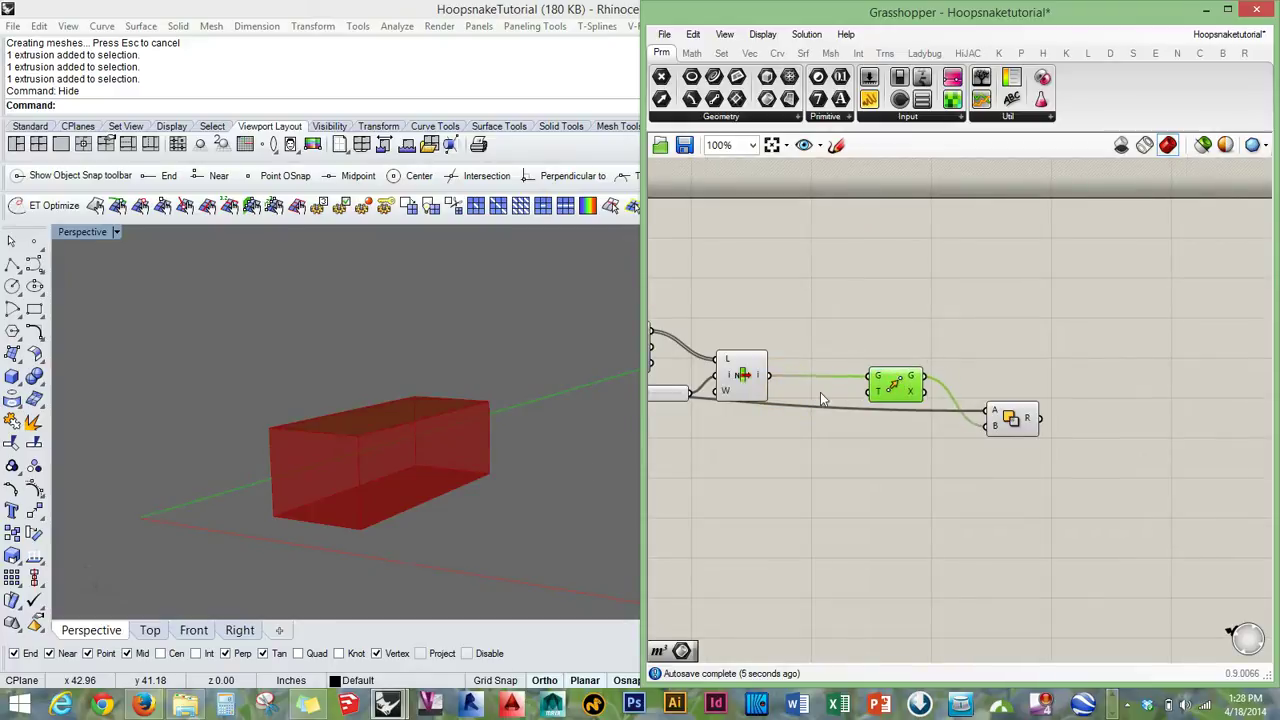
pyautogui.moveTo(964, 427); pyautogui.dragTo(922, 418, button='right')
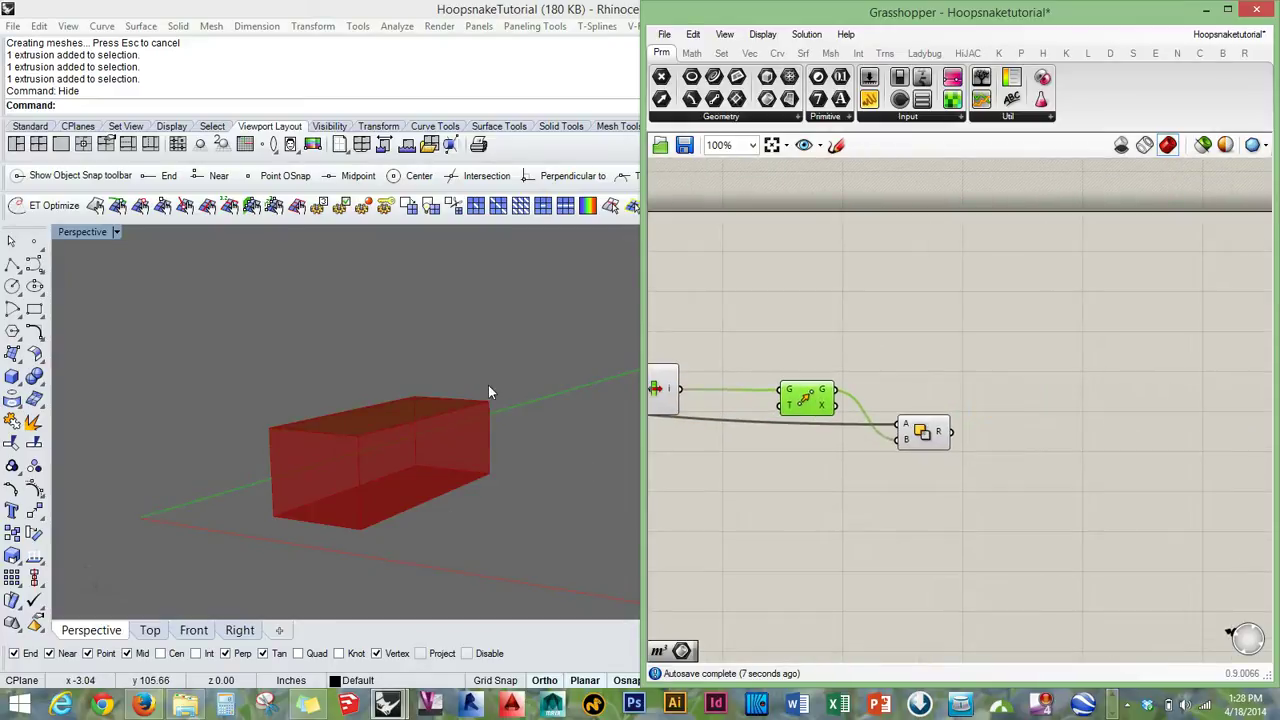
# Add a Volume component and connect Solid Difference's result (R) output to its geometry (G) input.
pyautogui.moveTo(1000, 403); pyautogui.dragTo(855, 425, button='right')
pyautogui.scroll(1, 853, 421)
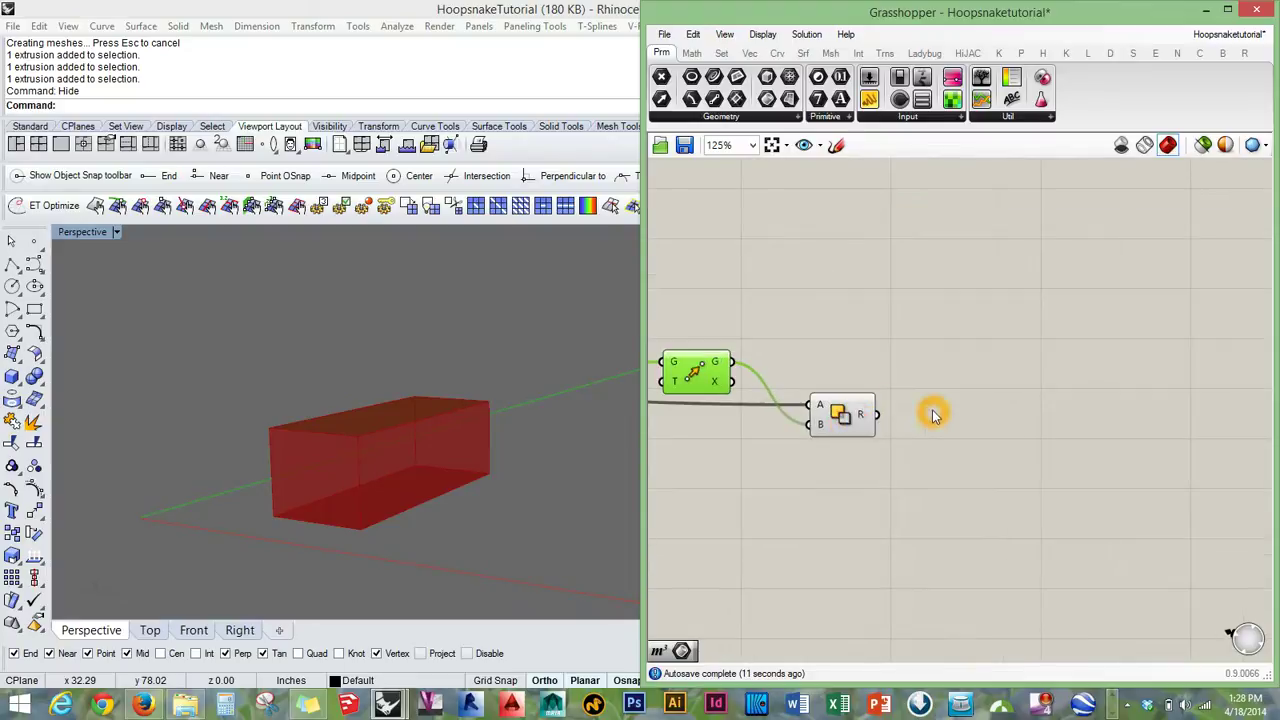
pyautogui.doubleClick(934, 410)
pyautogui.write('volu')
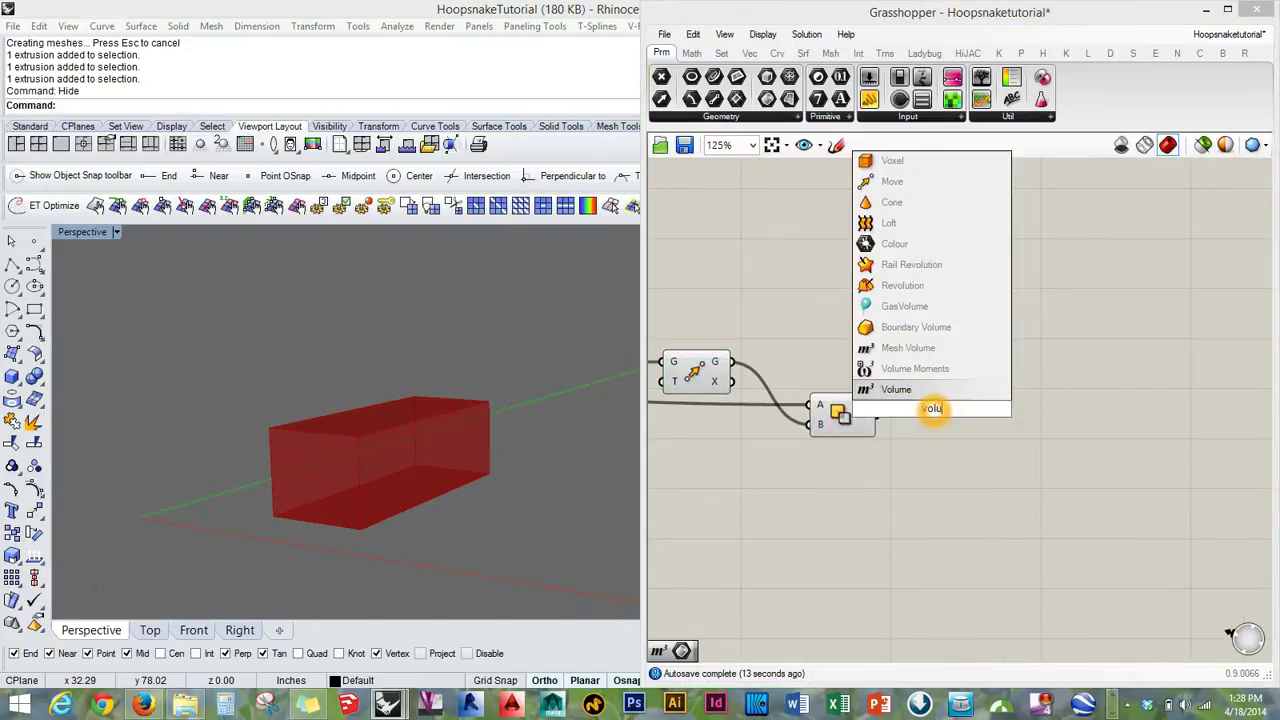
pyautogui.press('Return')
pyautogui.click(975, 423)
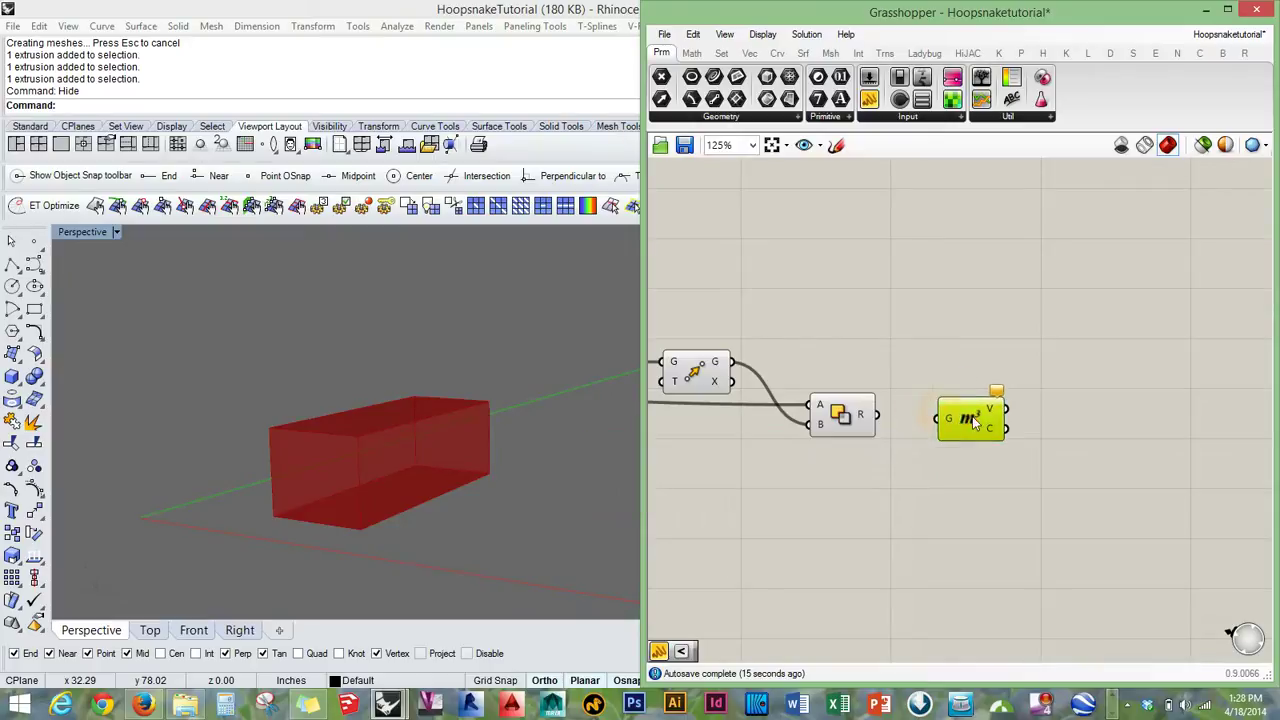
pyautogui.click(954, 317)
pyautogui.moveTo(971, 390); pyautogui.dragTo(896, 432, button='right')
pyautogui.moveTo(894, 467)
pyautogui.mouseDown()
pyautogui.moveTo(923, 452)
pyautogui.moveTo(918, 461)
pyautogui.mouseUp()
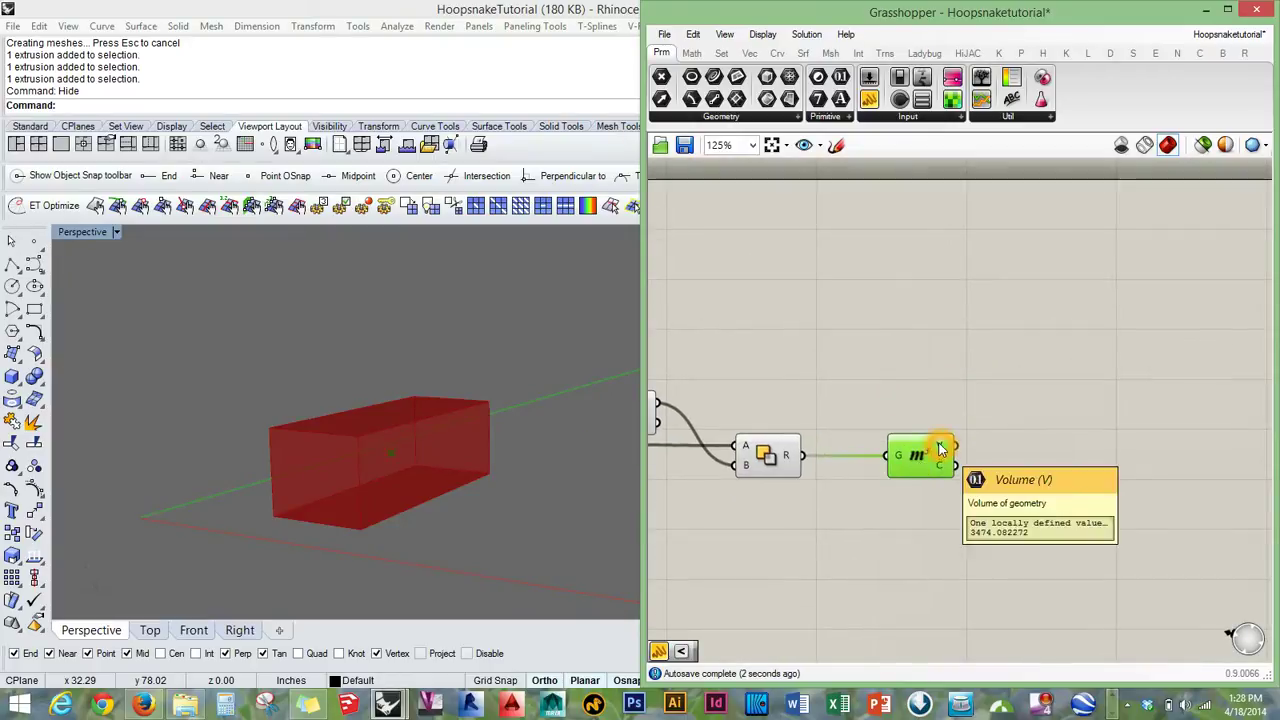
pyautogui.click(908, 405)
# Add a Unit Z component, connect its vector (V) output to Move's T input, and place it above between List Item and Move.
pyautogui.moveTo(828, 380); pyautogui.dragTo(1006, 424, button='right')
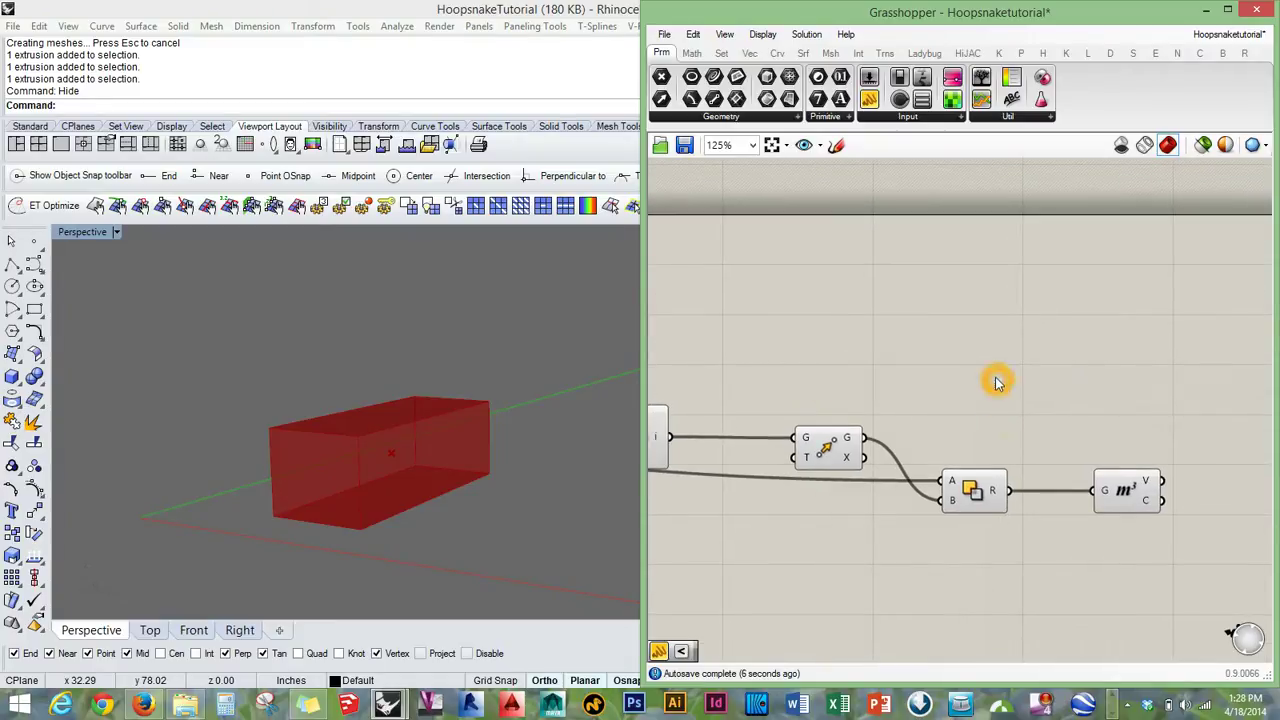
pyautogui.doubleClick(996, 379)
pyautogui.write('unit')
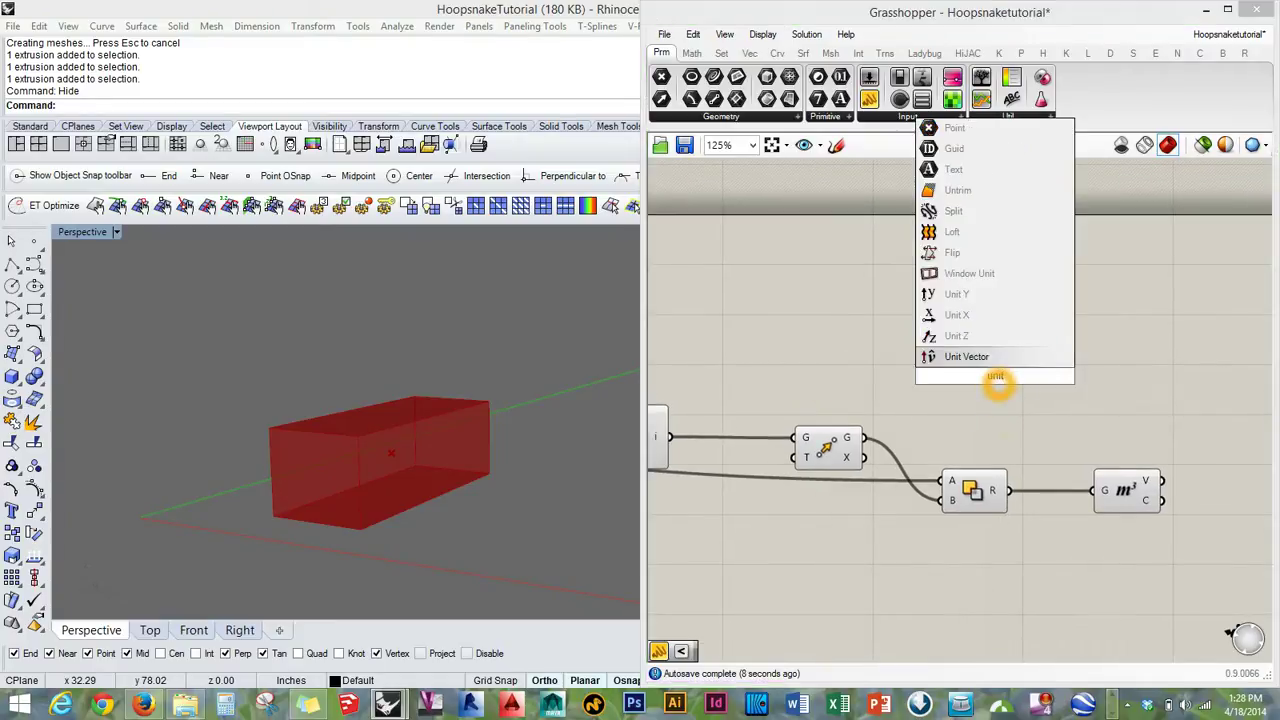
pyautogui.click(956, 336)
pyautogui.moveTo(989, 383); pyautogui.dragTo(792, 457)
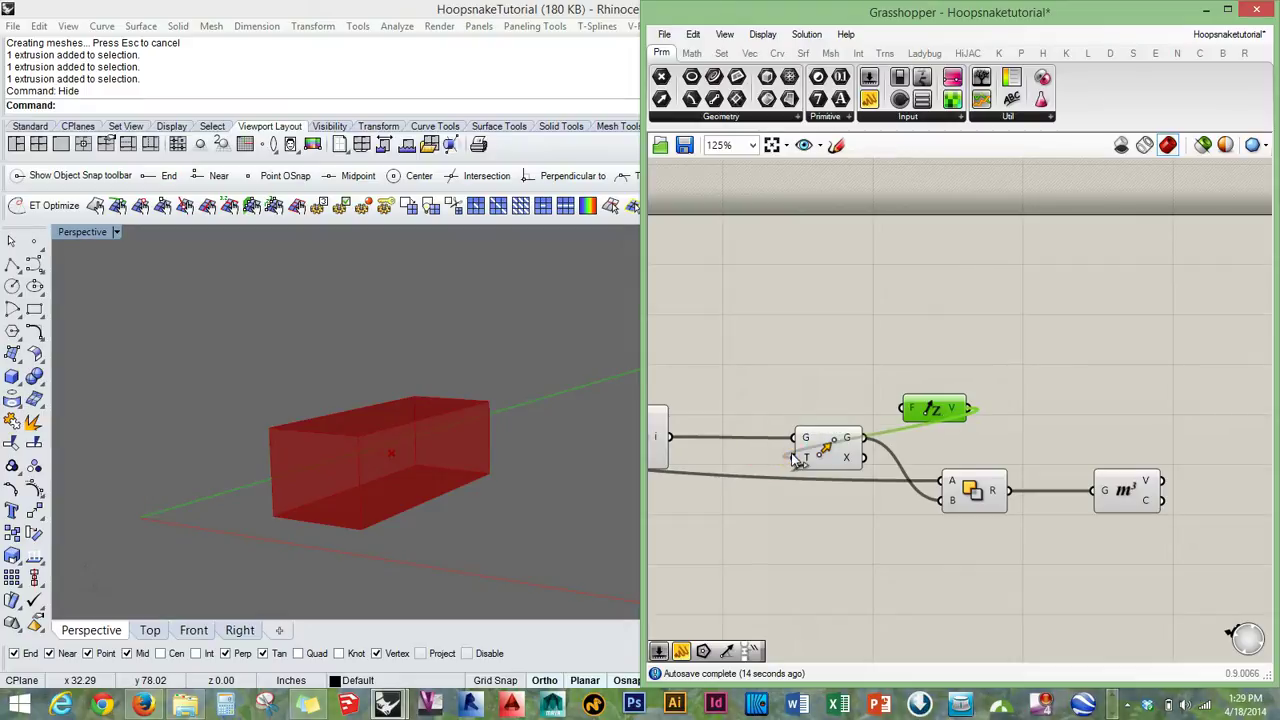
pyautogui.moveTo(924, 428); pyautogui.dragTo(741, 400)
pyautogui.moveTo(818, 460); pyautogui.dragTo(914, 407, button='right')
pyautogui.moveTo(858, 347); pyautogui.dragTo(836, 347)
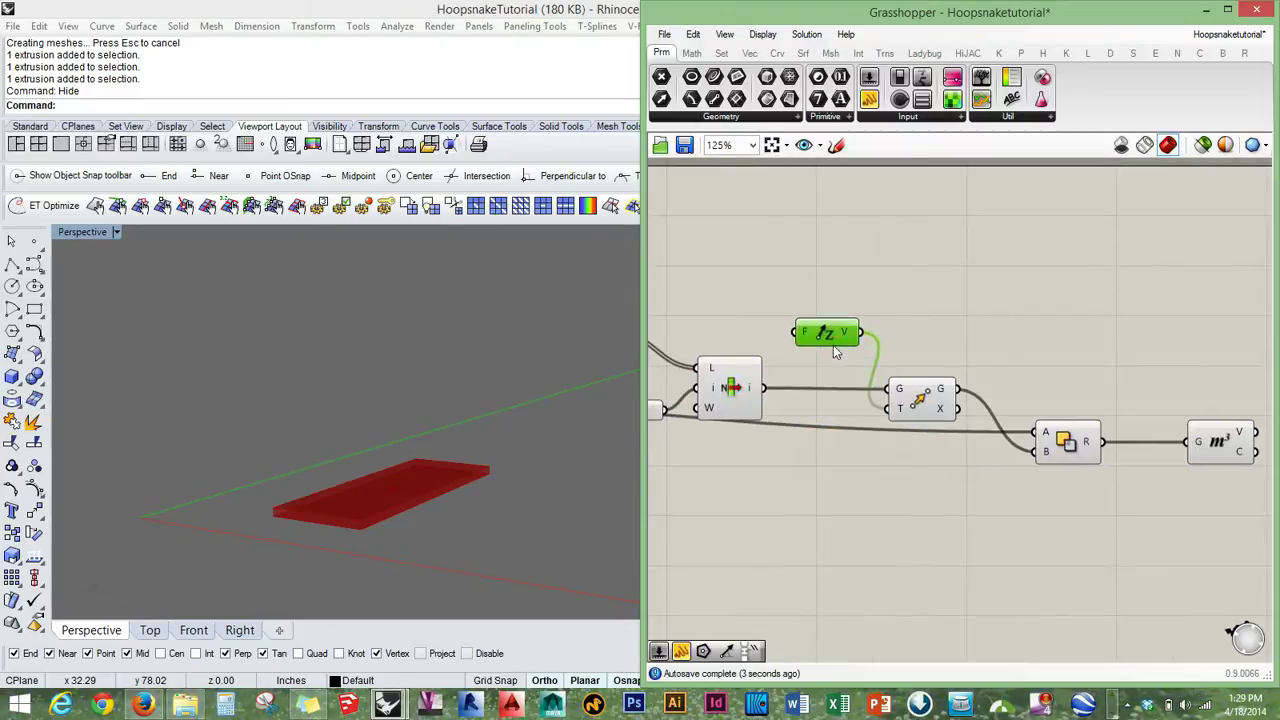
pyautogui.click(397, 513)
pyautogui.moveTo(1076, 456); pyautogui.dragTo(941, 456, button='right')
pyautogui.click(890, 536)
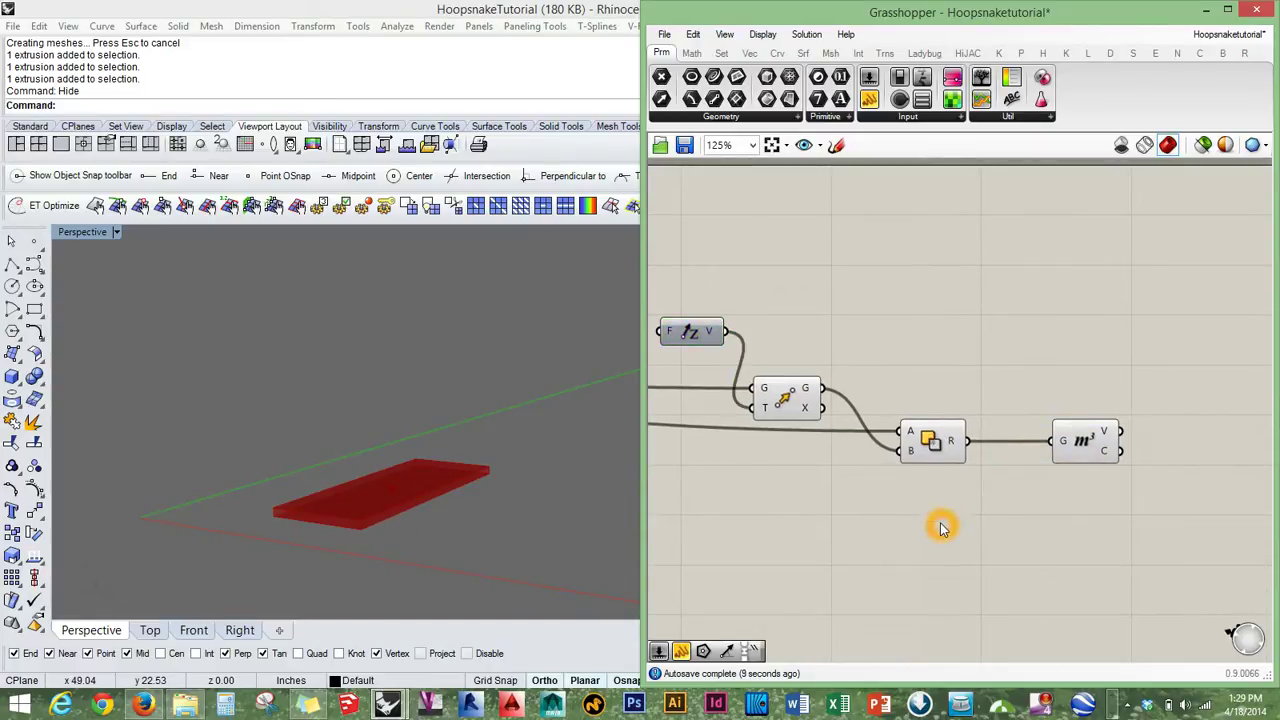
# Add a Panel and connect the Volume component's volume (V) output to it.
pyautogui.moveTo(1101, 485); pyautogui.dragTo(898, 479, button='right')
pyautogui.doubleClick(1033, 478)
pyautogui.write('panel')
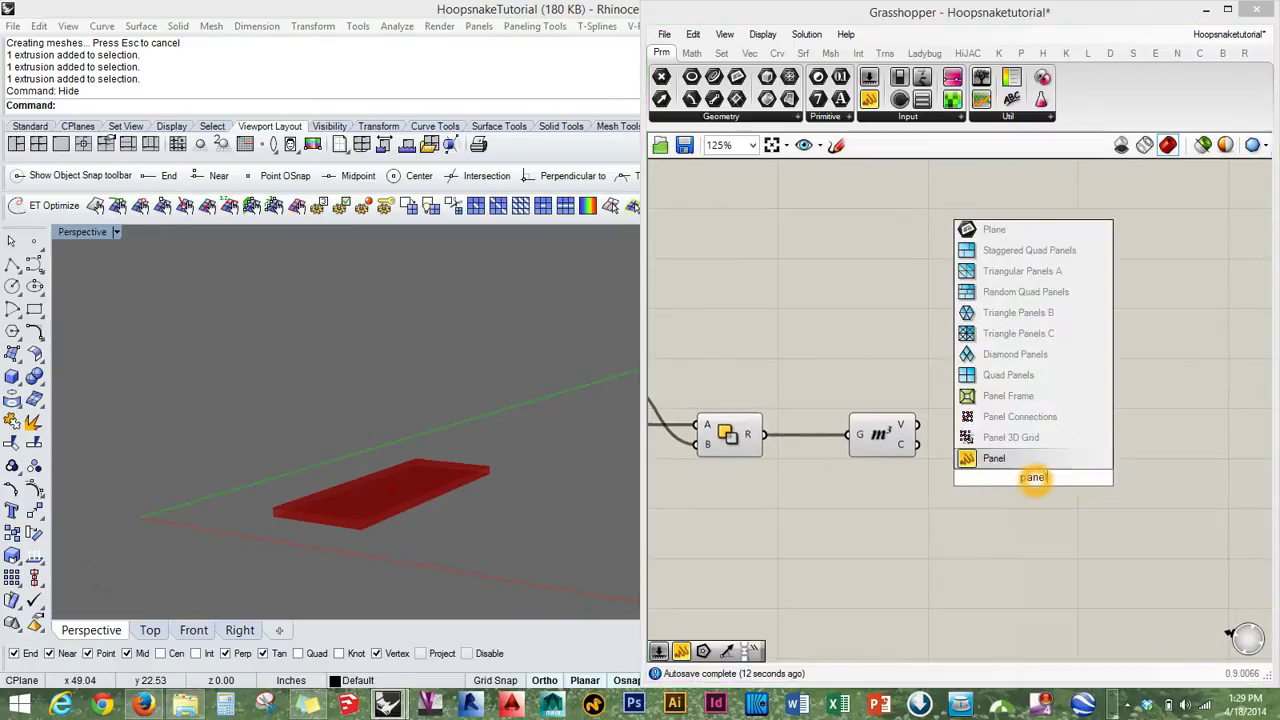
pyautogui.press('Return')
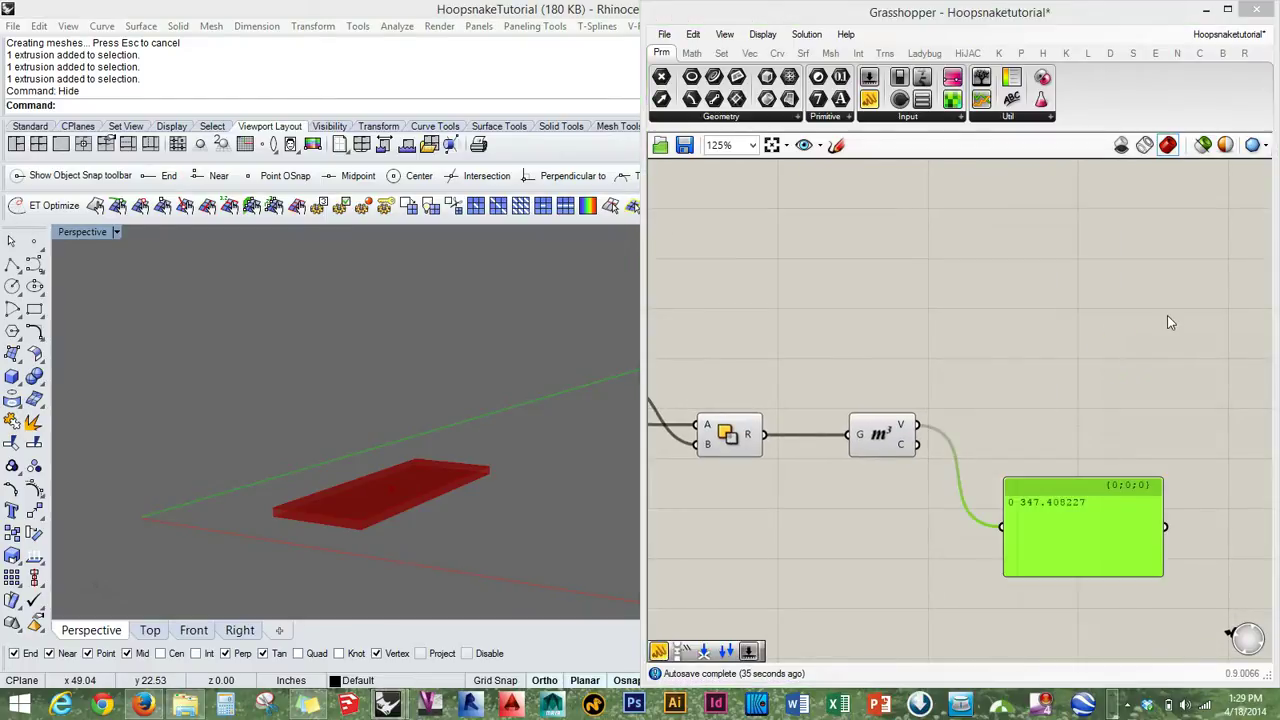
# Create a number slider set to 4000 above the Volume component.
pyautogui.moveTo(1167, 316); pyautogui.dragTo(963, 340, button='right')
pyautogui.scroll(-1, 957, 357)
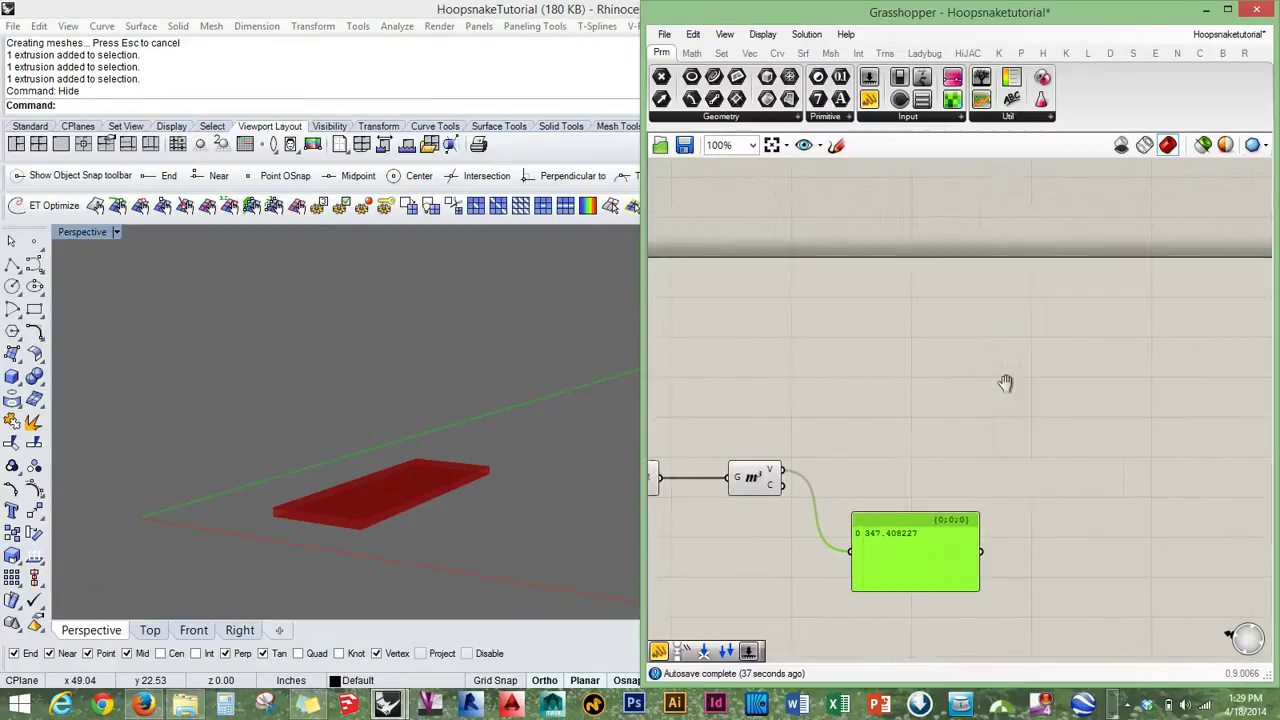
pyautogui.doubleClick(868, 376)
pyautogui.write('te')
pyautogui.press('BackSpace')
pyautogui.press('BackSpace')
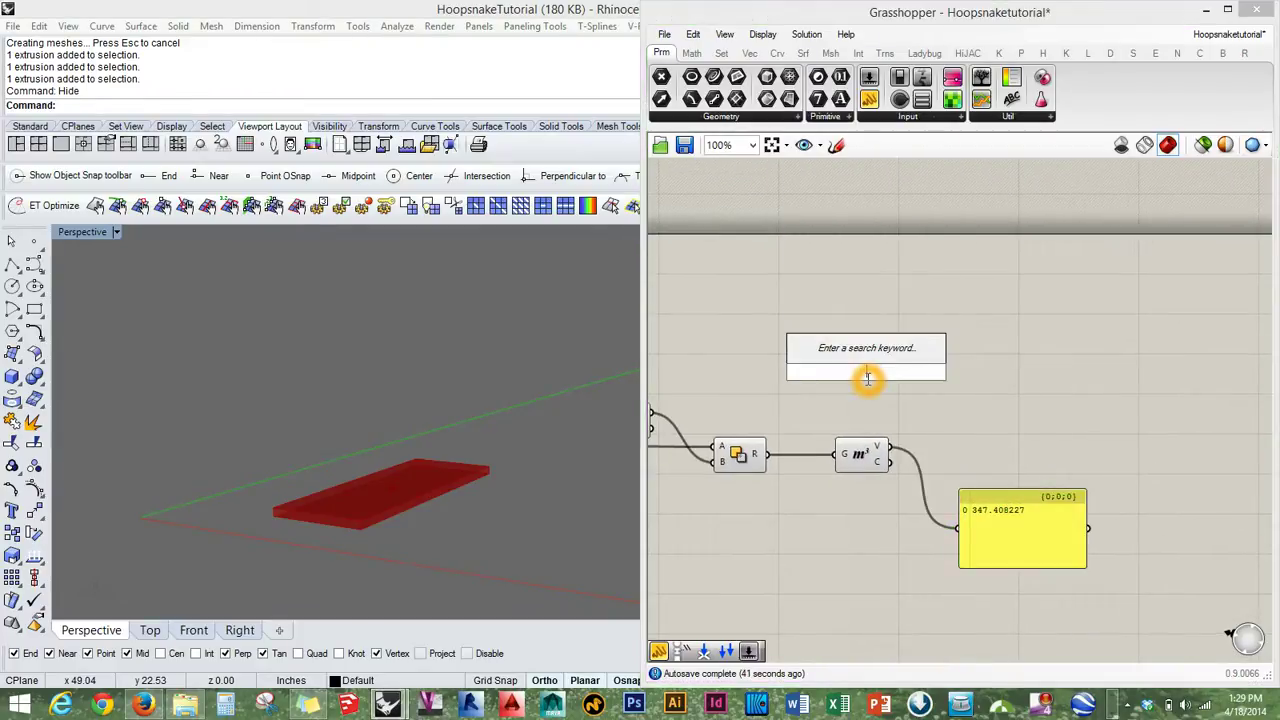
pyautogui.write('4000')
pyautogui.press('Return')
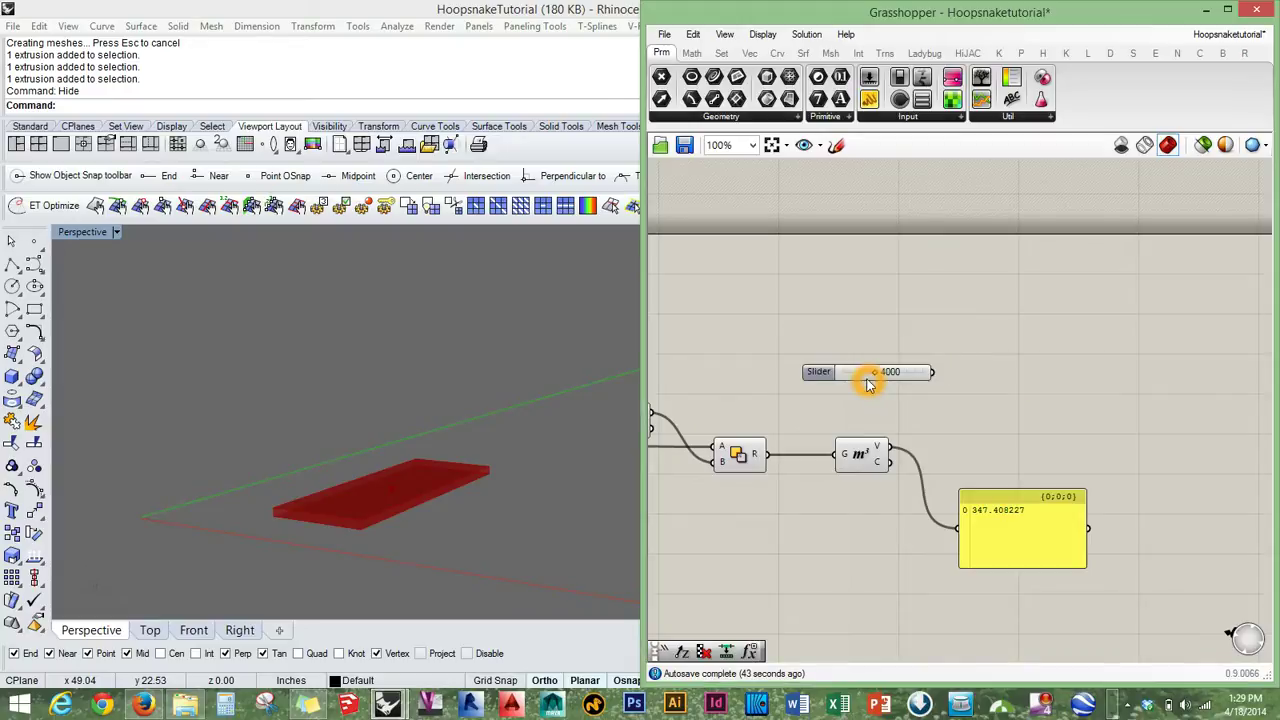
pyautogui.moveTo(862, 398); pyautogui.dragTo(970, 362)
# Copy the Volume component below List Item, connect the Bounding Box's box (B) output to its geometry input, and check the volume.
pyautogui.moveTo(903, 427); pyautogui.dragTo(1131, 309, button='right')
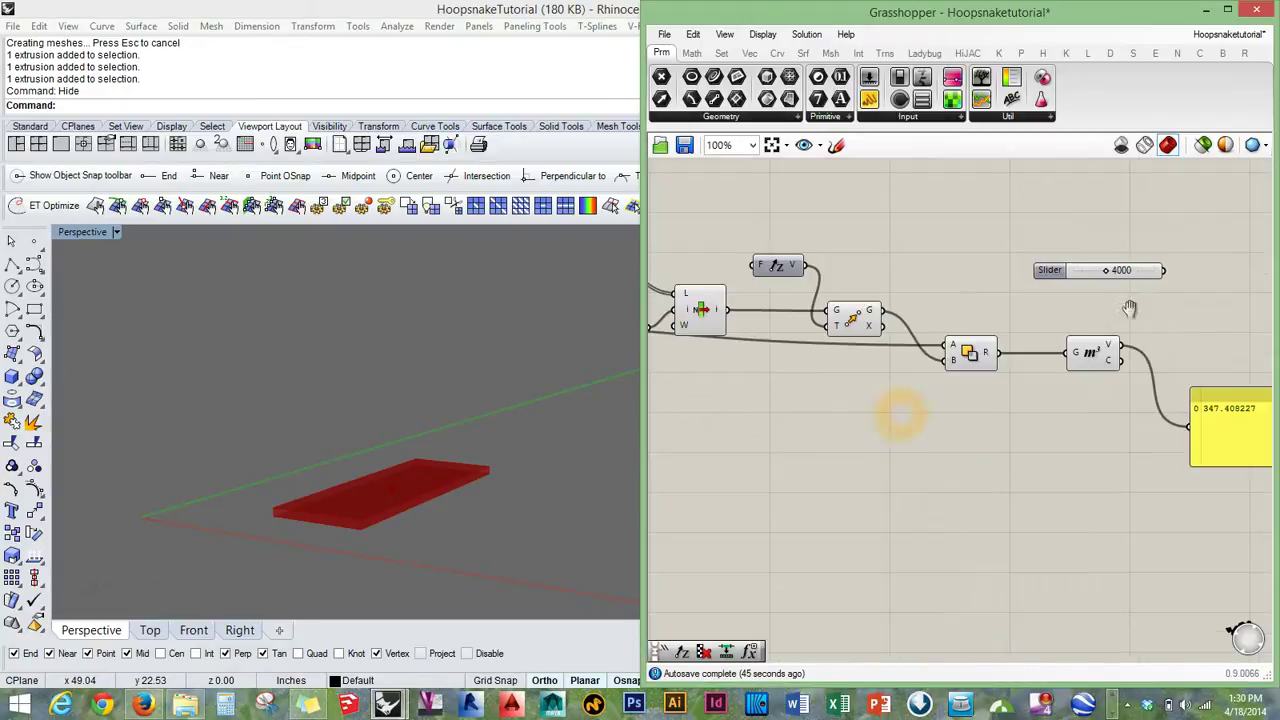
pyautogui.moveTo(960, 400); pyautogui.dragTo(1234, 392, button='right')
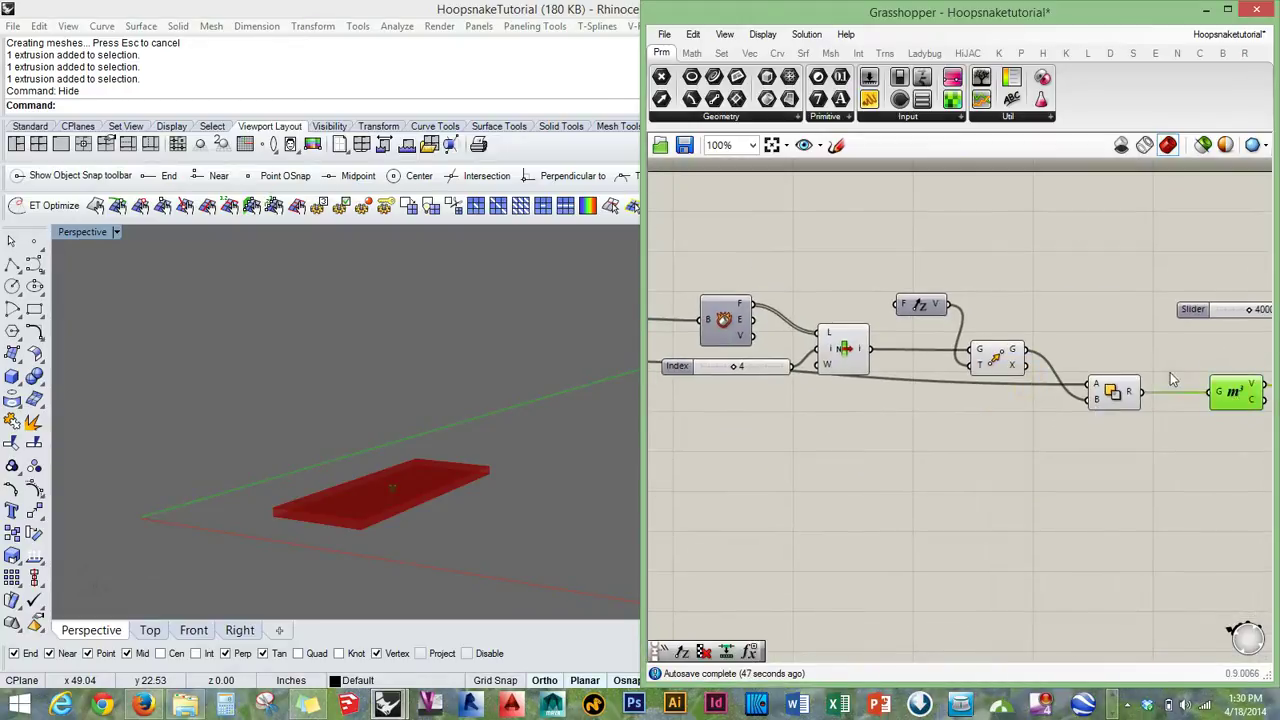
pyautogui.click(1054, 474)
pyautogui.moveTo(1237, 392); pyautogui.dragTo(871, 449)
pyautogui.moveTo(875, 450); pyautogui.dragTo(827, 425, button='right')
pyautogui.moveTo(883, 471); pyautogui.dragTo(866, 452)
pyautogui.moveTo(712, 340); pyautogui.dragTo(868, 477)
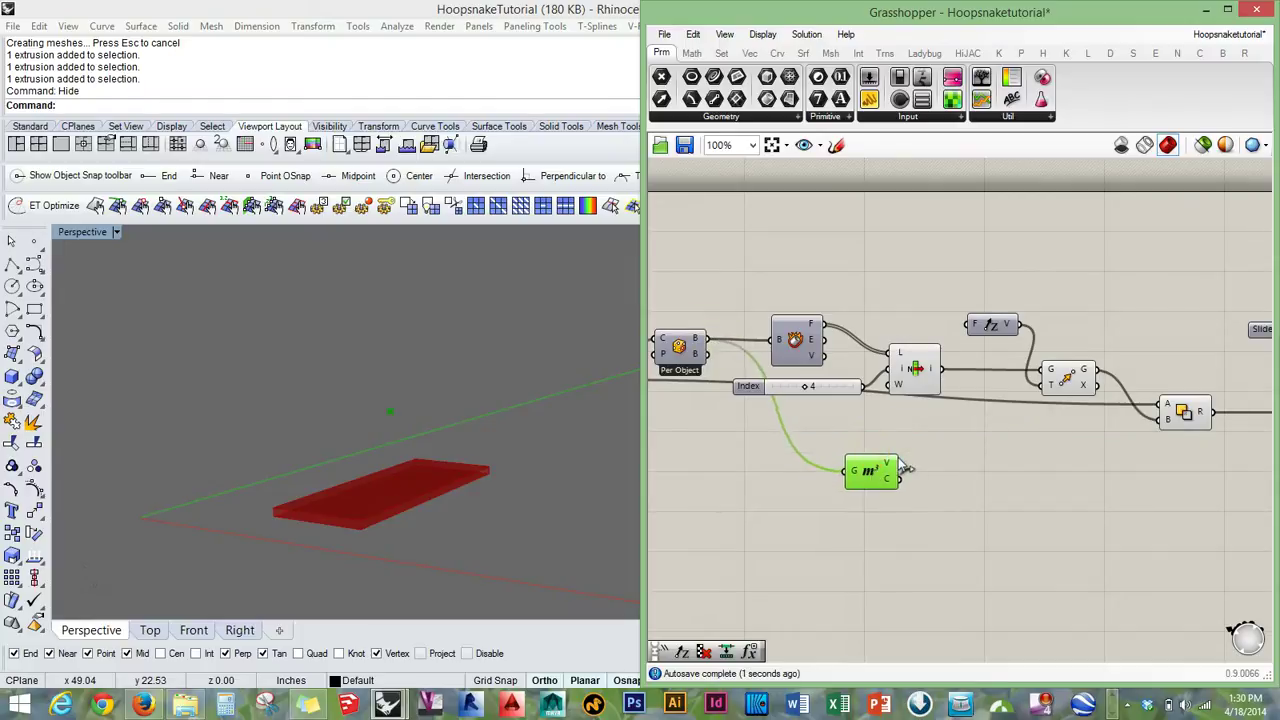
pyautogui.moveTo(893, 473)
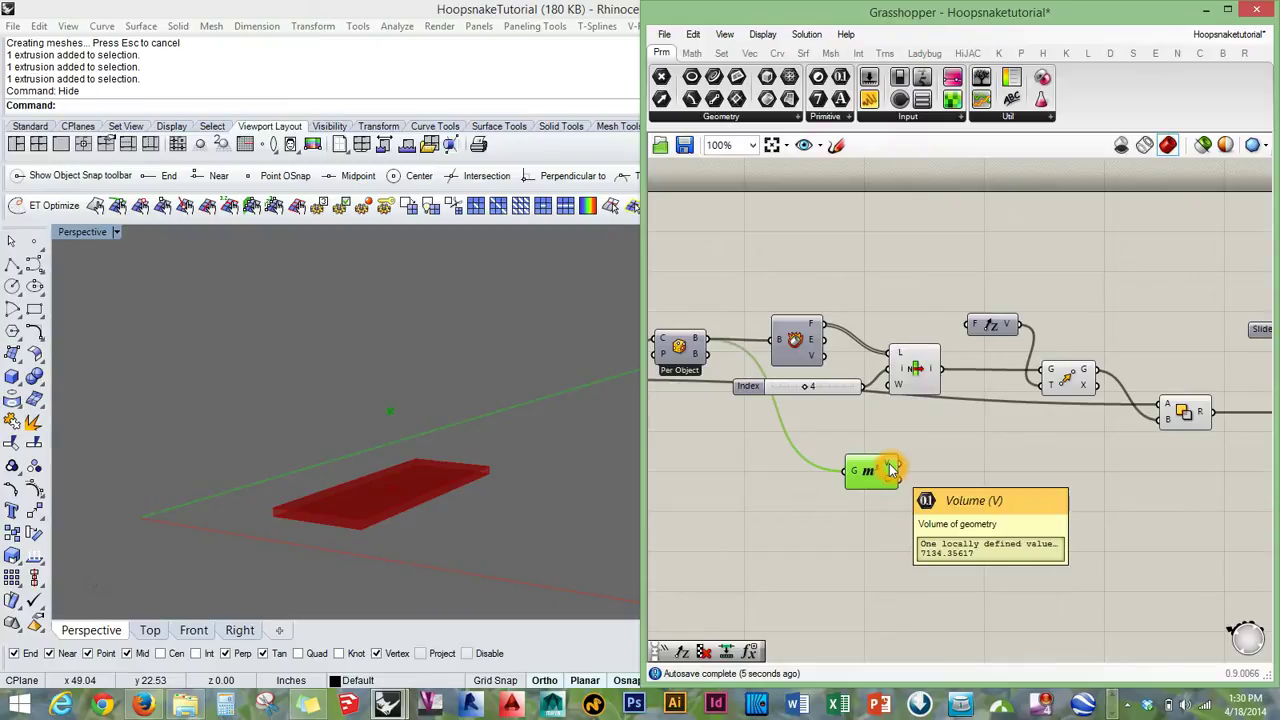
pyautogui.moveTo(1193, 337); pyautogui.dragTo(871, 362, button='right')
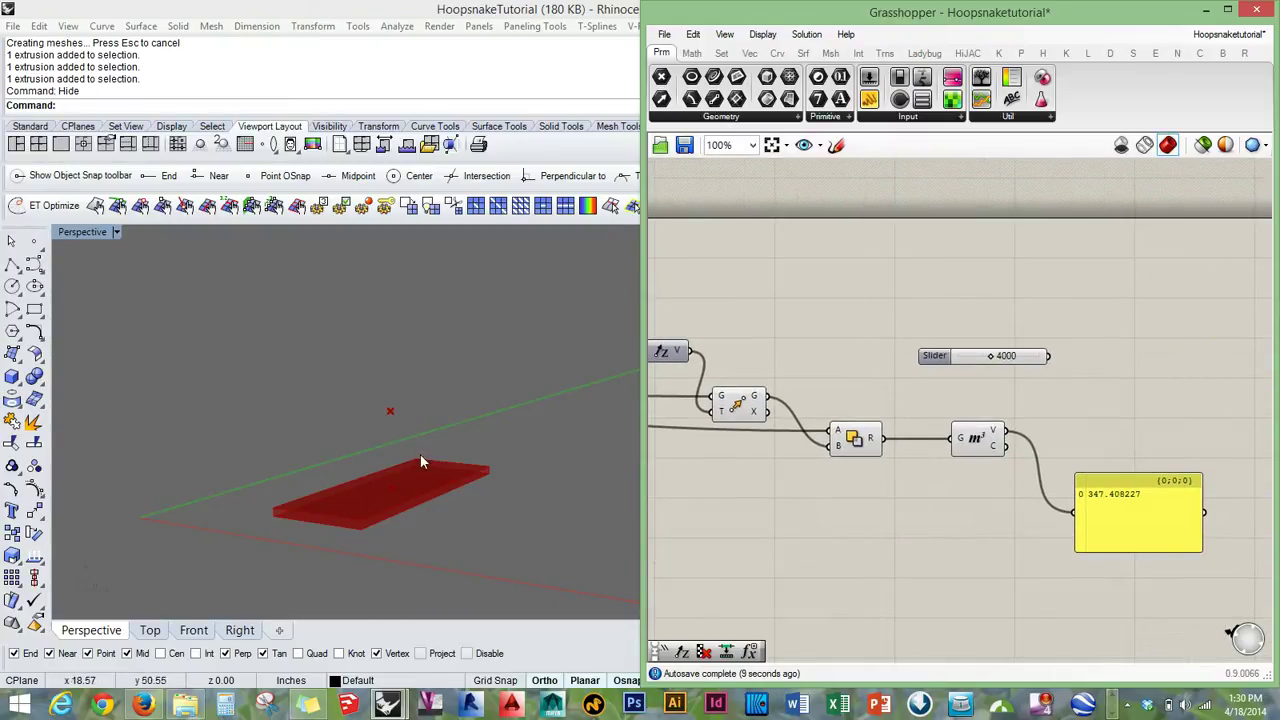
pyautogui.moveTo(783, 425); pyautogui.dragTo(913, 427, button='right')
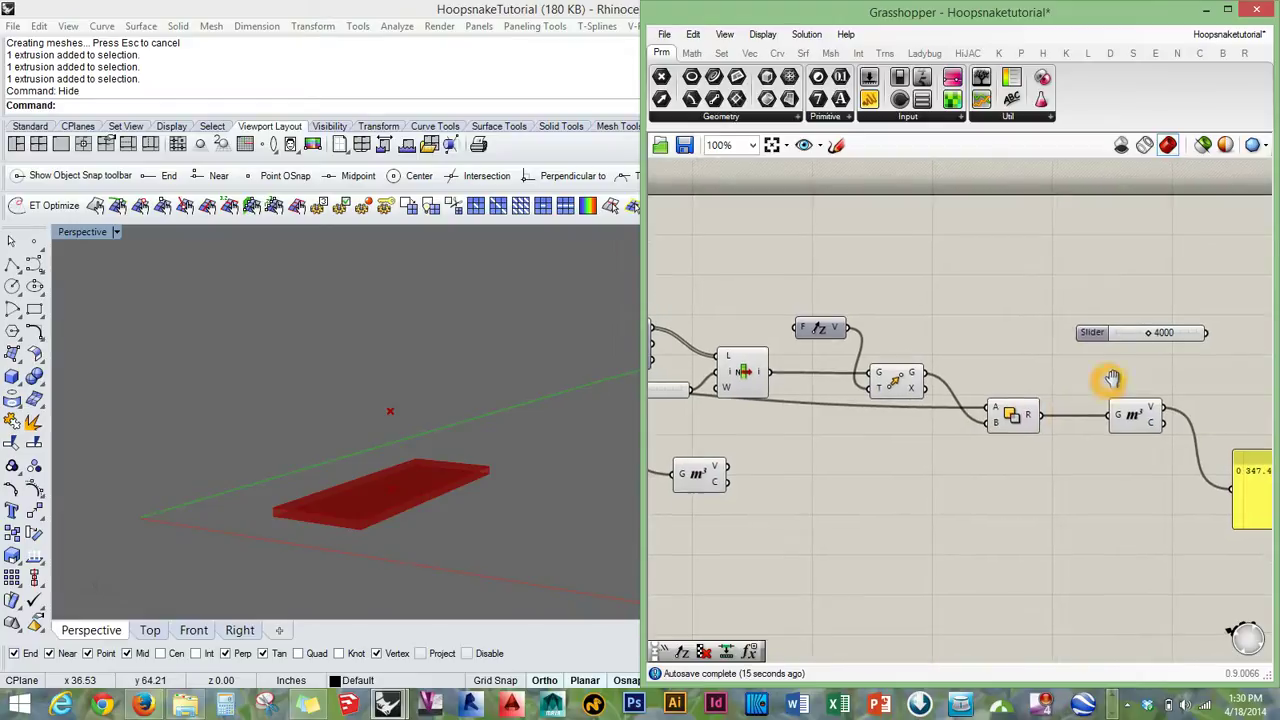
pyautogui.moveTo(1109, 377); pyautogui.dragTo(1279, 354, button='right')
pyautogui.moveTo(343, 374); pyautogui.dragTo(993, 376, button='right')
pyautogui.moveTo(1136, 354); pyautogui.dragTo(883, 351, button='right')
pyautogui.moveTo(1070, 352); pyautogui.dragTo(837, 349, button='right')
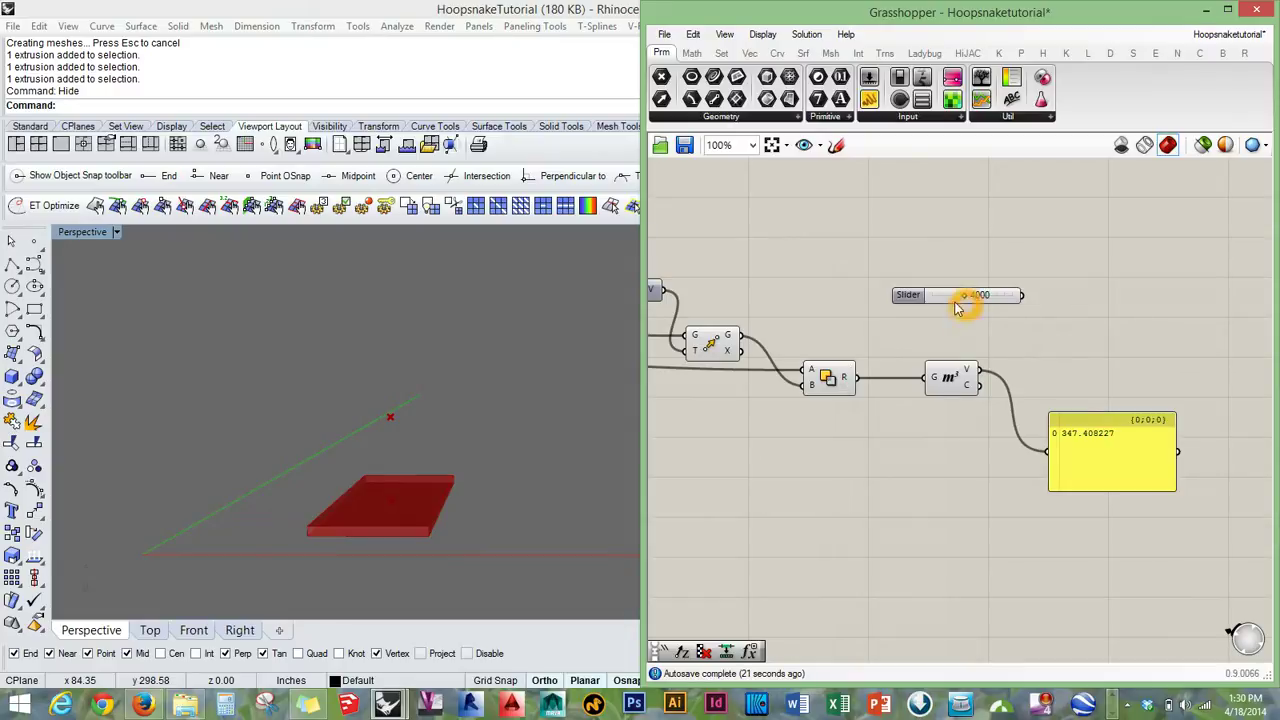
# Set the target volume slider to 6600 and place it just above the Volume component.
pyautogui.moveTo(967, 296); pyautogui.dragTo(880, 340)
pyautogui.click(1085, 341)
pyautogui.moveTo(1068, 344); pyautogui.dragTo(948, 397, button='right')
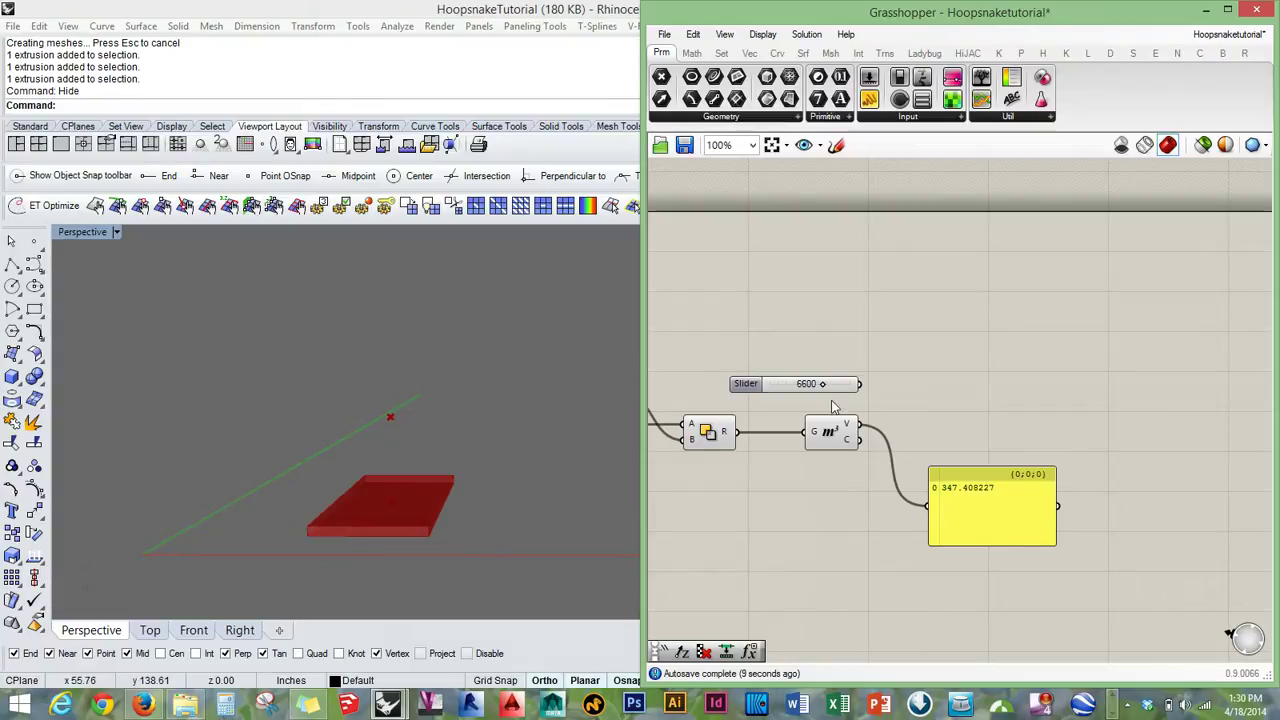
# Add a Division component and a Subtraction component side by side, following the 6600 slider.
pyautogui.moveTo(920, 411); pyautogui.dragTo(888, 341, button='right')
pyautogui.doubleClick(875, 347)
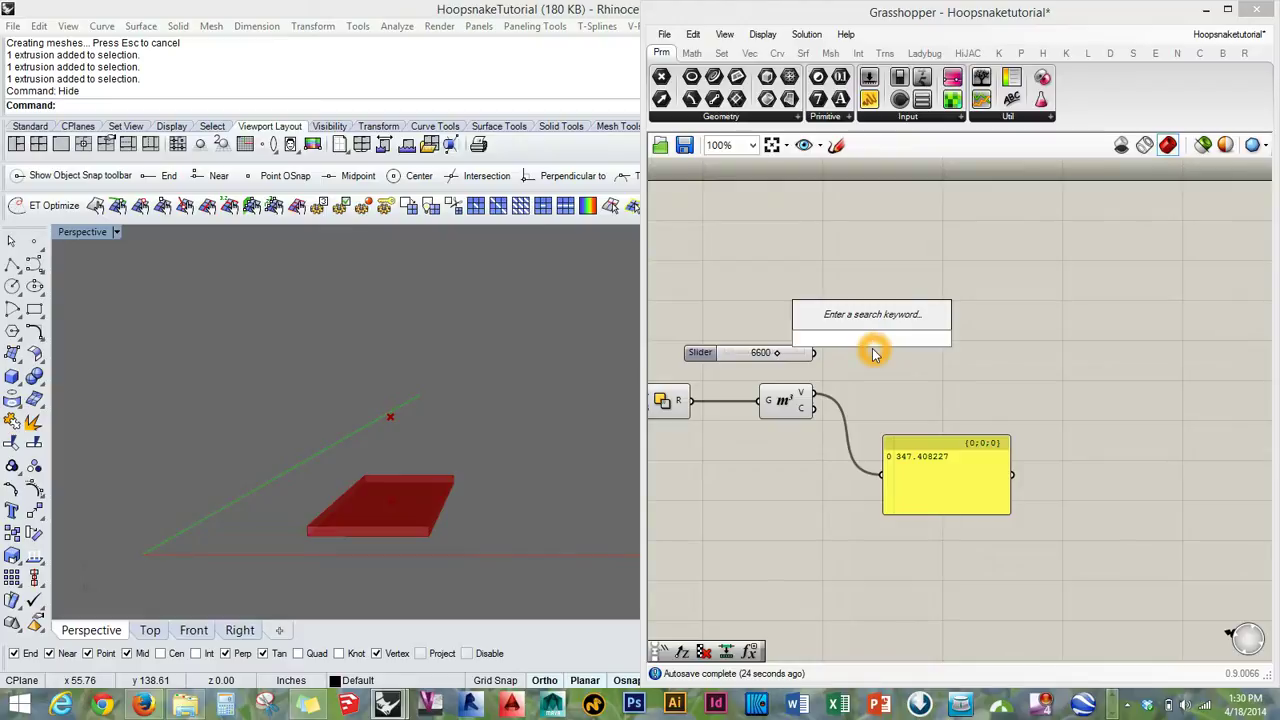
pyautogui.write('division')
pyautogui.press('Return')
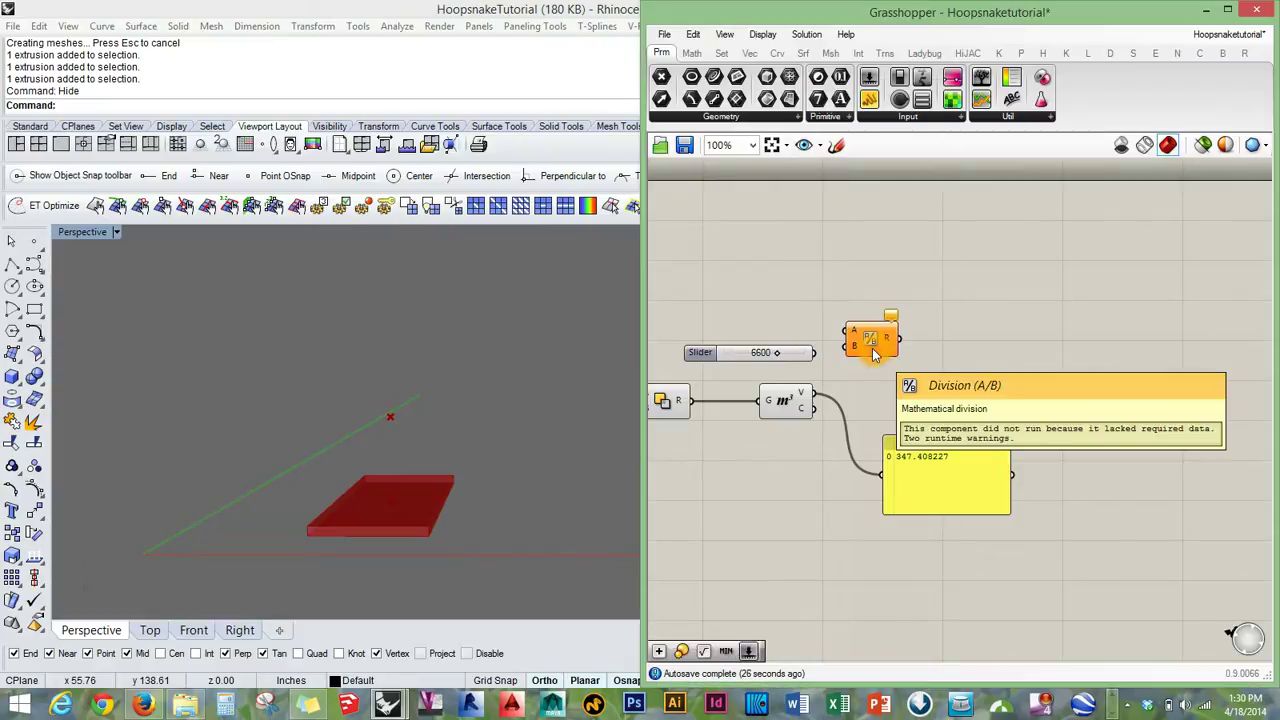
pyautogui.doubleClick(957, 333)
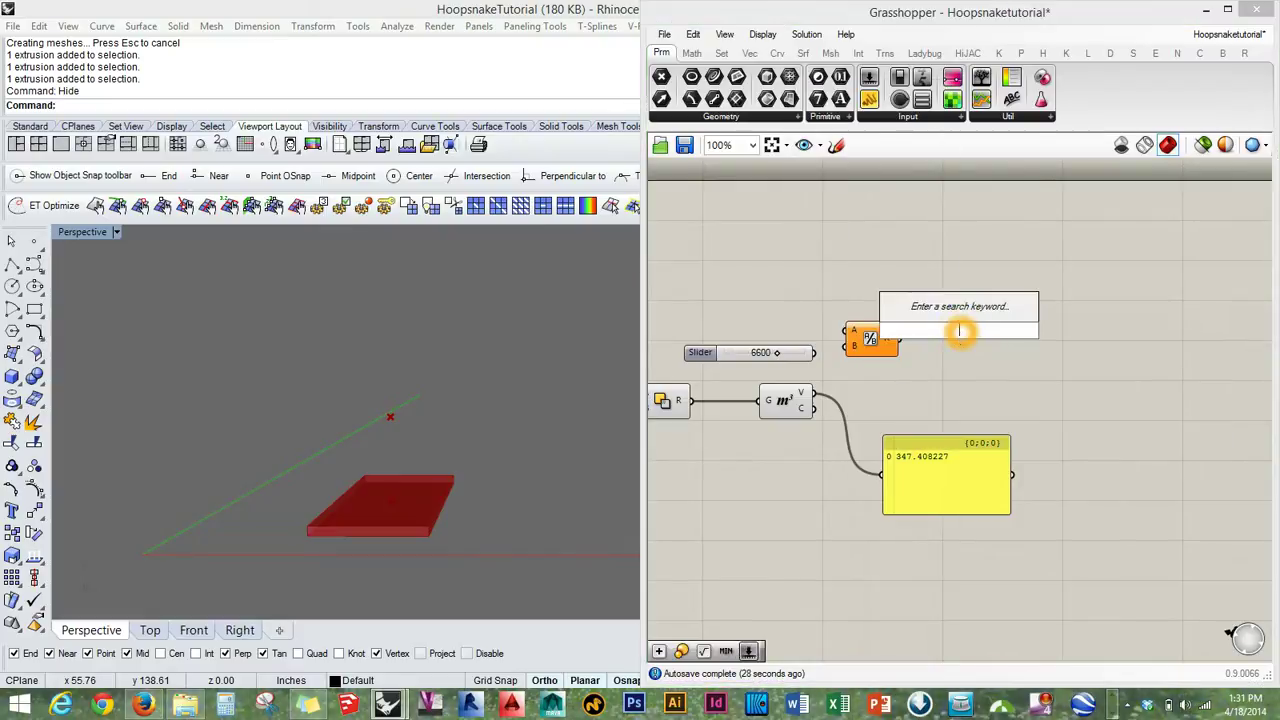
pyautogui.write('subtraction')
pyautogui.press('Return')
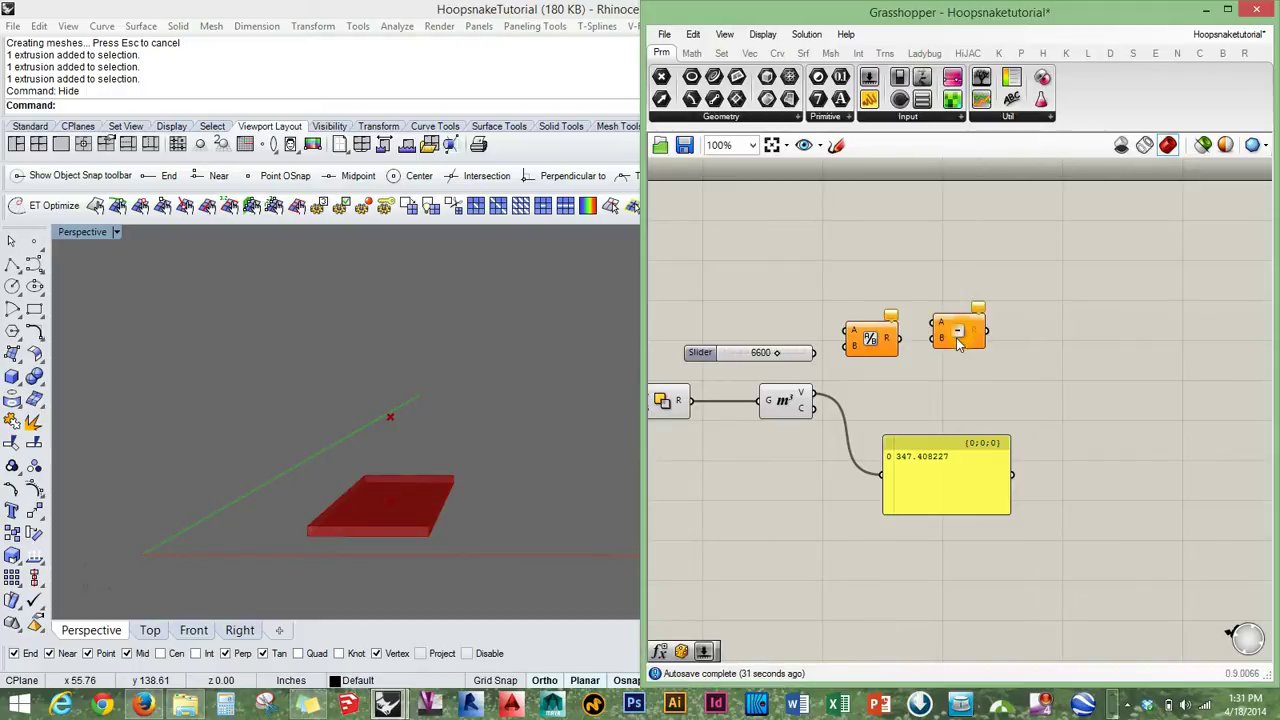
# Add an Evaluate component beyond Subtraction and define its F expression from x and y.
pyautogui.doubleClick(1024, 331)
pyautogui.write('evalu')
pyautogui.press('Return')
pyautogui.moveTo(1000, 327); pyautogui.dragTo(1070, 325)
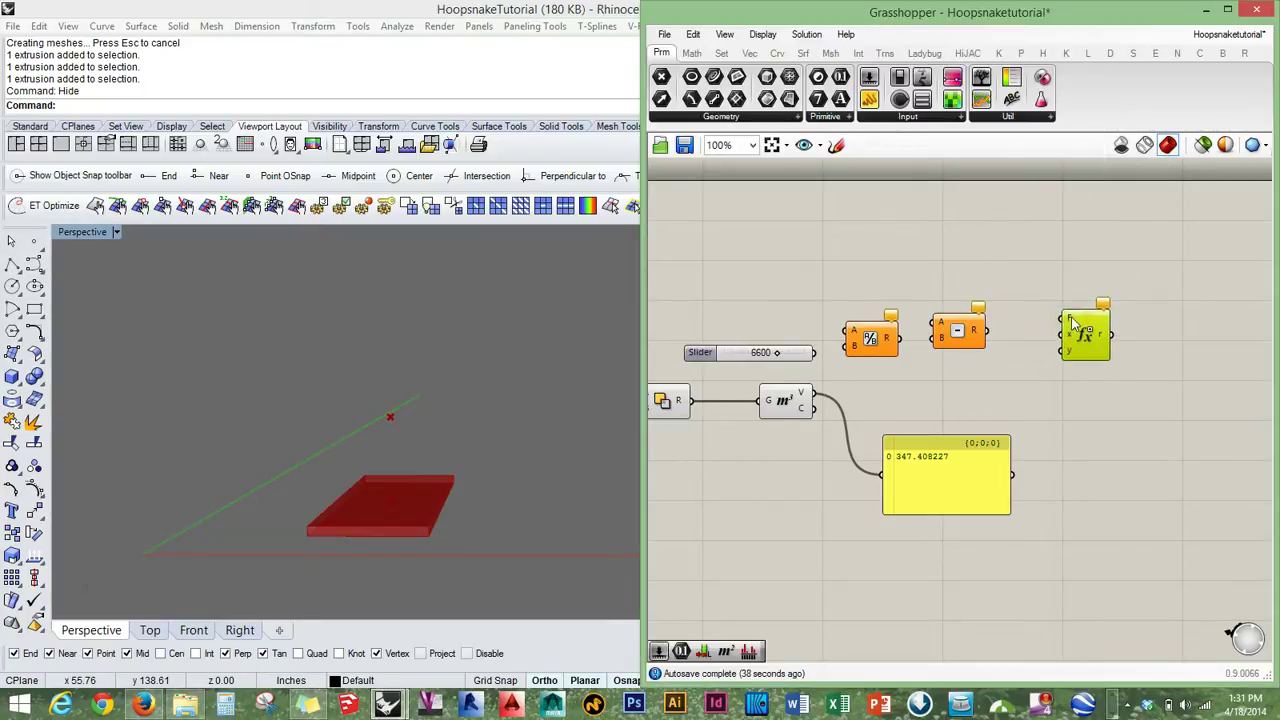
pyautogui.rightClick(1067, 321)
pyautogui.click(1134, 531)
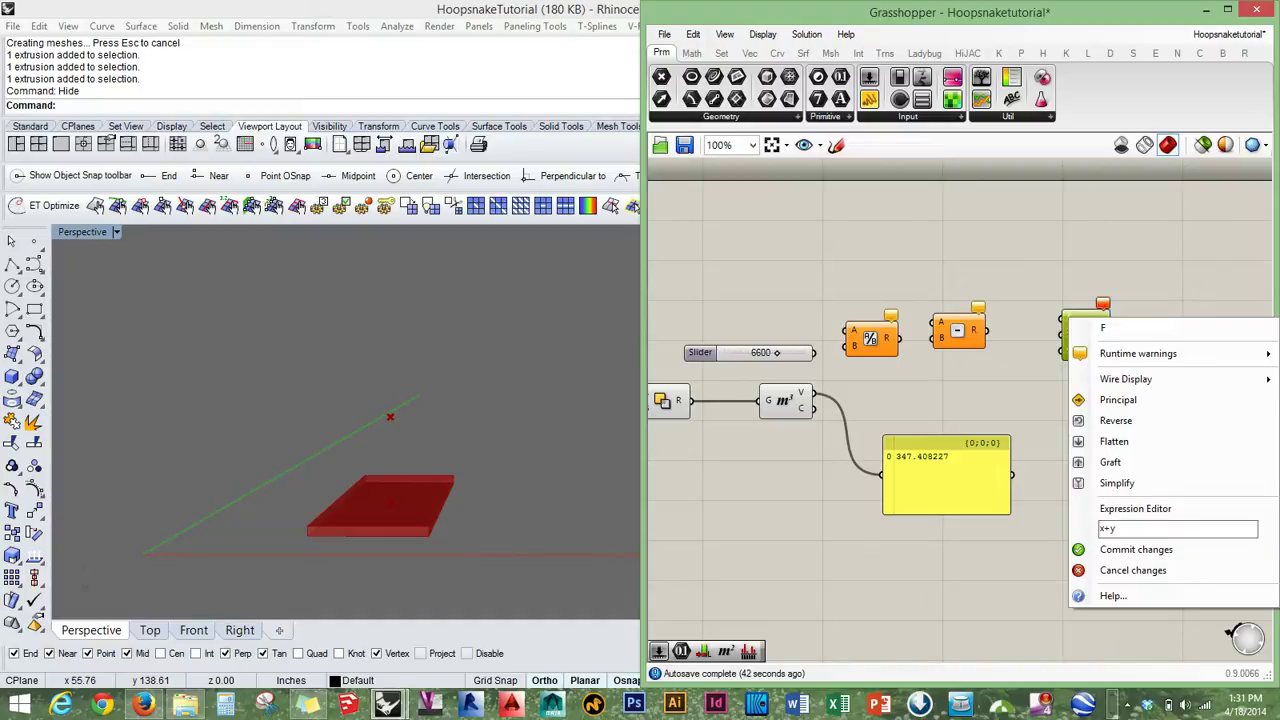
pyautogui.click(1015, 382)
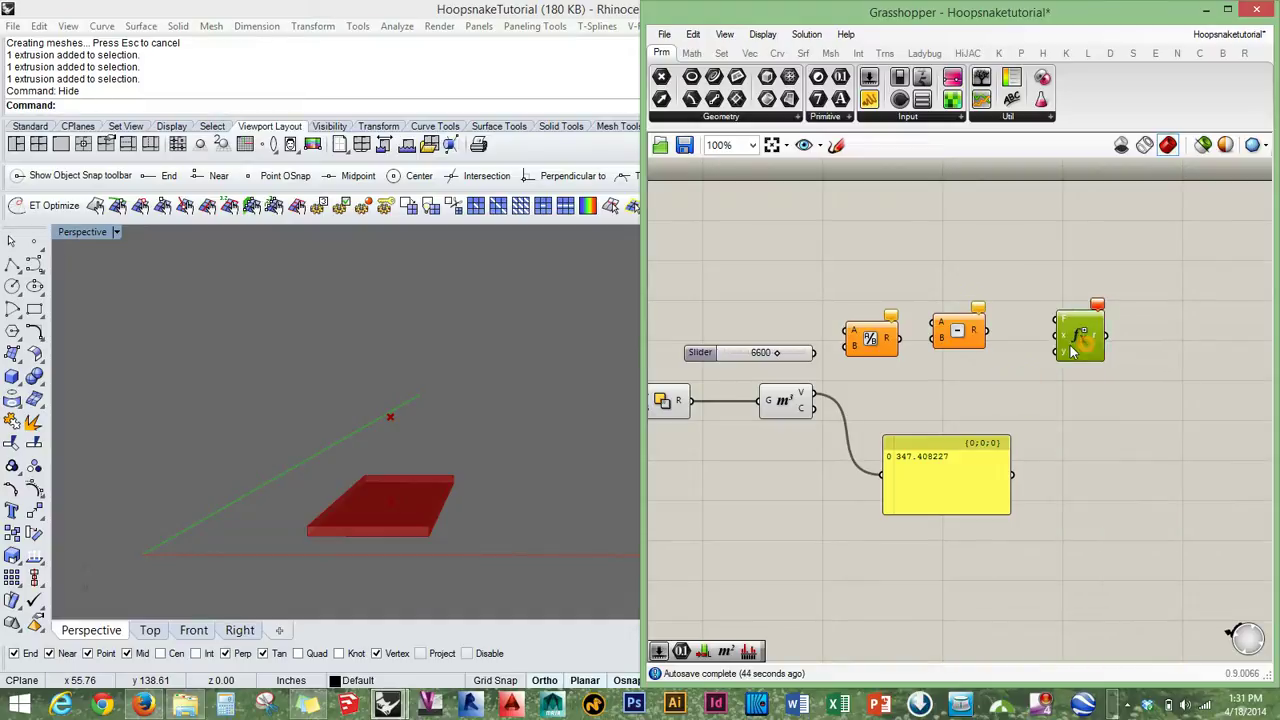
# Create a number slider set to 3 below Subtraction and connect it to Evaluate's y input.
pyautogui.moveTo(1024, 366); pyautogui.dragTo(956, 406, button='right')
pyautogui.click(960, 410)
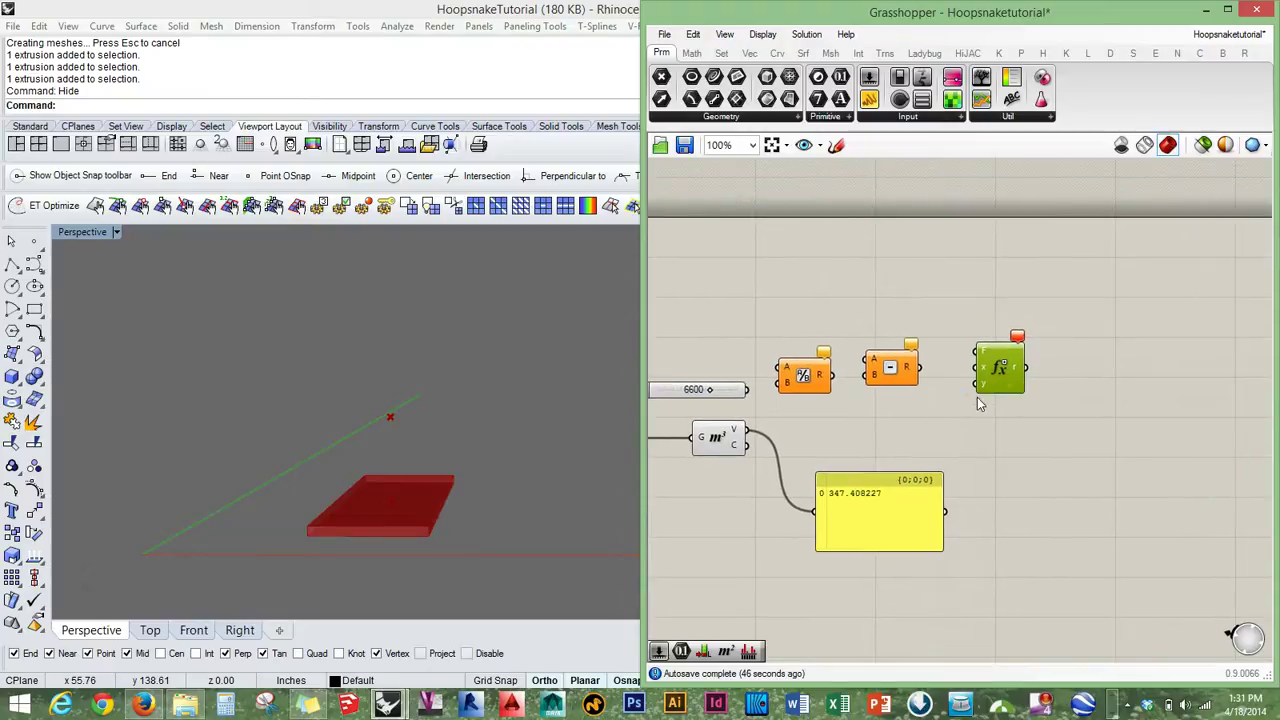
pyautogui.moveTo(890, 437); pyautogui.dragTo(997, 395, button='right')
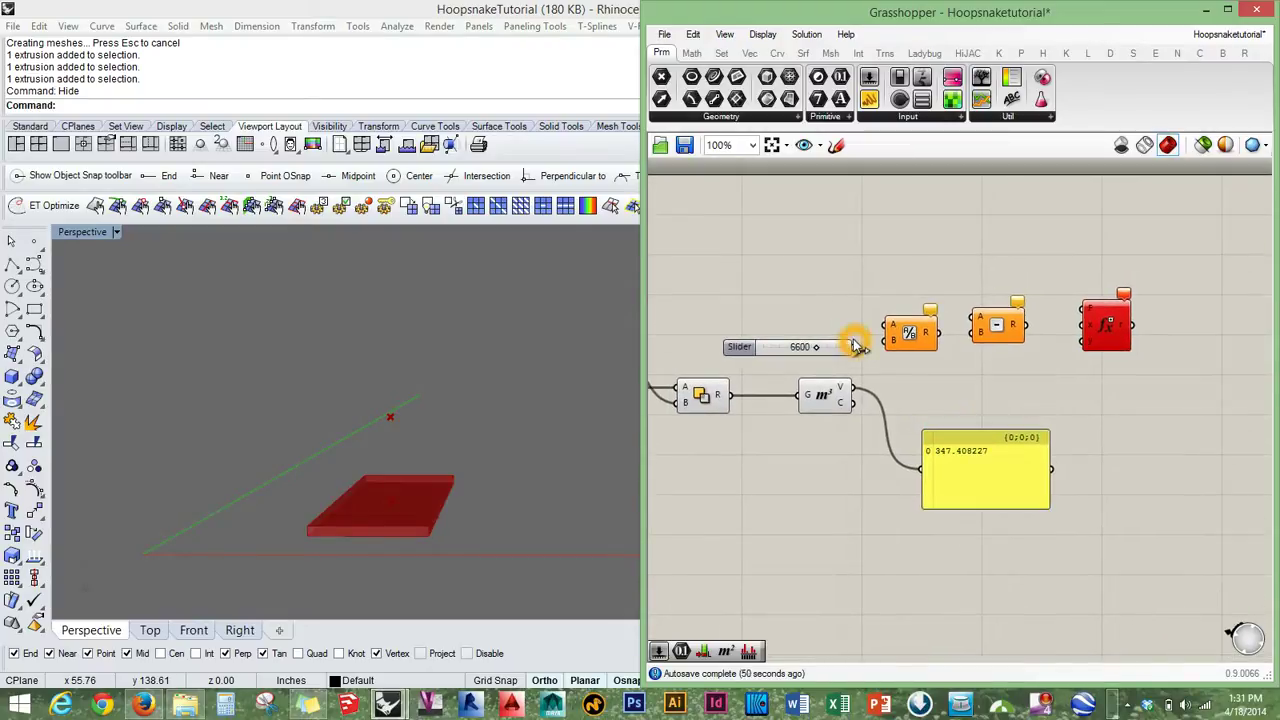
pyautogui.moveTo(1024, 467); pyautogui.dragTo(874, 486, button='right')
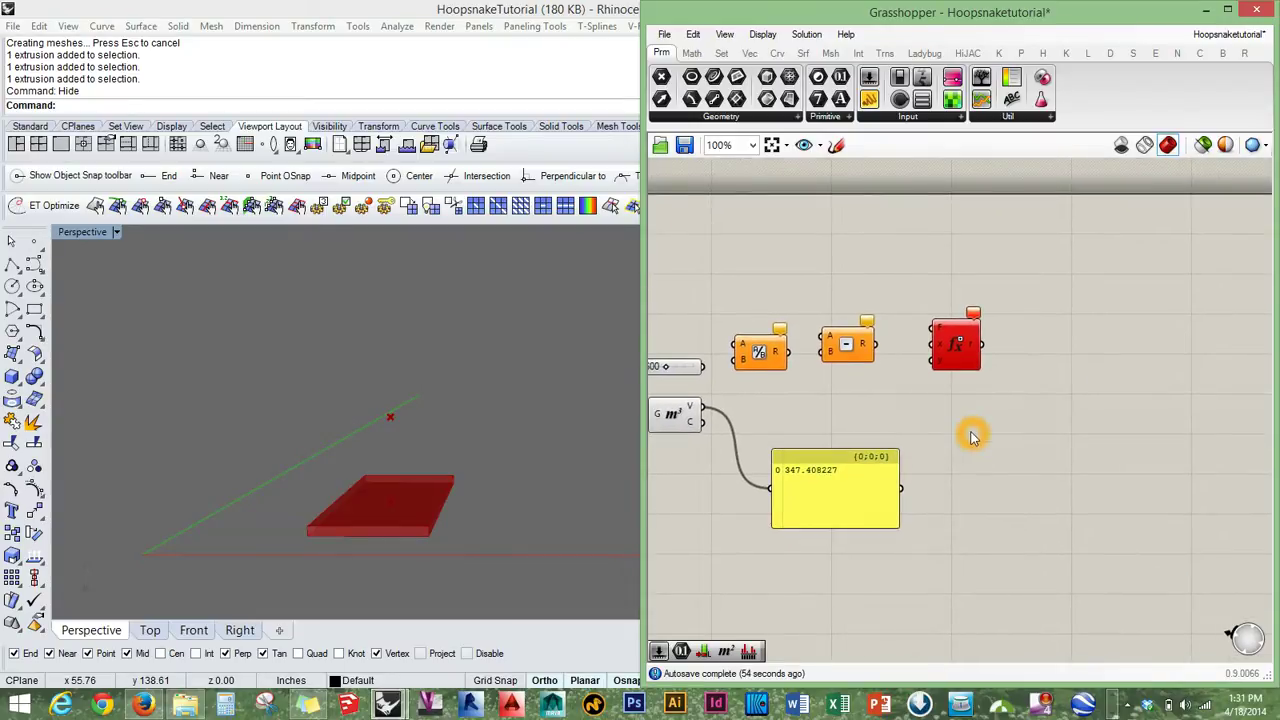
pyautogui.doubleClick(868, 378)
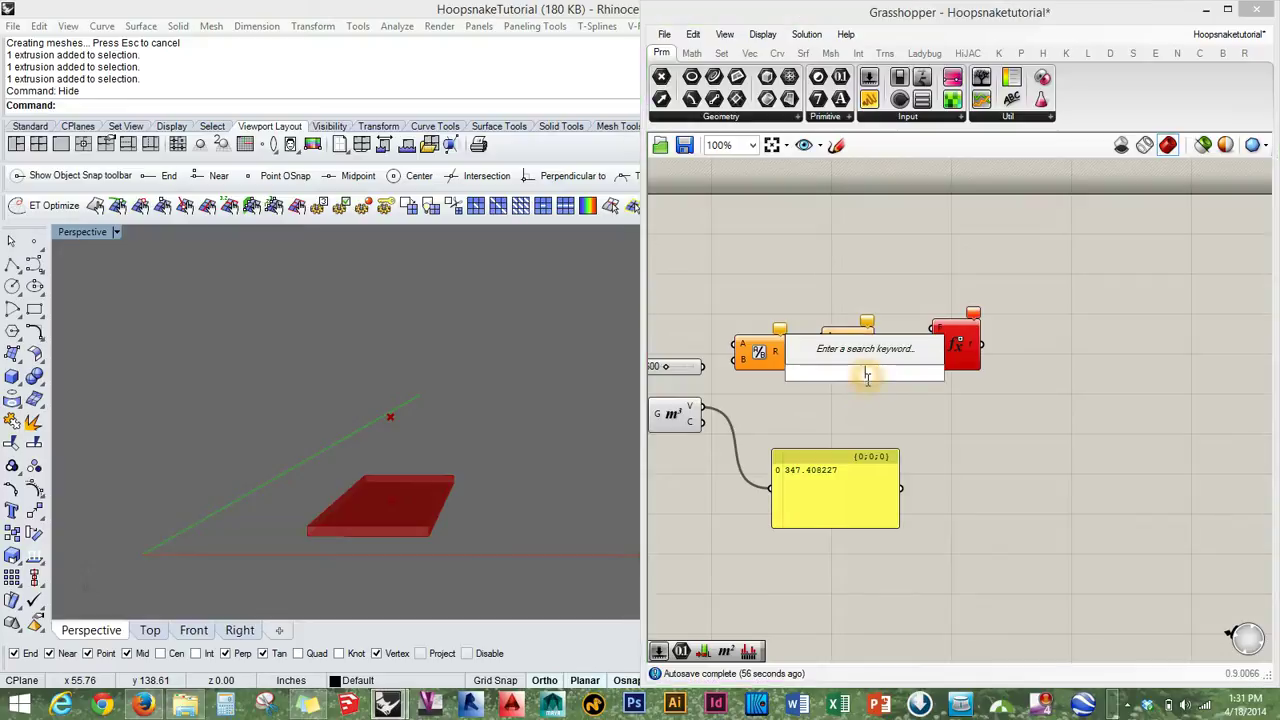
pyautogui.write('3')
pyautogui.press('Return')
pyautogui.moveTo(948, 335); pyautogui.dragTo(1015, 338)
pyautogui.moveTo(932, 373); pyautogui.dragTo(998, 364)
# Connect Division's result (R) to Subtraction's B input and Subtraction's result (R) to Evaluate's x input, tidying the components.
pyautogui.moveTo(897, 382); pyautogui.dragTo(974, 372, button='right')
pyautogui.moveTo(955, 342)
pyautogui.mouseDown()
pyautogui.moveTo(1072, 340)
pyautogui.moveTo(934, 334)
pyautogui.moveTo(961, 332)
pyautogui.mouseUp()
pyautogui.moveTo(921, 360); pyautogui.dragTo(925, 366)
pyautogui.moveTo(840, 344); pyautogui.dragTo(937, 324)
# Set Subtraction's A input to a constant value of 1.
pyautogui.rightClick(940, 330)
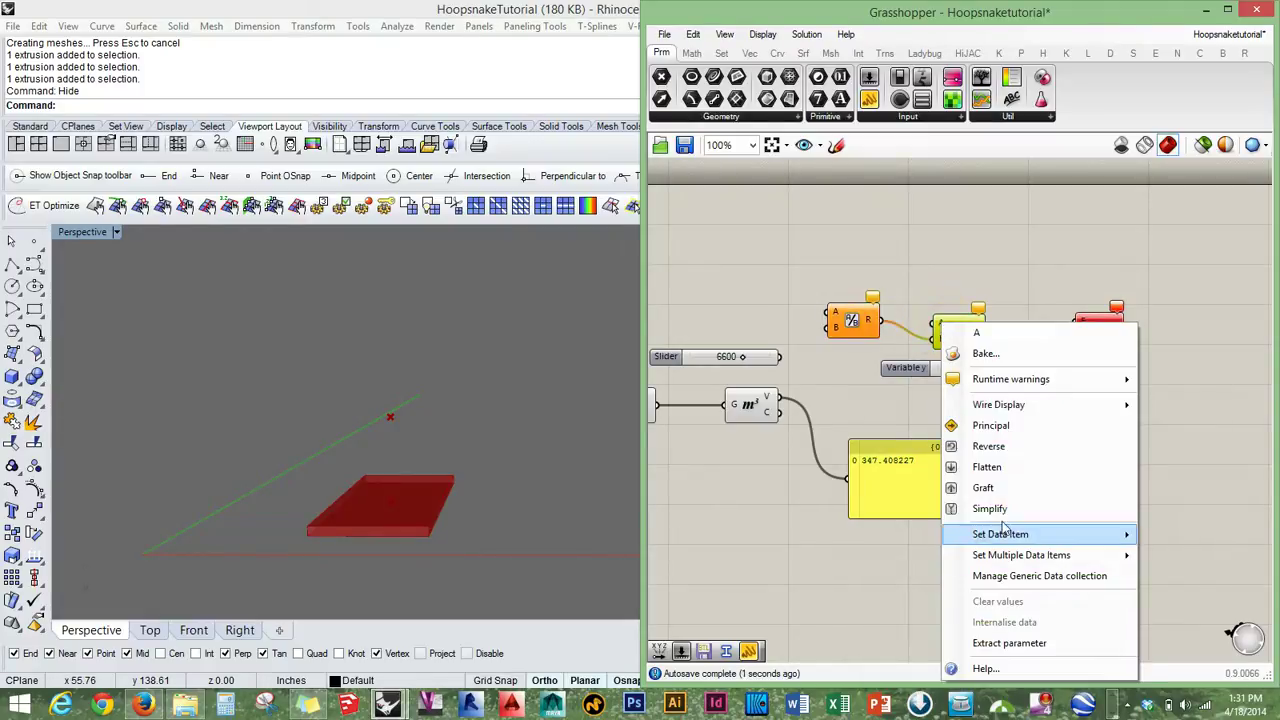
pyautogui.moveTo(1012, 542)
pyautogui.click(908, 533)
pyautogui.write('1')
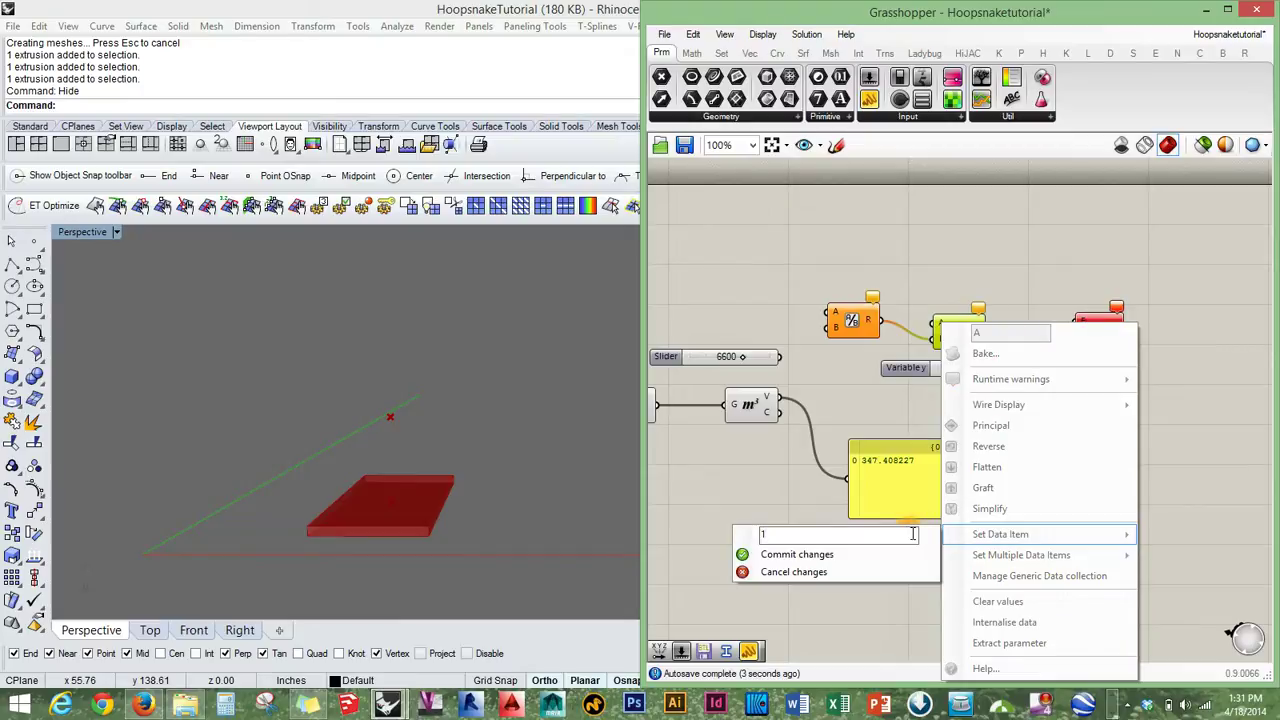
pyautogui.click(888, 554)
pyautogui.click(786, 278)
# Connect the 6600 slider to Division's B input and Volume's V output to Division's A input.
pyautogui.moveTo(855, 328); pyautogui.dragTo(862, 342)
pyautogui.click(785, 360)
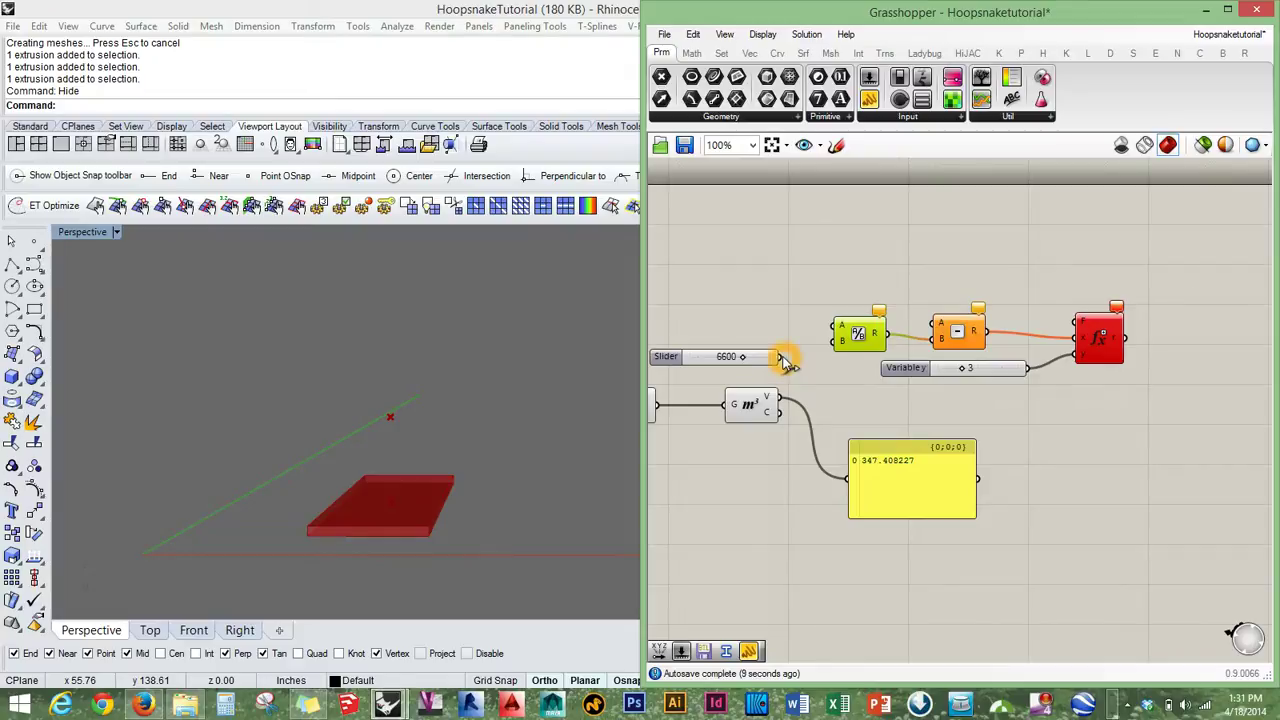
pyautogui.moveTo(785, 362); pyautogui.dragTo(838, 341)
pyautogui.click(785, 404)
pyautogui.moveTo(787, 405); pyautogui.dragTo(835, 333)
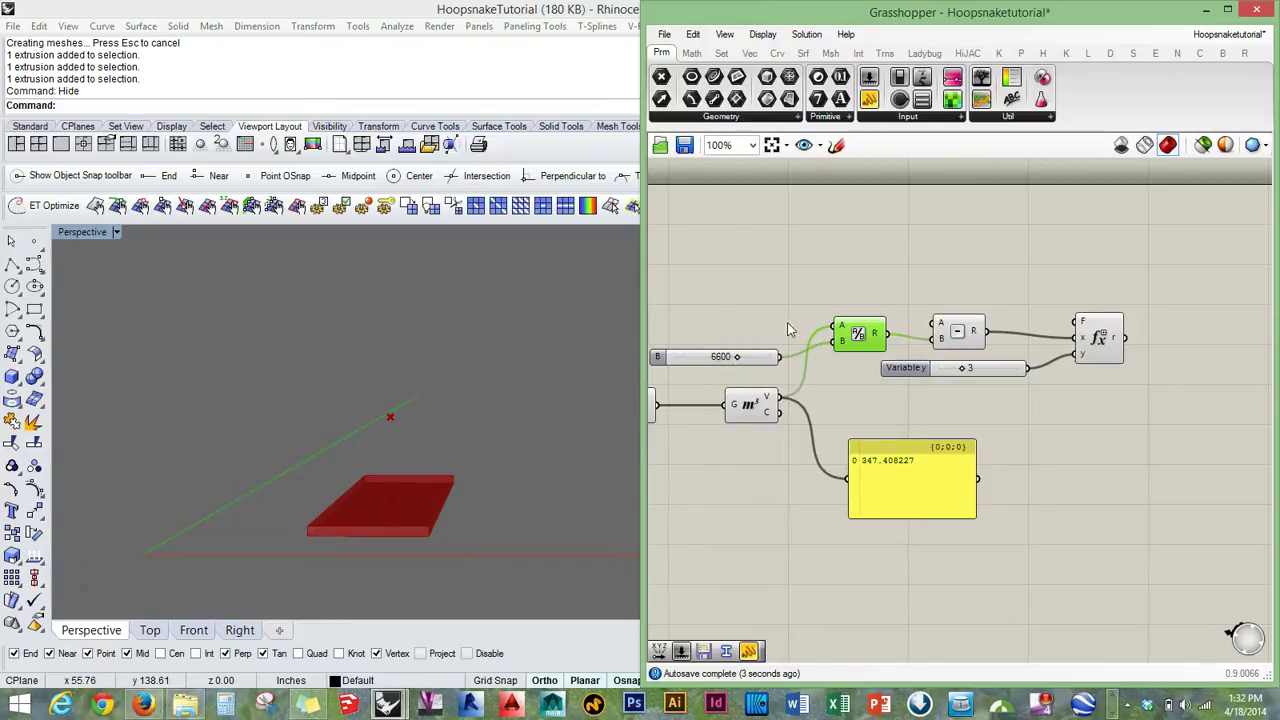
pyautogui.moveTo(826, 340); pyautogui.dragTo(836, 338)
pyautogui.moveTo(940, 323); pyautogui.dragTo(893, 375)
pyautogui.click(969, 412)
pyautogui.moveTo(983, 401); pyautogui.dragTo(954, 442, button='right')
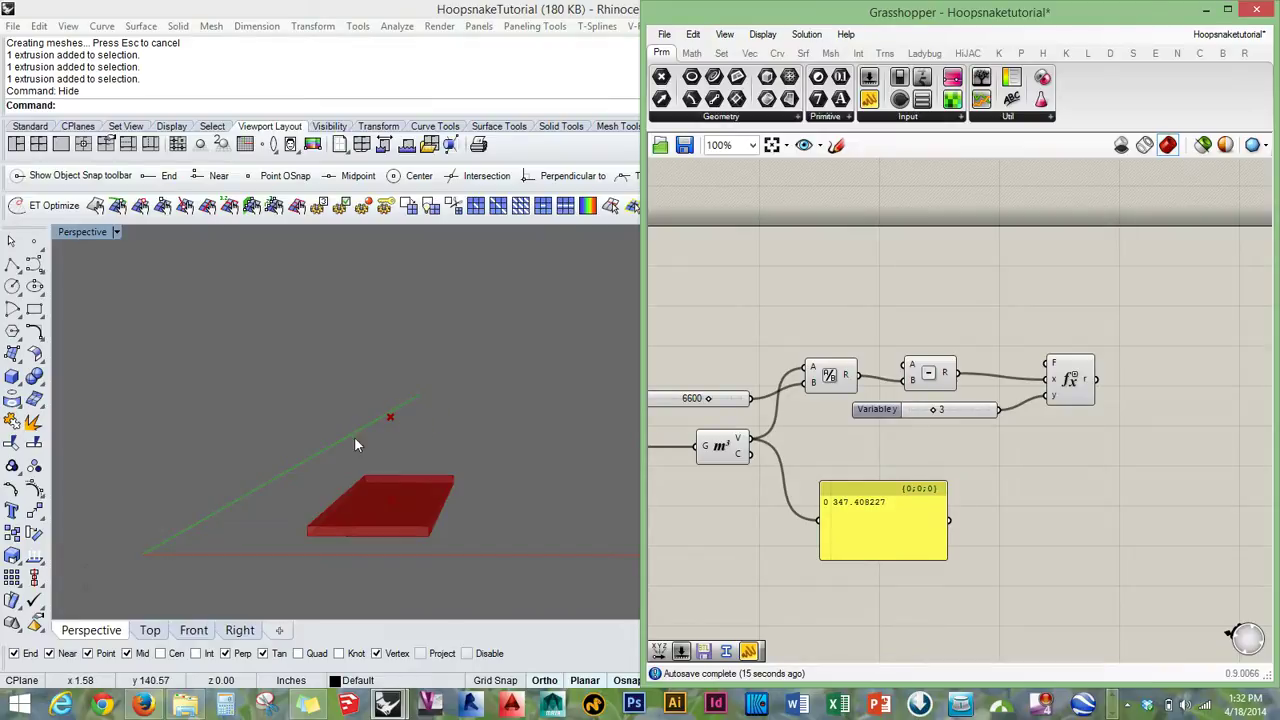
# Add a Smaller Than component below the Evaluate component.
pyautogui.moveTo(1027, 422); pyautogui.dragTo(928, 383, button='right')
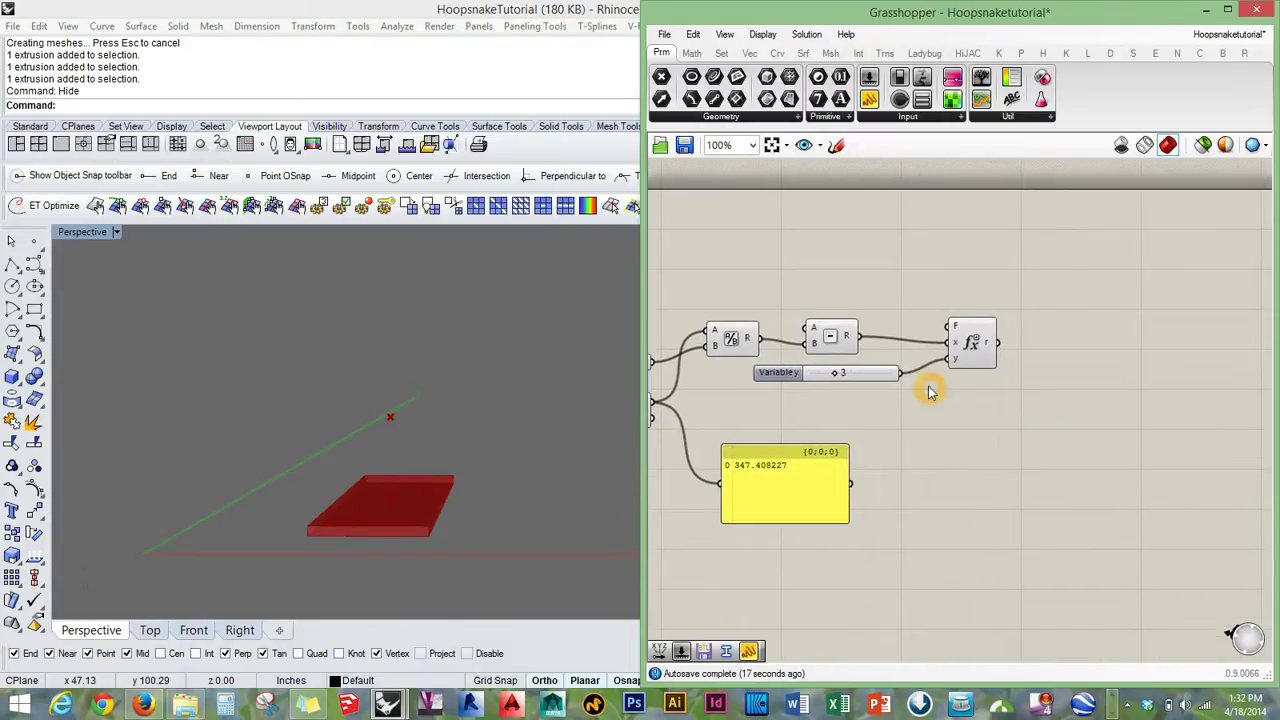
pyautogui.click(928, 382)
pyautogui.moveTo(940, 433); pyautogui.dragTo(916, 434, button='right')
pyautogui.doubleClick(897, 442)
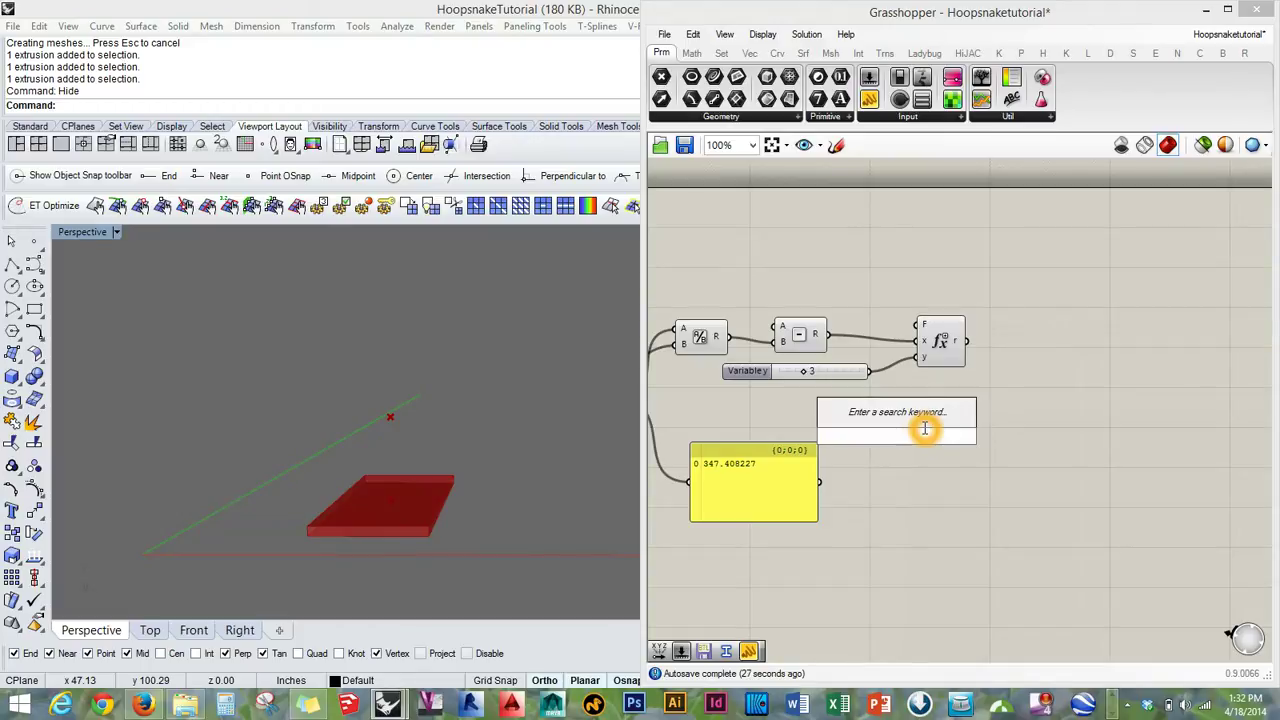
pyautogui.write('less')
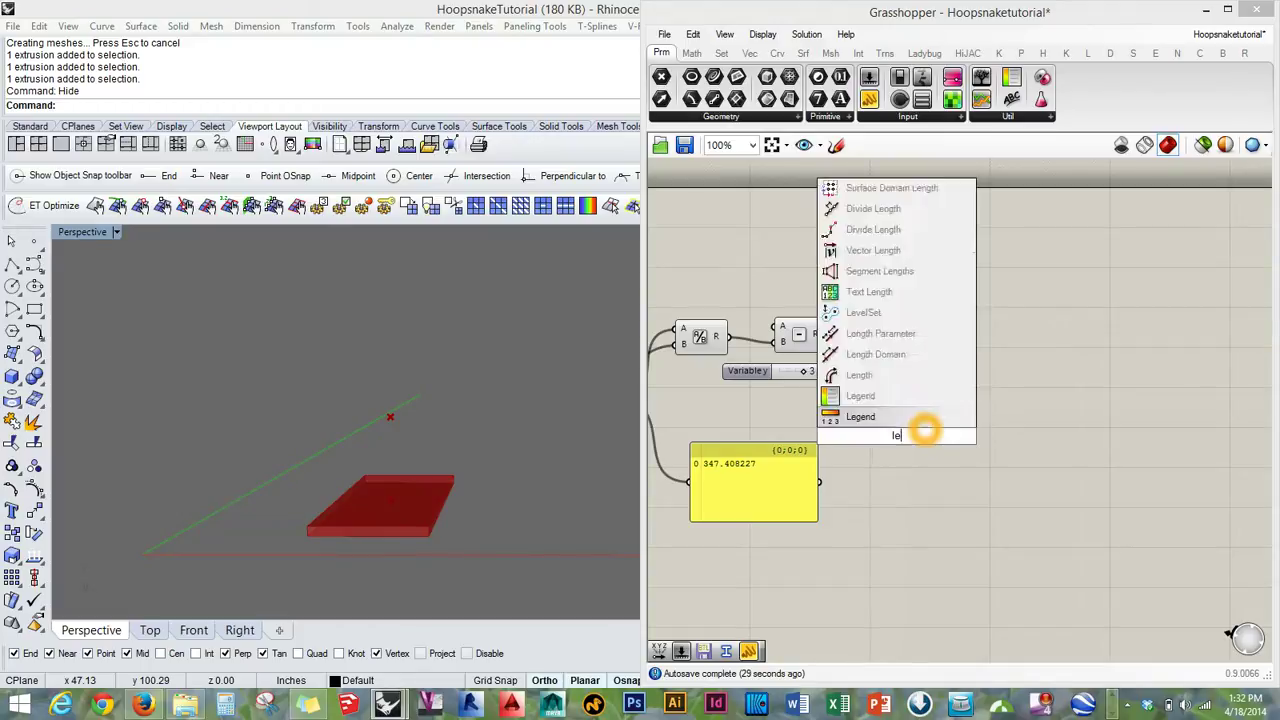
pyautogui.press('BackSpace')
pyautogui.press('BackSpace')
pyautogui.press('BackSpace')
pyautogui.press('BackSpace')
pyautogui.write('smaller')
pyautogui.press('Return')
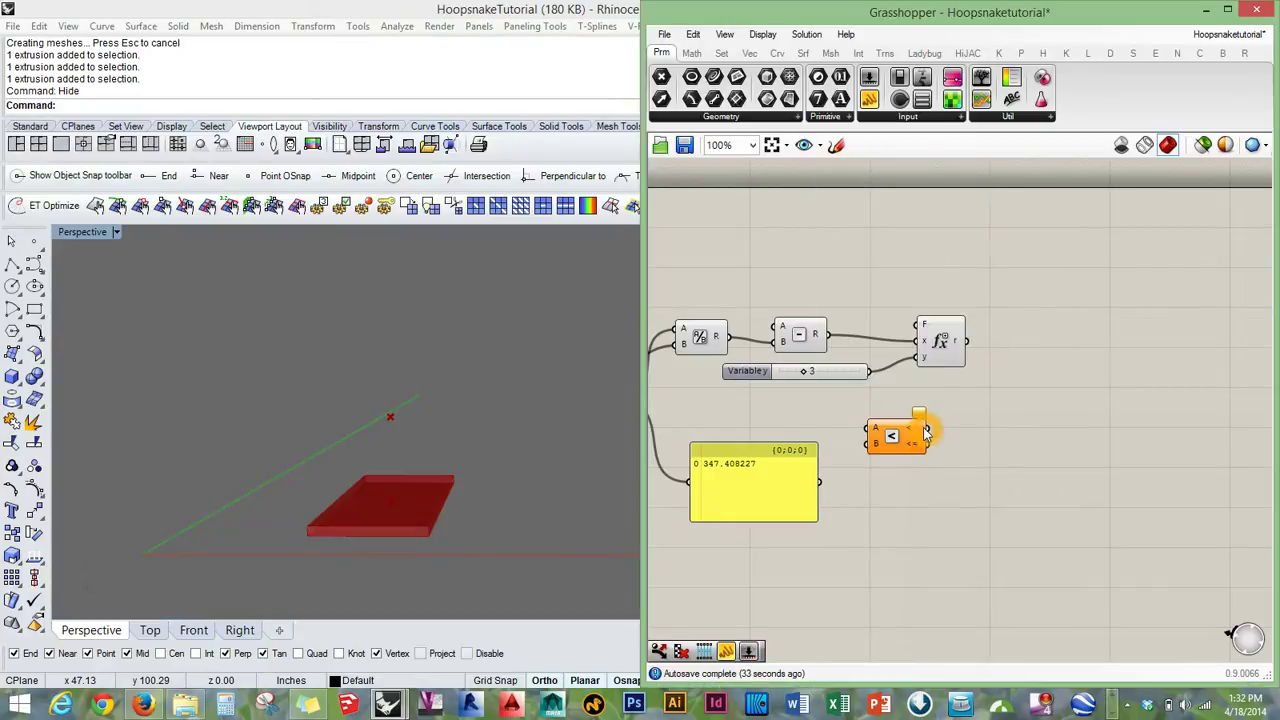
# Add an Equality component and stack it directly beneath Smaller Than.
pyautogui.doubleClick(917, 485)
pyautogui.write('equality')
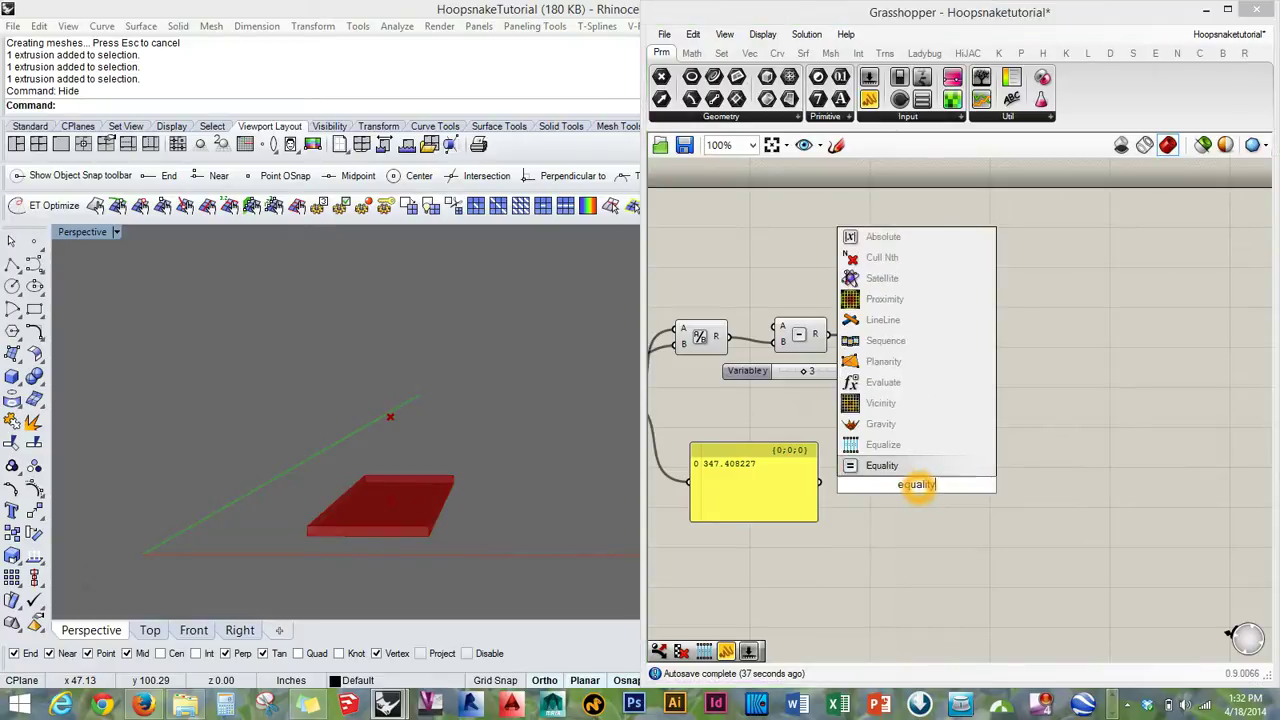
pyautogui.press('Return')
pyautogui.moveTo(917, 485); pyautogui.dragTo(927, 462)
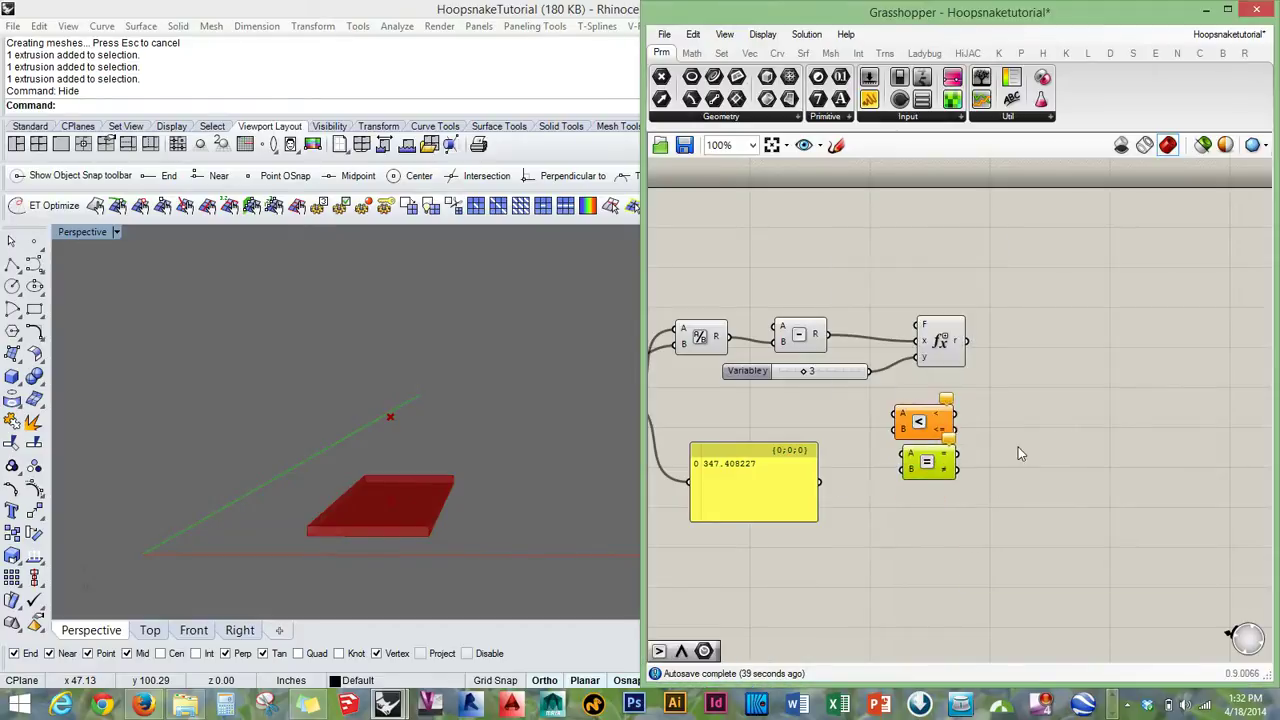
# Add a Gate And component and position it just beyond Smaller Than and Equality.
pyautogui.doubleClick(1015, 441)
pyautogui.write('and')
pyautogui.press('Return')
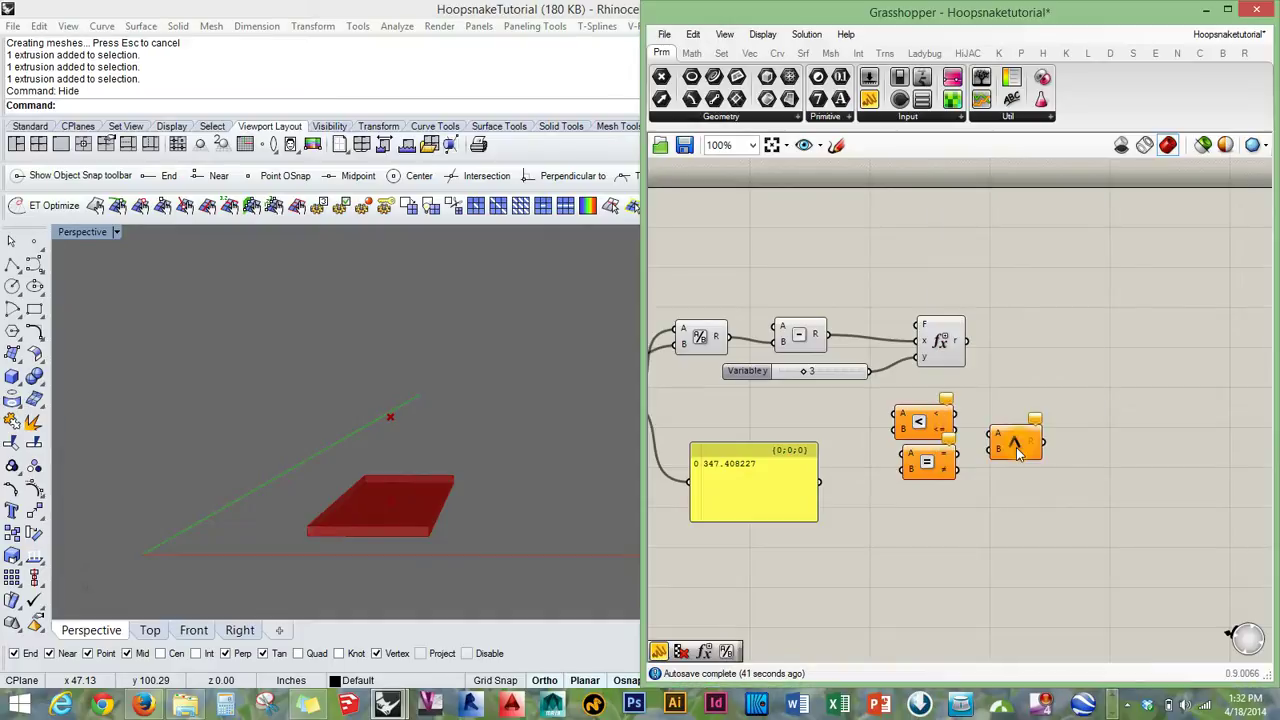
pyautogui.moveTo(1016, 446); pyautogui.dragTo(1032, 436)
pyautogui.click(1001, 474)
pyautogui.moveTo(1001, 474); pyautogui.dragTo(1049, 472, button='right')
pyautogui.moveTo(941, 385); pyautogui.dragTo(946, 423, button='right')
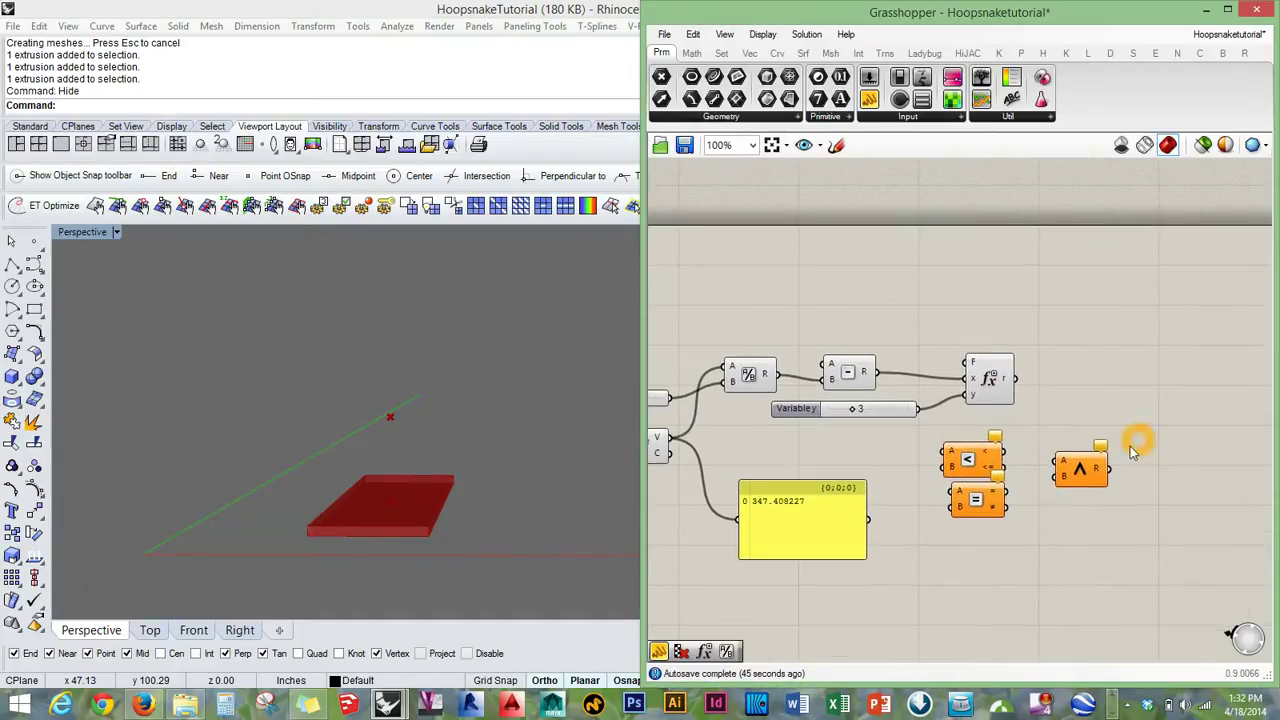
pyautogui.moveTo(1077, 458); pyautogui.dragTo(1070, 460)
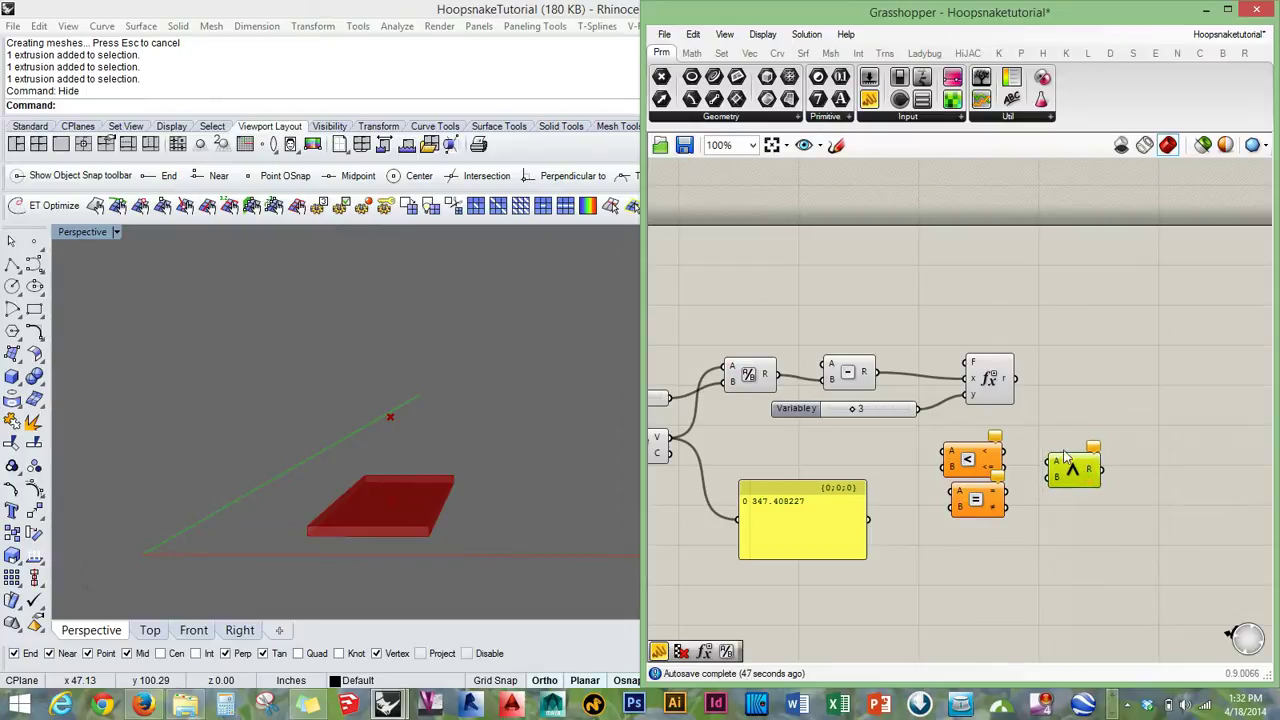
pyautogui.click(1047, 388)
# Connect Volume's V to Smaller Than's A, the 6600 slider to its B, and its < output to Gate And's A.
pyautogui.moveTo(1058, 382); pyautogui.dragTo(1145, 420, button='right')
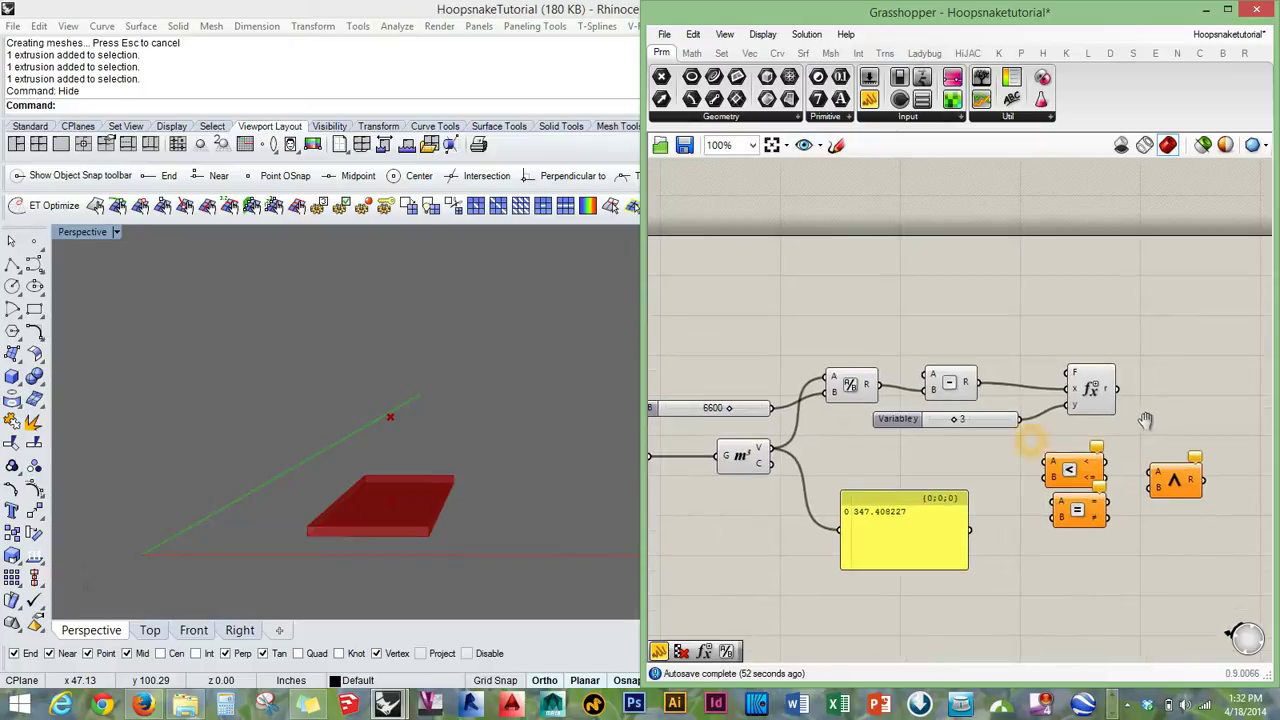
pyautogui.moveTo(773, 410); pyautogui.dragTo(1046, 477)
pyautogui.moveTo(777, 452); pyautogui.dragTo(1152, 476)
pyautogui.click(1031, 511)
# Connect the 6600 slider to Equality's A, Volume's V to its B, and its ≠ output to Gate And's B.
pyautogui.click(768, 398)
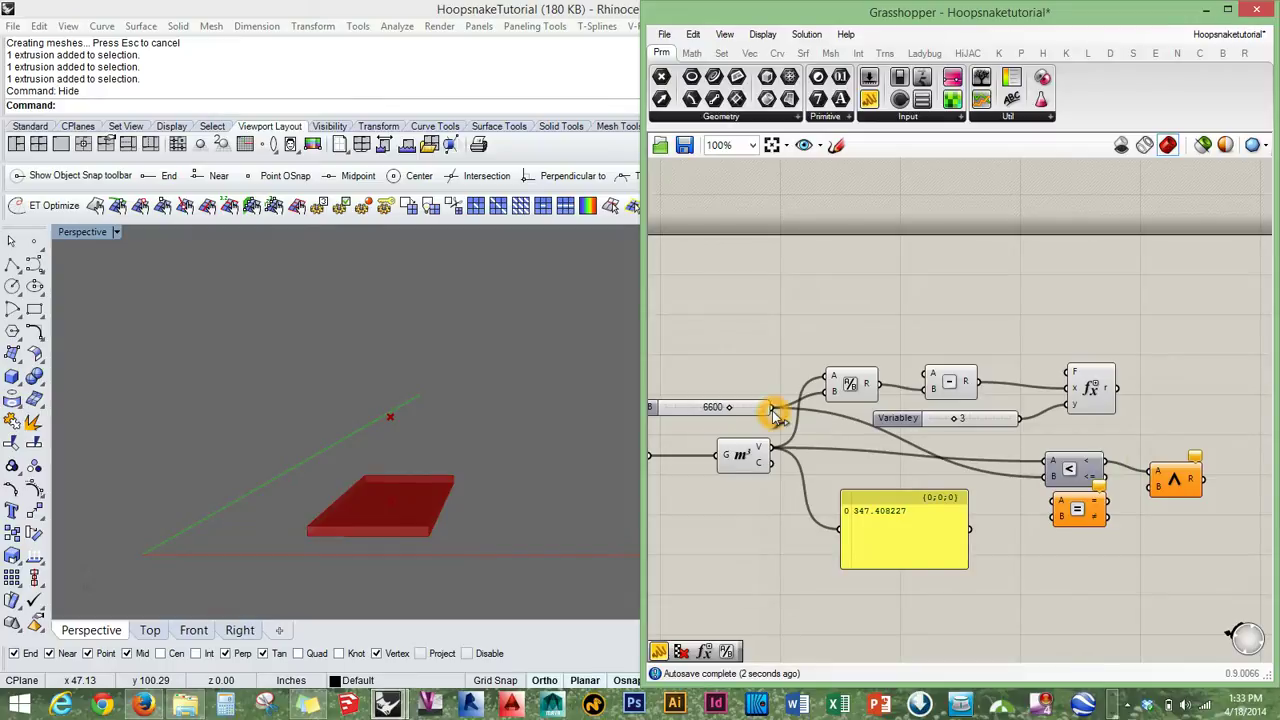
pyautogui.moveTo(772, 406); pyautogui.dragTo(1052, 515)
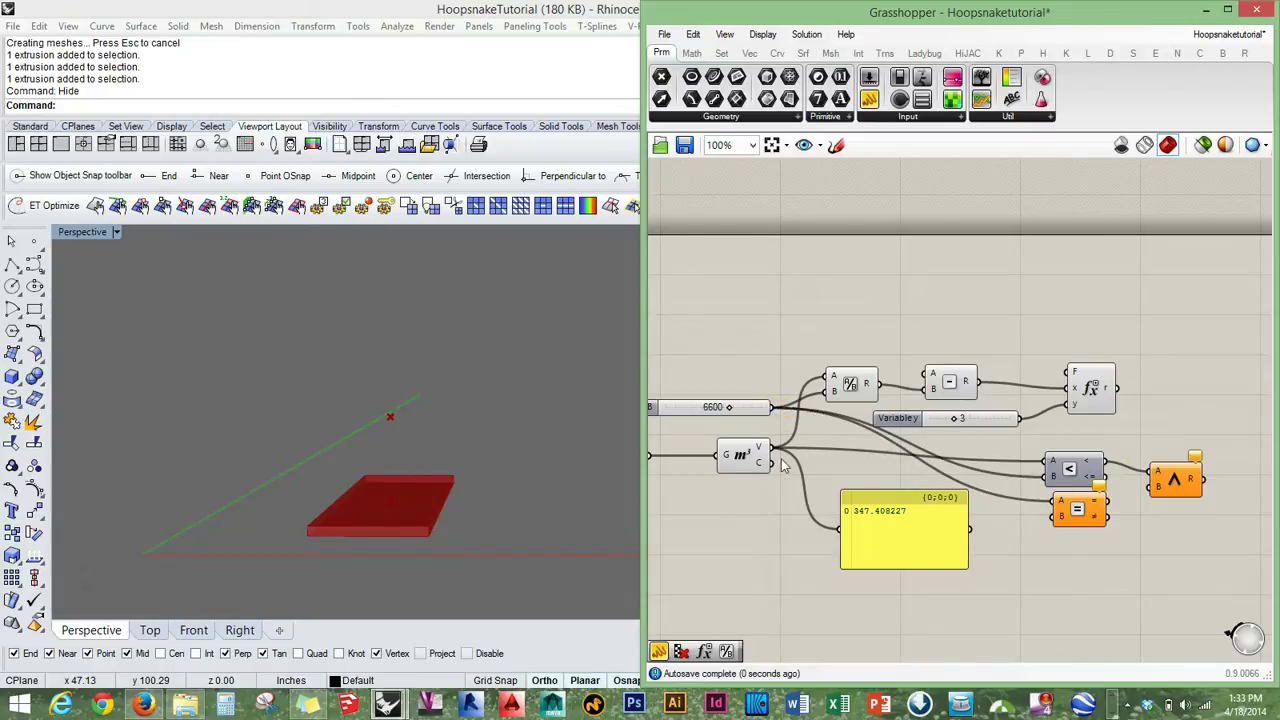
pyautogui.moveTo(778, 455); pyautogui.dragTo(1151, 487)
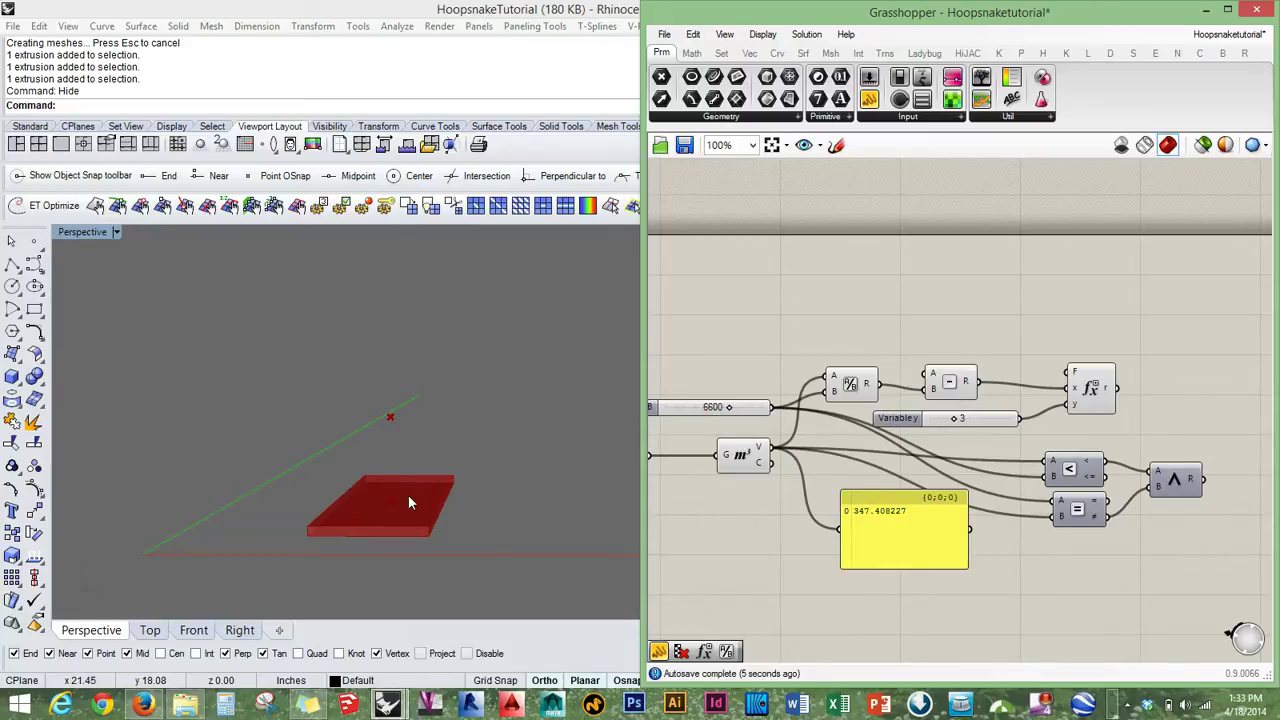
# Align Equality under Smaller Than and enter Round (a, 2) as the expression for its A input.
pyautogui.click(723, 408)
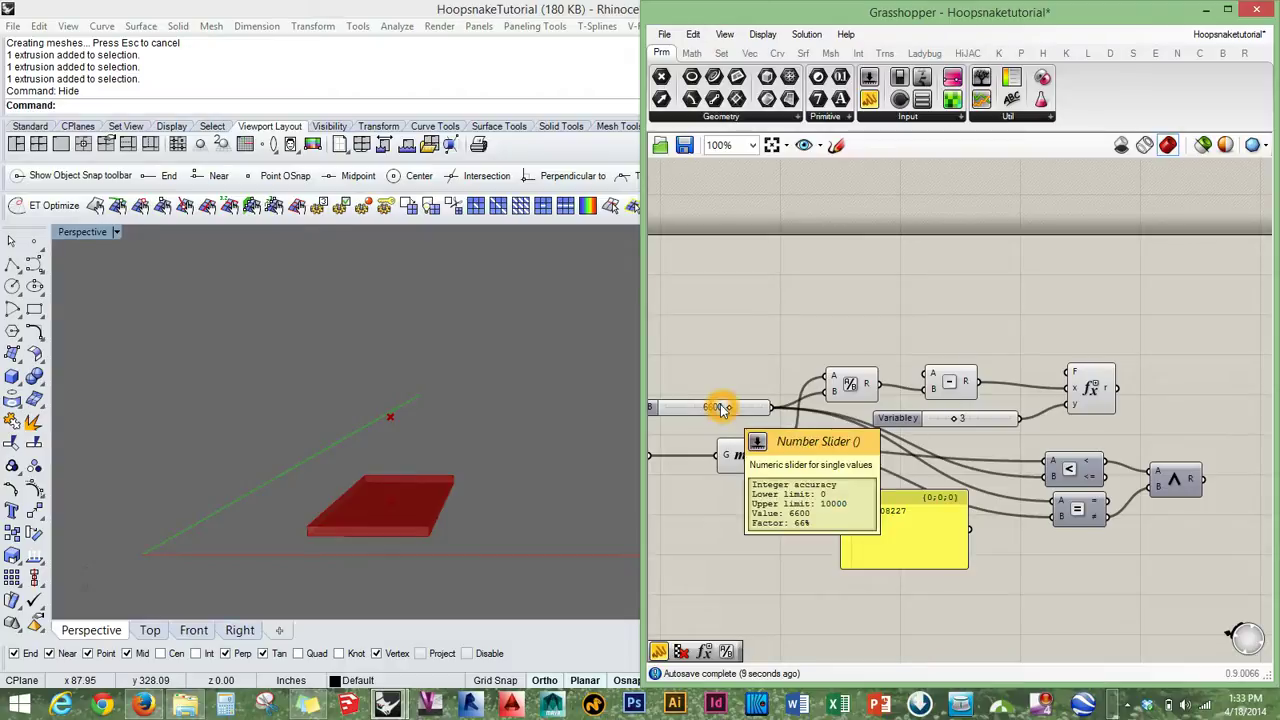
pyautogui.click(1078, 510)
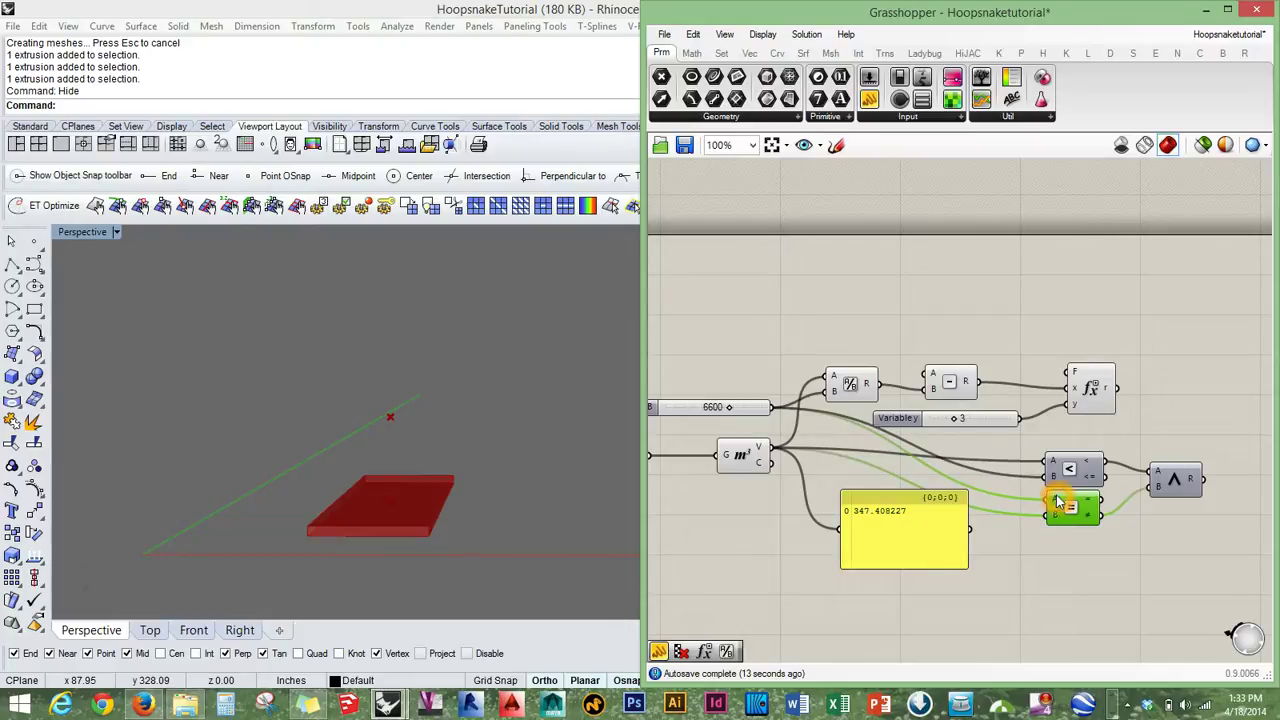
pyautogui.rightClick(1057, 501)
pyautogui.moveTo(1128, 545)
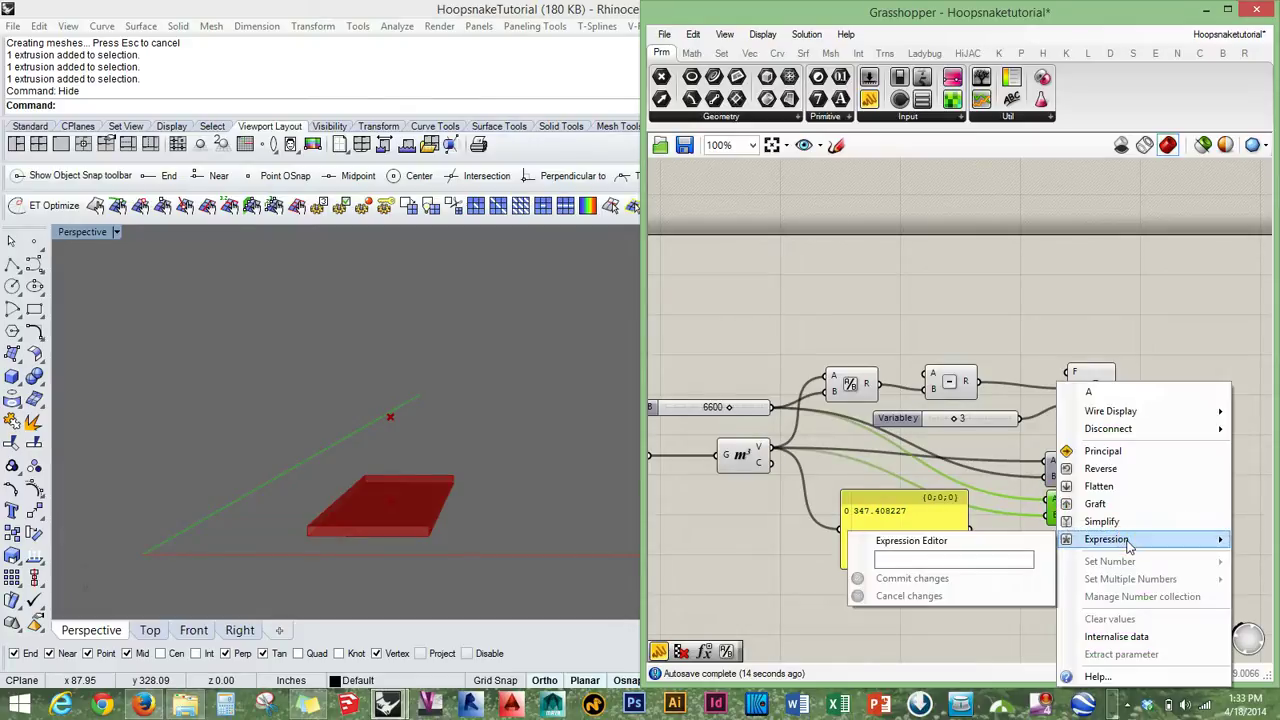
pyautogui.click(980, 560)
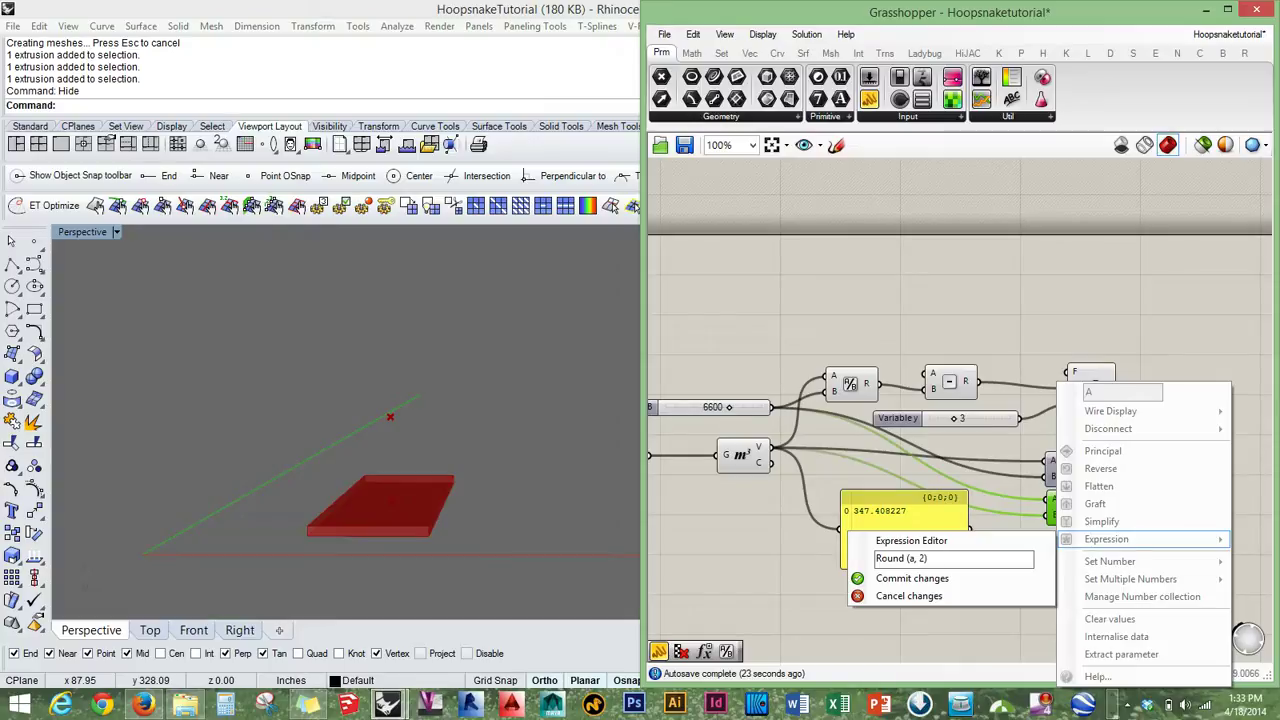
# Open the Expression Designer for Equality's A input and examine the list of available expression functions.
pyautogui.moveTo(925, 557); pyautogui.dragTo(866, 559)
pyautogui.click(925, 557)
pyautogui.click(944, 562)
pyautogui.moveTo(945, 561); pyautogui.dragTo(868, 557)
pyautogui.click(909, 541)
pyautogui.click(915, 561)
pyautogui.click(912, 541)
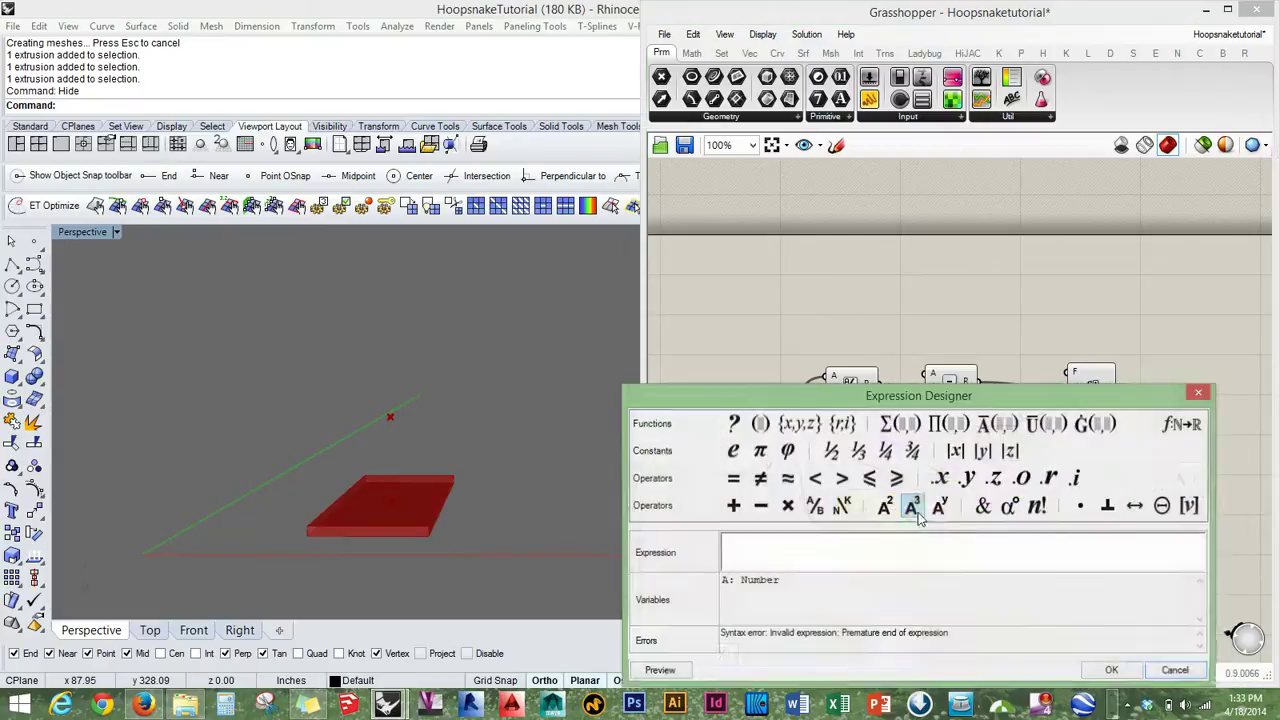
pyautogui.click(1187, 427)
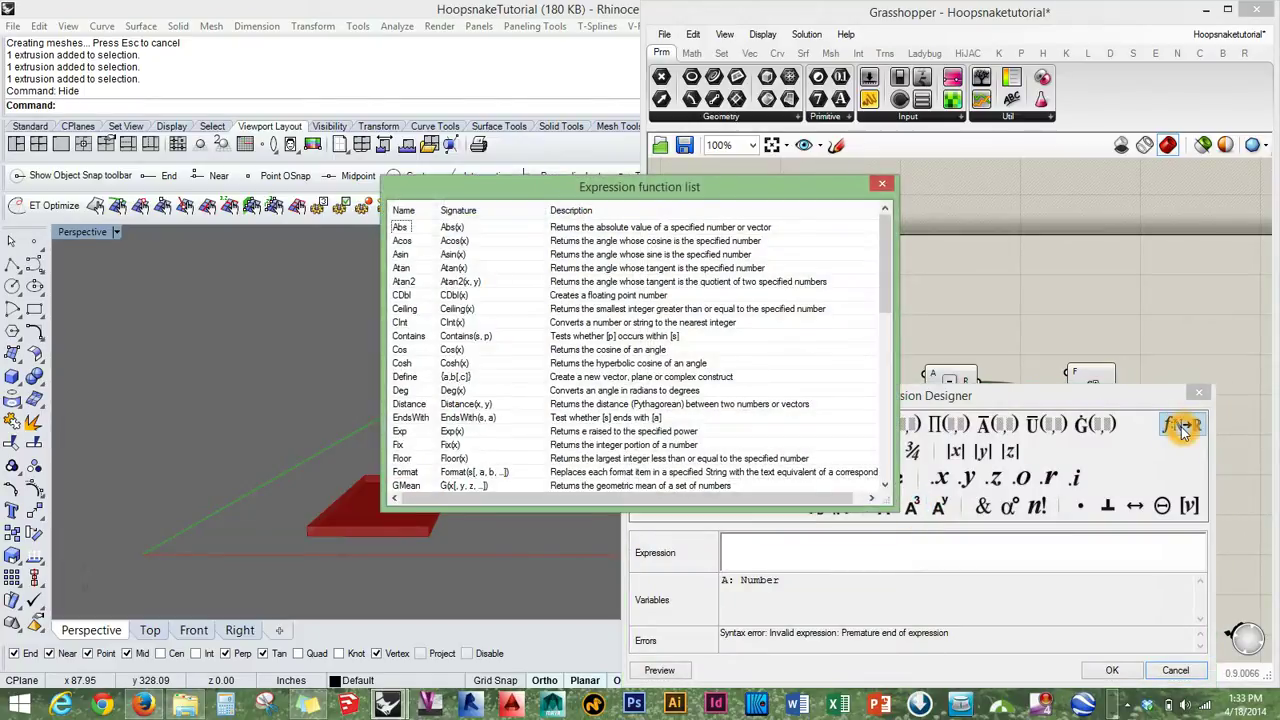
pyautogui.moveTo(883, 273); pyautogui.dragTo(884, 240)
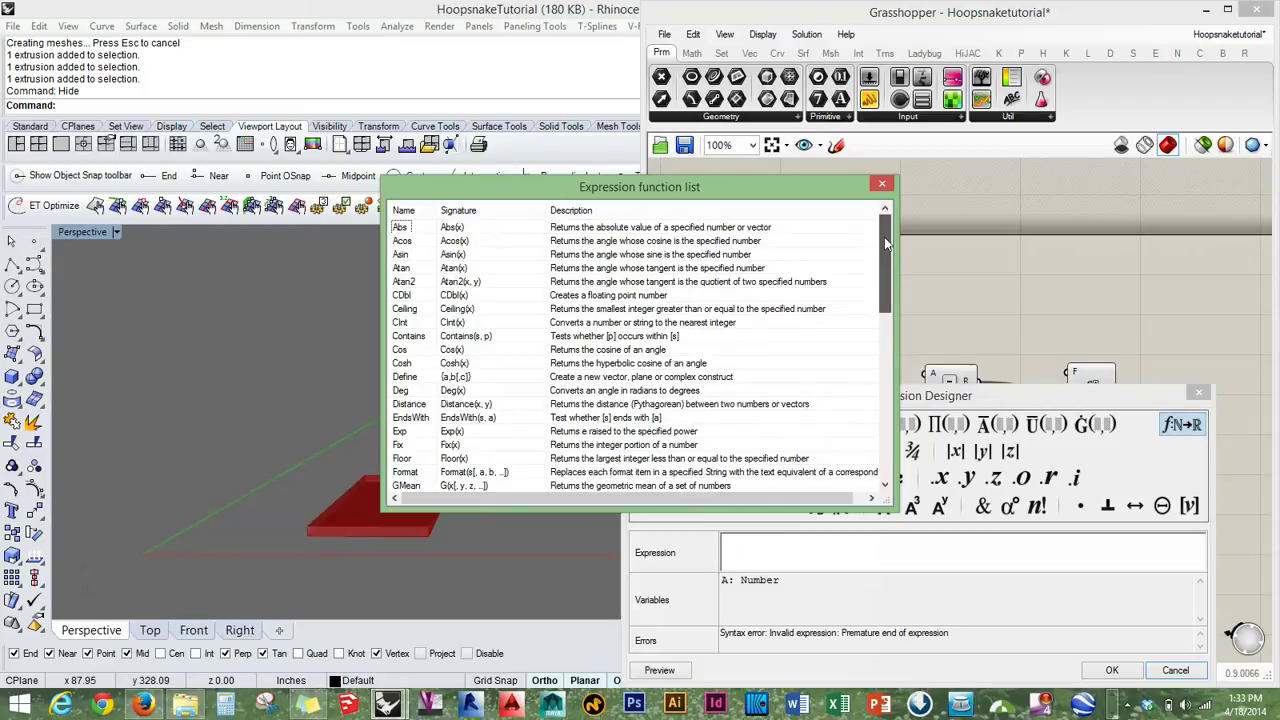
pyautogui.click(882, 184)
pyautogui.click(1176, 671)
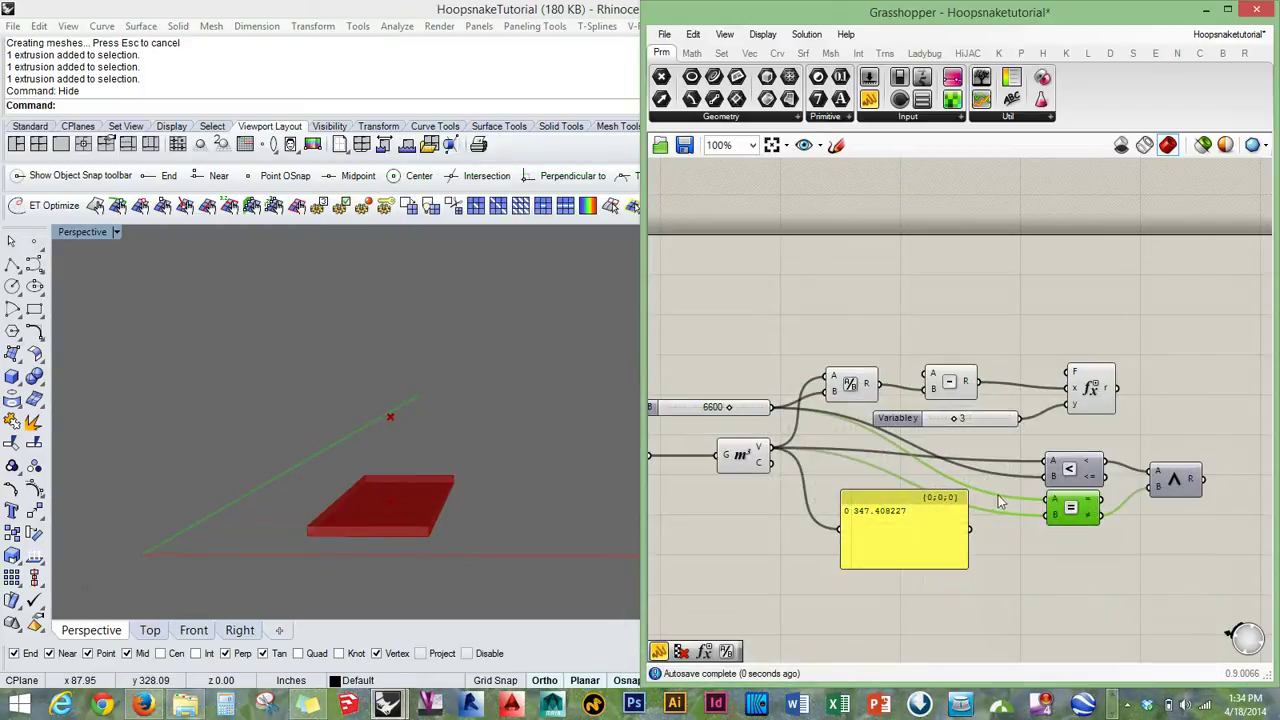
# Enter Round (a, 2) as the expression on Equality's A input and commit it.
pyautogui.rightClick(1053, 503)
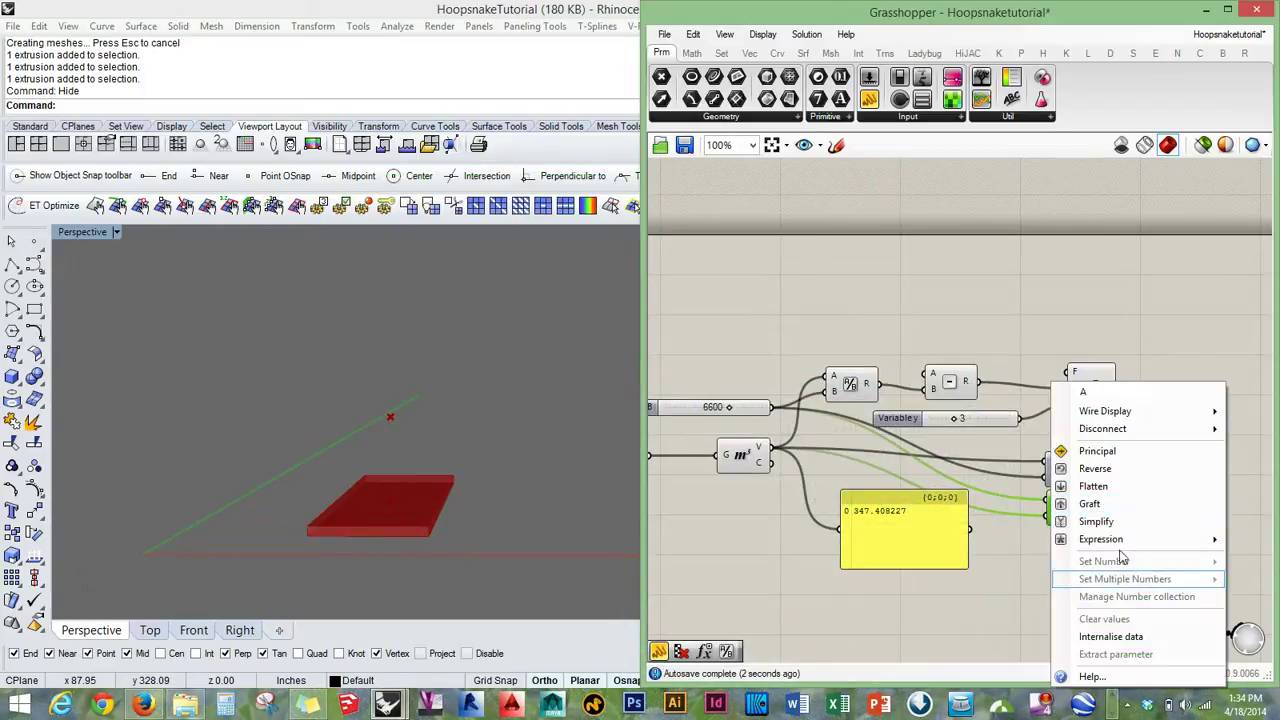
pyautogui.moveTo(1123, 540)
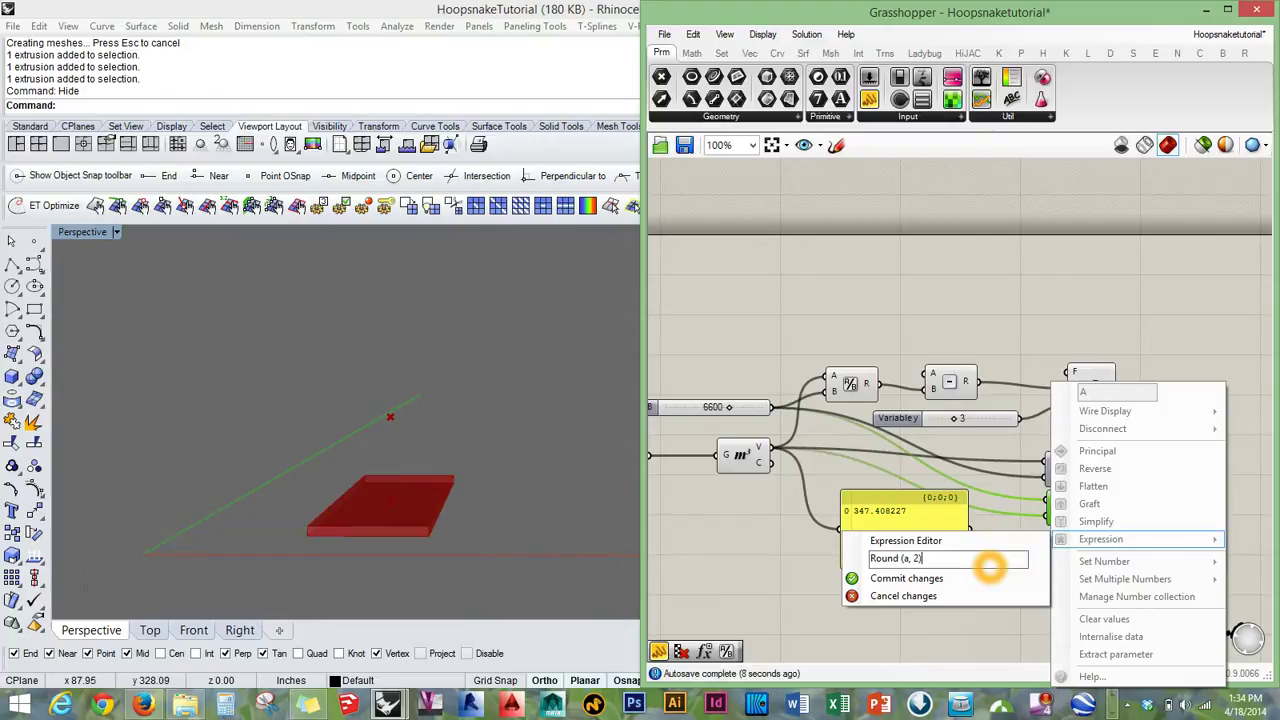
pyautogui.write('Round (a, 2)')
pyautogui.click(1020, 578)
pyautogui.moveTo(1065, 446); pyautogui.dragTo(1108, 450, button='right')
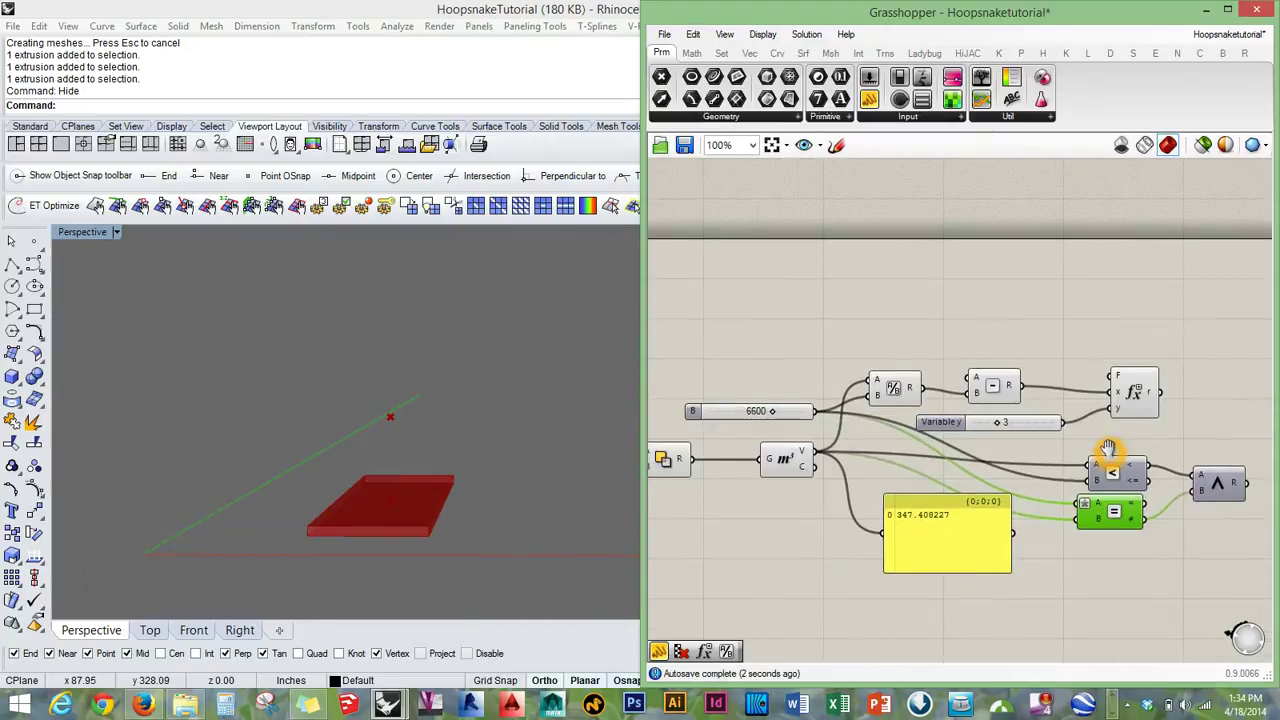
# Swap Equality's sources so that Volume's V feeds its A input and the 6600 slider feeds its B input.
pyautogui.moveTo(812, 452); pyautogui.dragTo(1080, 514)
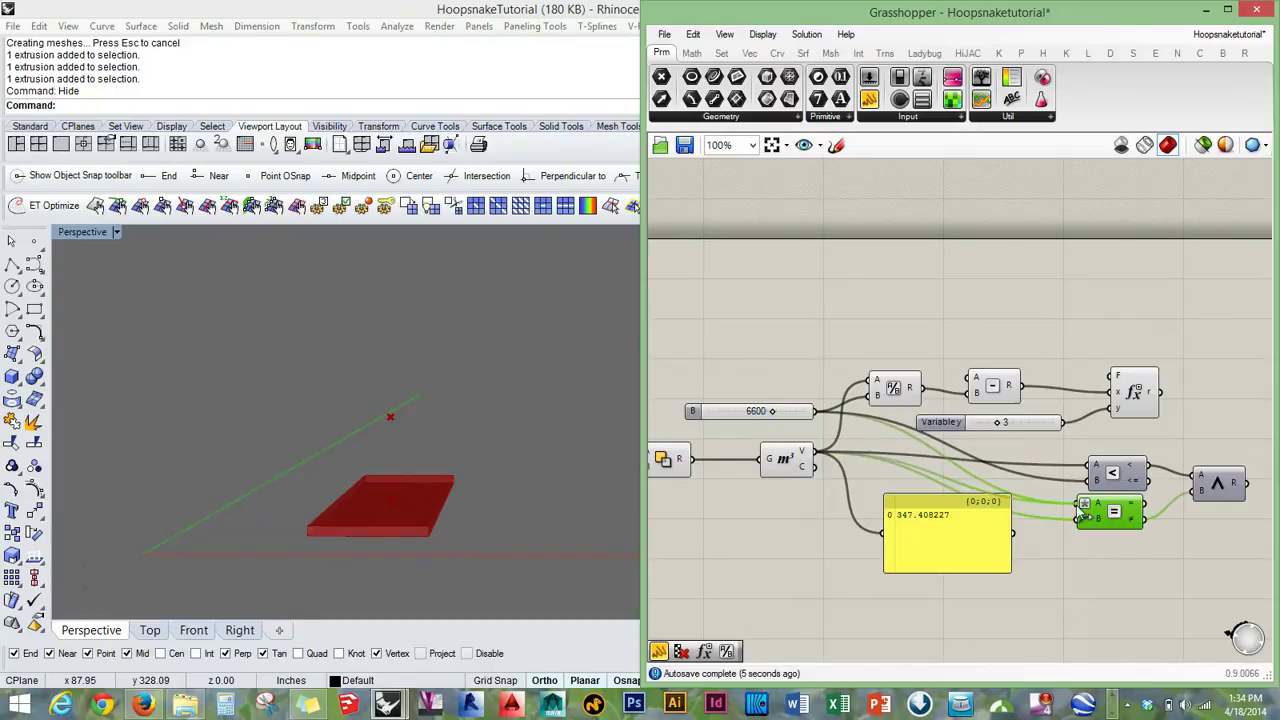
pyautogui.click(806, 450)
pyautogui.click(810, 443)
pyautogui.click(814, 412)
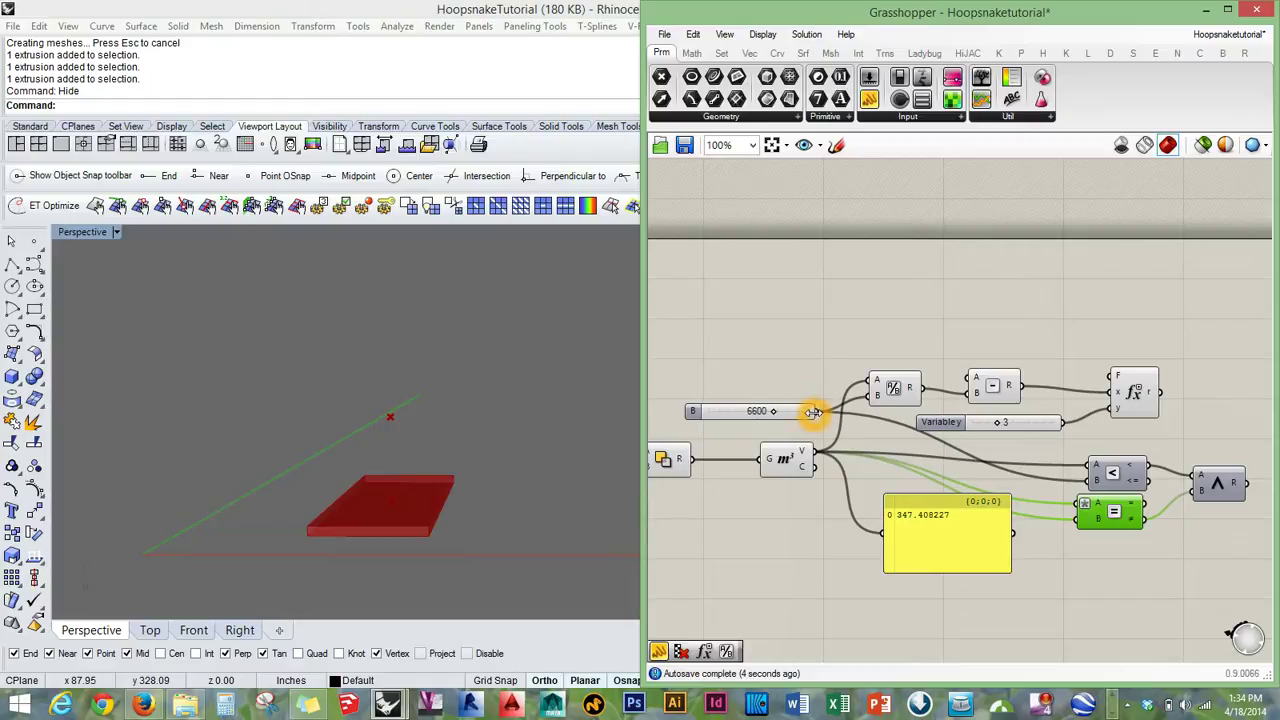
pyautogui.moveTo(817, 412); pyautogui.dragTo(1080, 519)
pyautogui.moveTo(1067, 515); pyautogui.dragTo(949, 380, button='right')
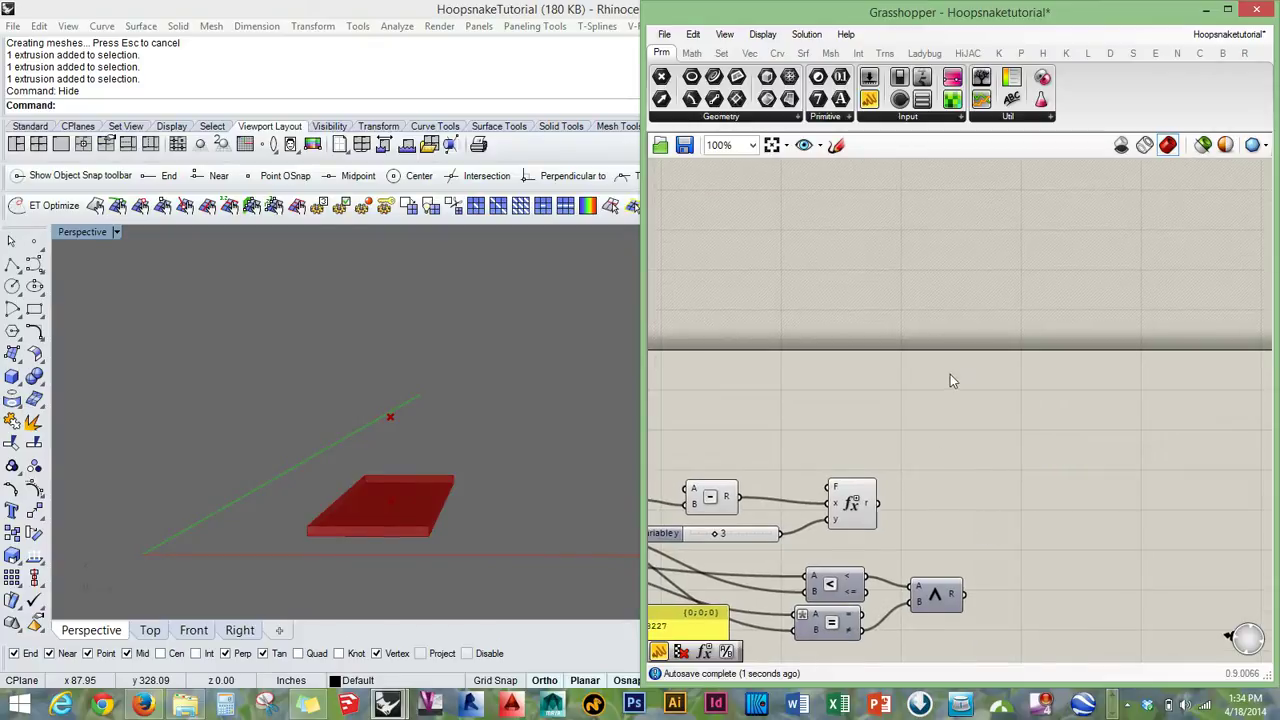
# Add a HoopSnake component in the empty area above the Expression and Gate And components.
pyautogui.doubleClick(960, 421)
pyautogui.write('hoop')
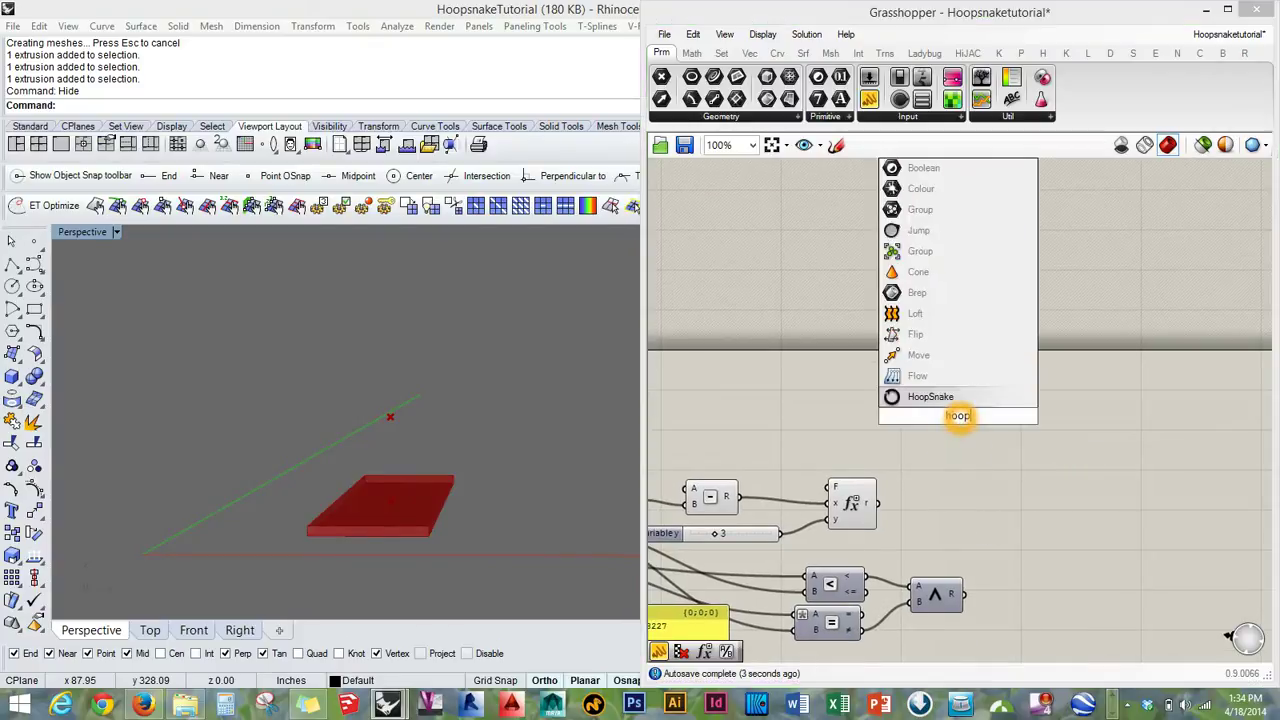
pyautogui.press('Return')
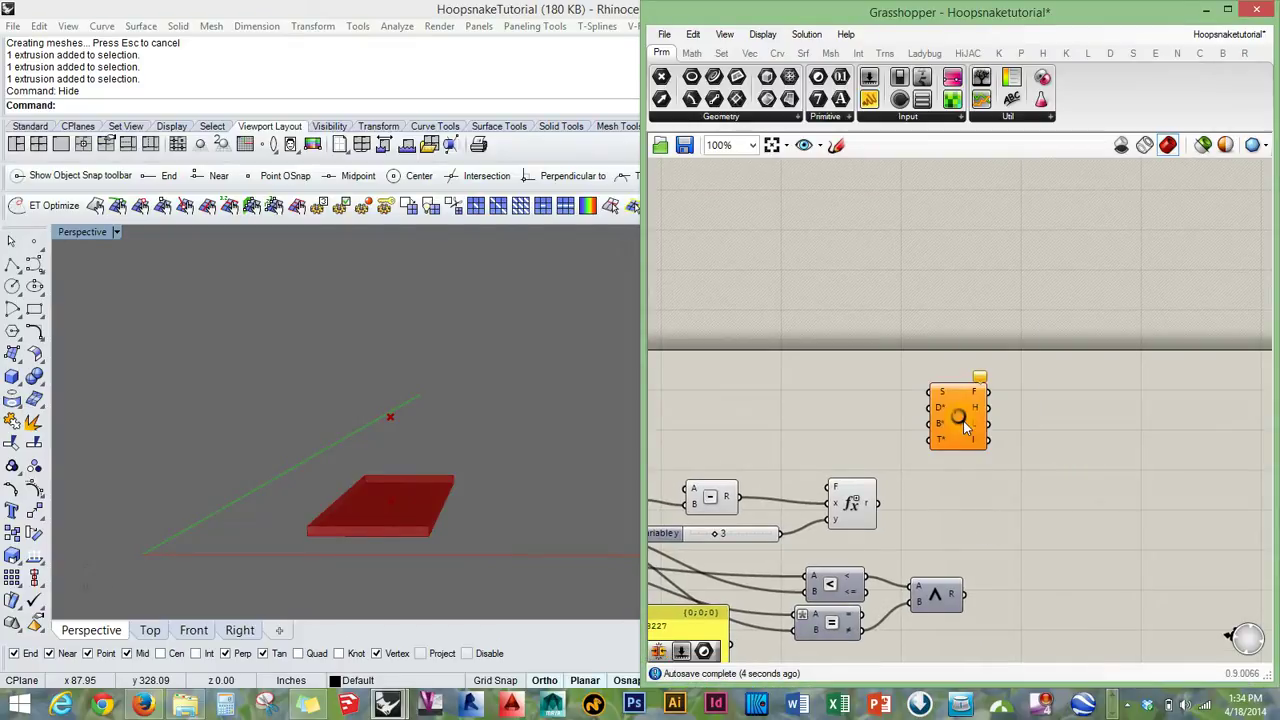
# Add a number slider with the value 0.15 and connect it to HoopSnake's S input as starting data.
pyautogui.doubleClick(856, 397)
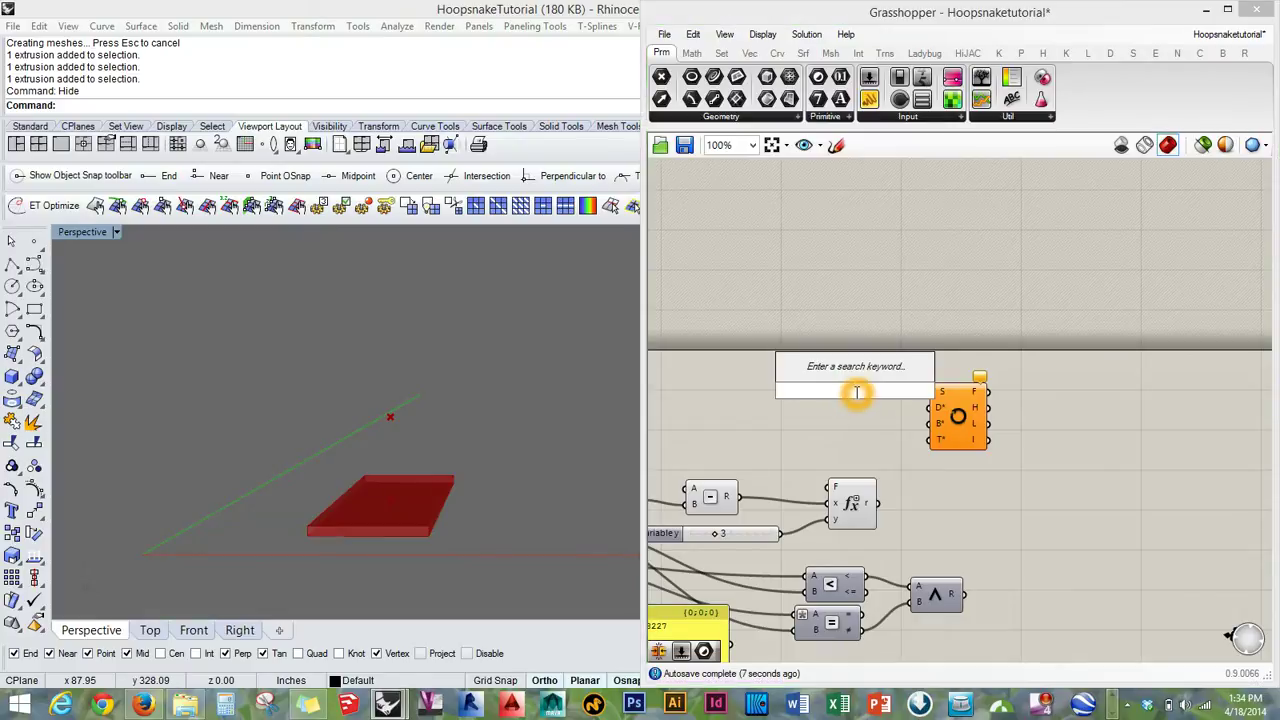
pyautogui.write('slider')
pyautogui.press('Return')
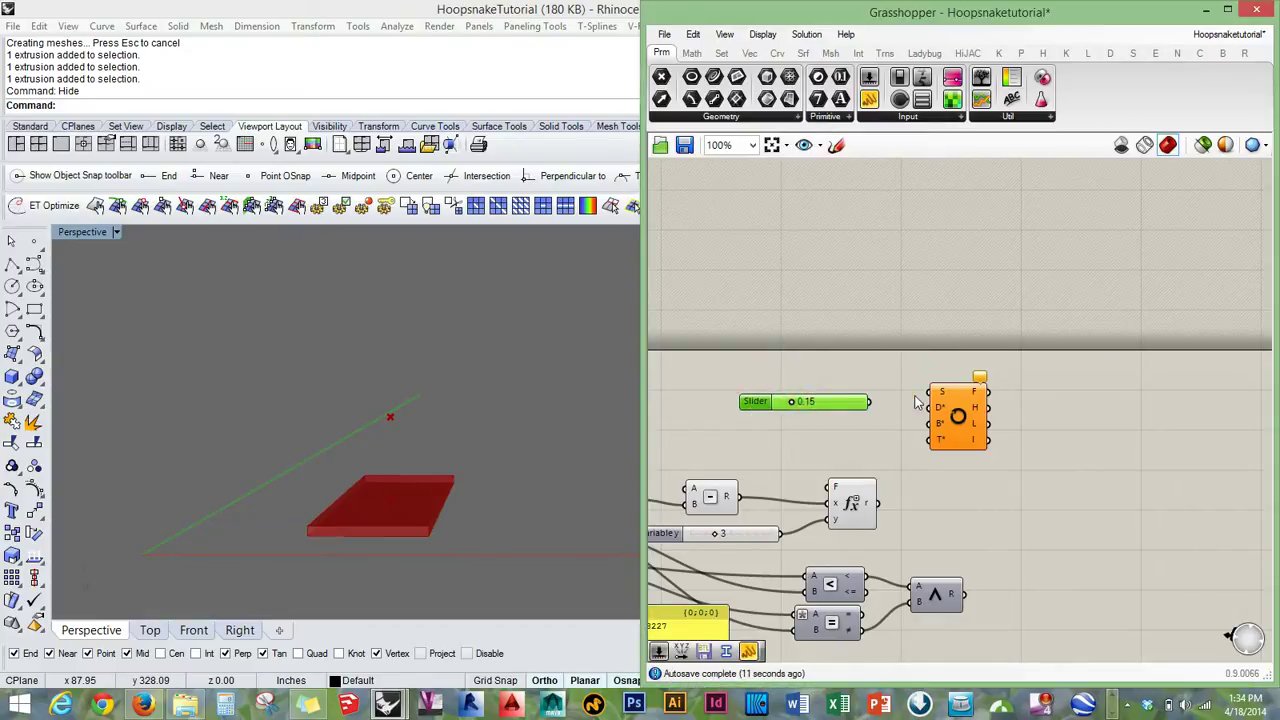
pyautogui.moveTo(869, 405); pyautogui.dragTo(933, 392)
pyautogui.click(771, 403)
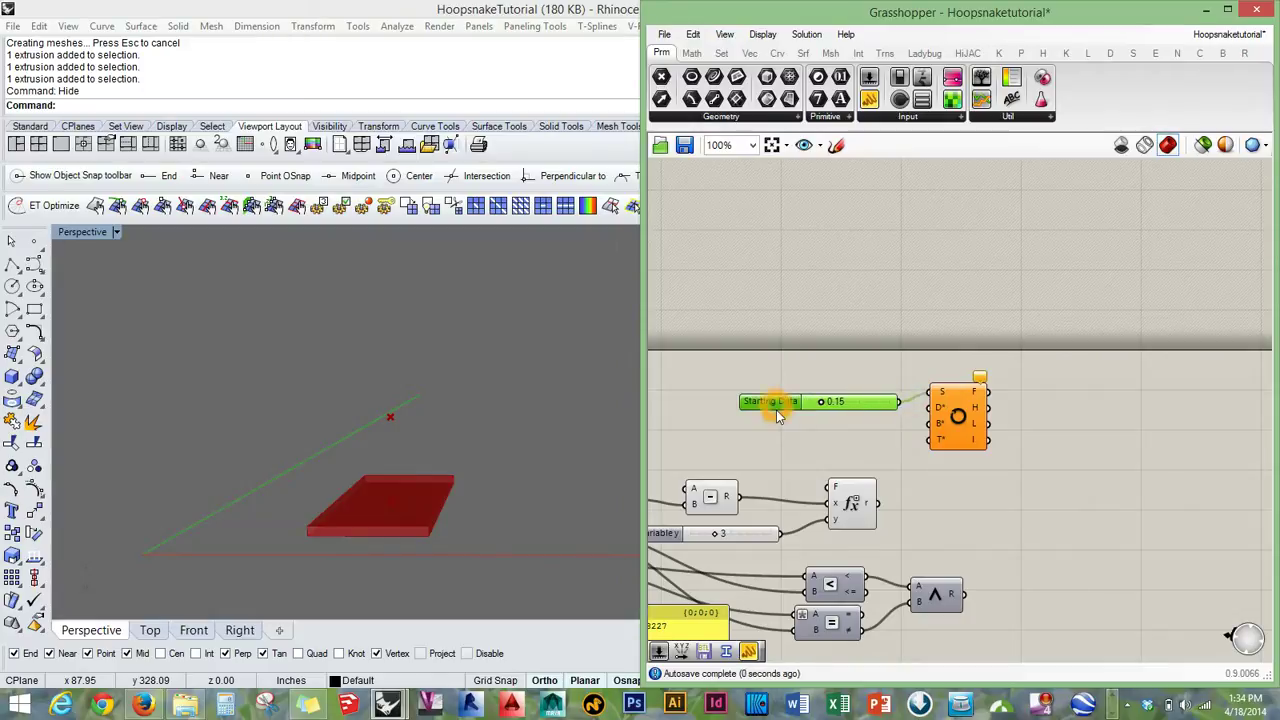
pyautogui.moveTo(775, 441); pyautogui.dragTo(905, 391, button='right')
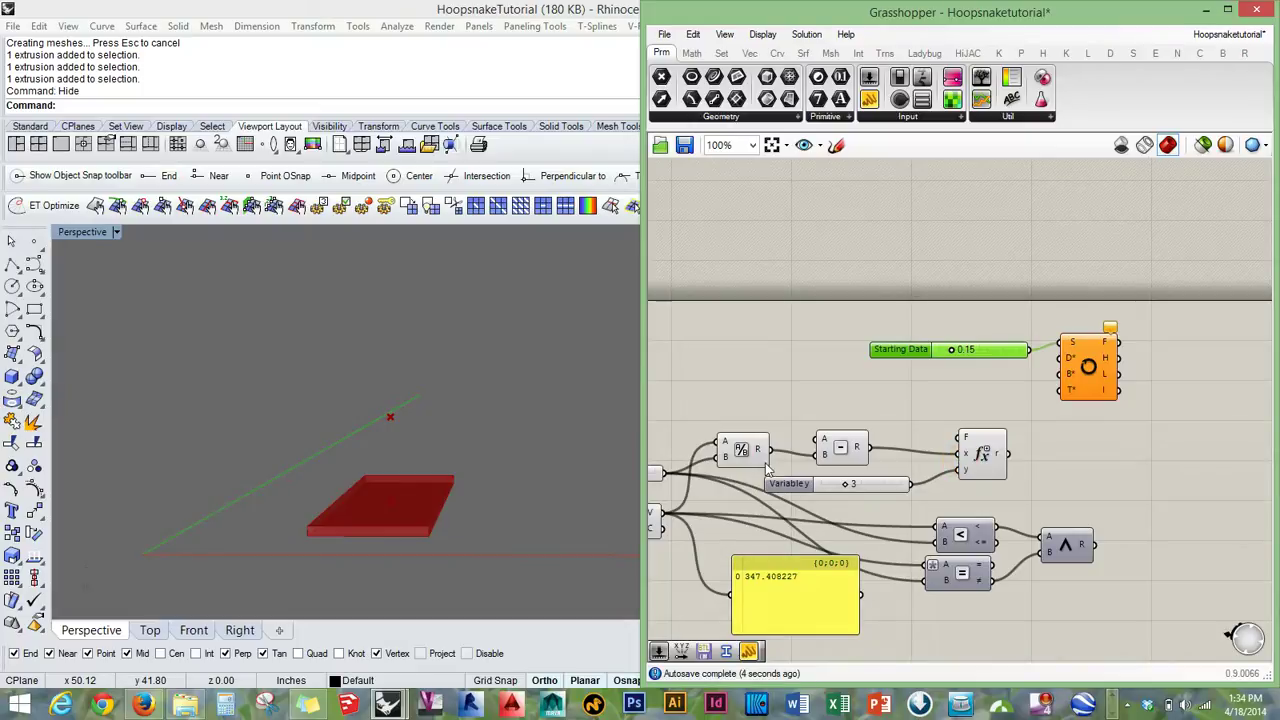
# Add a Panel beyond HoopSnake and connect HoopSnake's F output to it.
pyautogui.moveTo(1124, 338); pyautogui.dragTo(990, 359, button='right')
pyautogui.doubleClick(1114, 345)
pyautogui.write('peri')
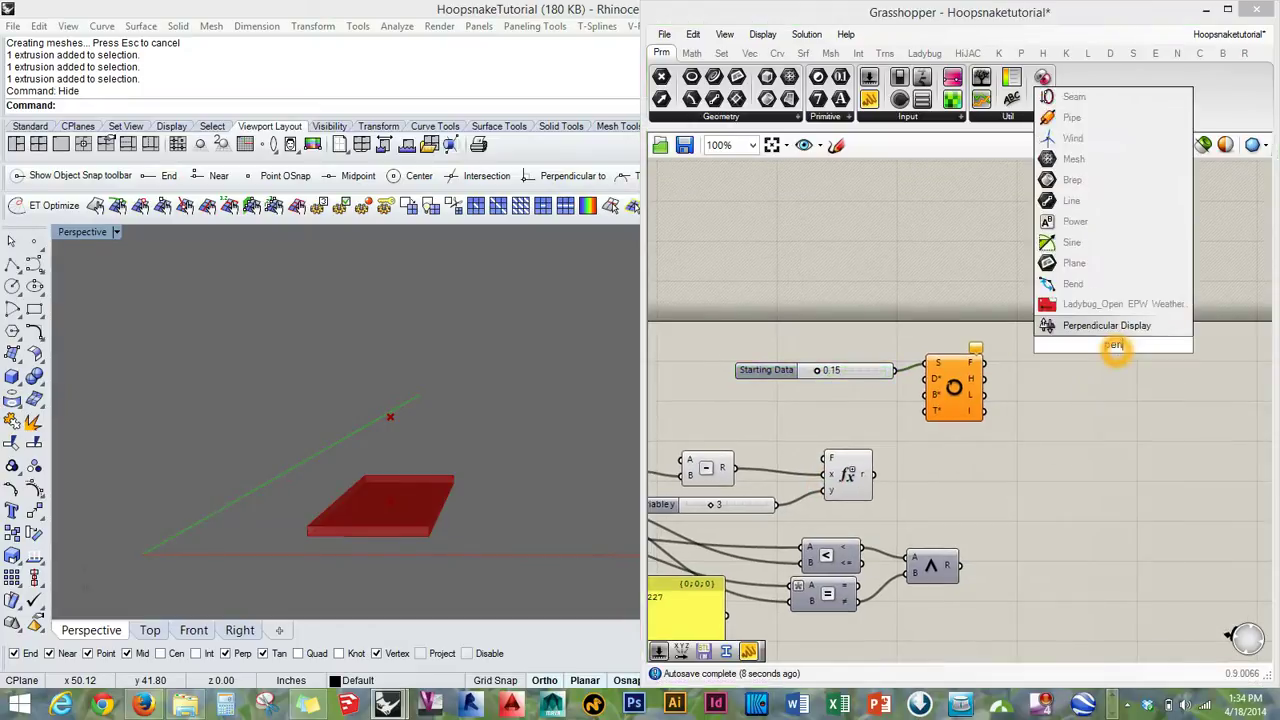
pyautogui.press('Return')
pyautogui.moveTo(986, 363); pyautogui.dragTo(1076, 376)
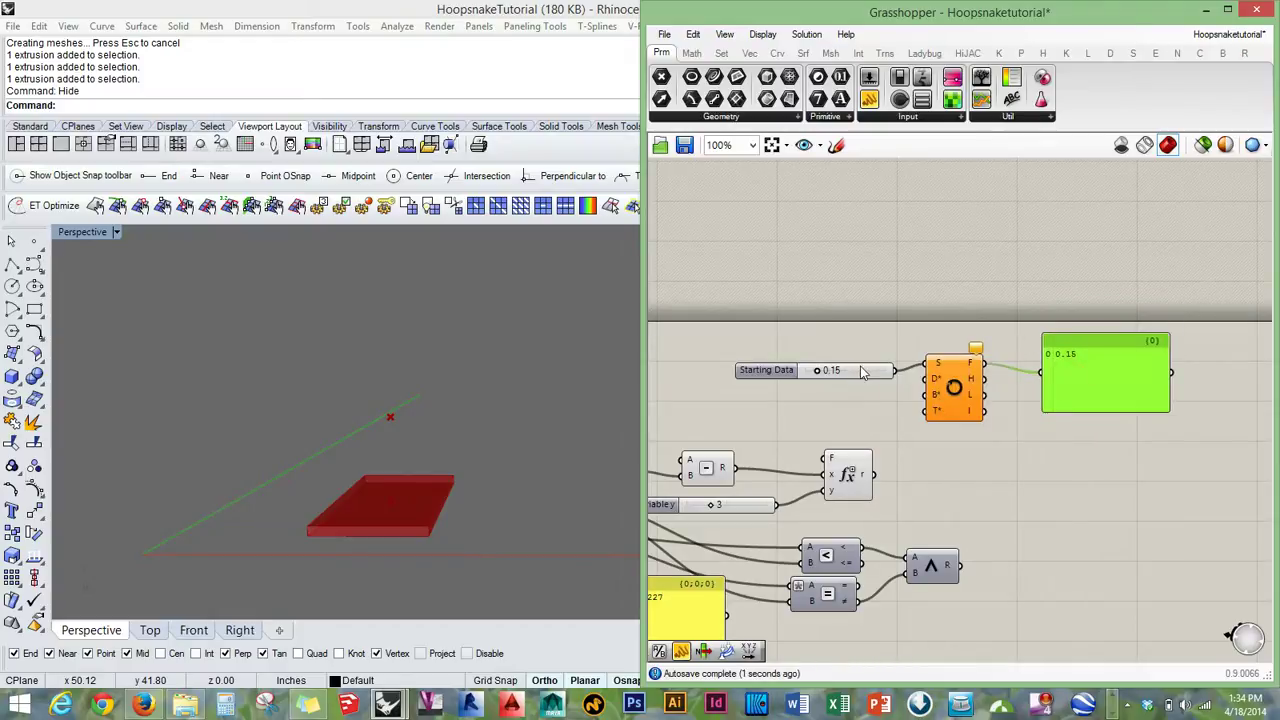
# Connect HoopSnake's F output to Unit Z's F input and set that input's wire display to Hidden.
pyautogui.moveTo(1005, 419); pyautogui.dragTo(1080, 365, button='right')
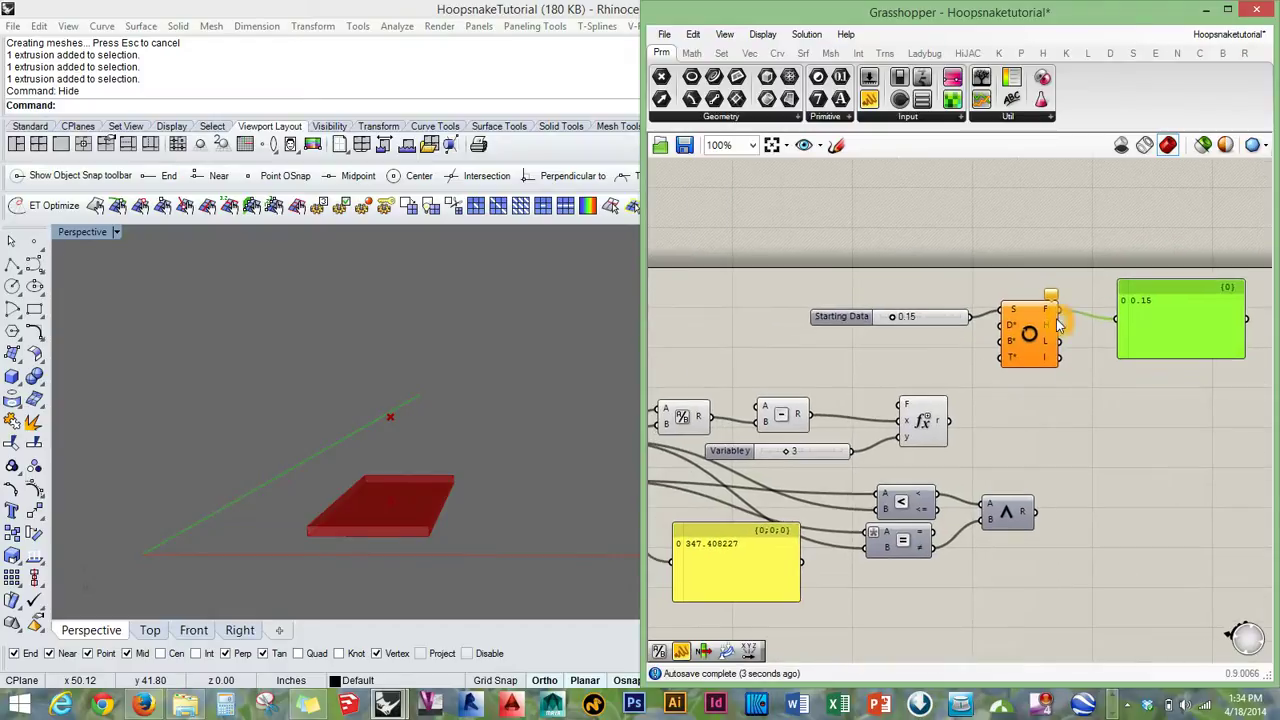
pyautogui.moveTo(1047, 310)
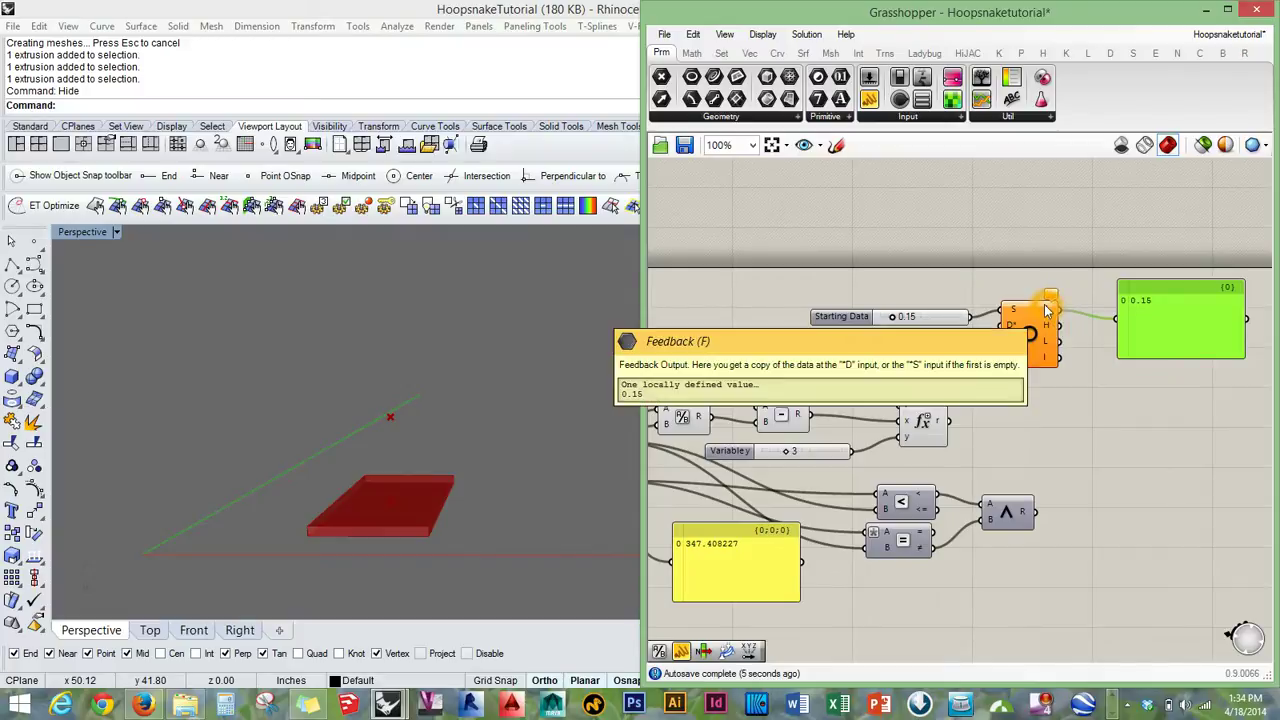
pyautogui.moveTo(1105, 349); pyautogui.dragTo(697, 405)
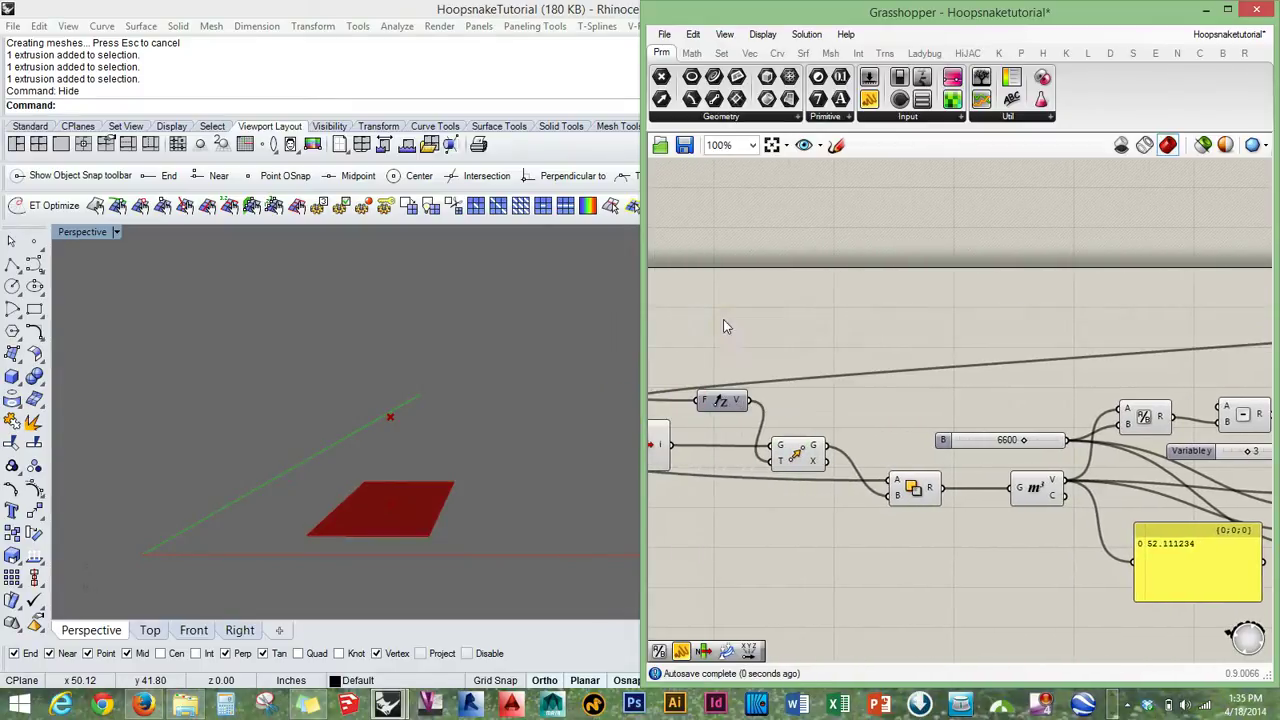
pyautogui.rightClick(704, 403)
pyautogui.moveTo(742, 411)
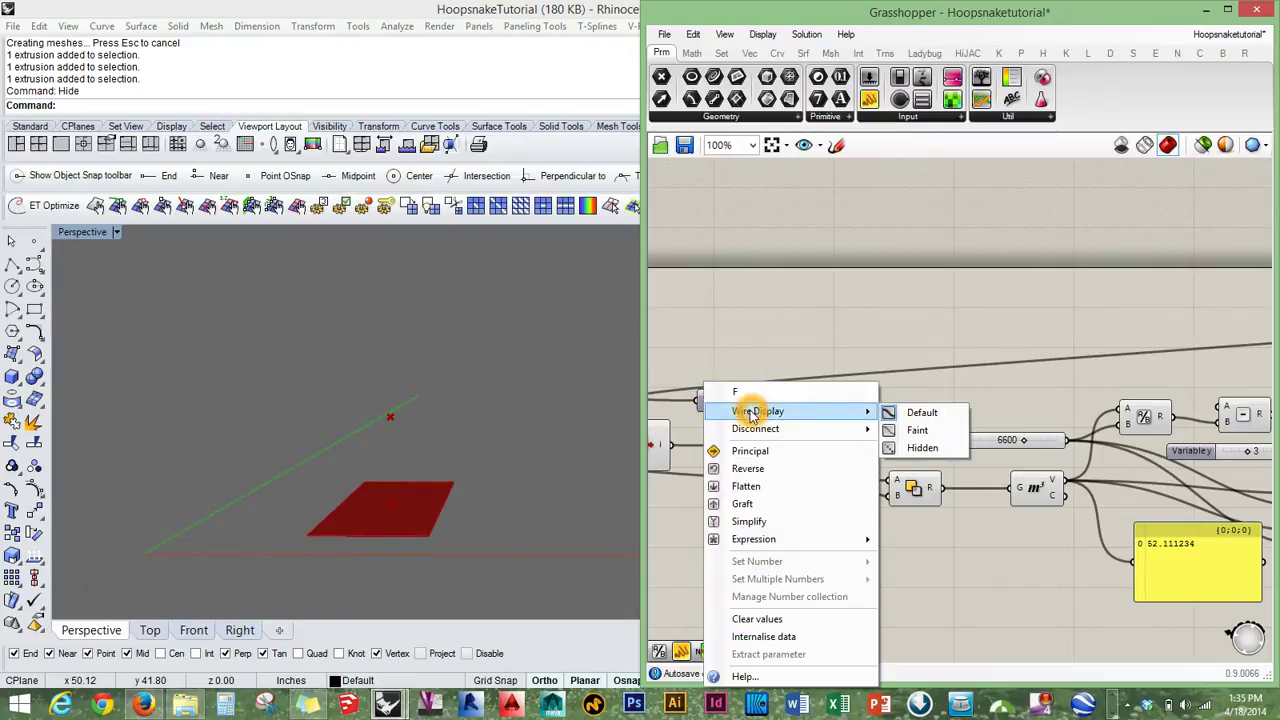
pyautogui.click(905, 446)
pyautogui.scroll(3, 688, 400)
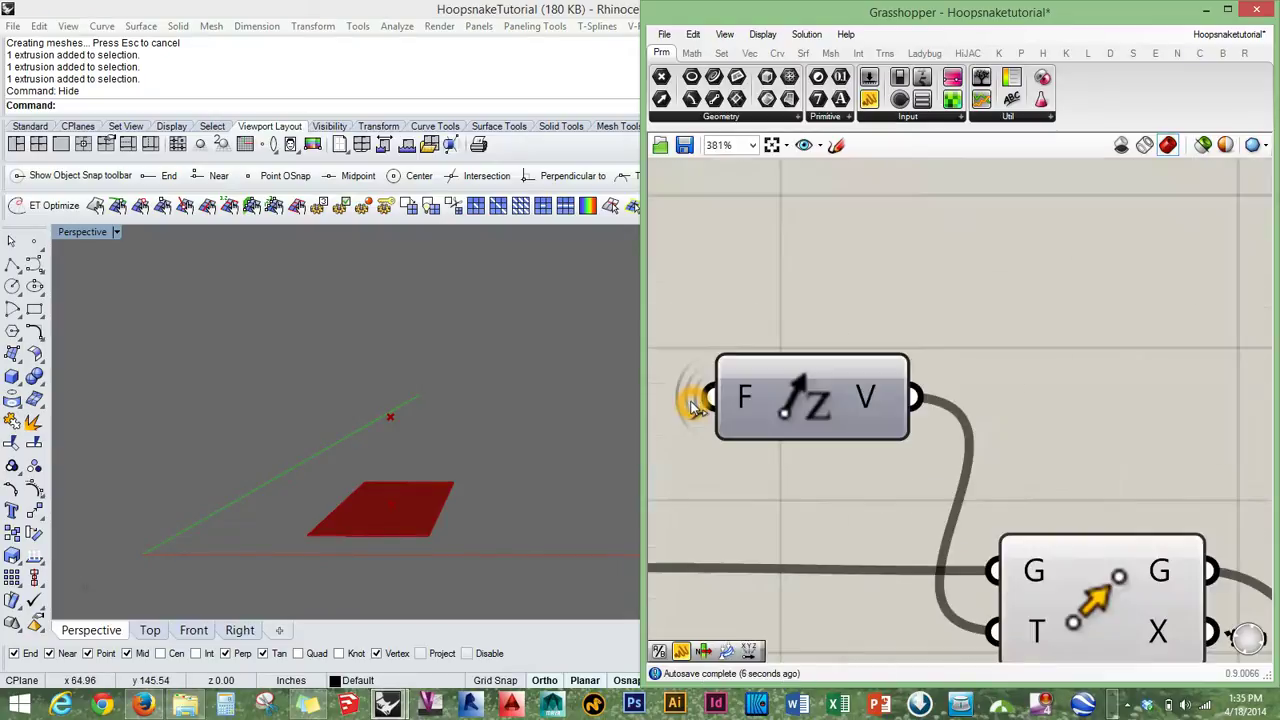
# Duplicate the Expression component and place the copy just below HoopSnake.
pyautogui.scroll(-5, 972, 414)
pyautogui.scroll(3, 924, 410)
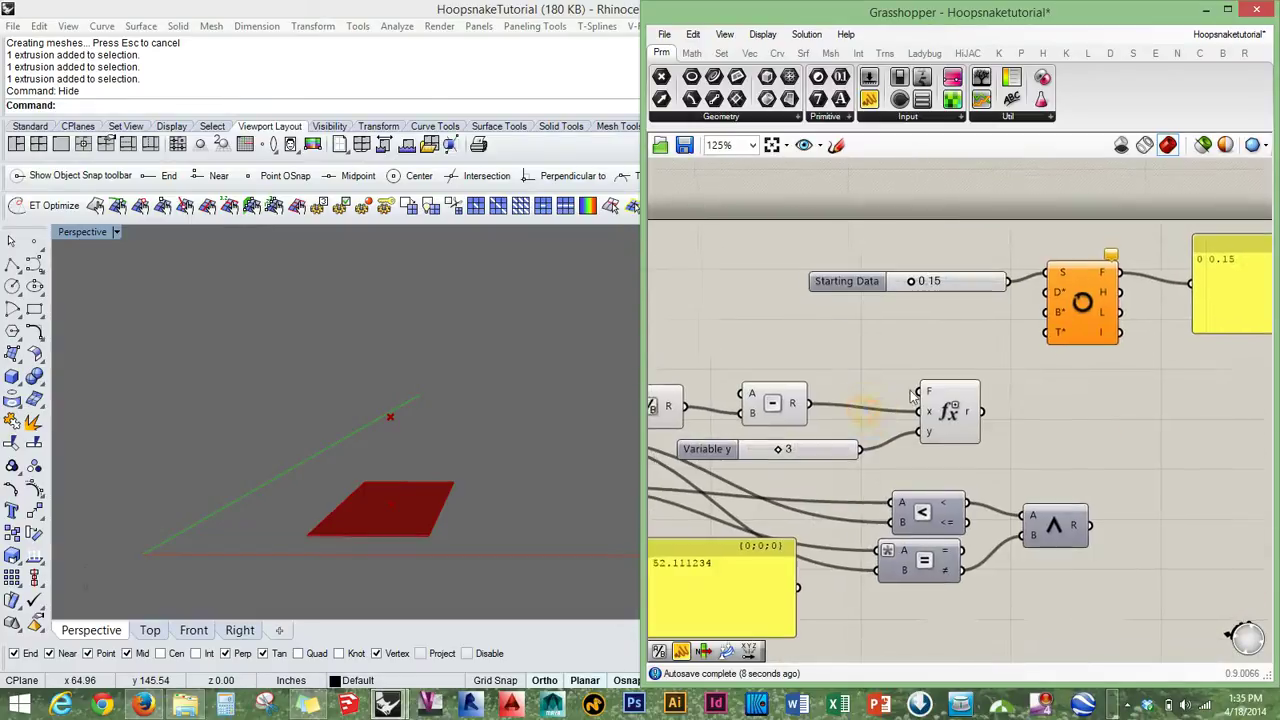
pyautogui.scroll(-4, 924, 403)
pyautogui.scroll(3, 940, 405)
pyautogui.click(903, 418)
pyautogui.scroll(1, 937, 420)
pyautogui.moveTo(941, 384); pyautogui.dragTo(990, 465, button='right')
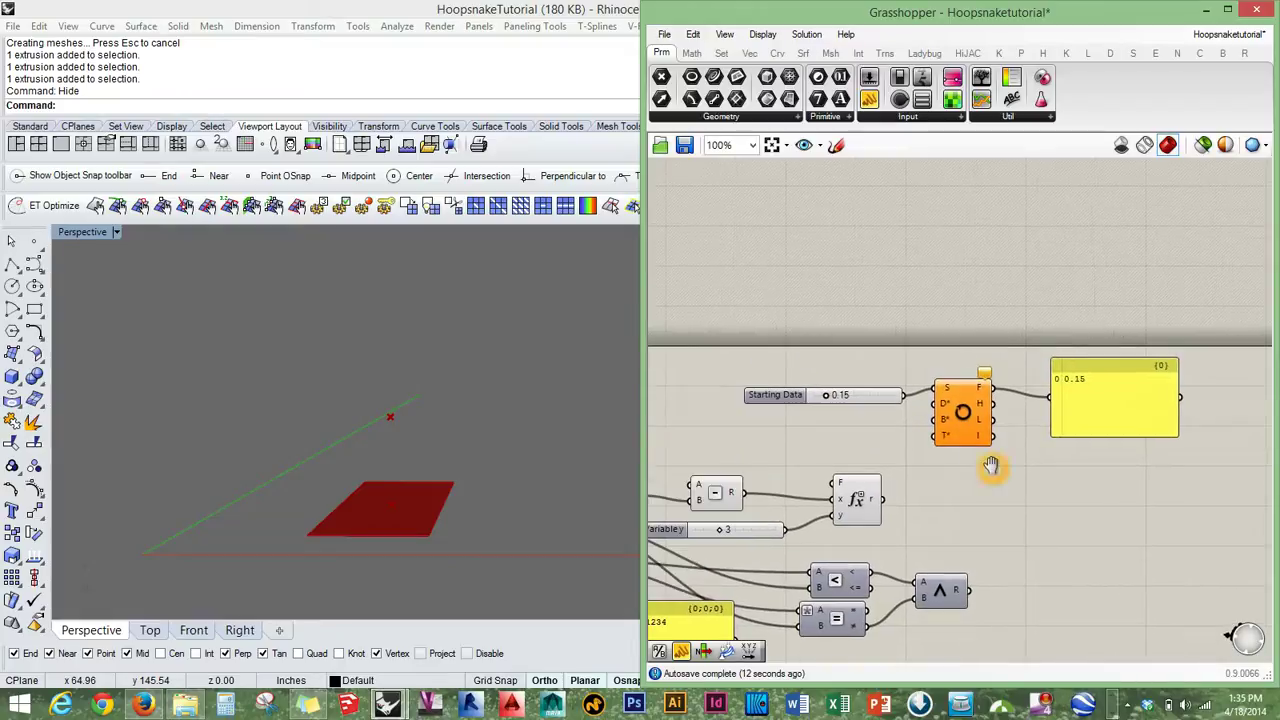
pyautogui.moveTo(928, 432); pyautogui.dragTo(1077, 399, button='right')
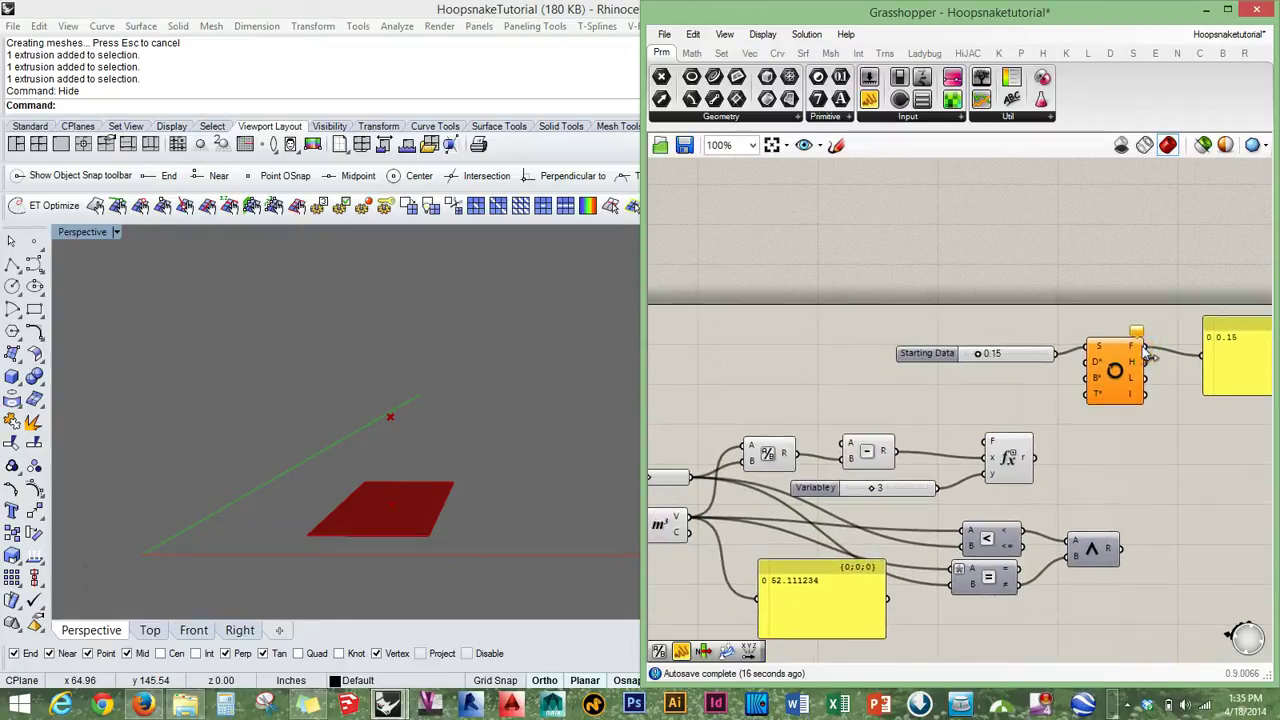
pyautogui.moveTo(1150, 350); pyautogui.dragTo(1106, 446)
pyautogui.click(1014, 460)
pyautogui.hotkey('ctrl', 'c')
pyautogui.hotkey('ctrl', 'v')
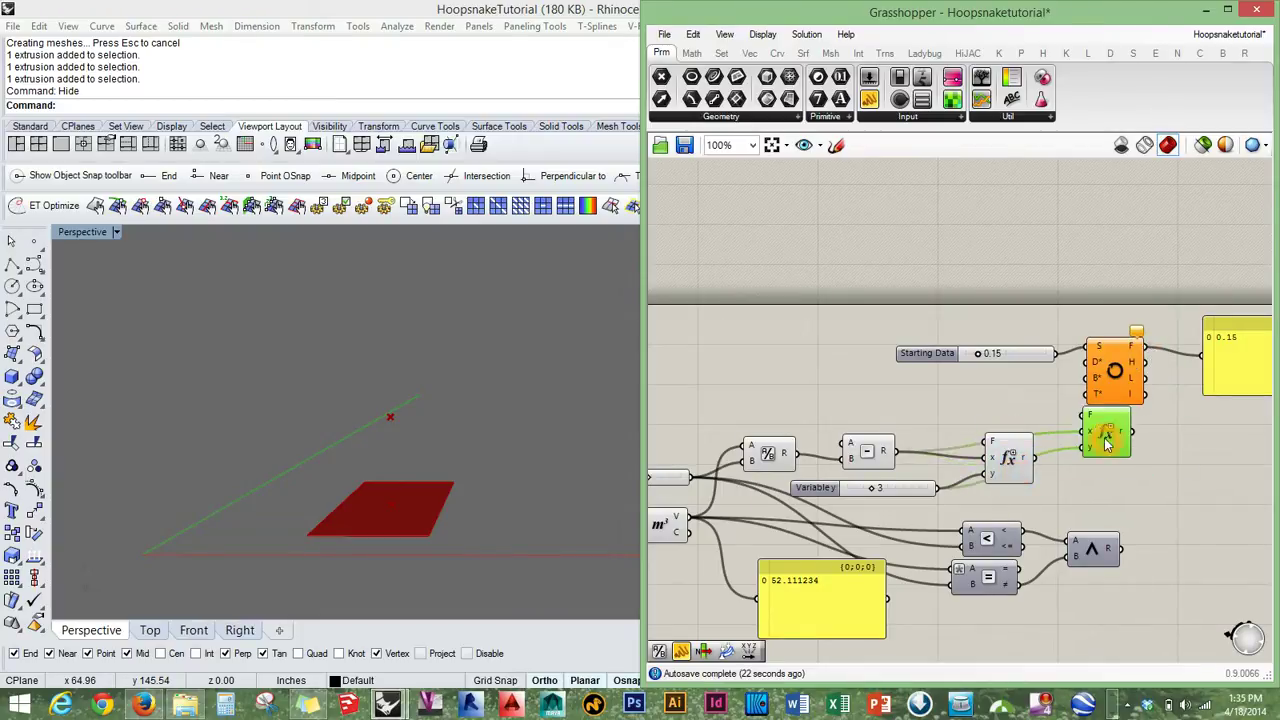
# Connect HoopSnake's F output to the copied Expression's x input and the first Expression's r output to its y input.
pyautogui.moveTo(1148, 347); pyautogui.dragTo(1105, 450)
pyautogui.moveTo(1103, 440)
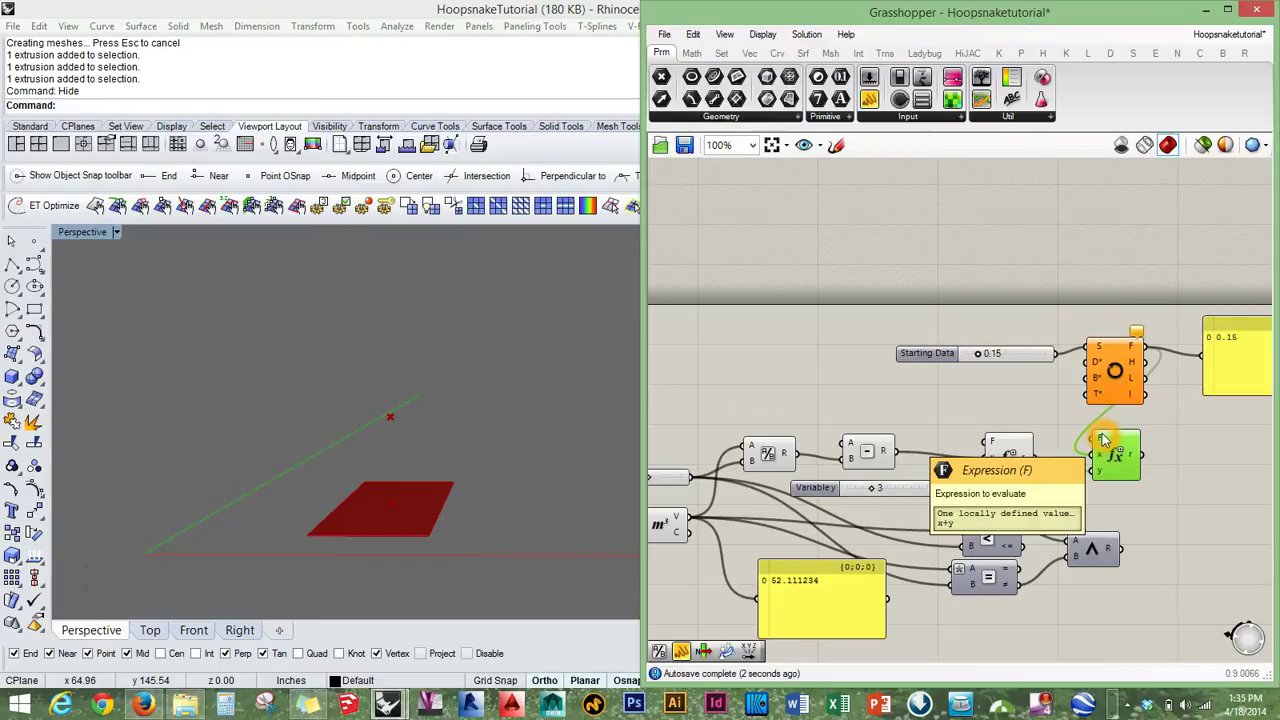
pyautogui.moveTo(1037, 458); pyautogui.dragTo(1070, 470)
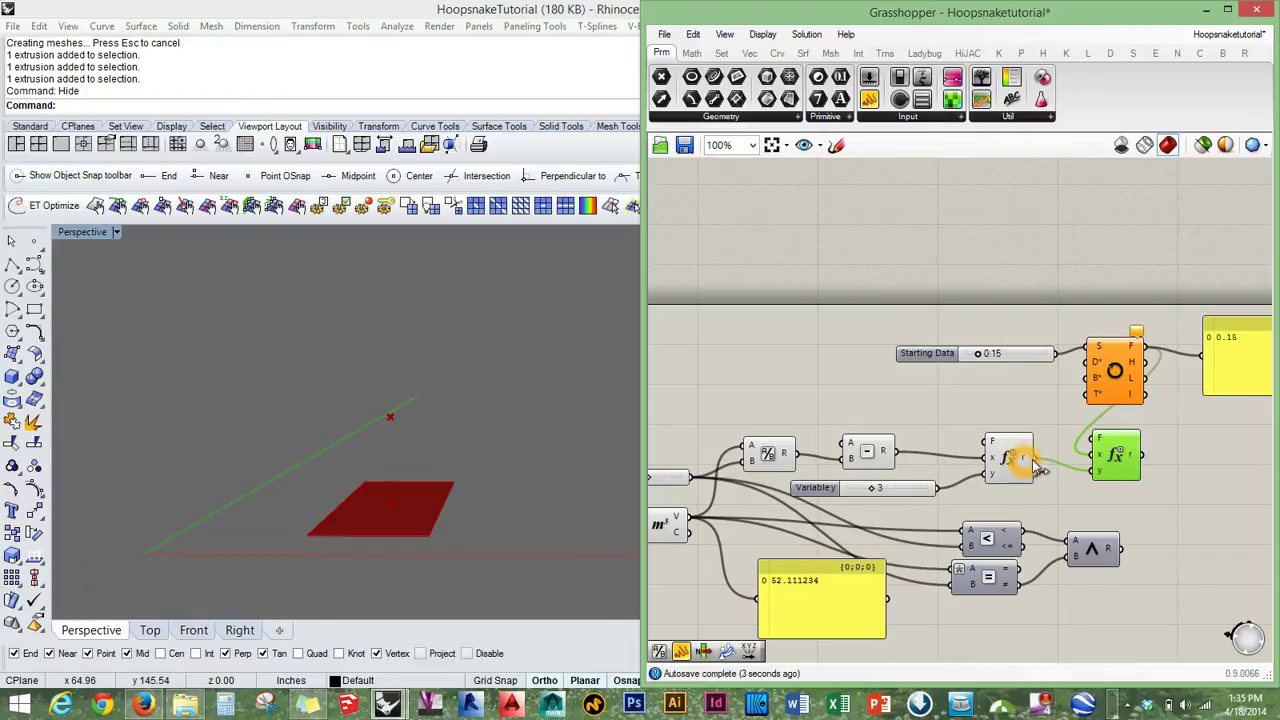
pyautogui.moveTo(1133, 346); pyautogui.dragTo(1036, 370, button='right')
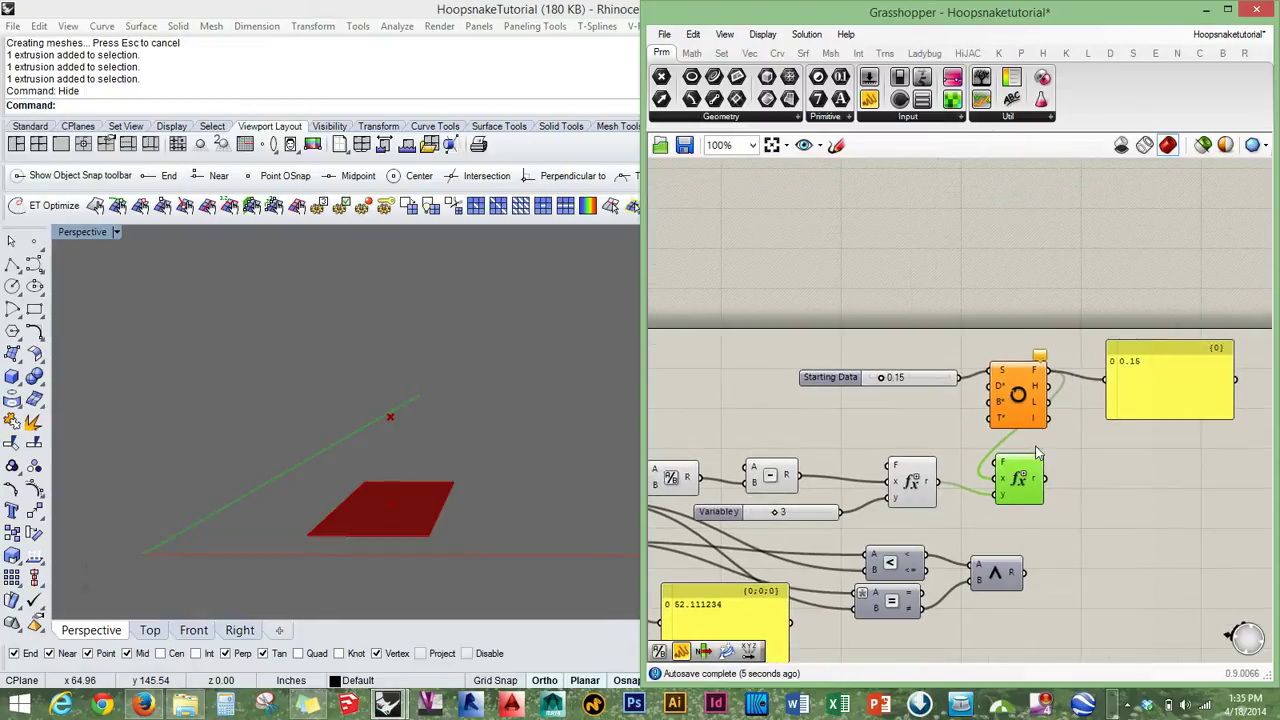
# Connect the copied Expression's r output to HoopSnake's D* input and Gate And's R output to its B* input.
pyautogui.moveTo(1022, 487); pyautogui.dragTo(1090, 487)
pyautogui.click(1022, 455)
pyautogui.moveTo(1022, 455); pyautogui.dragTo(932, 464, button='right')
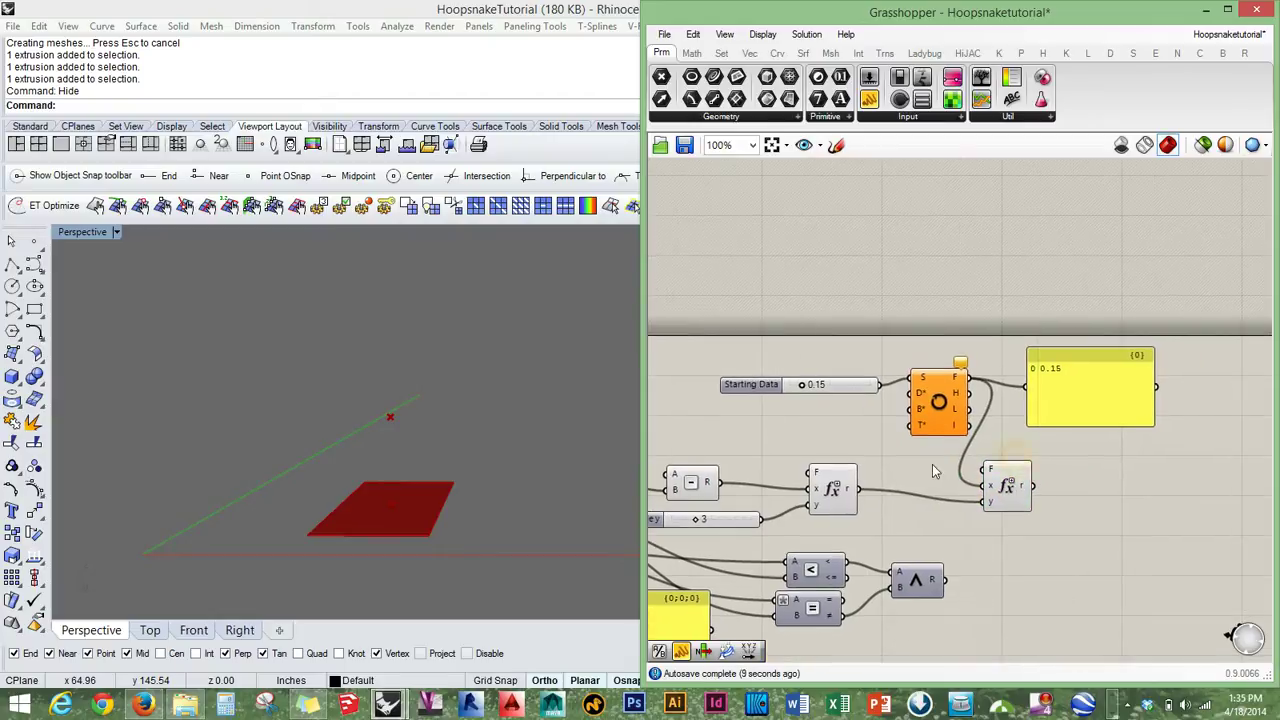
pyautogui.scroll(2, 913, 462)
pyautogui.moveTo(1078, 508); pyautogui.dragTo(906, 355)
pyautogui.moveTo(905, 548); pyautogui.dragTo(950, 553)
pyautogui.click(902, 454)
pyautogui.moveTo(902, 454); pyautogui.dragTo(994, 380, button='right')
pyautogui.moveTo(1058, 572); pyautogui.dragTo(1018, 308)
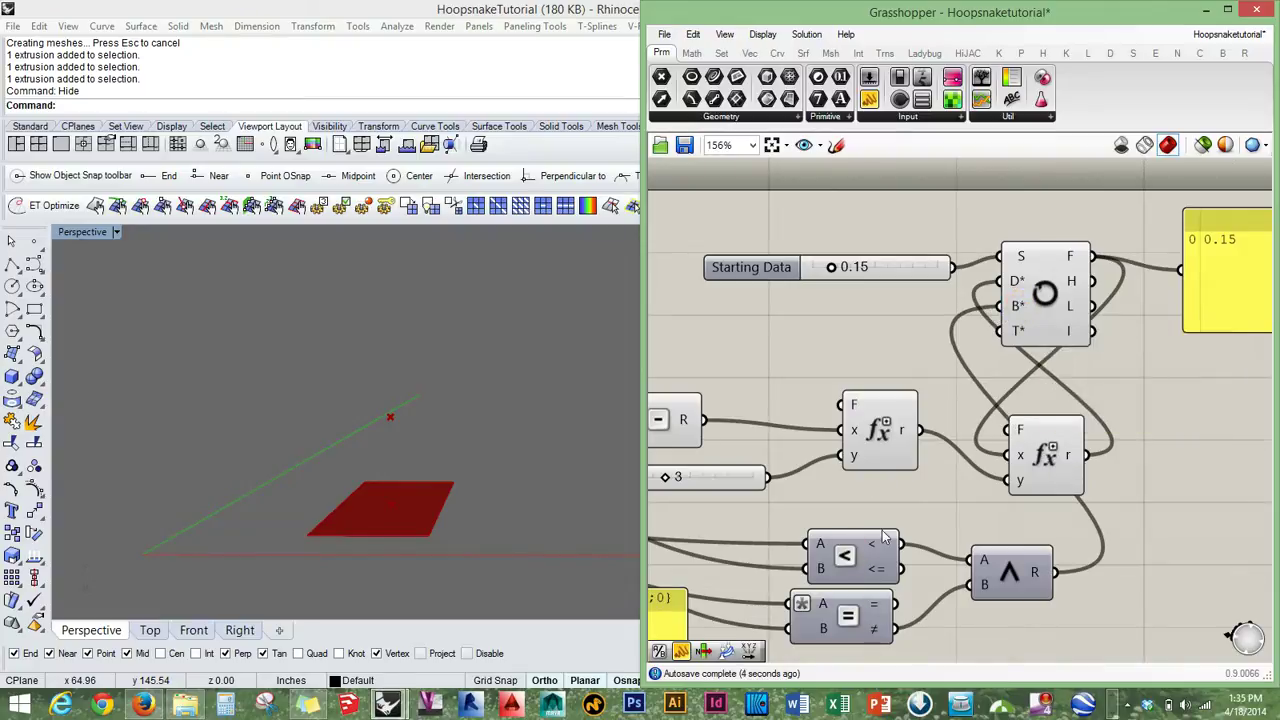
# Read the description of HoopSnake's B* termination condition and examine its T* input.
pyautogui.moveTo(895, 513); pyautogui.dragTo(954, 480, button='right')
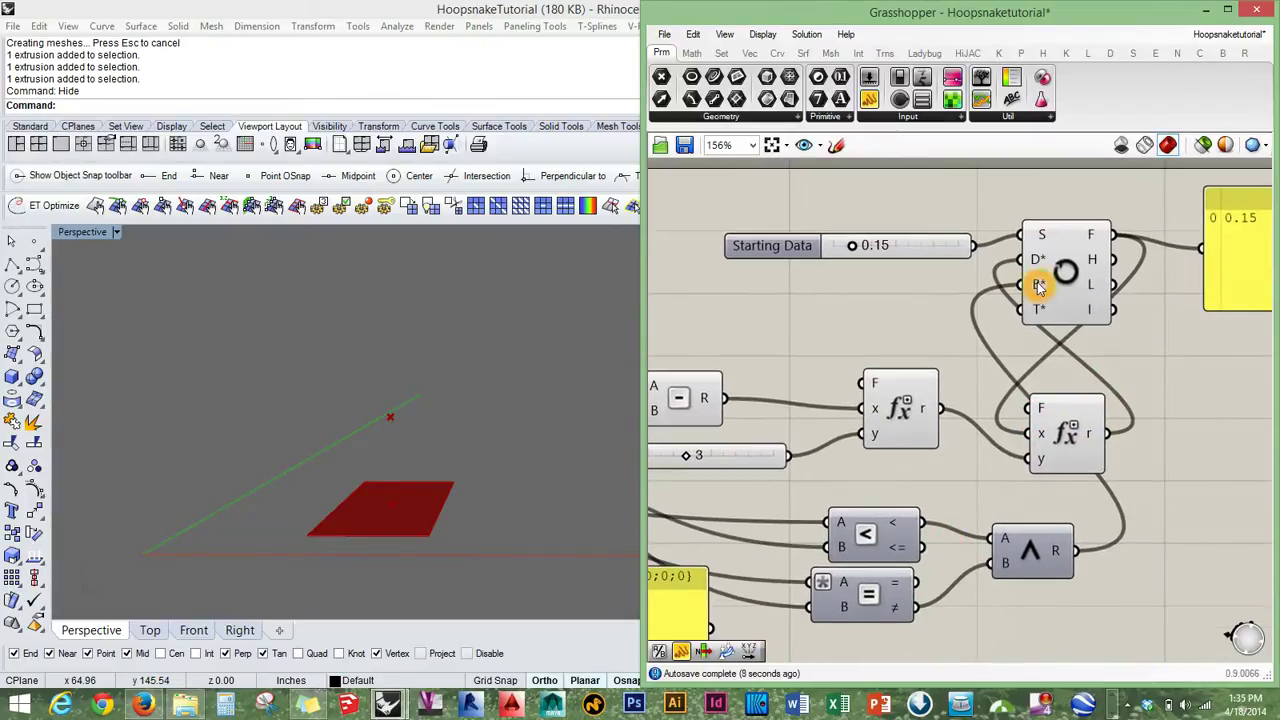
pyautogui.moveTo(1040, 287)
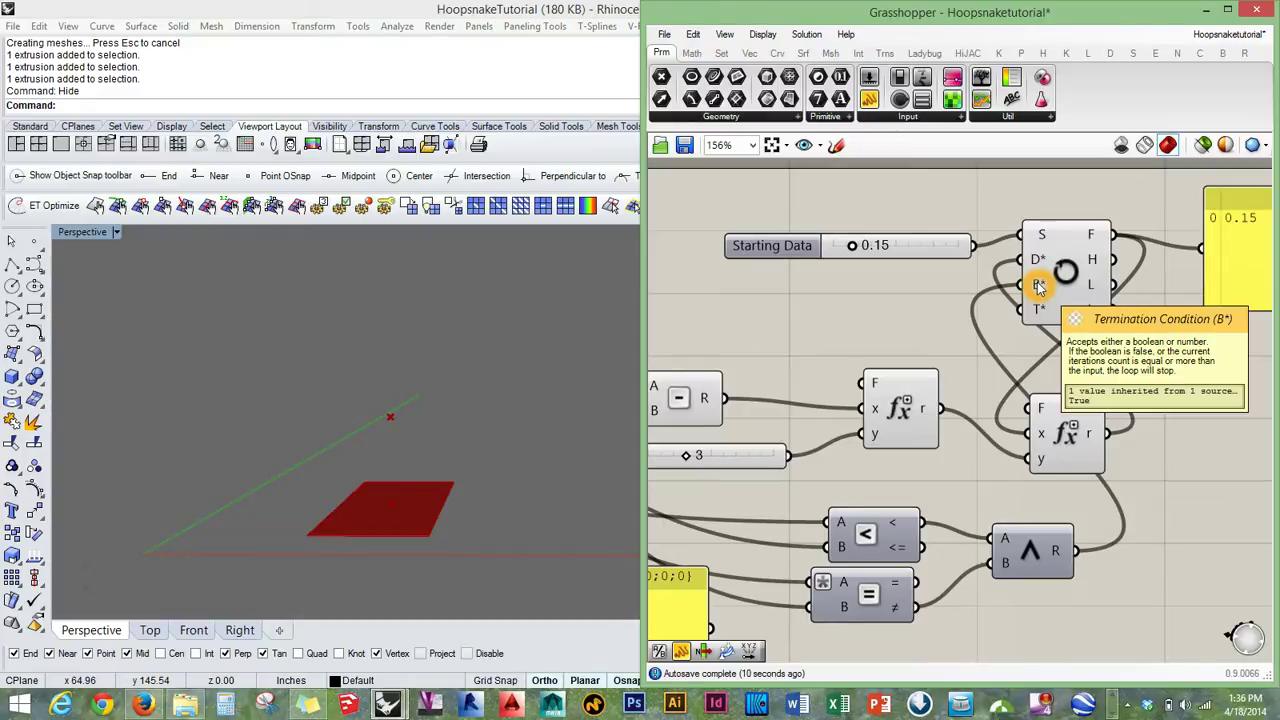
pyautogui.moveTo(1040, 287); pyautogui.dragTo(964, 337, button='right')
pyautogui.moveTo(964, 362)
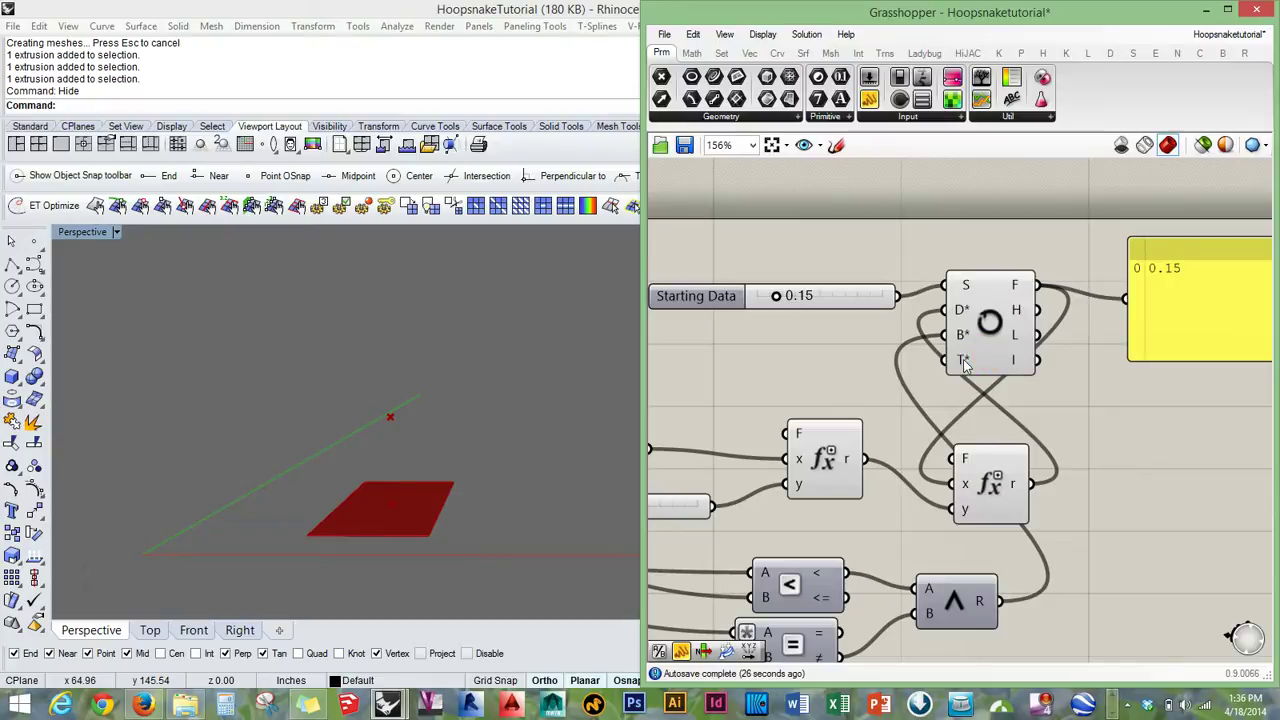
# Examine HoopSnake's outputs, including its I iterations counter, and trace the connections that feed the loop.
pyautogui.moveTo(1056, 362); pyautogui.dragTo(966, 390, button='right')
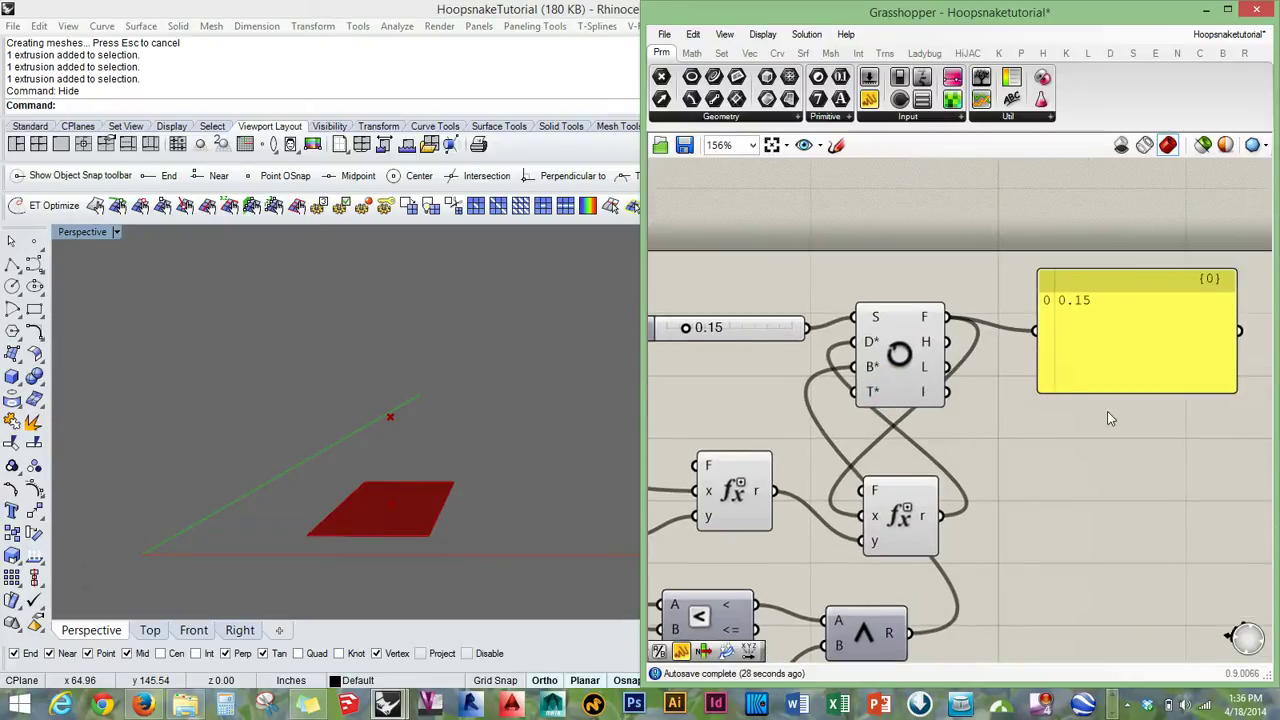
pyautogui.moveTo(1184, 421); pyautogui.dragTo(1095, 407, button='right')
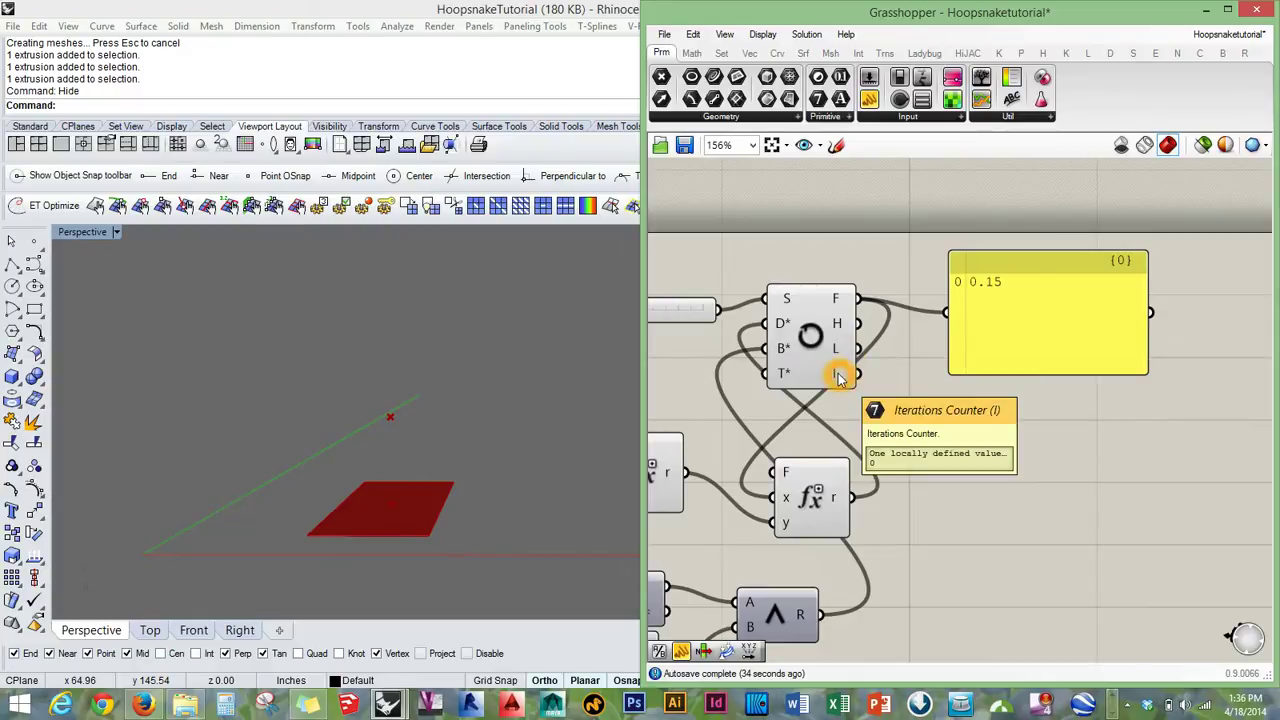
pyautogui.moveTo(865, 375); pyautogui.dragTo(1089, 328, button='right')
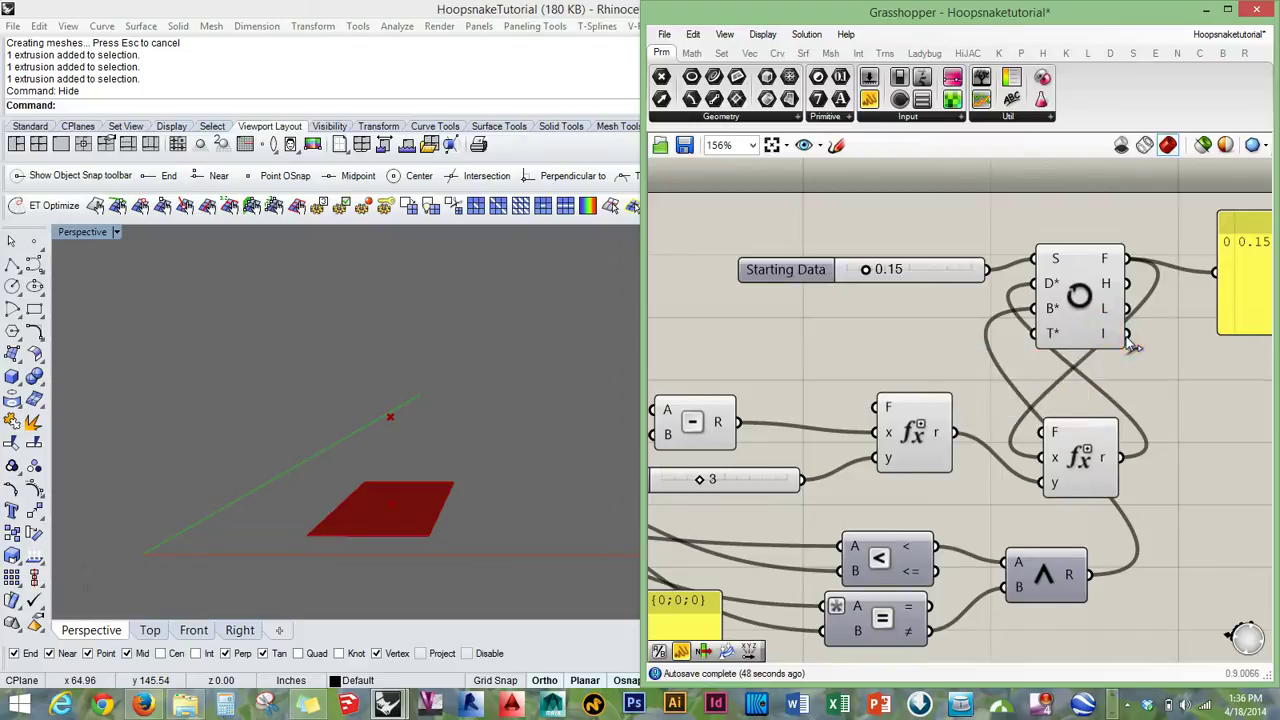
pyautogui.moveTo(1072, 347); pyautogui.dragTo(947, 358, button='right')
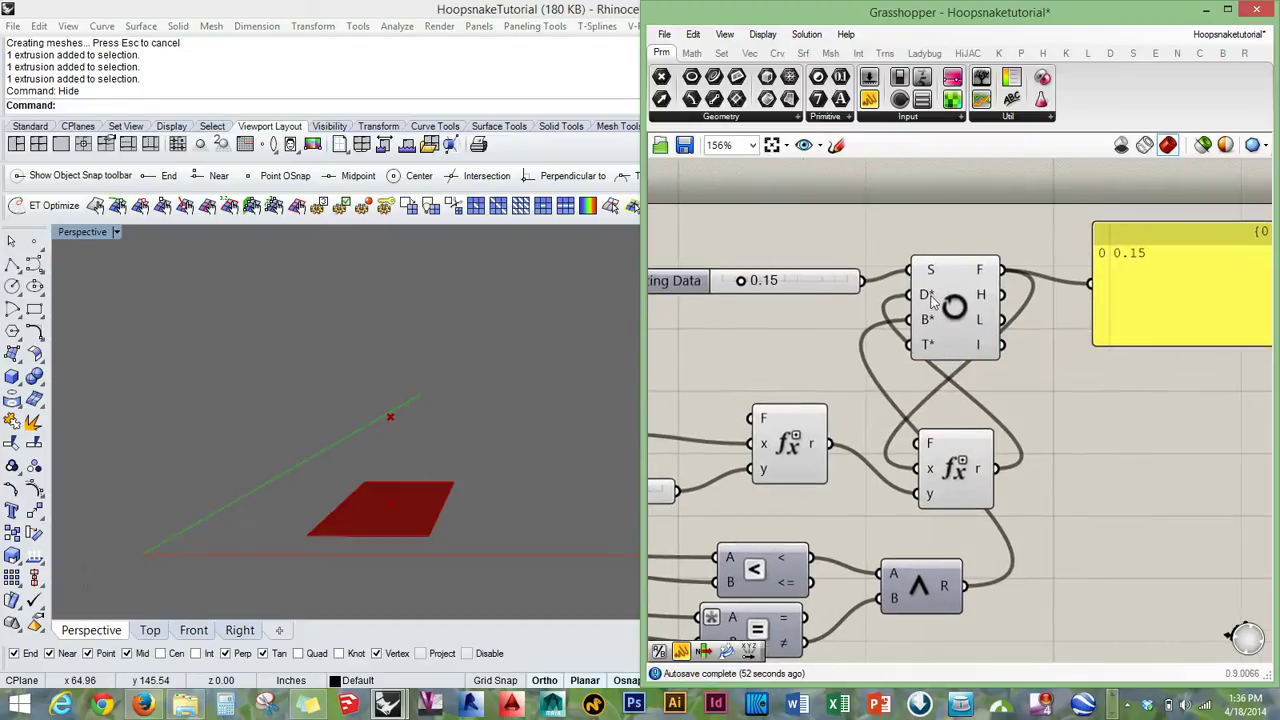
pyautogui.scroll(-4, 958, 502)
pyautogui.moveTo(962, 525); pyautogui.dragTo(1087, 441, button='right')
pyautogui.scroll(-1, 1087, 441)
pyautogui.moveTo(994, 486); pyautogui.dragTo(1120, 505, button='right')
pyautogui.scroll(4, 1120, 505)
pyautogui.moveTo(1108, 412); pyautogui.dragTo(844, 496, button='right')
pyautogui.moveTo(1090, 389); pyautogui.dragTo(973, 383, button='right')
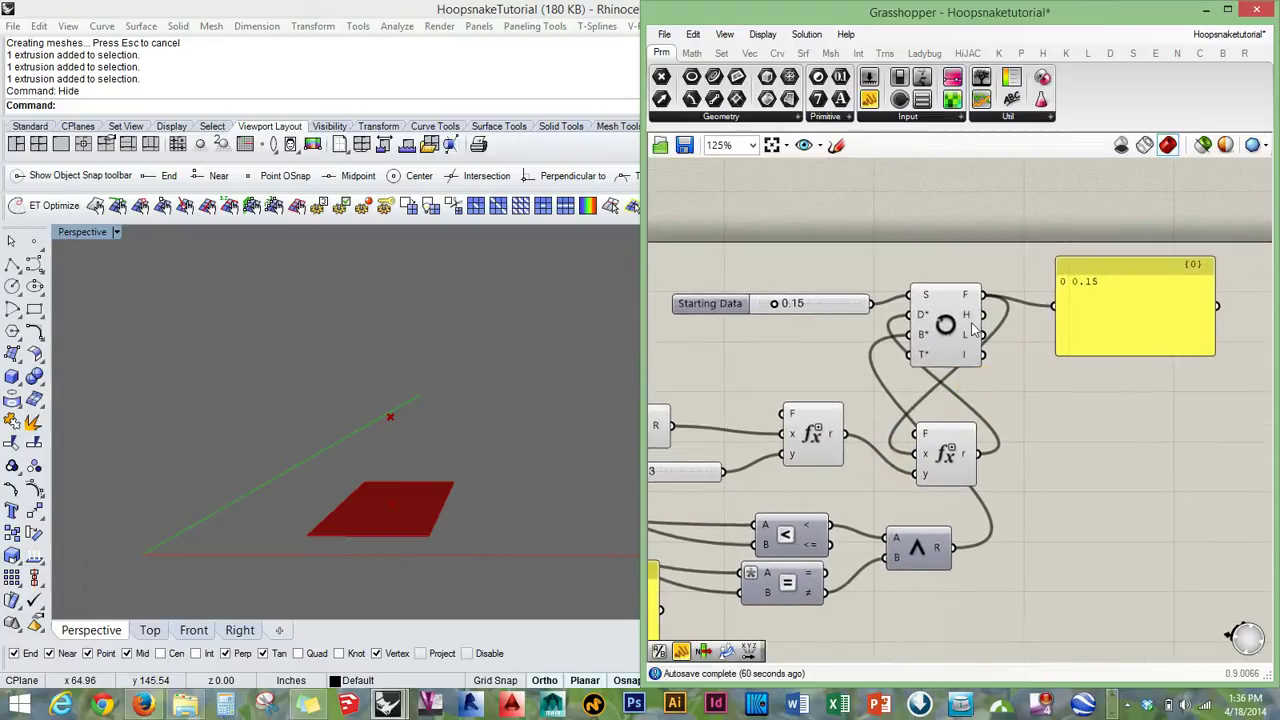
# Open the HoopSnake control window, start the loop with Reset All, and move the window clear of the loop components.
pyautogui.doubleClick(945, 325)
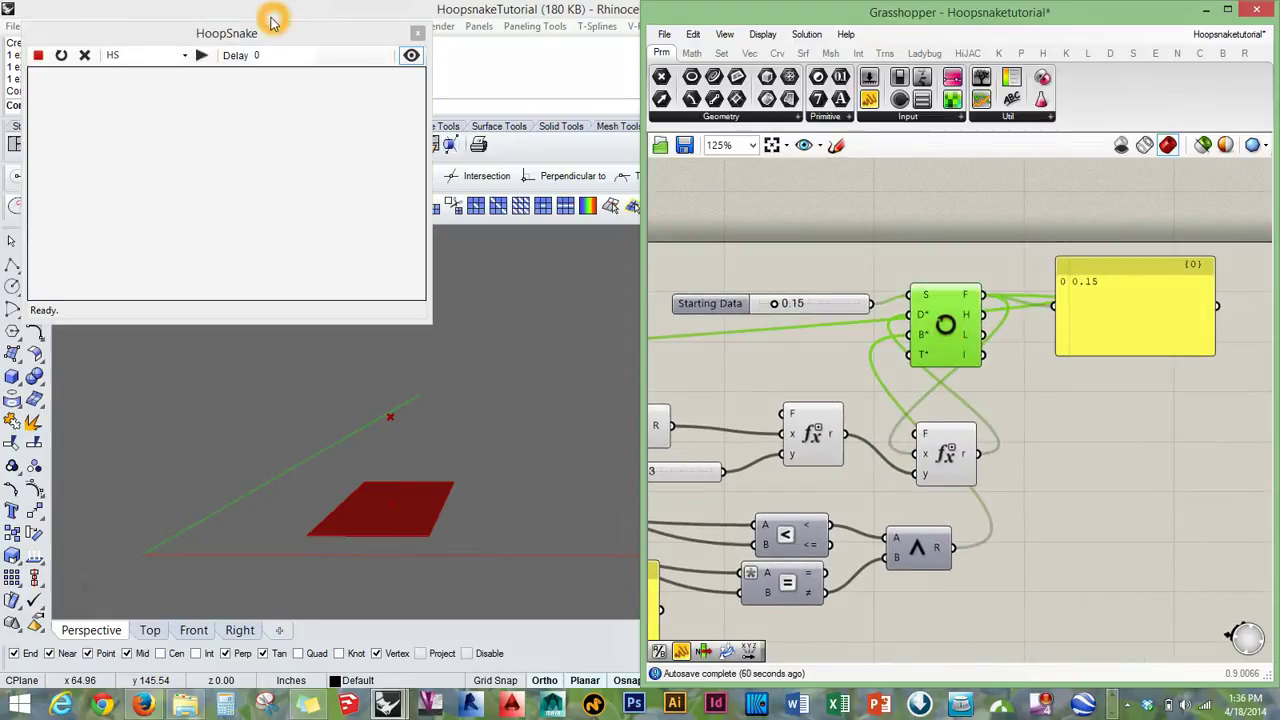
pyautogui.click(271, 22)
pyautogui.moveTo(255, 60); pyautogui.dragTo(940, 183)
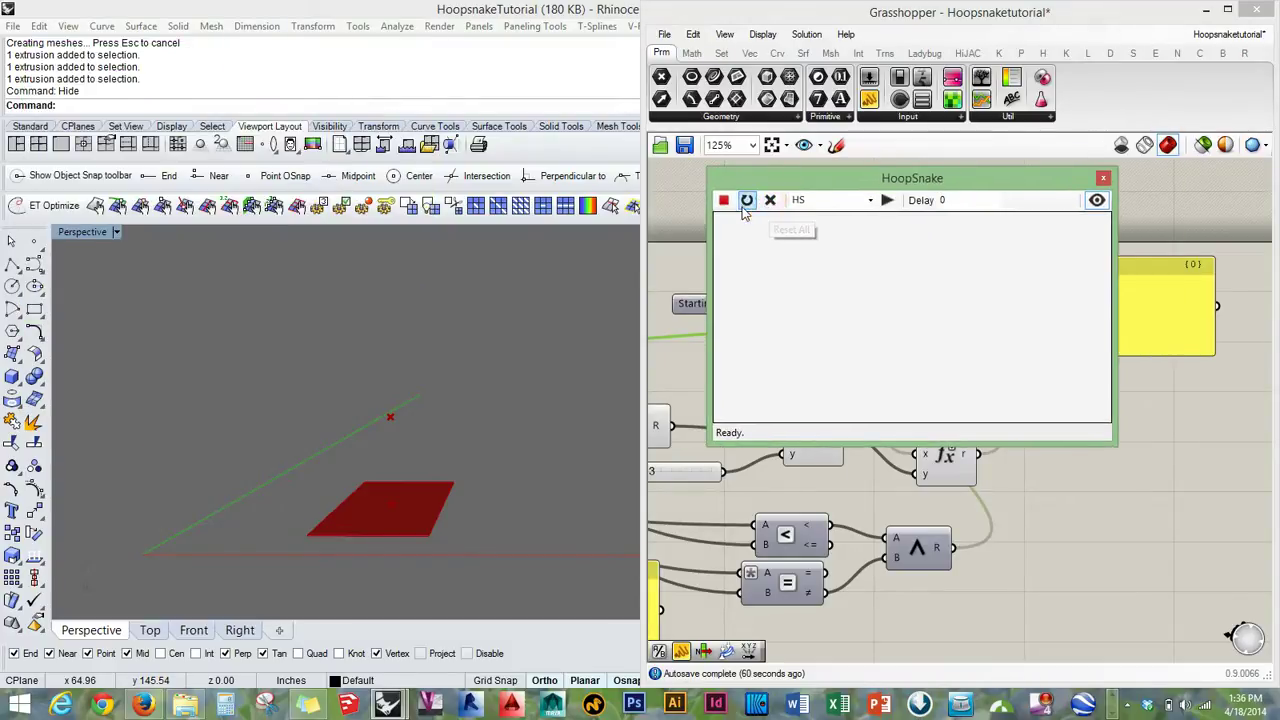
pyautogui.click(752, 200)
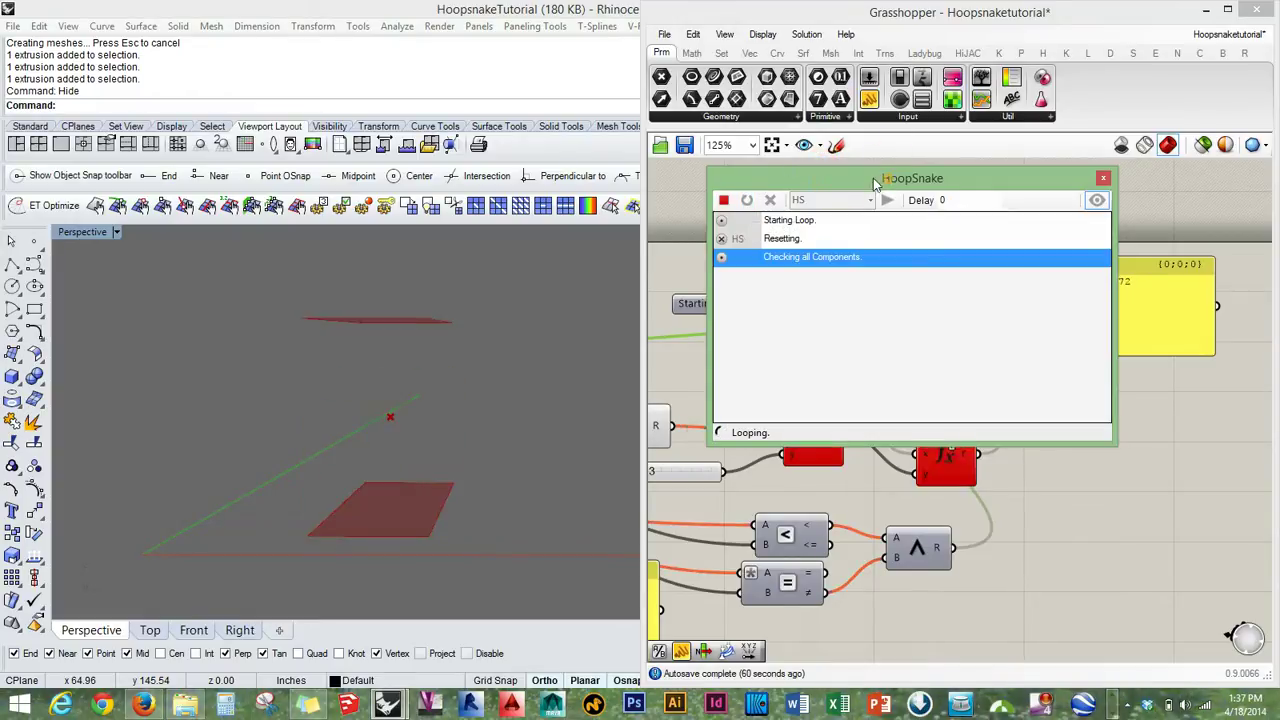
pyautogui.moveTo(891, 180); pyautogui.dragTo(629, 113)
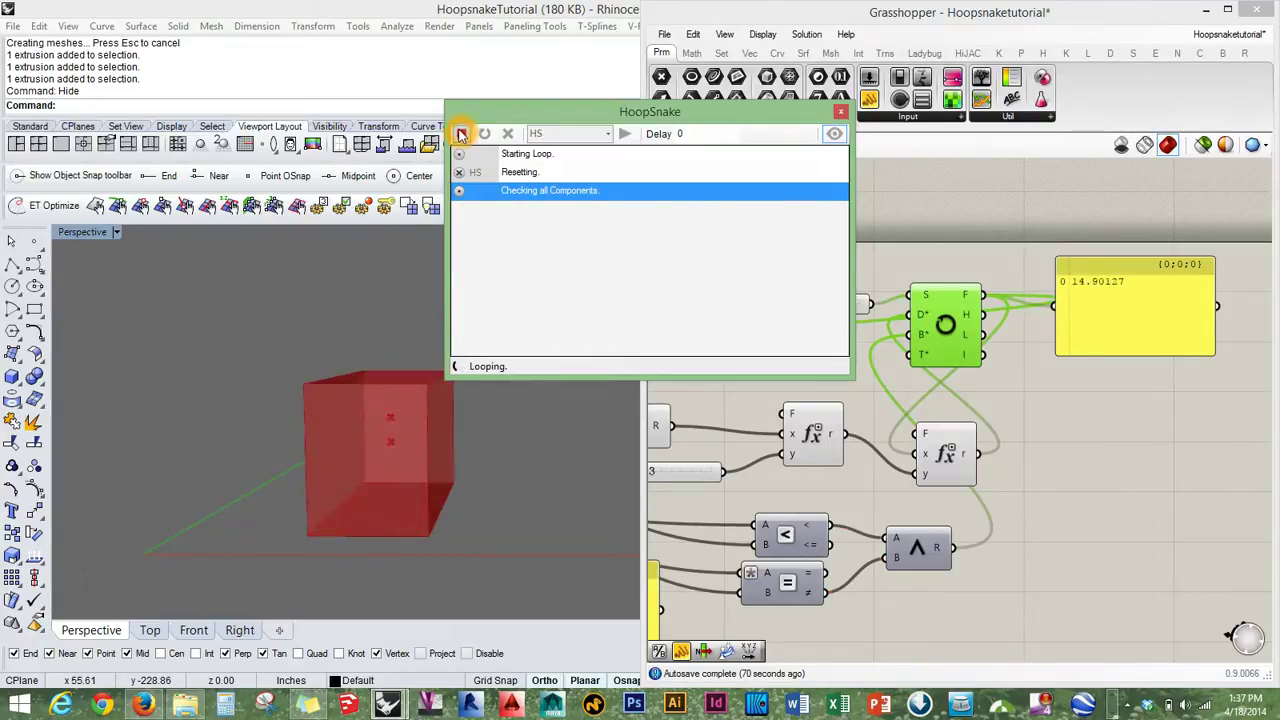
# Stop the running HoopSnake loop and set the Variable y slider to 1.
pyautogui.click(461, 135)
pyautogui.moveTo(645, 475); pyautogui.dragTo(900, 420, button='right')
pyautogui.scroll(3, 900, 420)
pyautogui.moveTo(905, 421); pyautogui.dragTo(878, 428)
pyautogui.moveTo(865, 425); pyautogui.dragTo(765, 451, button='right')
pyautogui.scroll(-3, 885, 556)
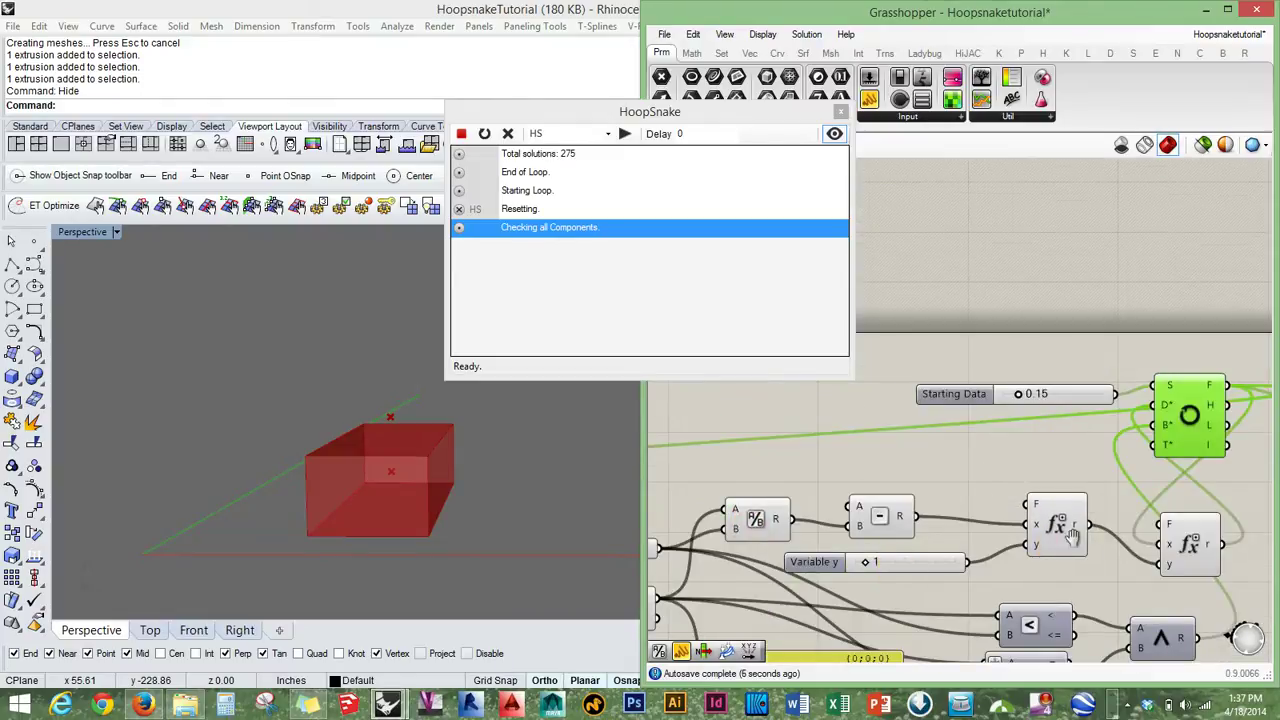
pyautogui.moveTo(1090, 557); pyautogui.dragTo(1010, 529, button='right')
pyautogui.click(340, 490)
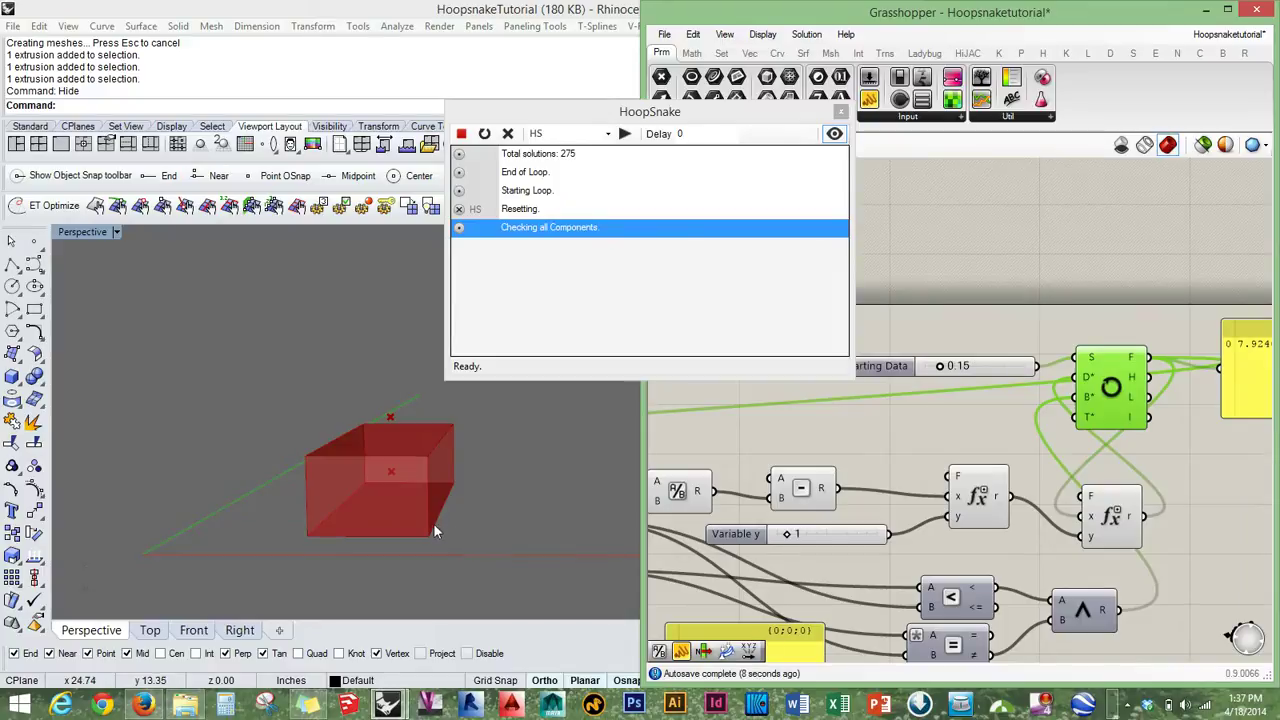
pyautogui.click(432, 433)
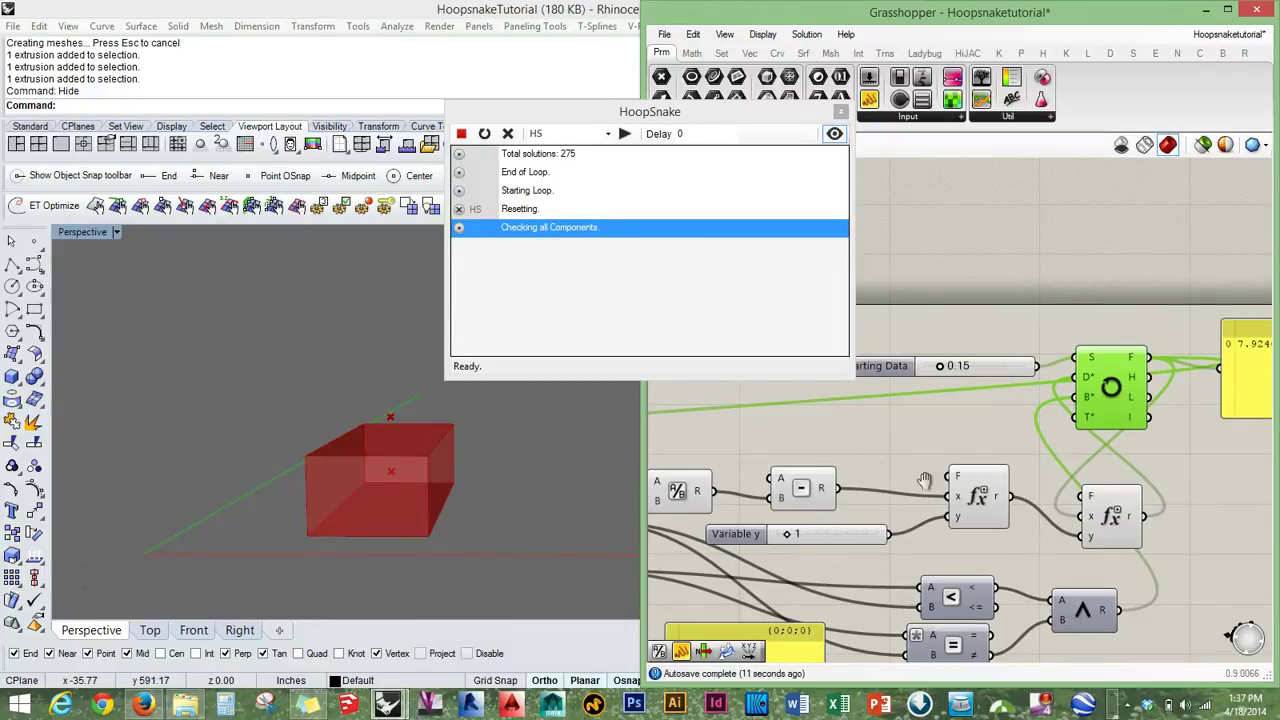
pyautogui.moveTo(922, 490); pyautogui.dragTo(986, 479, button='right')
pyautogui.click(849, 526)
pyautogui.click(1037, 491)
pyautogui.click(837, 507)
pyautogui.click(850, 524)
pyautogui.click(584, 308)
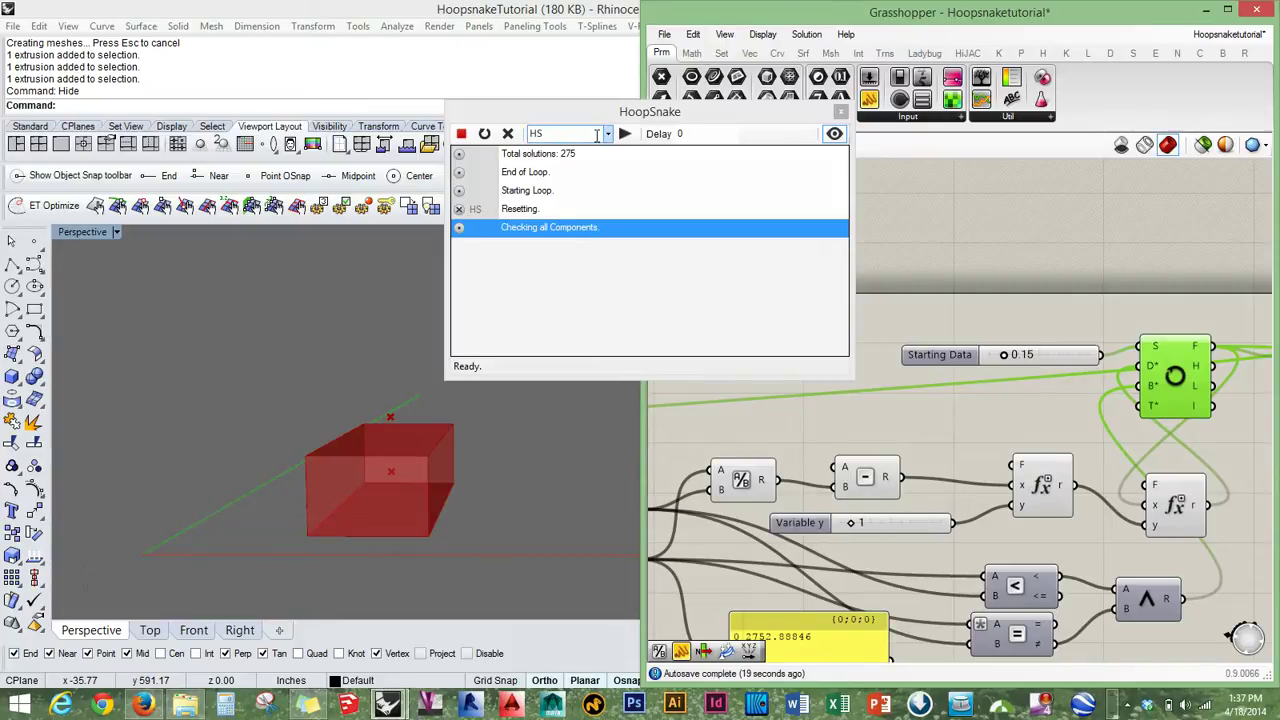
# Reset and rerun the HoopSnake loop with Variable y at 1, and inspect the box and the volume panel.
pyautogui.click(506, 134)
pyautogui.click(484, 134)
pyautogui.click(584, 350)
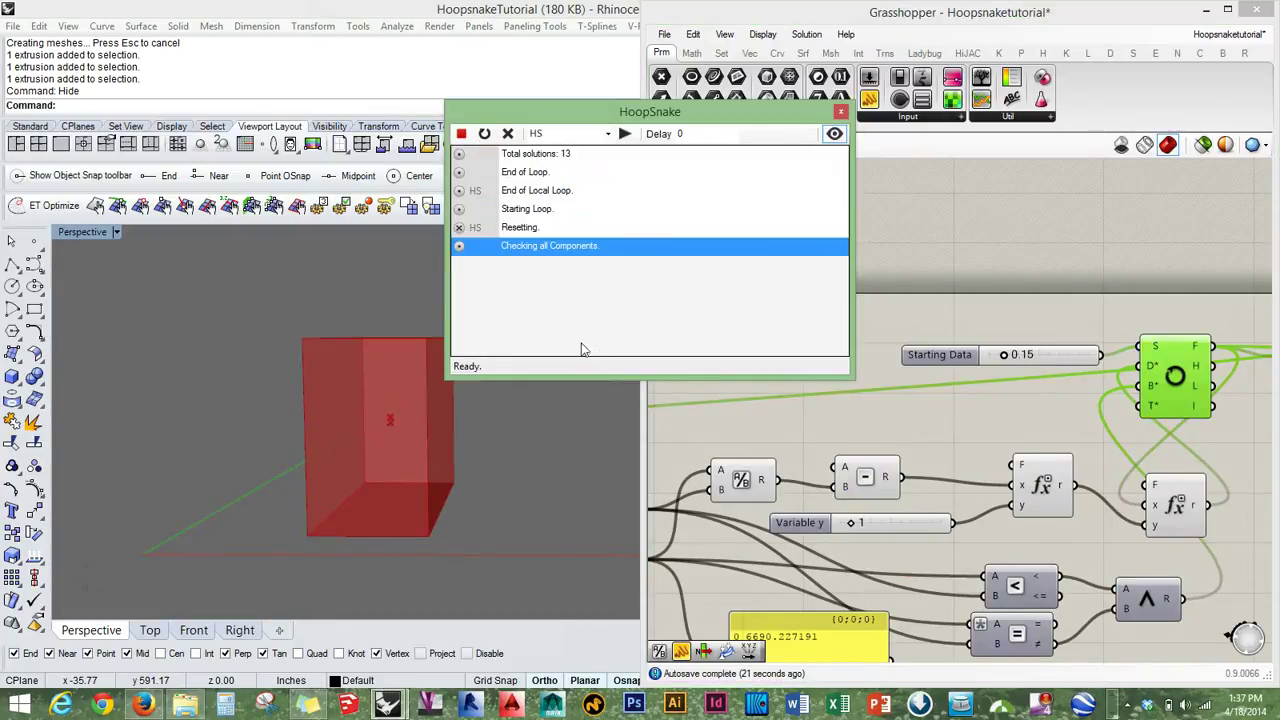
pyautogui.moveTo(391, 338); pyautogui.dragTo(354, 369, button='right')
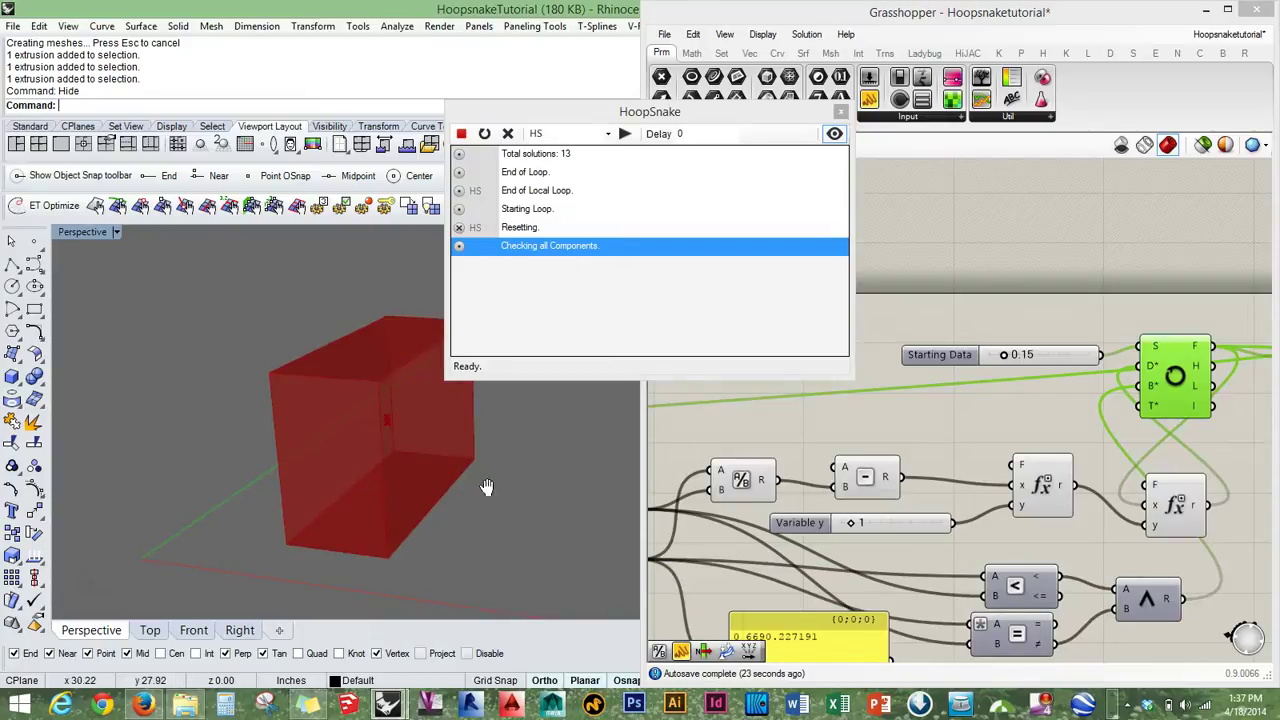
pyautogui.moveTo(486, 487); pyautogui.dragTo(458, 482, button='right')
pyautogui.moveTo(870, 585); pyautogui.dragTo(966, 478, button='right')
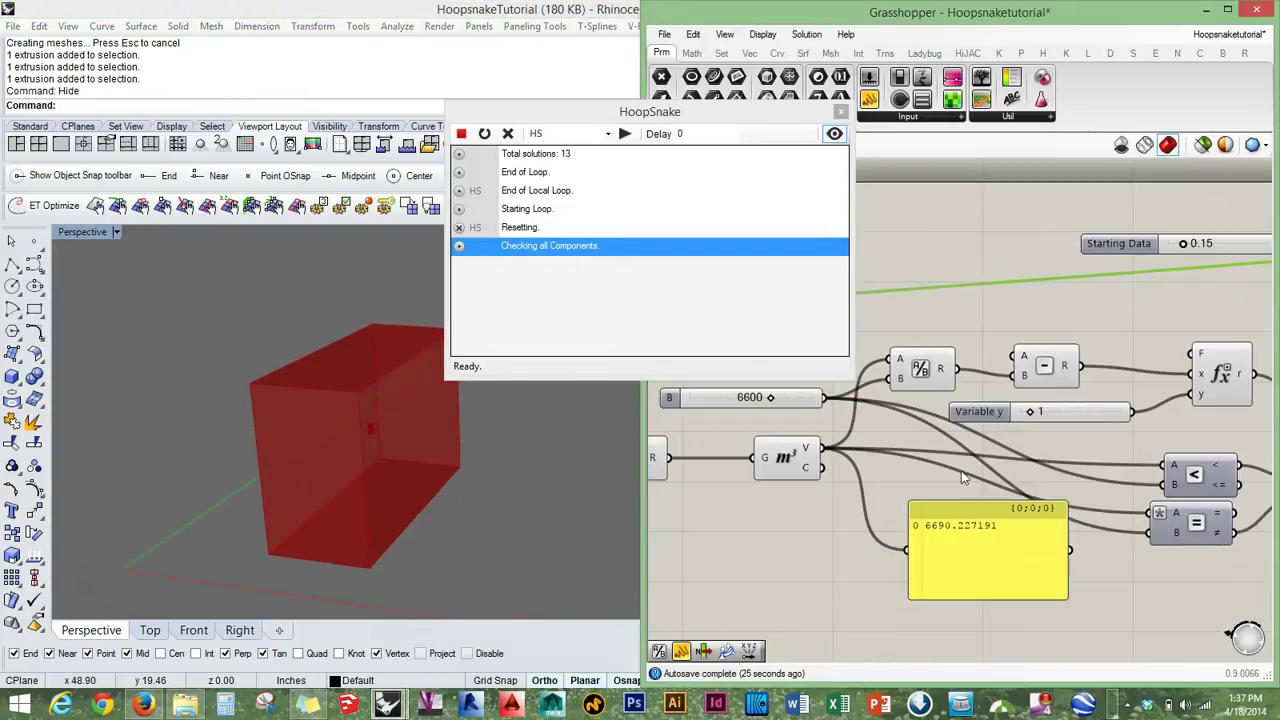
pyautogui.click(933, 532)
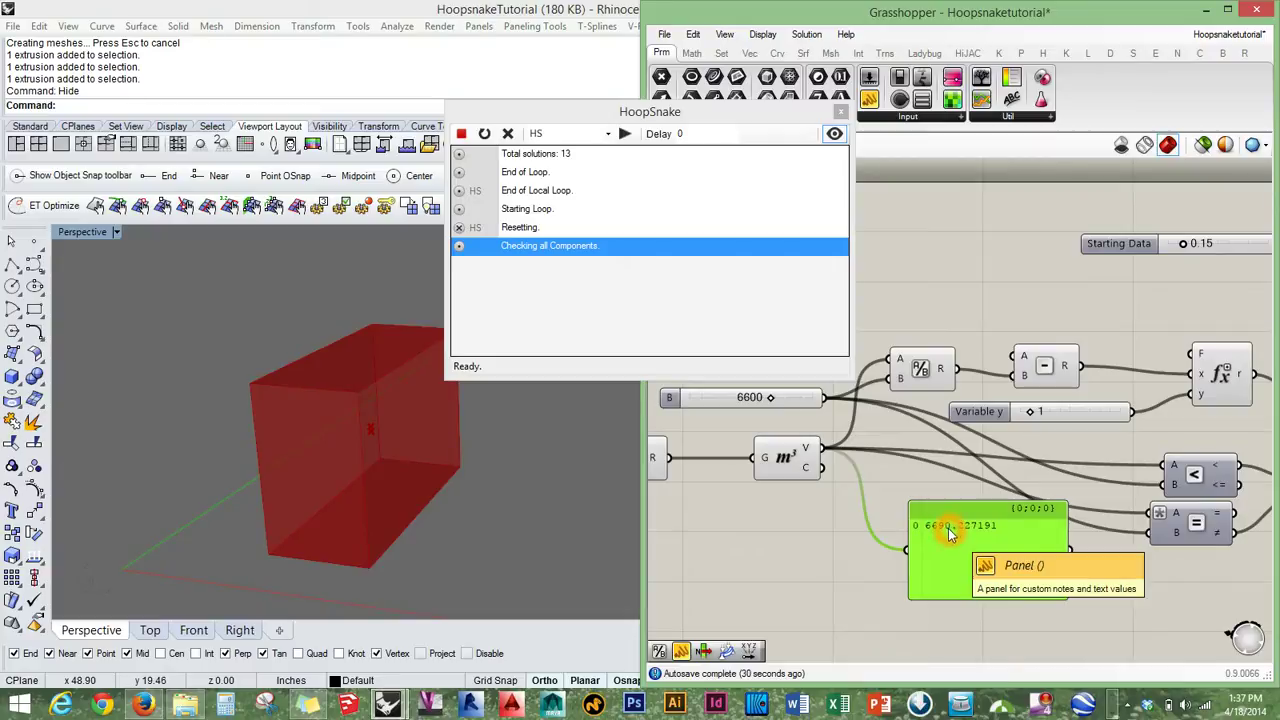
# Change the Variable y slider's rounding from integers to real numbers (R) with 2 digits.
pyautogui.click(1015, 418)
pyautogui.doubleClick(985, 418)
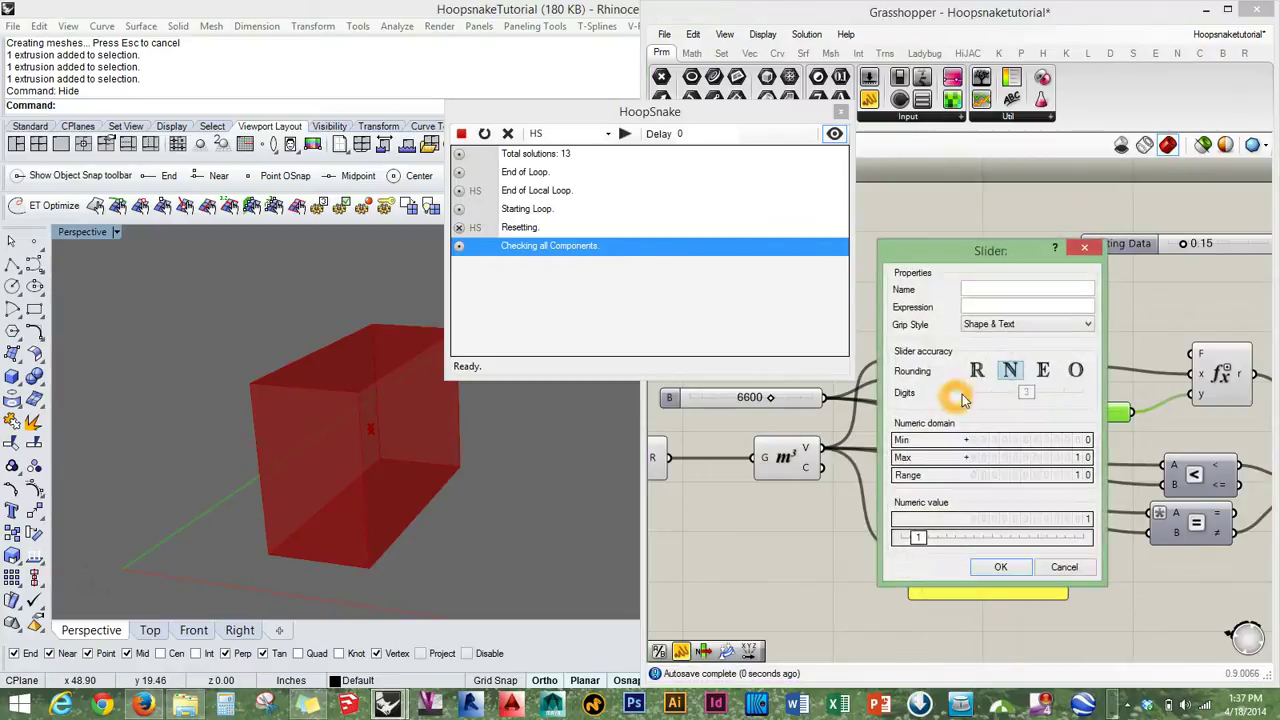
pyautogui.click(977, 370)
pyautogui.moveTo(1026, 393); pyautogui.dragTo(1008, 393)
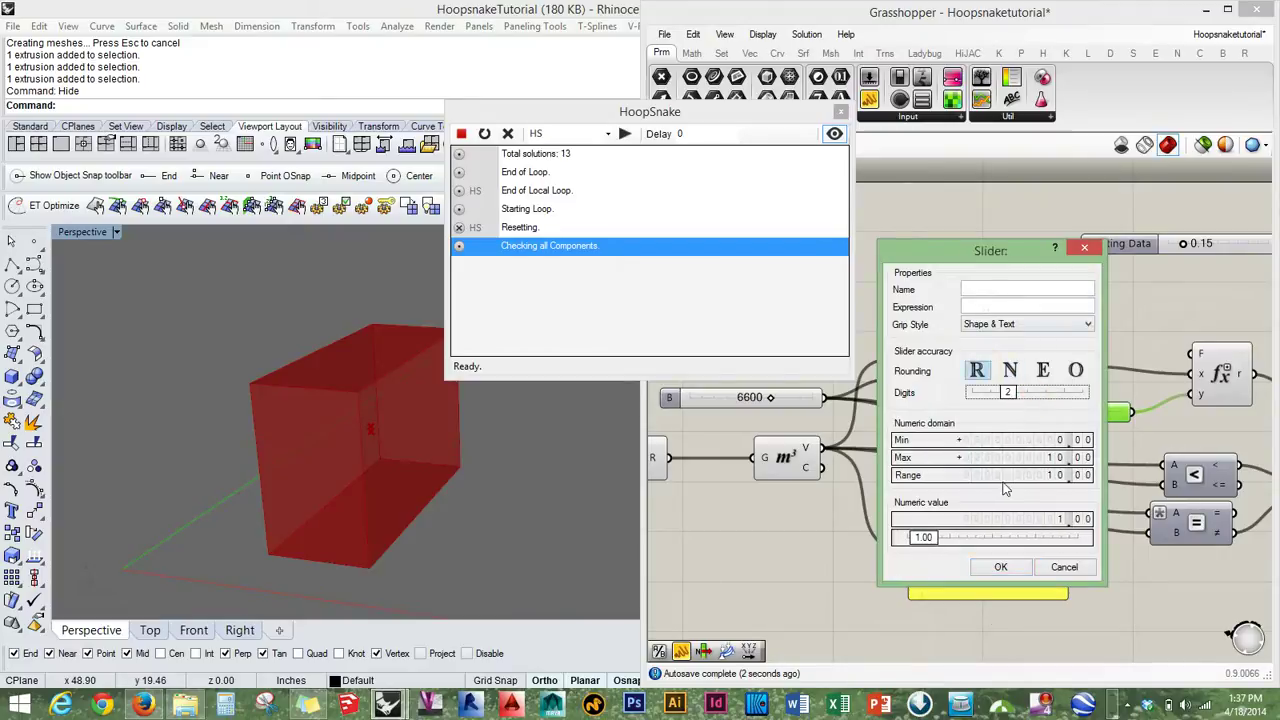
pyautogui.click(1003, 567)
# Set the Variable y slider to 0.36 and rerun the HoopSnake loop from reset.
pyautogui.moveTo(1034, 416); pyautogui.dragTo(1030, 411)
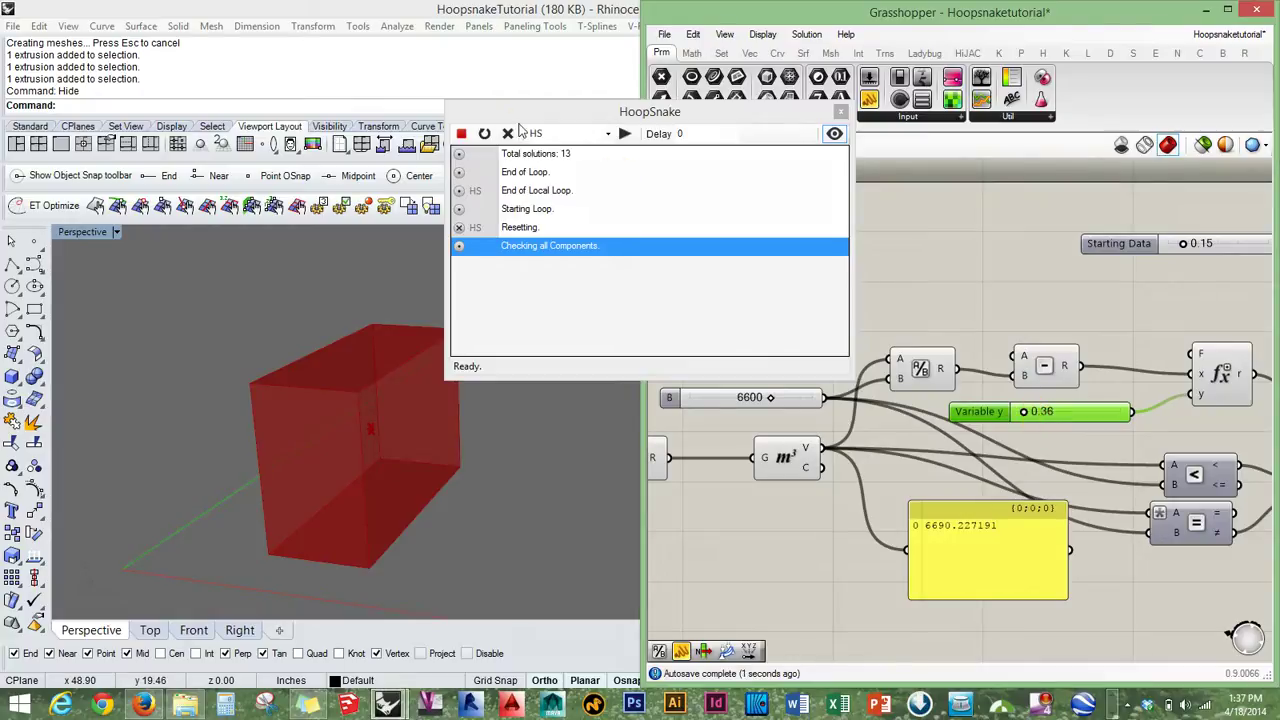
pyautogui.click(484, 133)
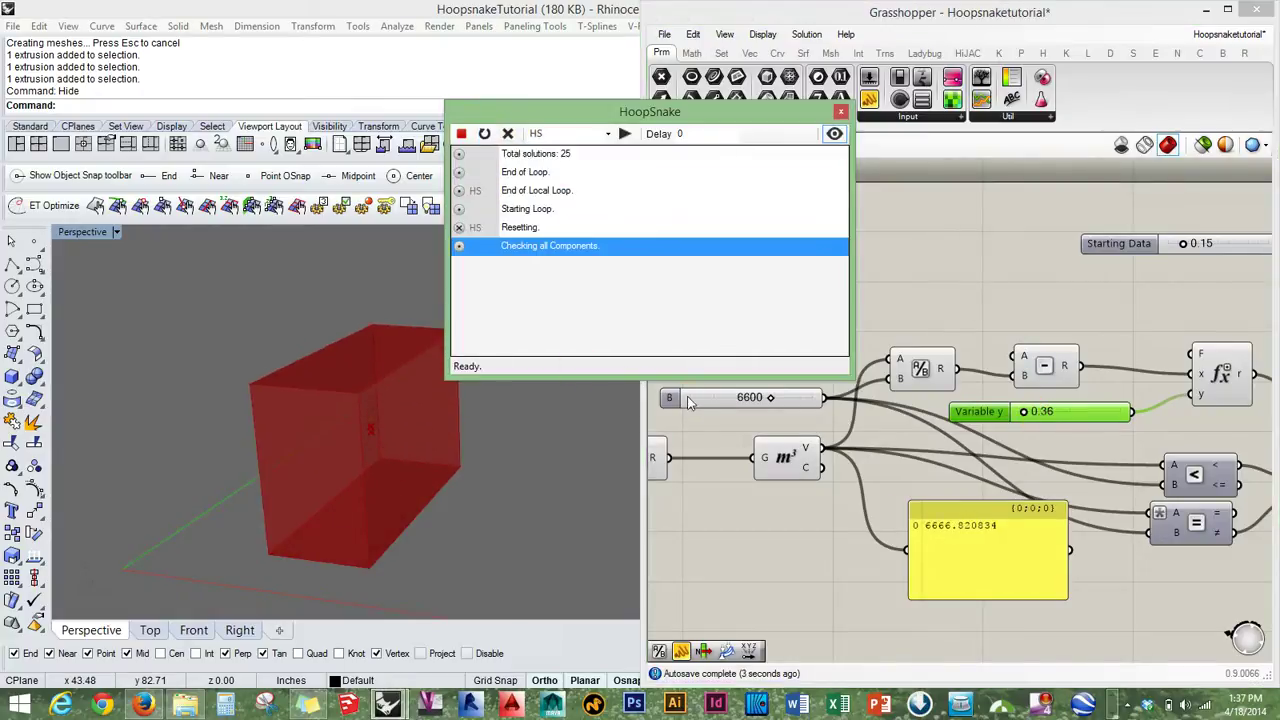
pyautogui.moveTo(1026, 408); pyautogui.dragTo(1028, 405)
# Set the Variable y slider to 0.00 and rerun the HoopSnake loop from reset.
pyautogui.moveTo(1093, 281); pyautogui.dragTo(1138, 388, button='right')
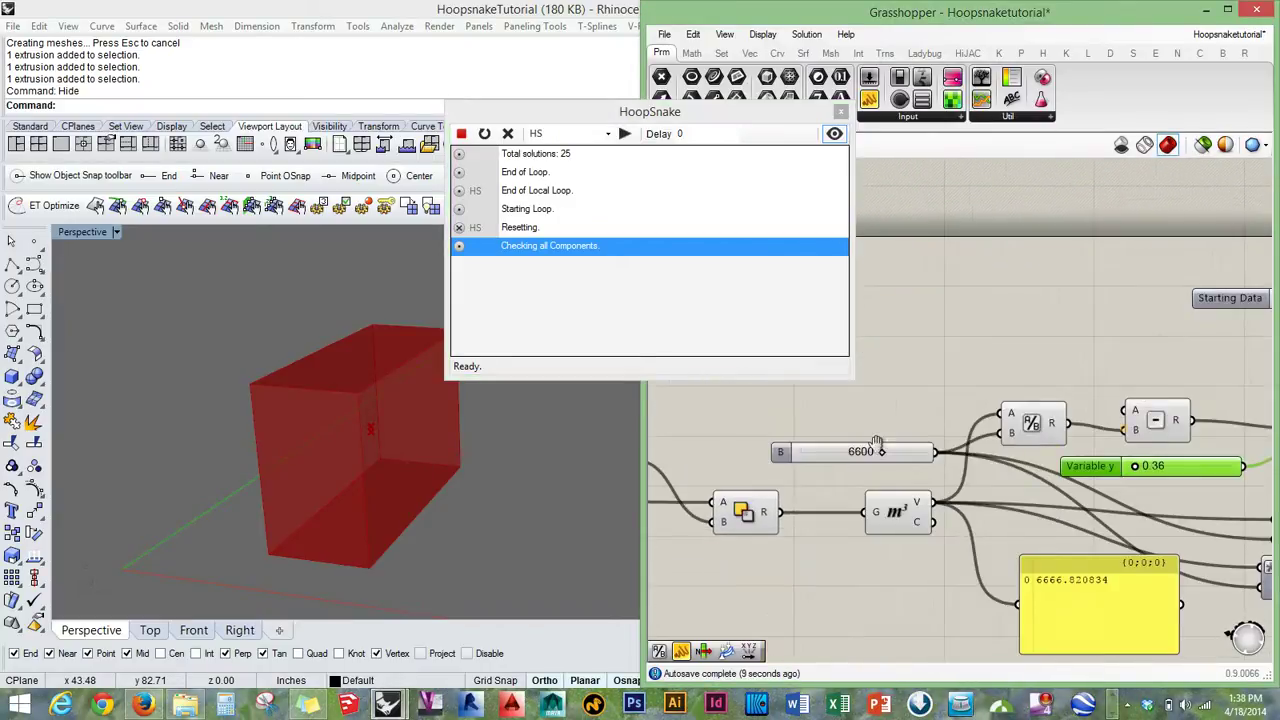
pyautogui.moveTo(1127, 431); pyautogui.dragTo(829, 463, button='right')
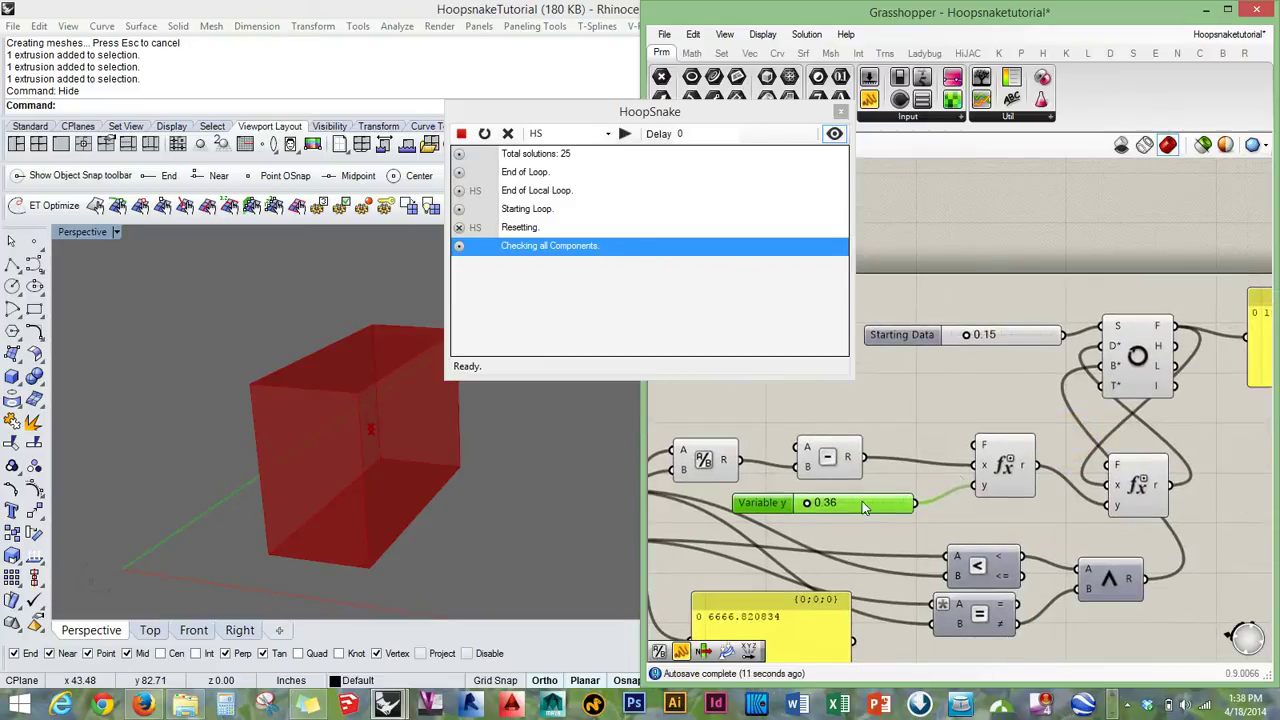
pyautogui.moveTo(982, 508); pyautogui.dragTo(985, 455, button='right')
pyautogui.moveTo(935, 450); pyautogui.dragTo(929, 450)
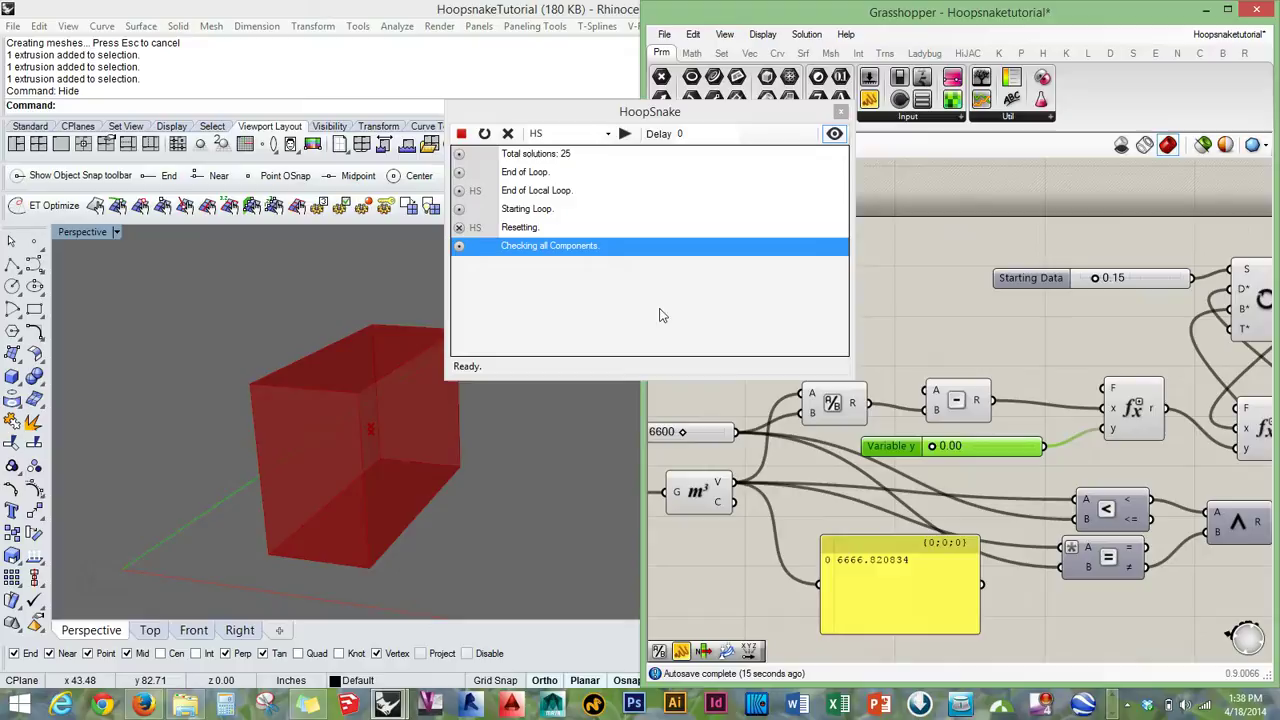
pyautogui.click(485, 134)
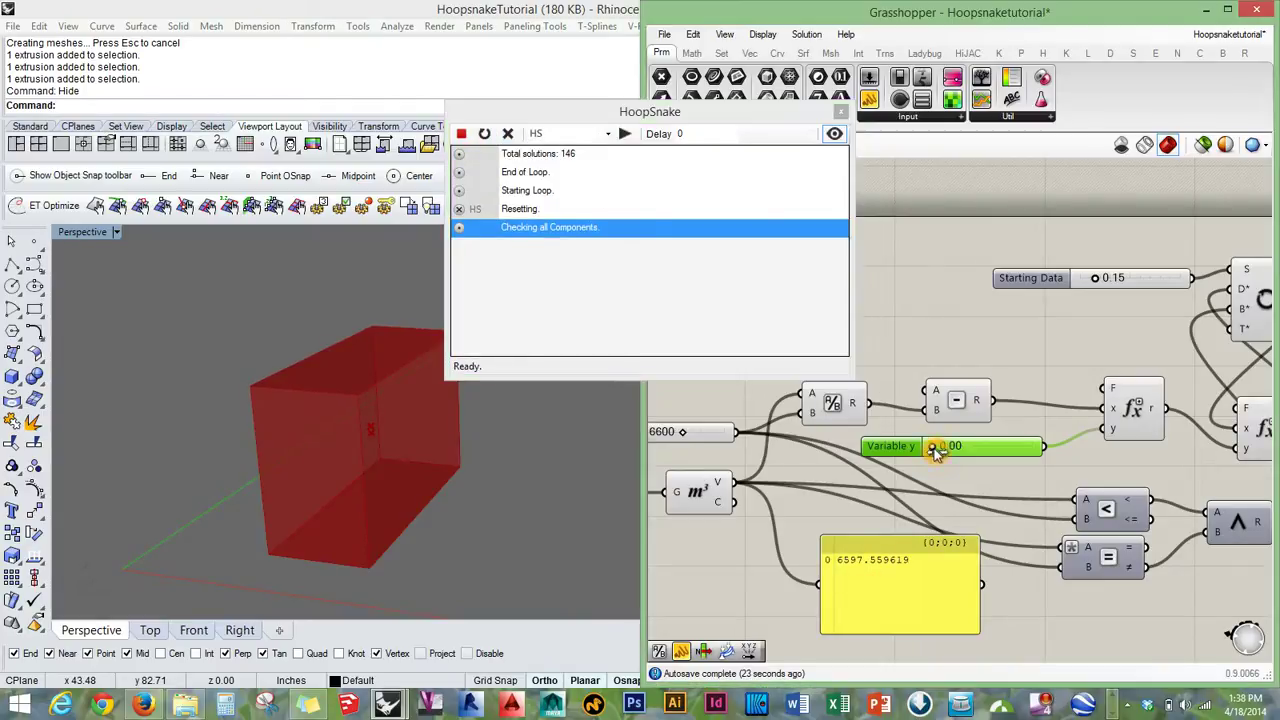
# Rerun the HoopSnake loop with Variable y set to 0.08, close the control window, and inspect the resulting box.
pyautogui.click(484, 133)
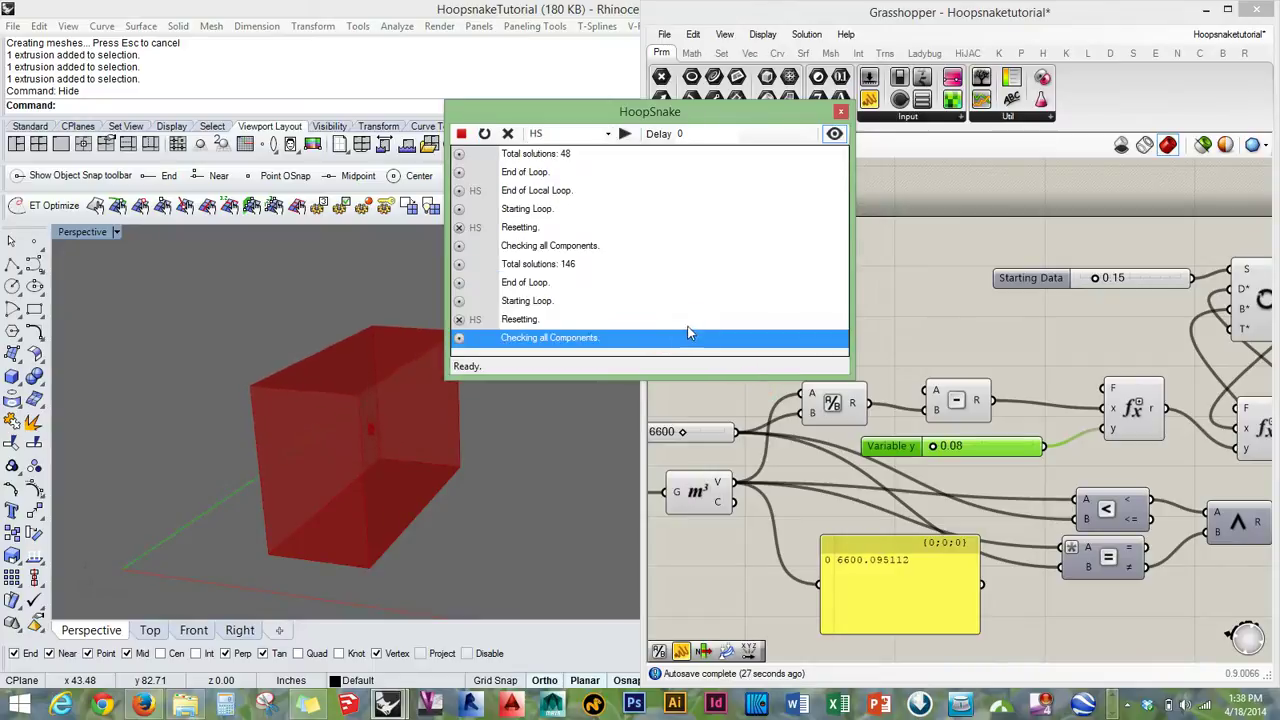
pyautogui.click(842, 118)
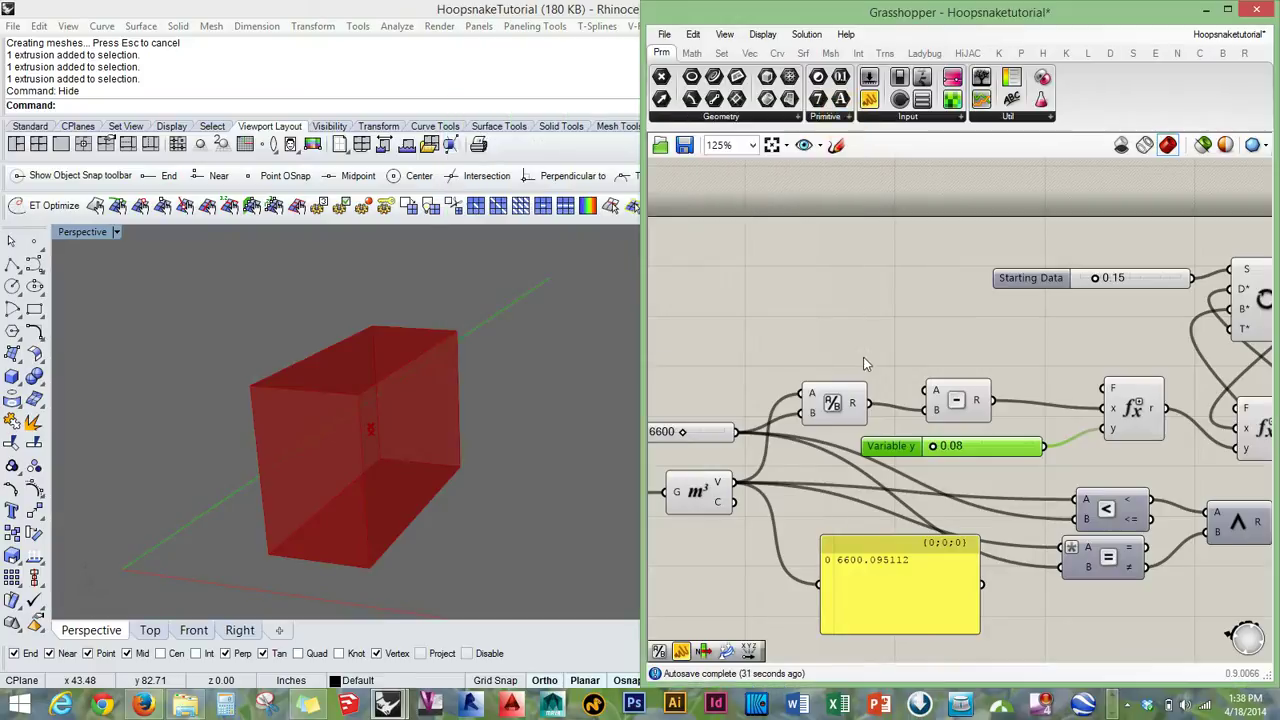
pyautogui.moveTo(497, 320); pyautogui.dragTo(470, 358, button='right')
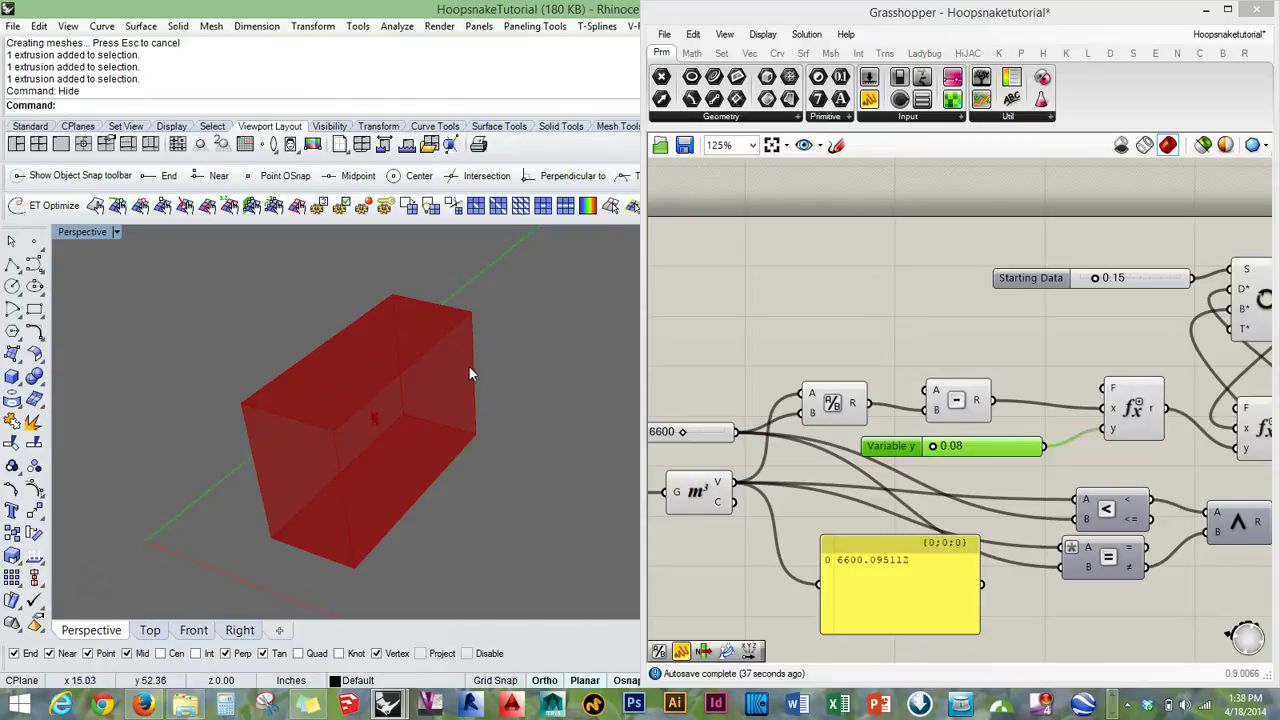
pyautogui.moveTo(523, 326)
pyautogui.mouseDown(button='right')
pyautogui.moveTo(514, 346)
pyautogui.moveTo(517, 309)
pyautogui.moveTo(606, 271)
pyautogui.moveTo(551, 323)
pyautogui.moveTo(520, 327)
pyautogui.mouseUp(button='right')
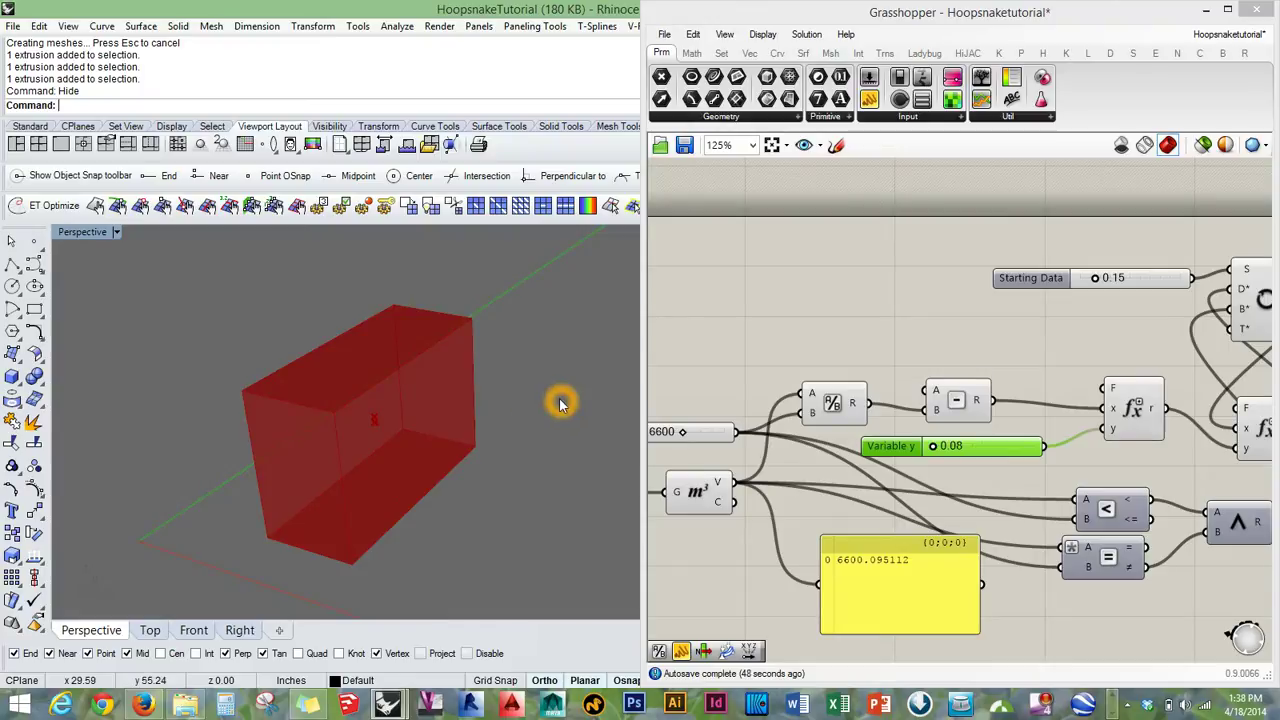
pyautogui.moveTo(518, 325); pyautogui.dragTo(516, 310, button='right')
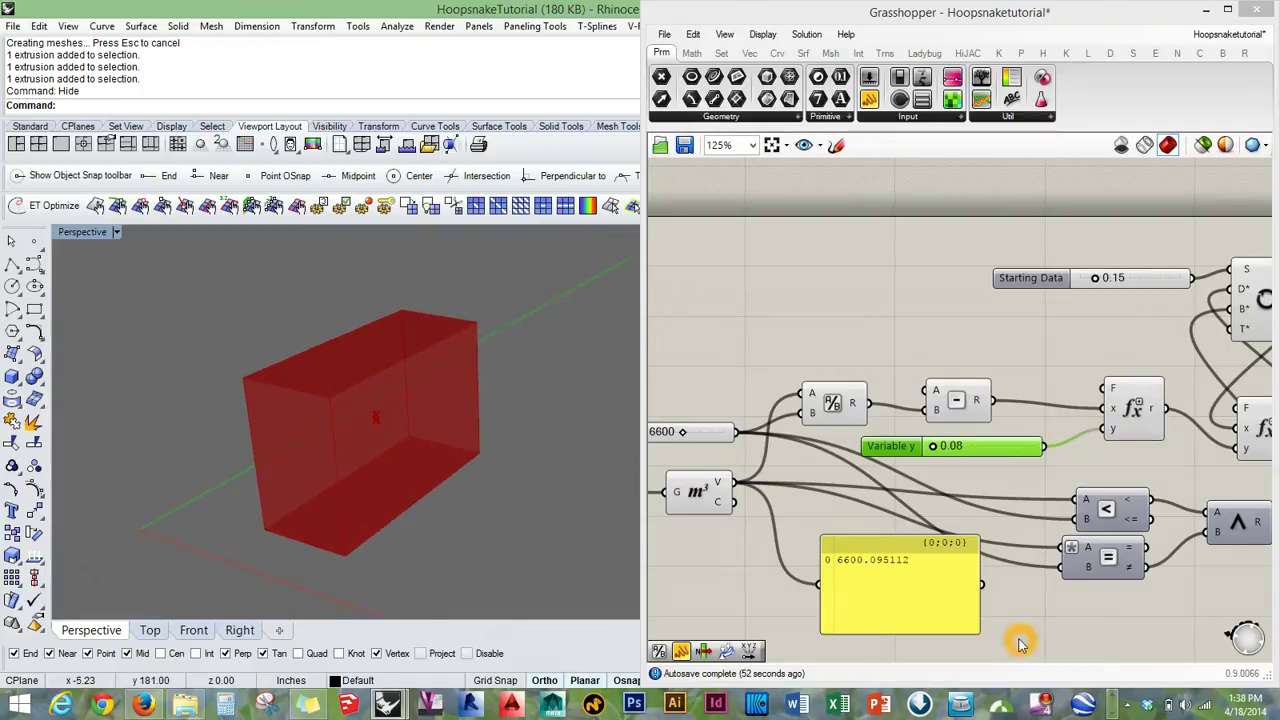